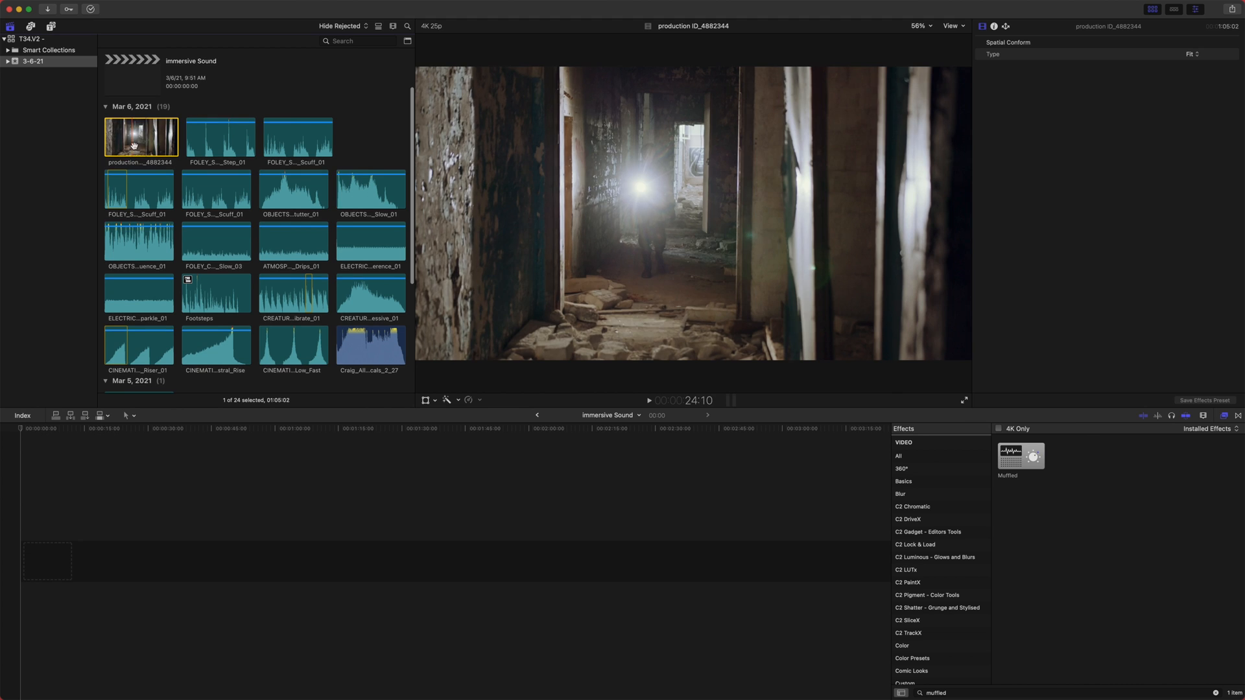
- Add the production ID_4882344 clip to the start of the empty timeline and retime it to Fast (200%)
drag(132, 159, 87, 606)
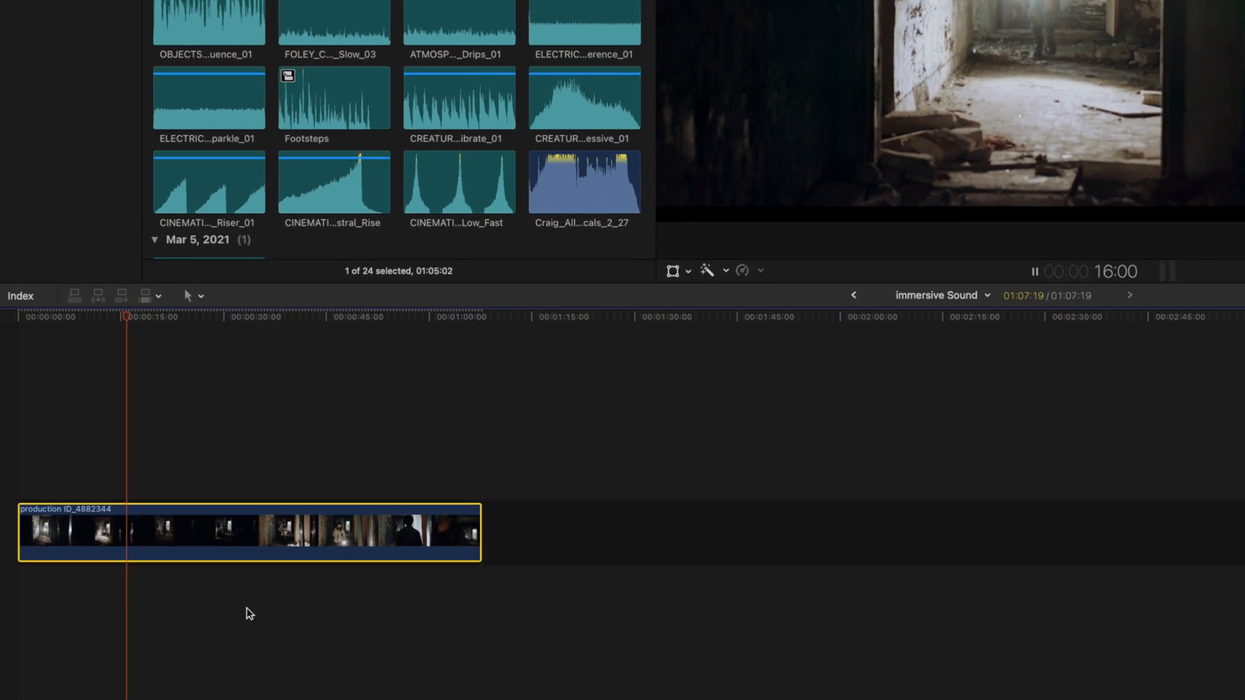
key(super+r)
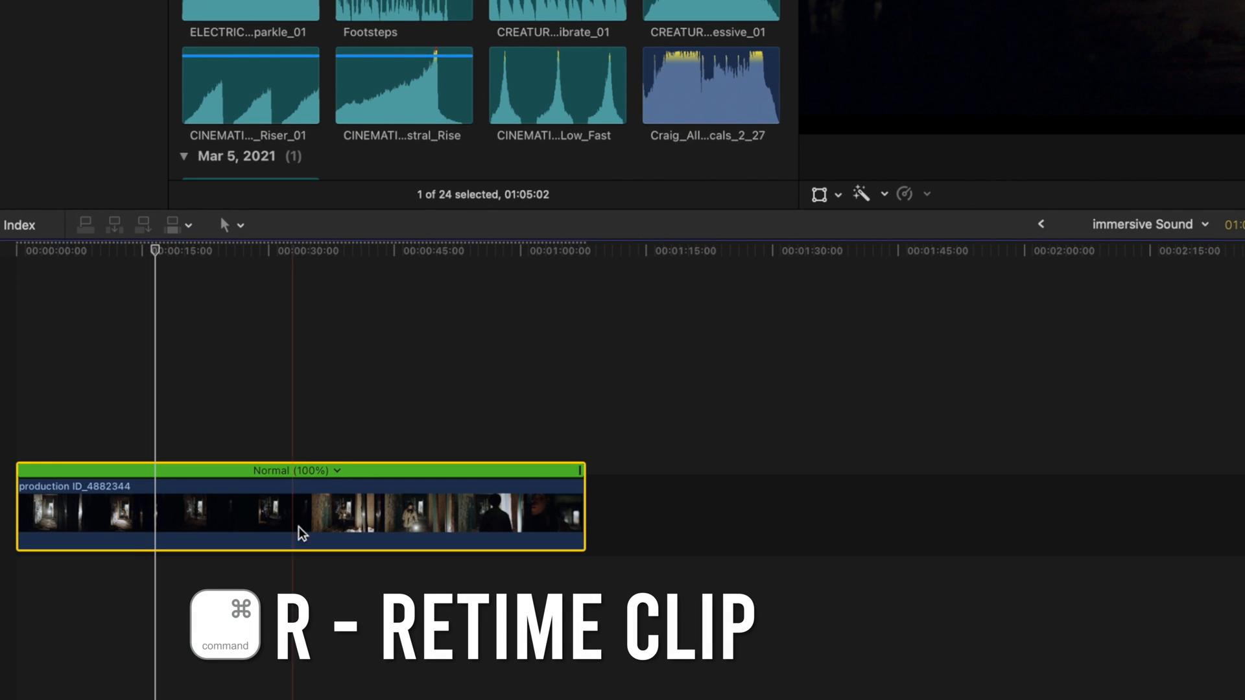
click(337, 470)
mouse_move(457, 512)
click(496, 513)
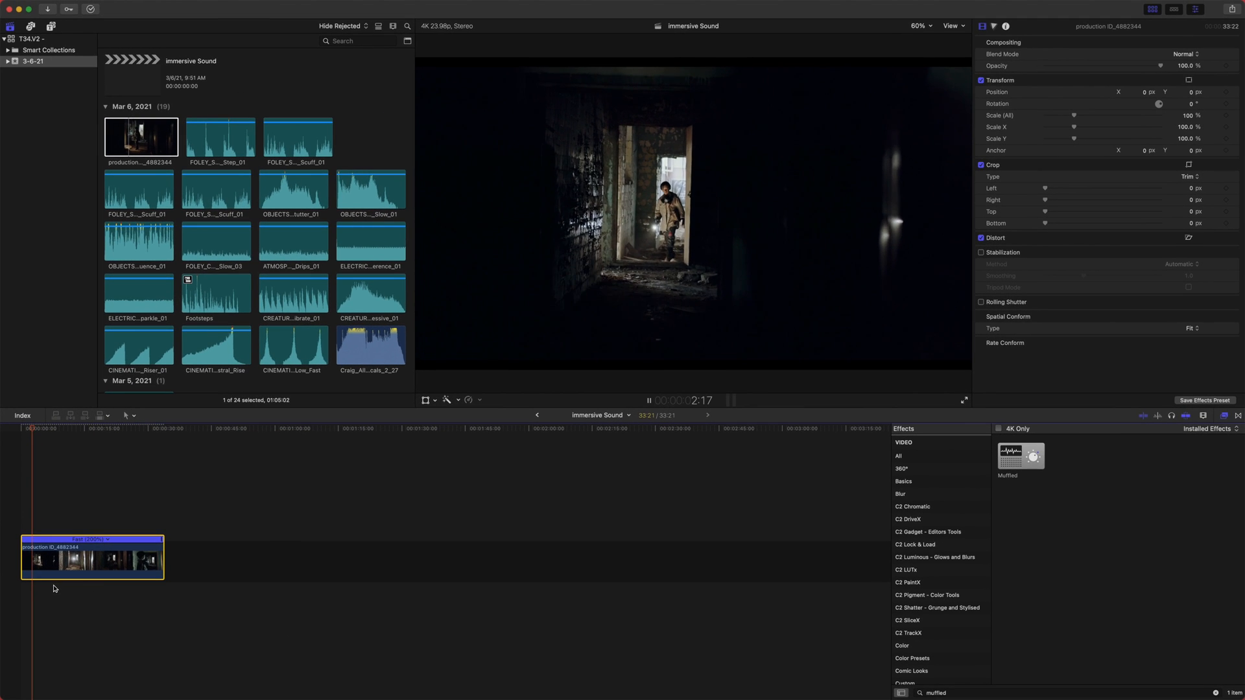
key(space)
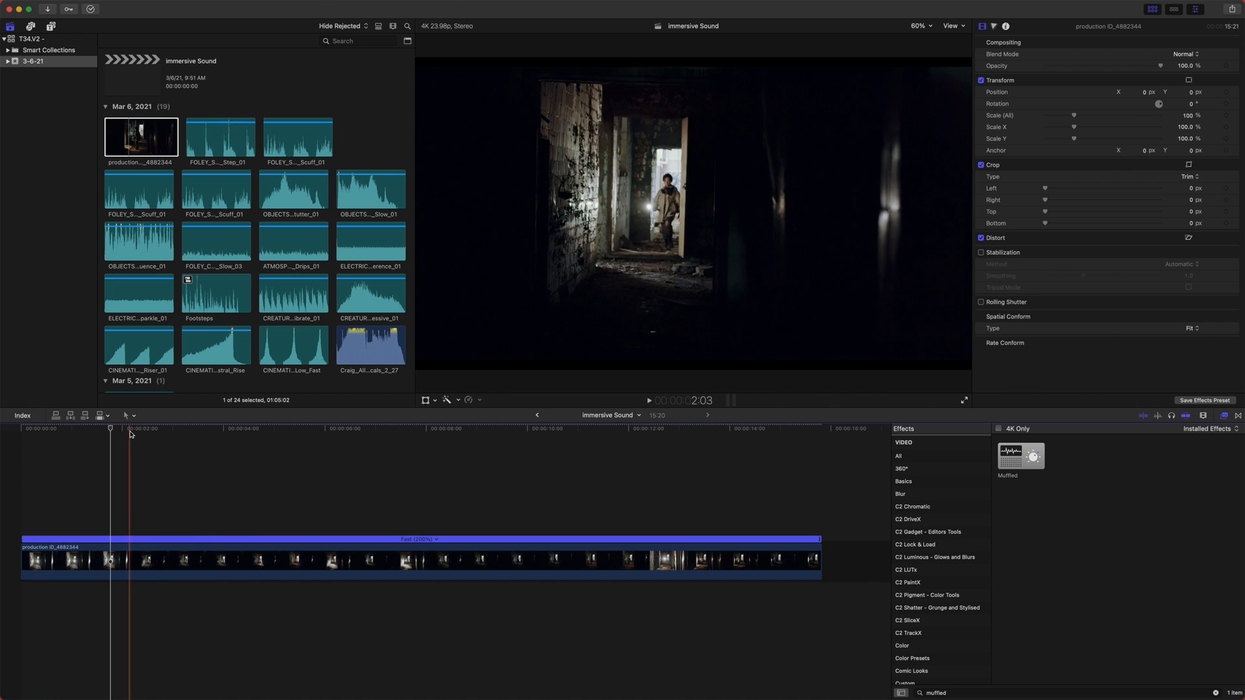
- Scrub through the opening seconds of the retimed clip and return the playhead to the start
drag(139, 430, 182, 450)
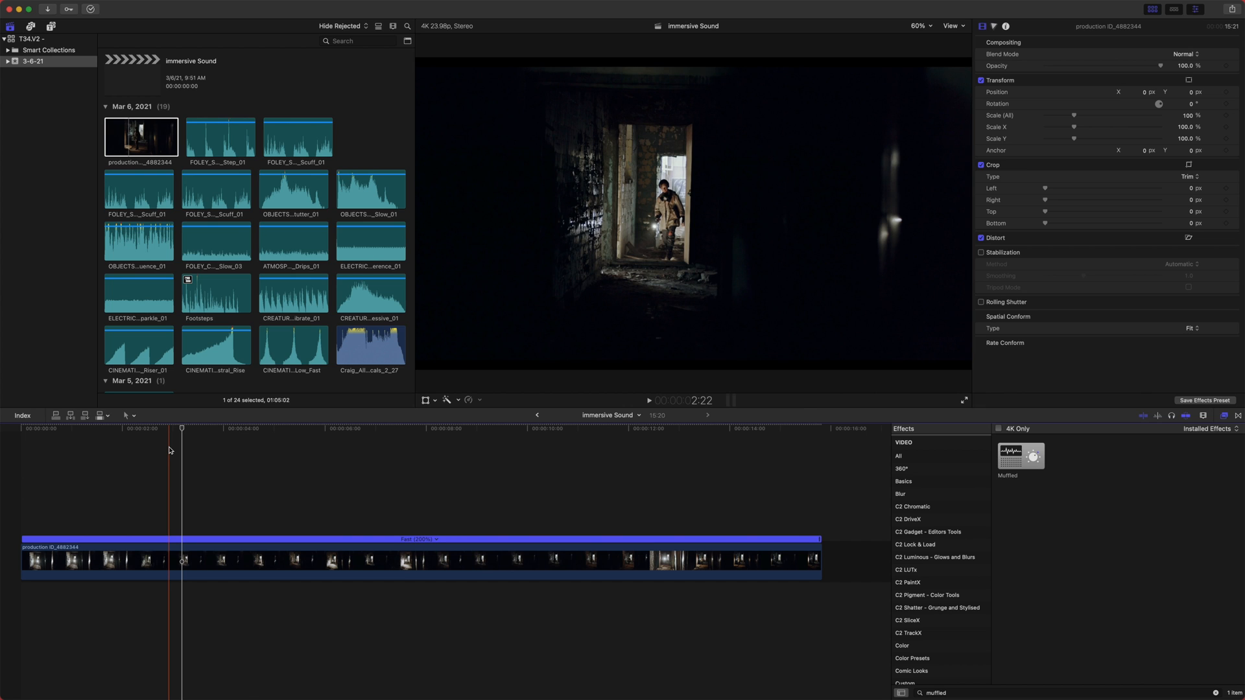
drag(182, 434, 200, 453)
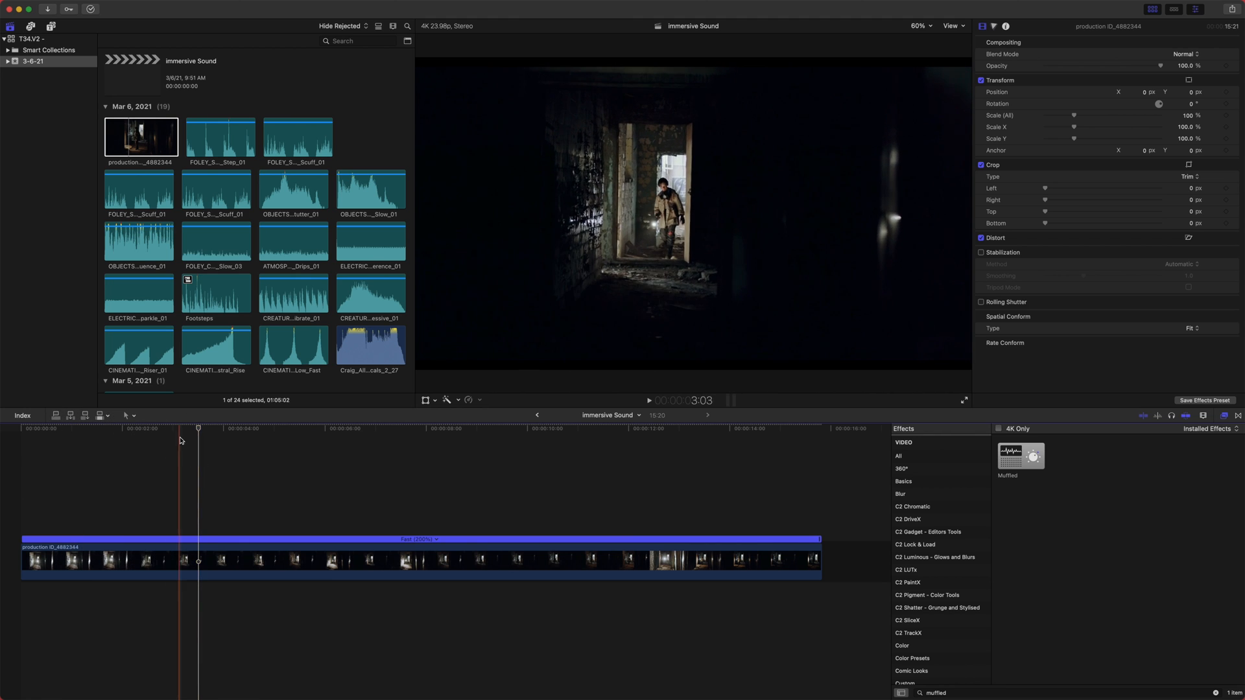
drag(223, 425, 82, 438)
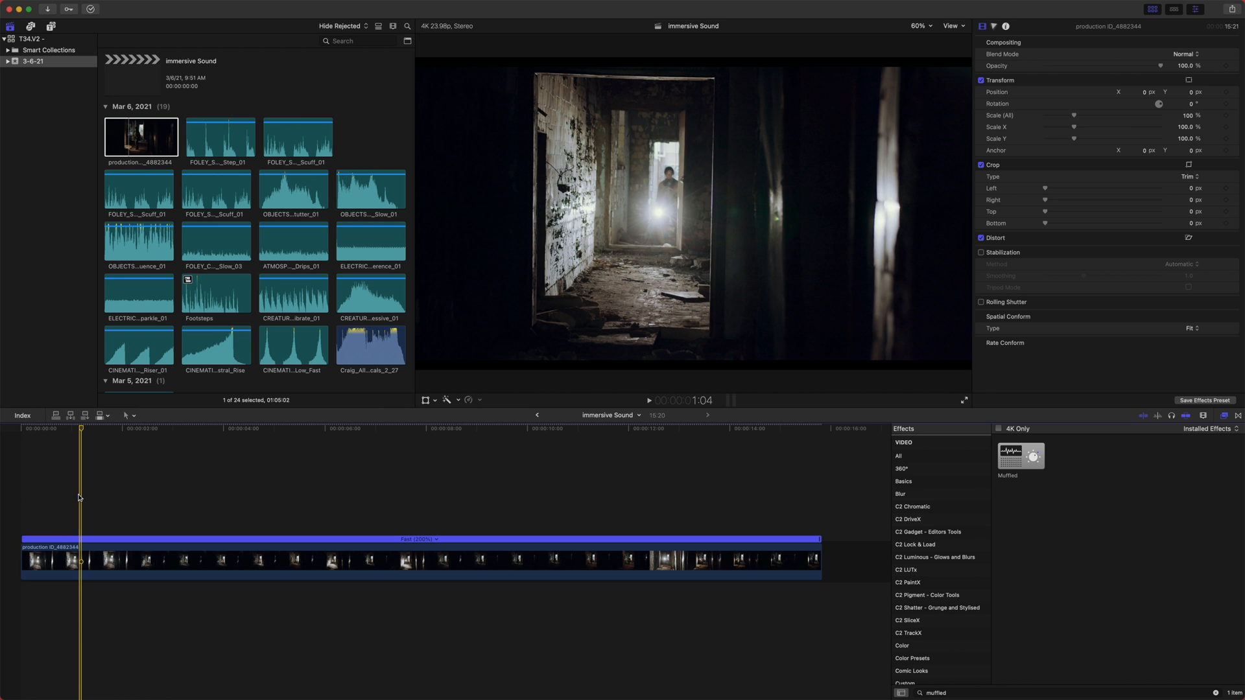
drag(76, 429, 9, 461)
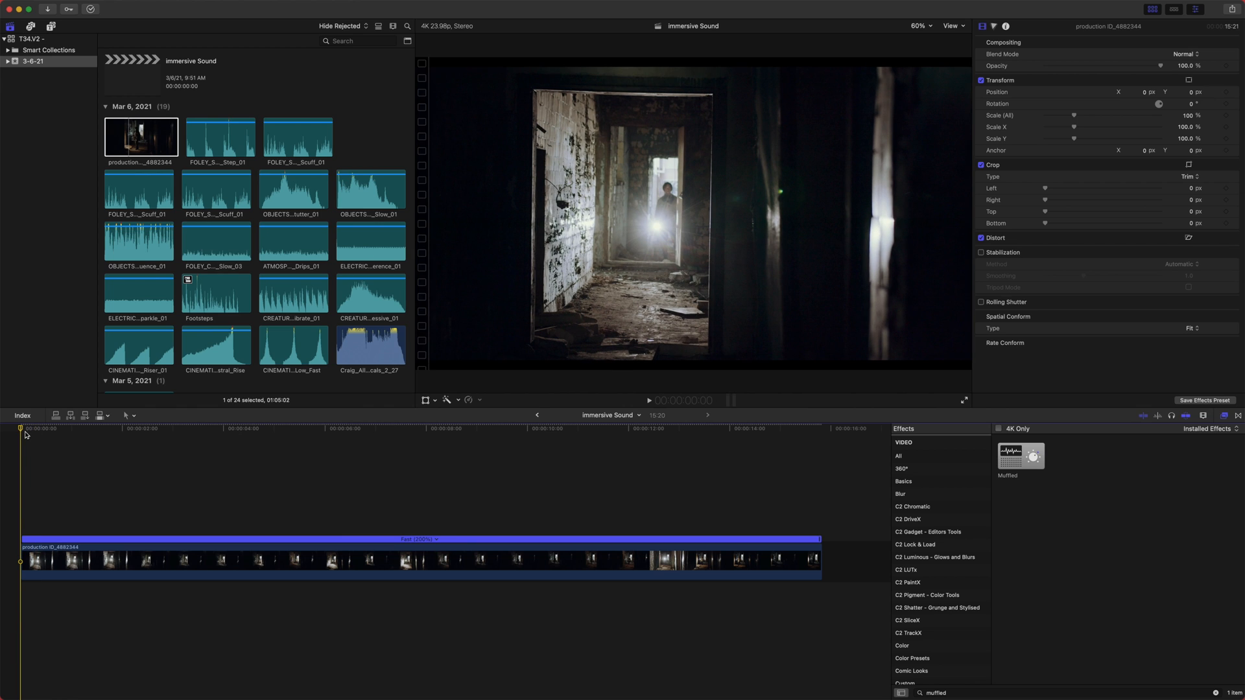
- Switch to Chrome and browse the Soundstripe SFX library's list of sound effects
mouse_move(546, 698)
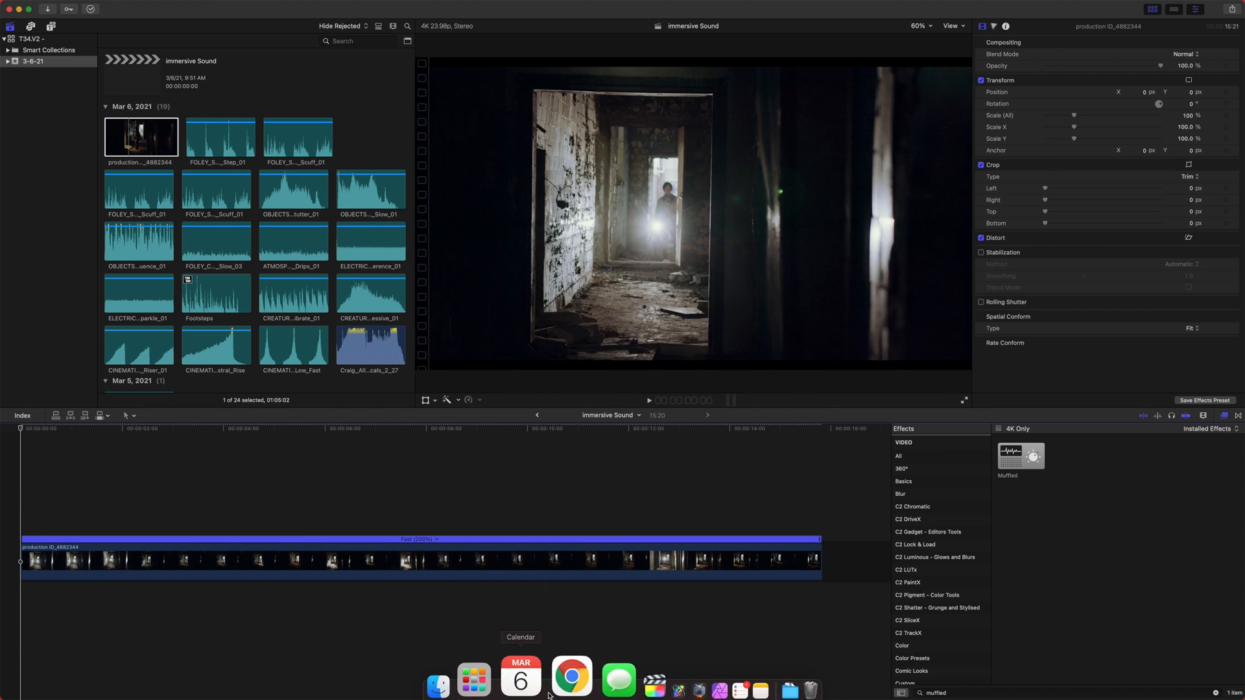
click(571, 678)
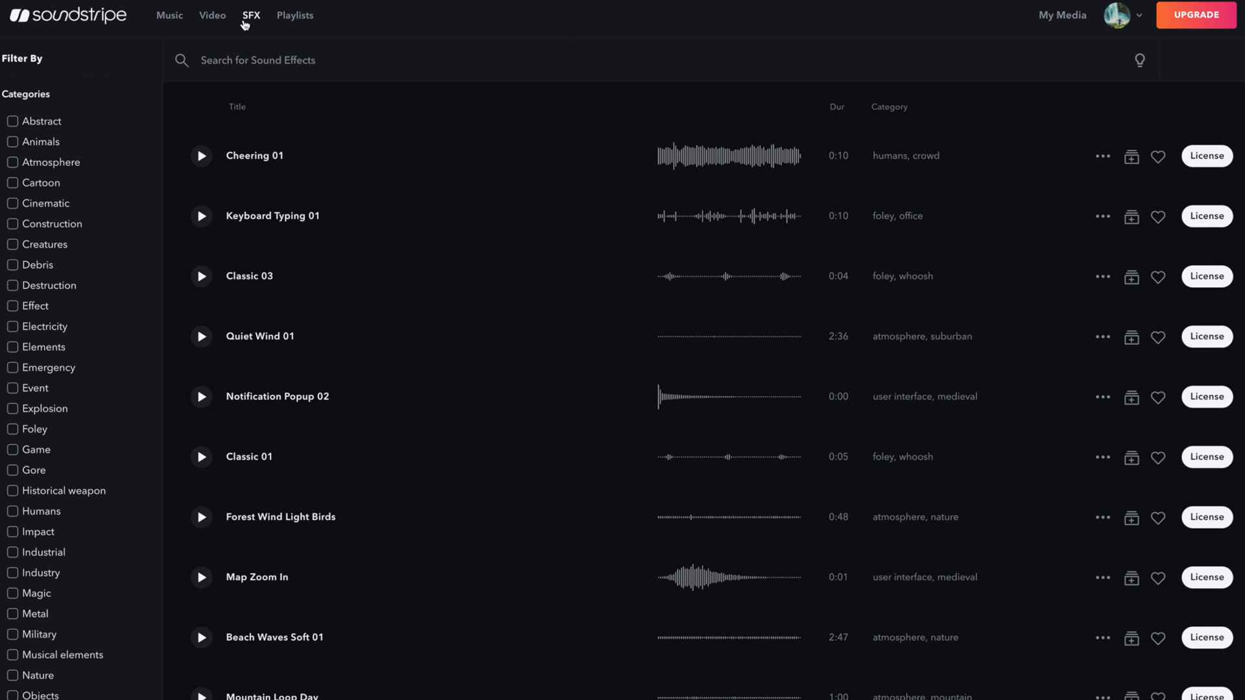
scroll(325, 445, down, 1)
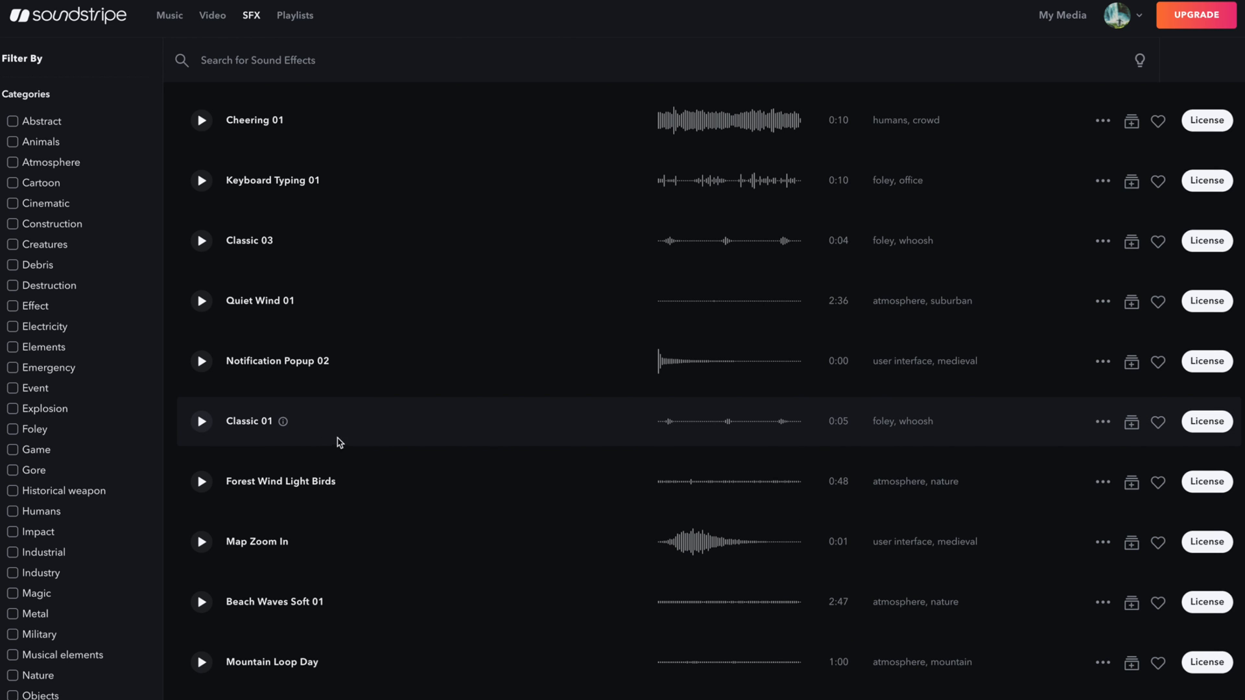
scroll(125, 434, down, 3)
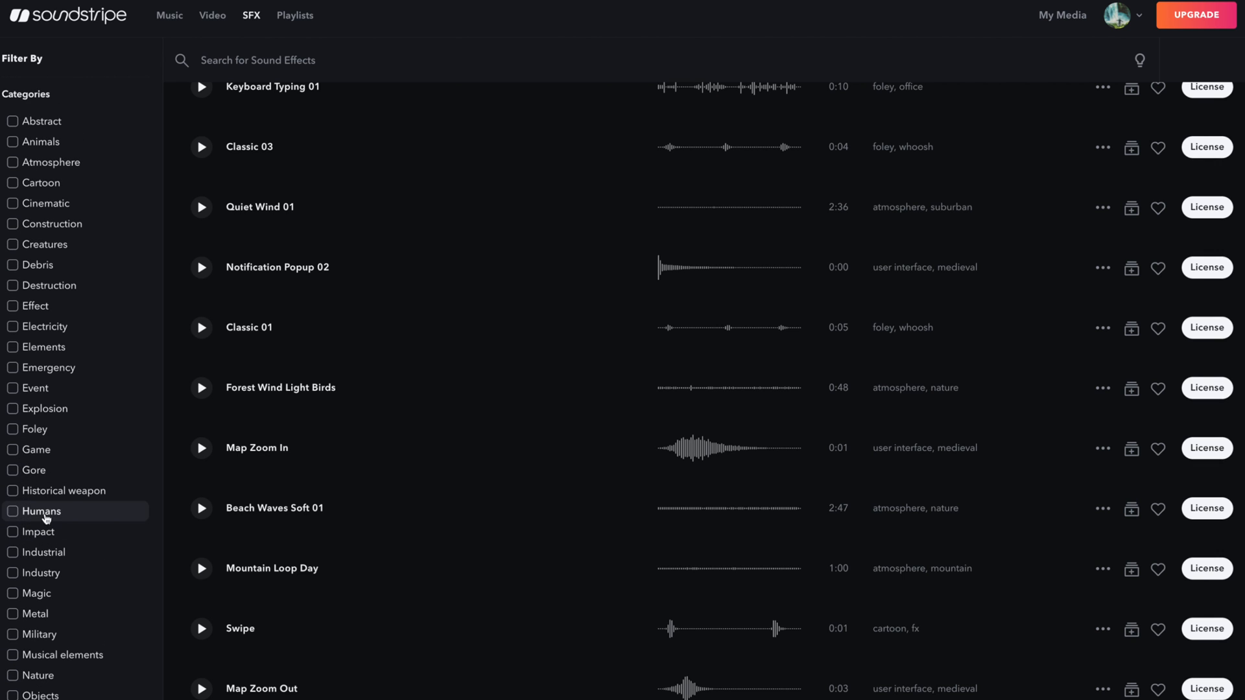
- Filter the sound effects by the Cinematic category, examine its subcategories, and clear the filter
click(50, 205)
scroll(63, 383, down, 1)
scroll(63, 384, down, 2)
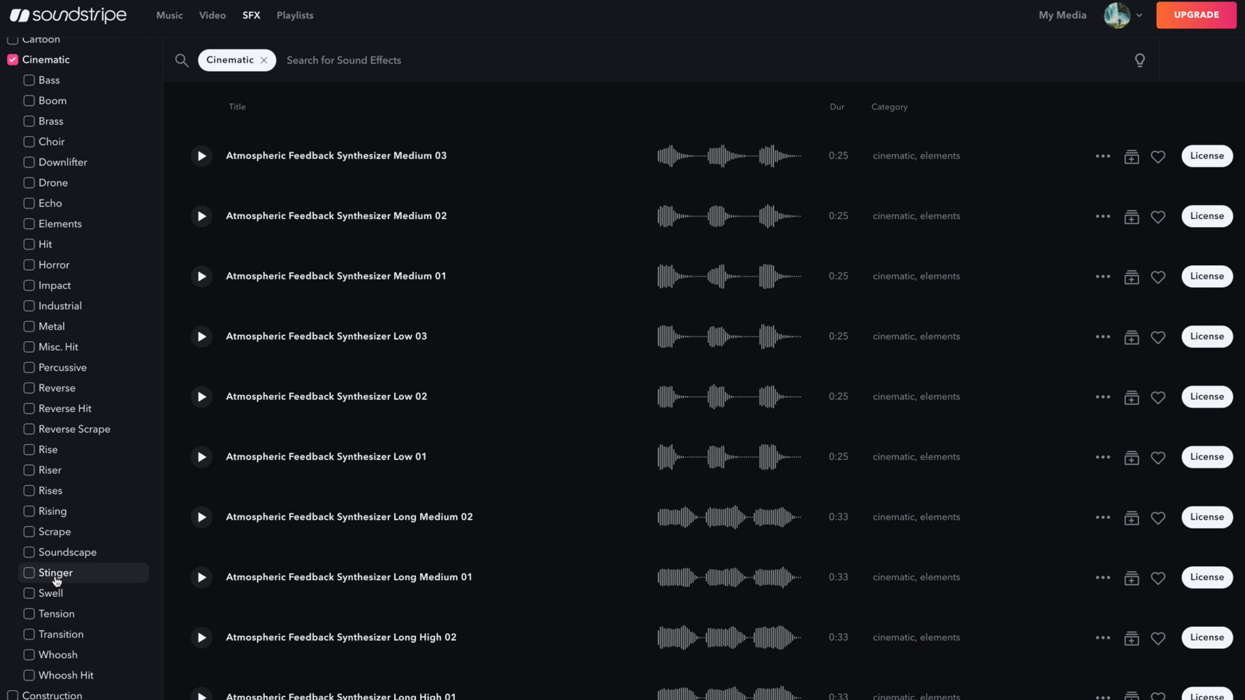
scroll(57, 580, up, 1)
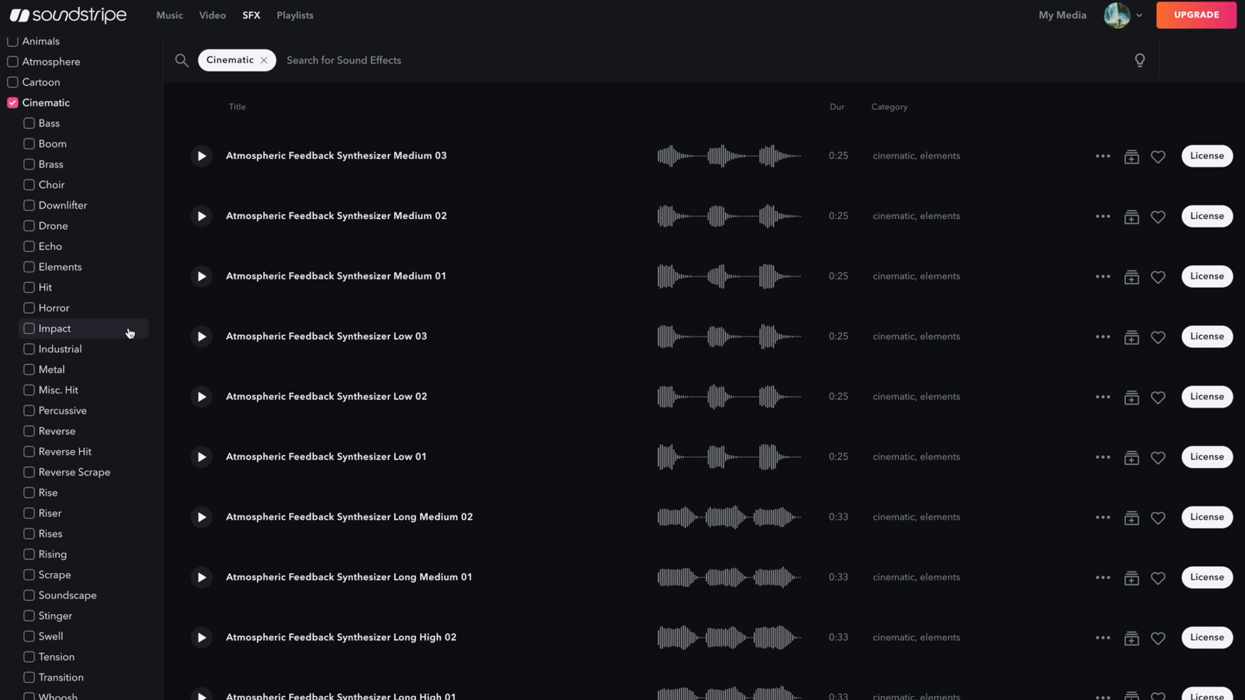
scroll(61, 383, down, 10)
scroll(39, 483, up, 12)
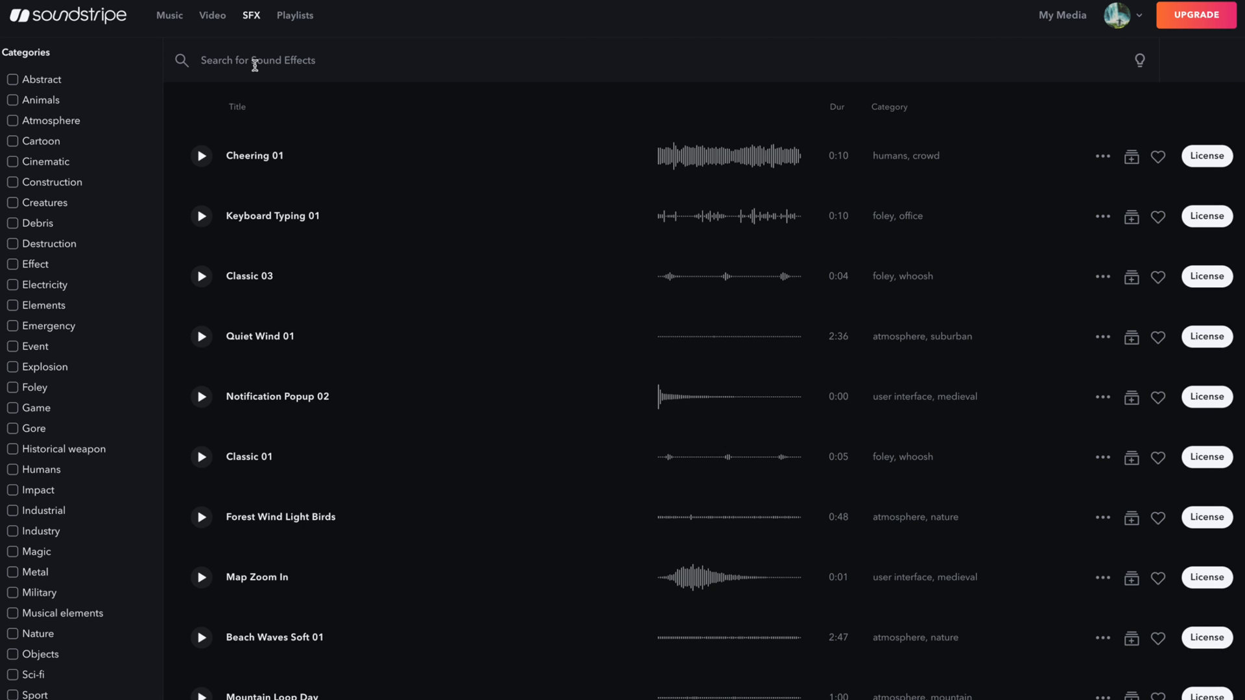
- Search the sound effects for "creak" and preview Creak Extreme Low Sequence 01
click(255, 66)
text(creak)
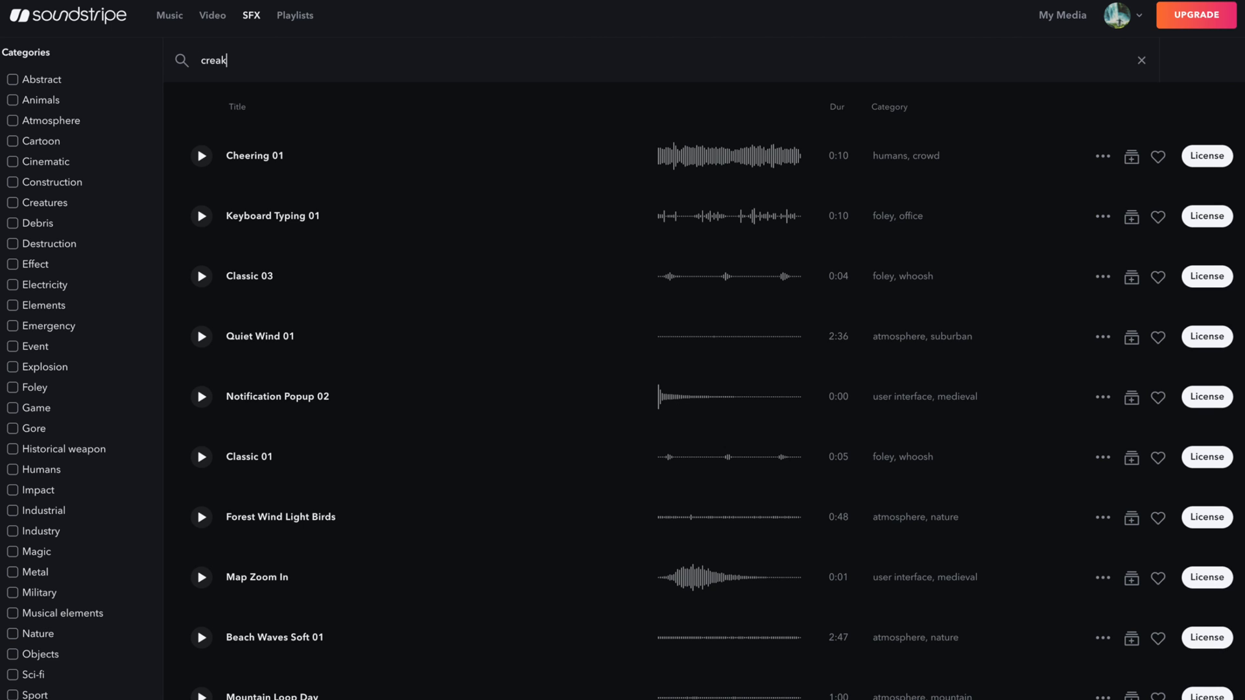
scroll(325, 359, down, 1)
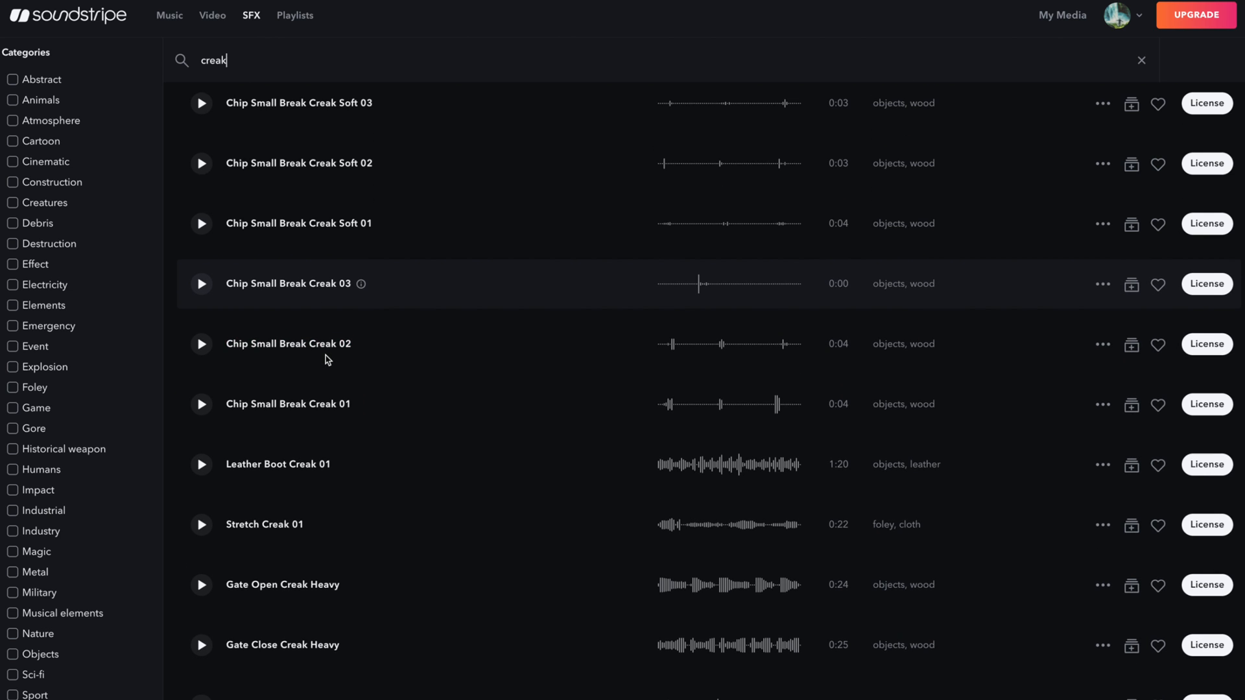
scroll(328, 359, down, 5)
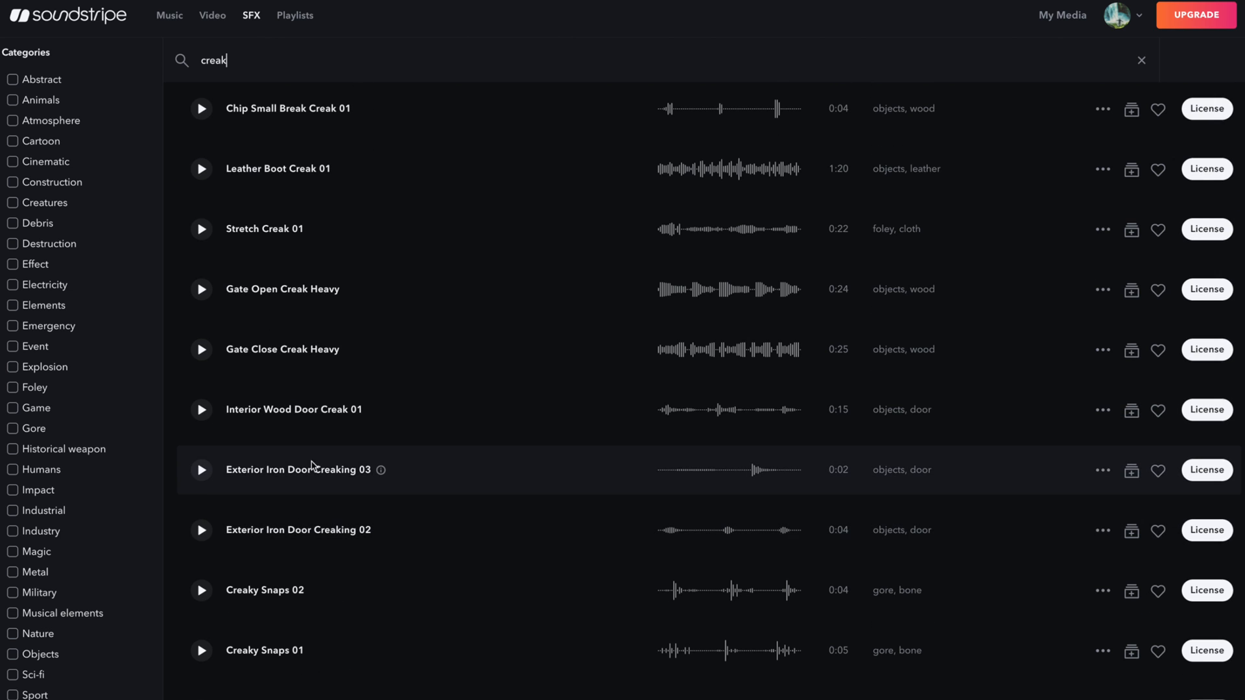
scroll(272, 508, down, 10)
scroll(217, 400, down, 9)
scroll(207, 512, down, 1)
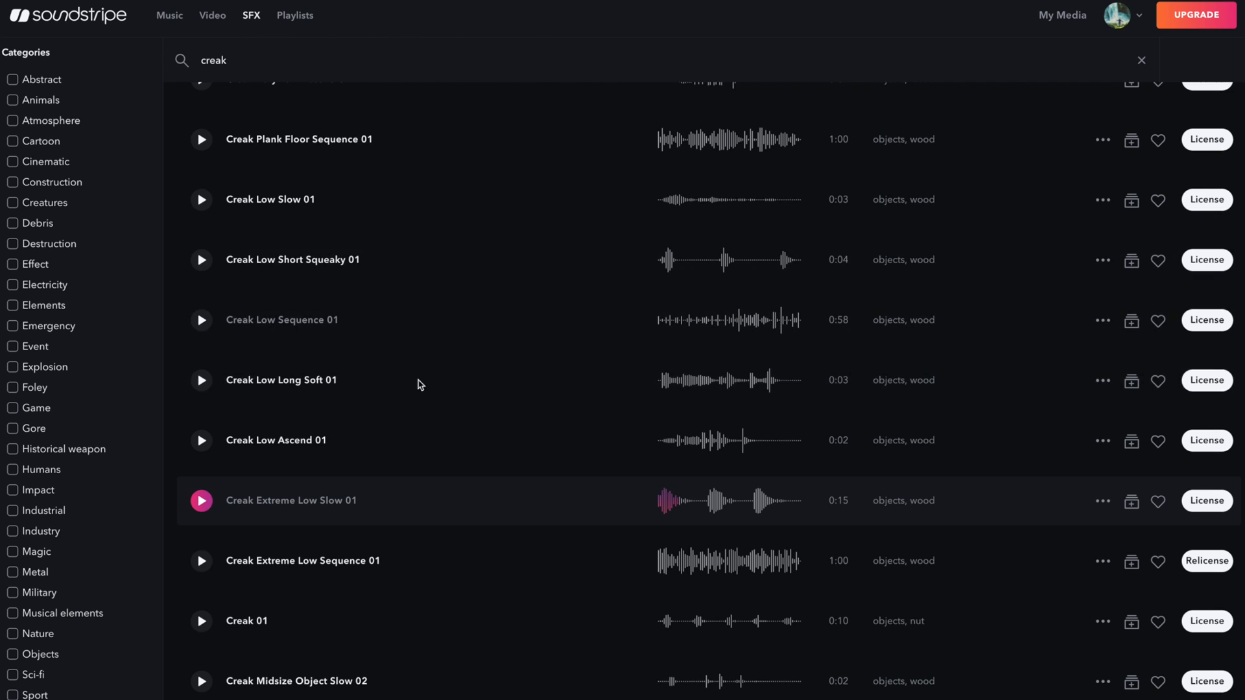
scroll(420, 384, down, 1)
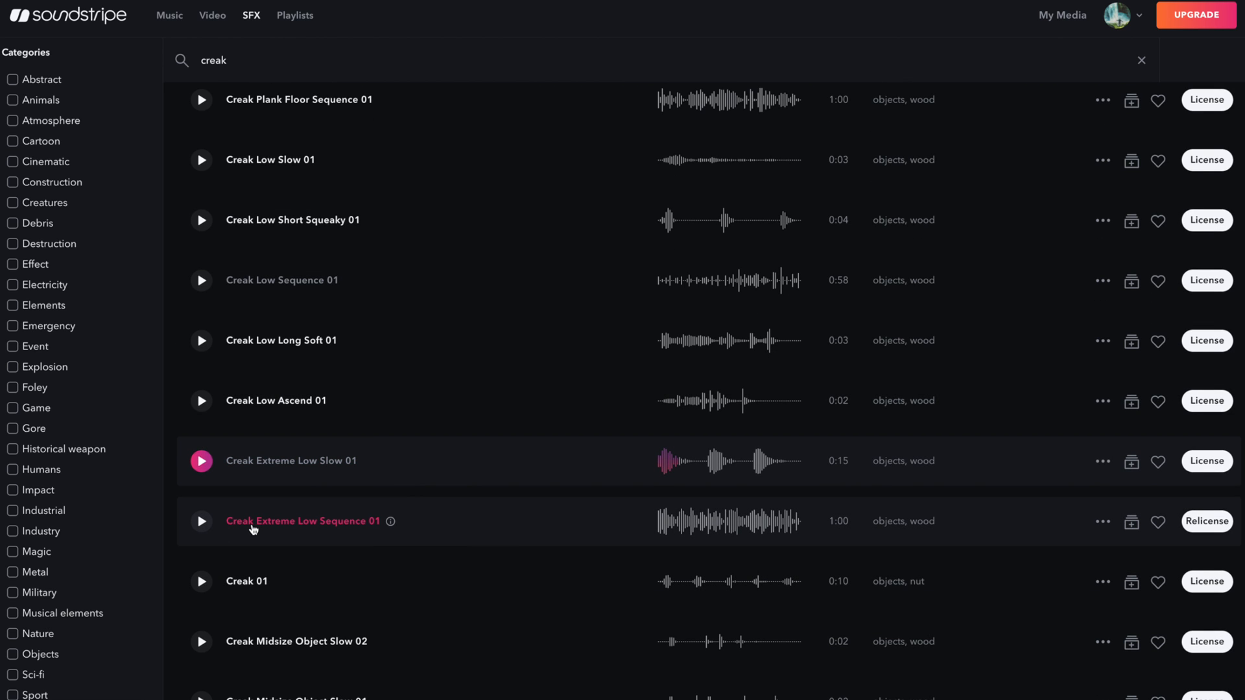
click(202, 522)
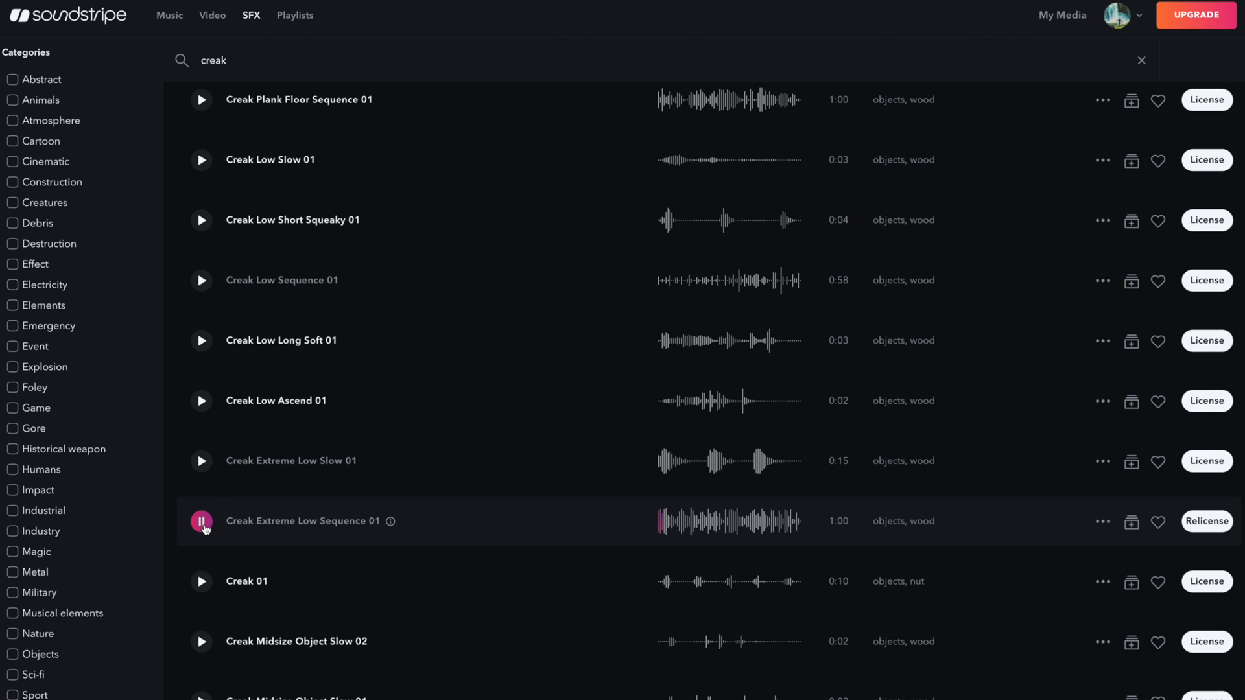
click(203, 524)
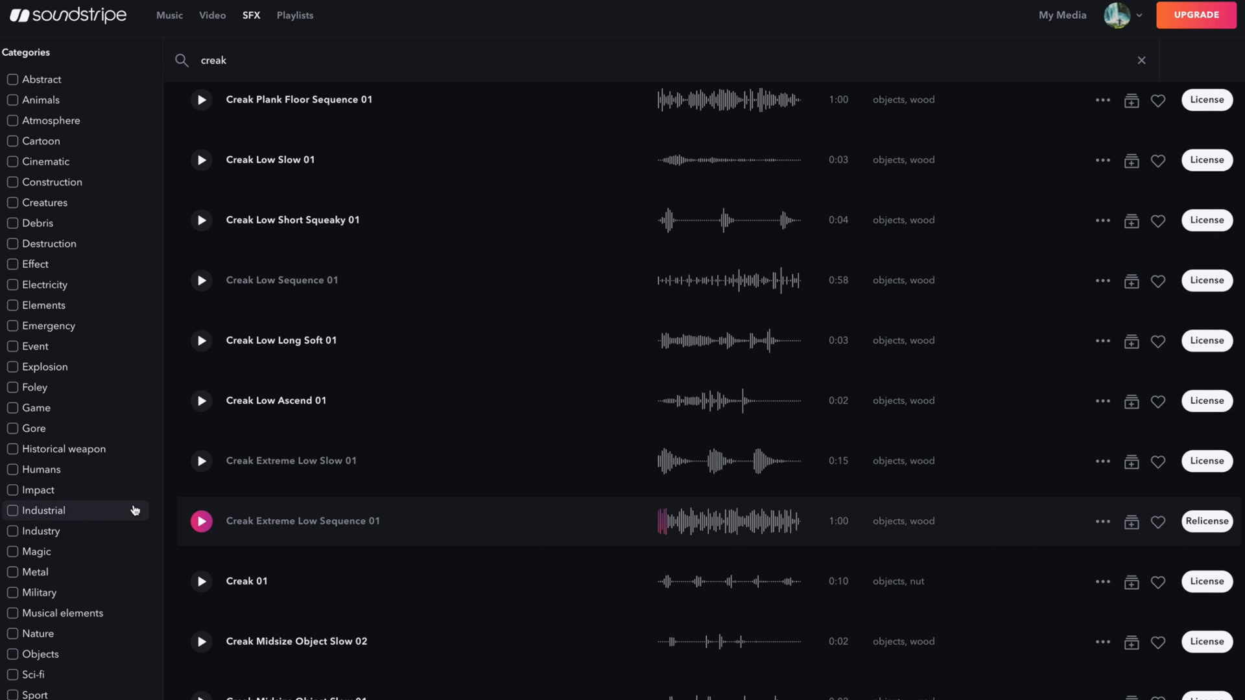
- Generate a license for Creak Extreme Low Sequence 01 with project title "T34 -" and content type Social Media / Youtube Content
click(1207, 522)
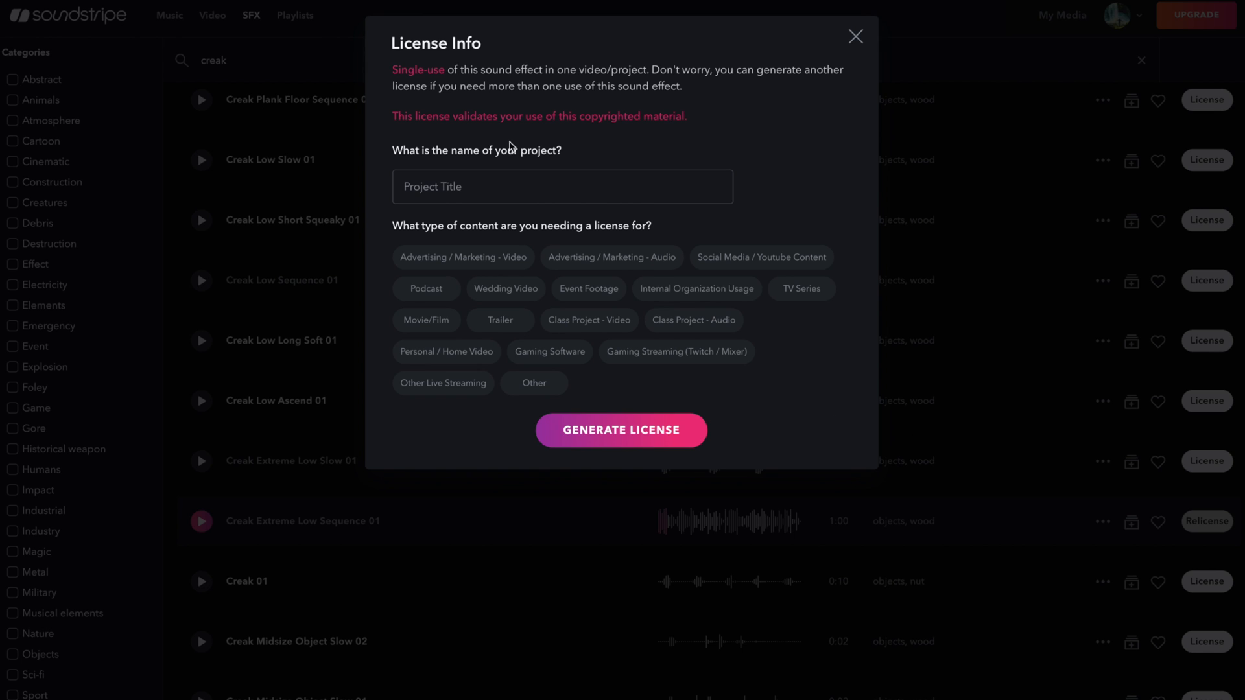
click(539, 193)
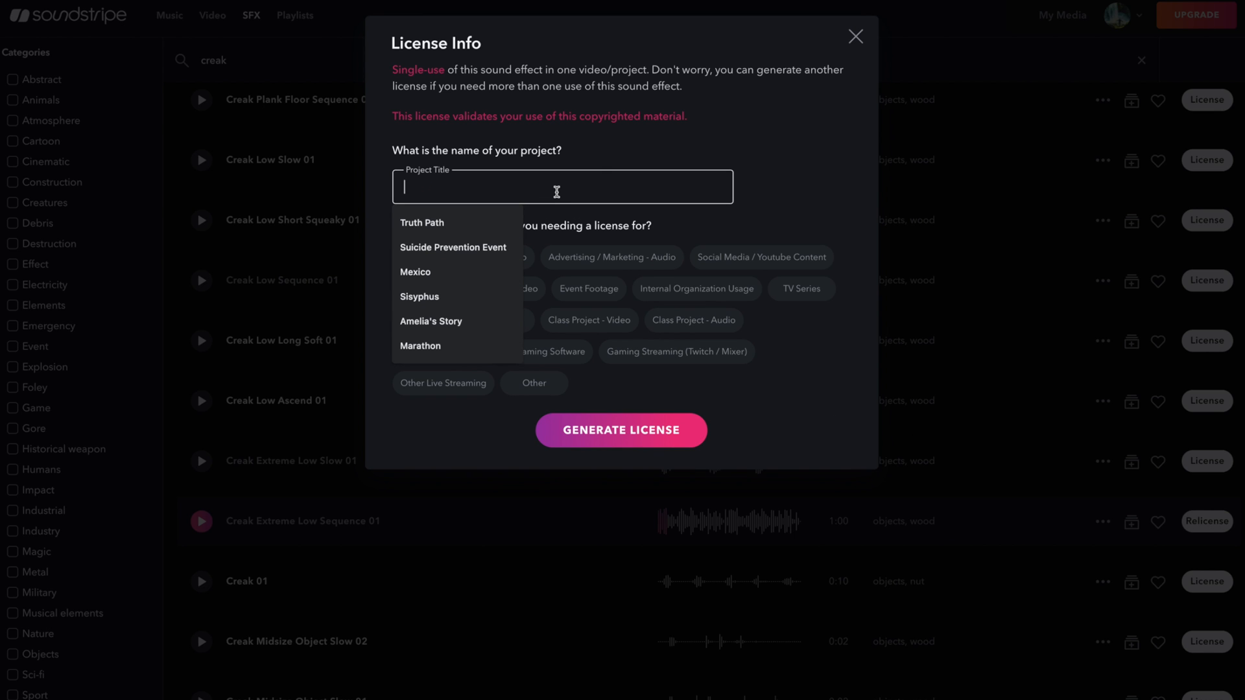
text(T34 -)
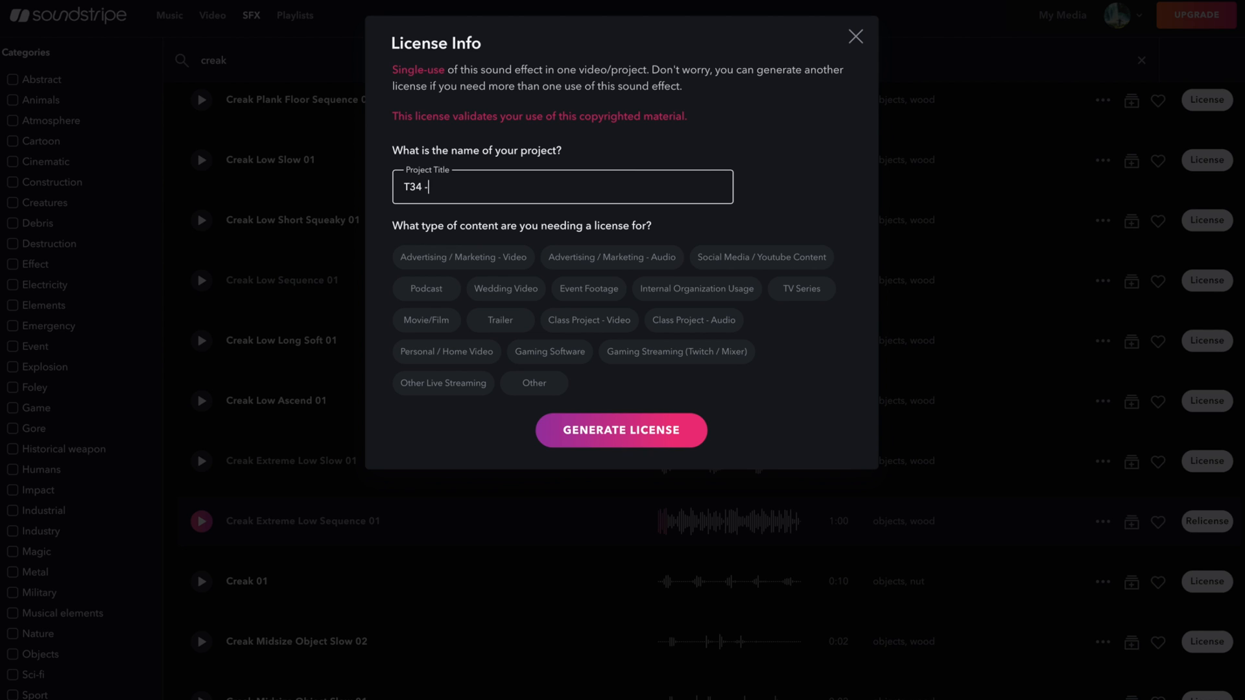
click(768, 265)
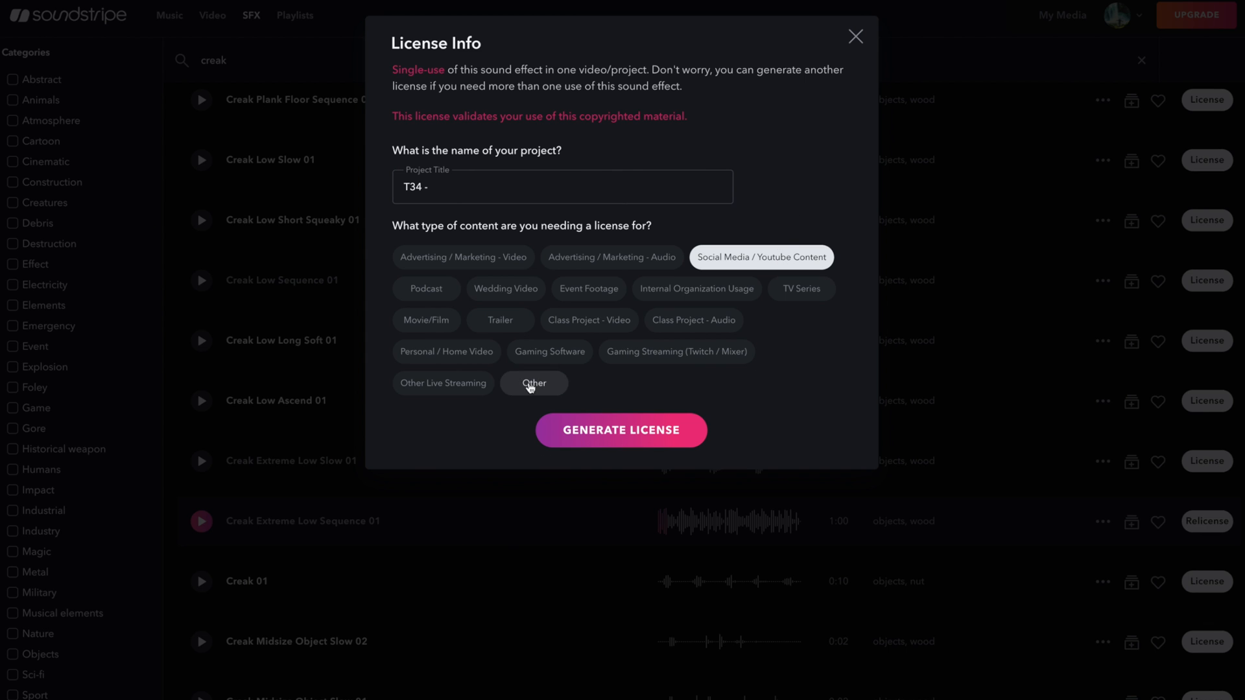
click(676, 438)
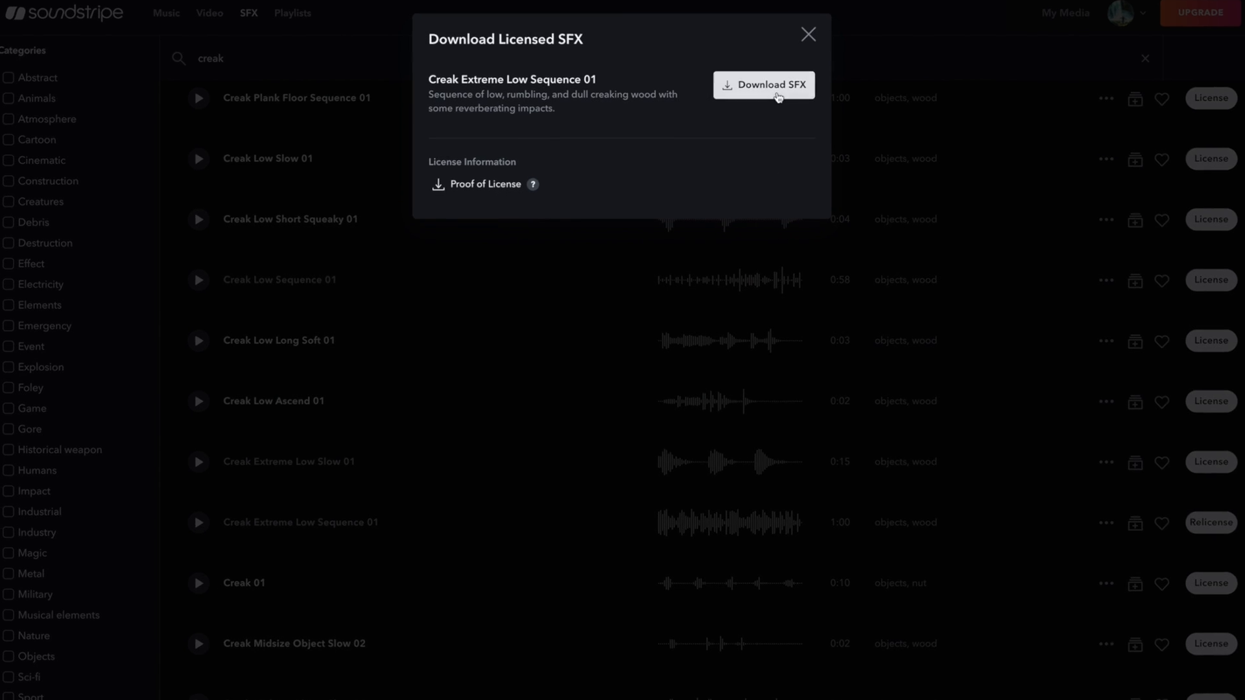
- Try to download the licensed creak sound as Waveform audio into the SFX folder of T34 -, then cancel and close the download dialog
click(777, 95)
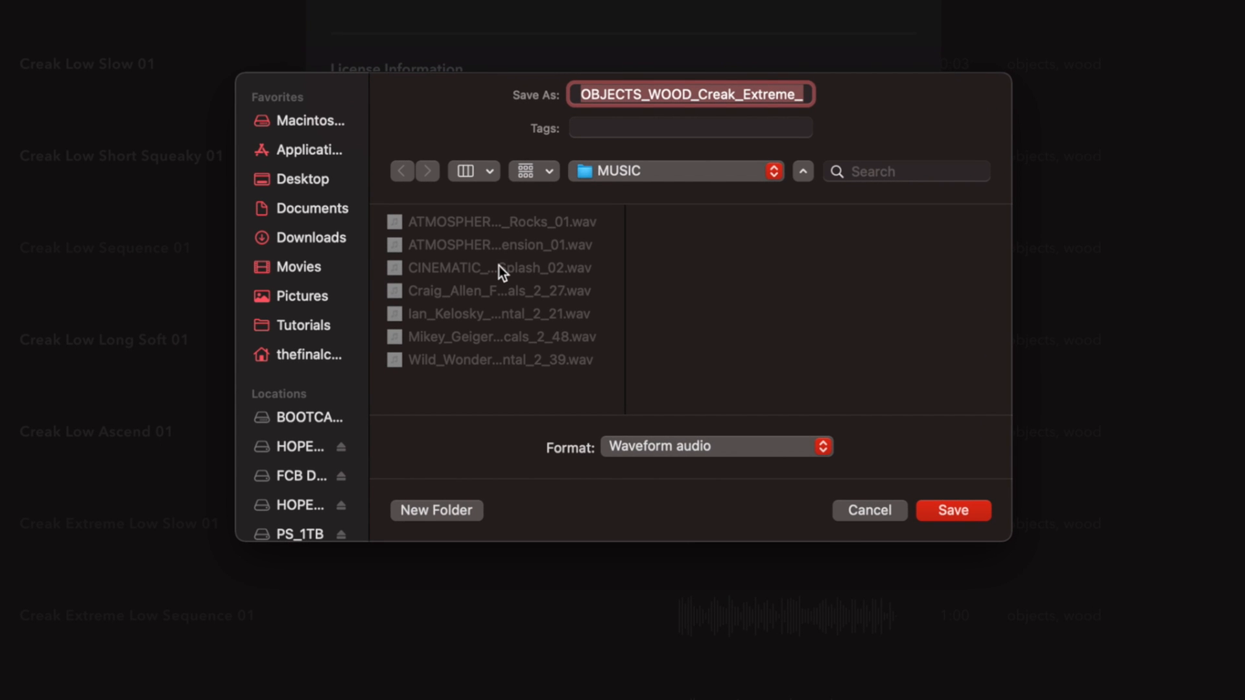
click(631, 171)
click(622, 194)
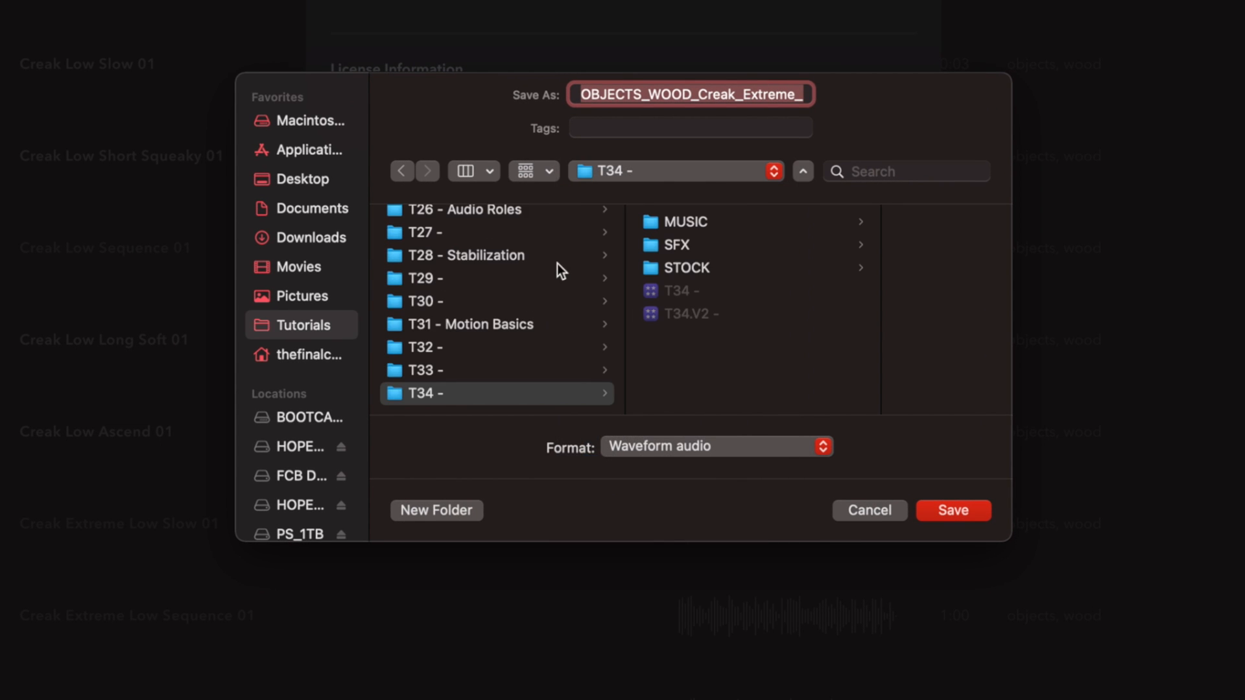
click(693, 241)
scroll(846, 238, down, 5)
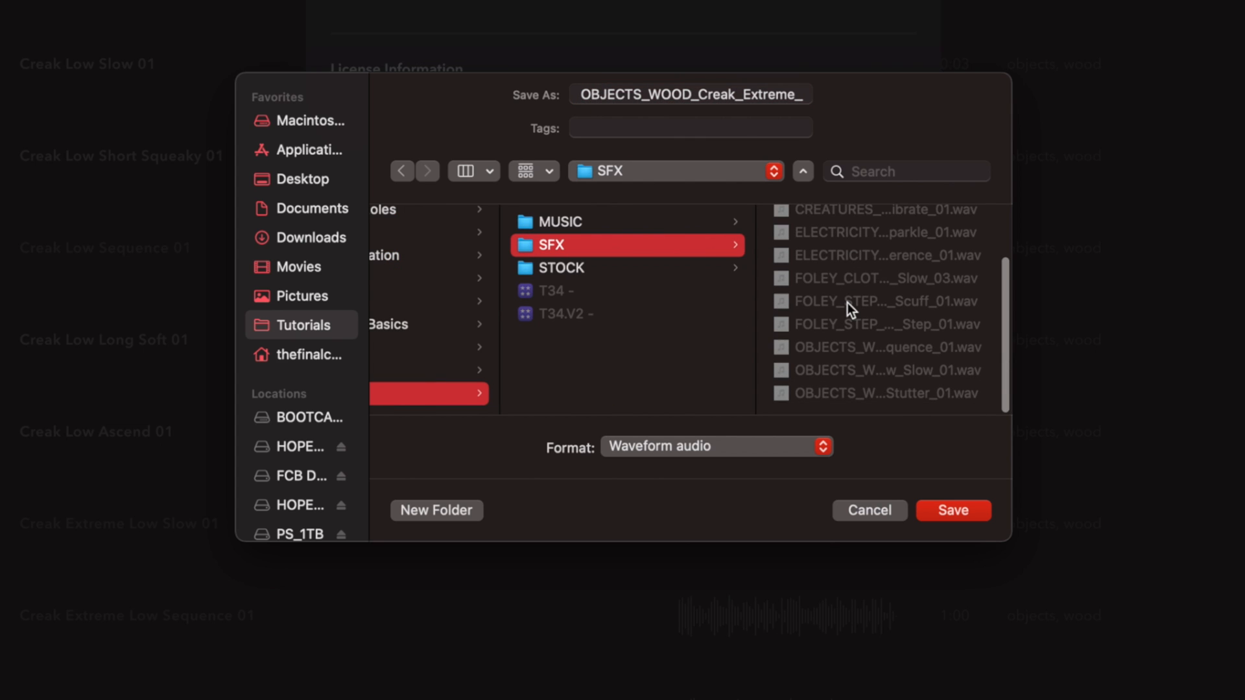
scroll(847, 302, up, 5)
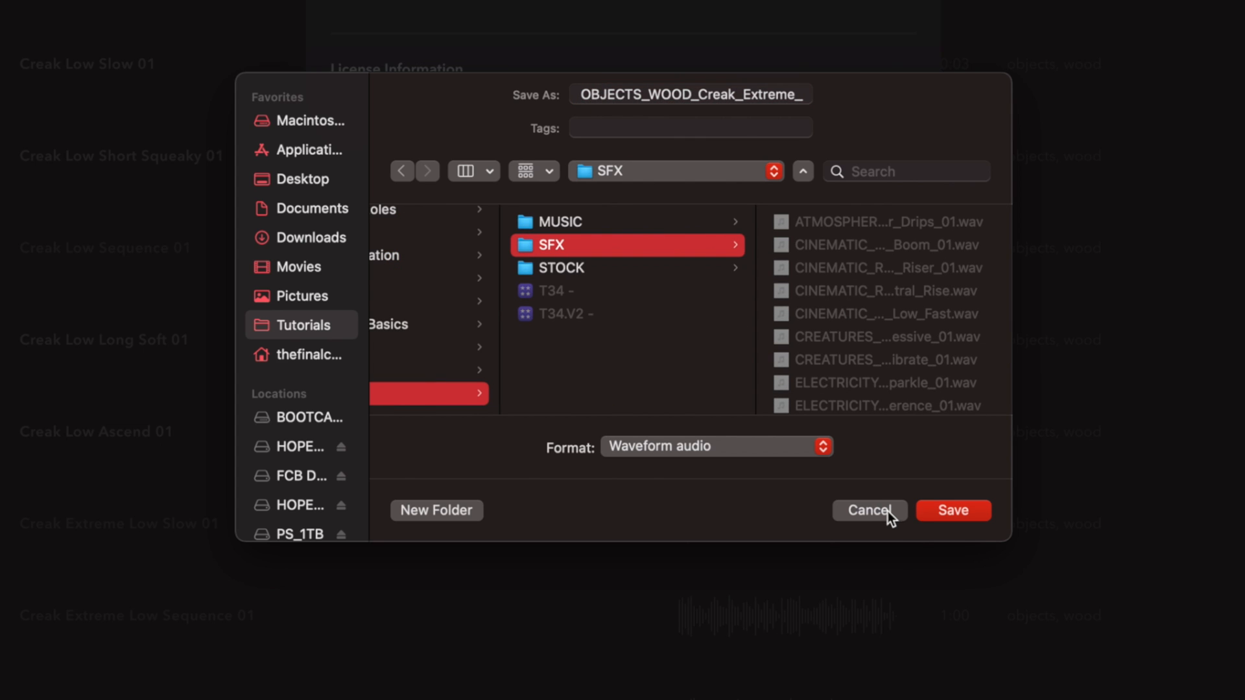
click(869, 511)
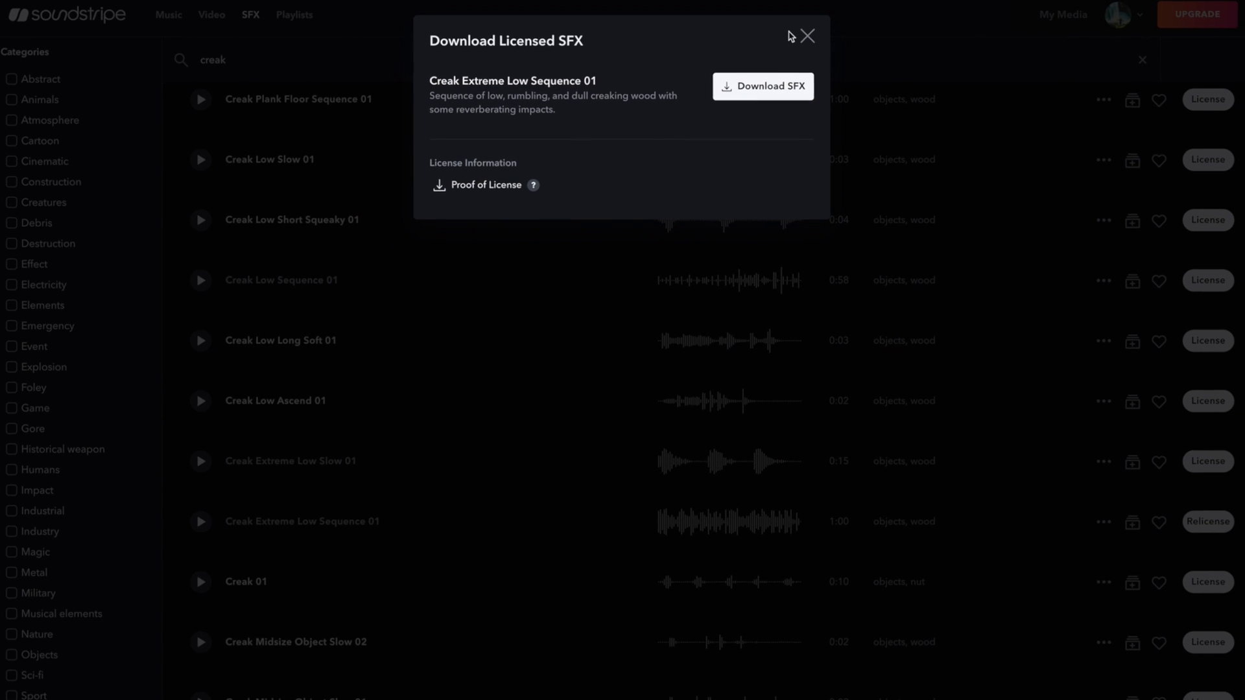
click(807, 35)
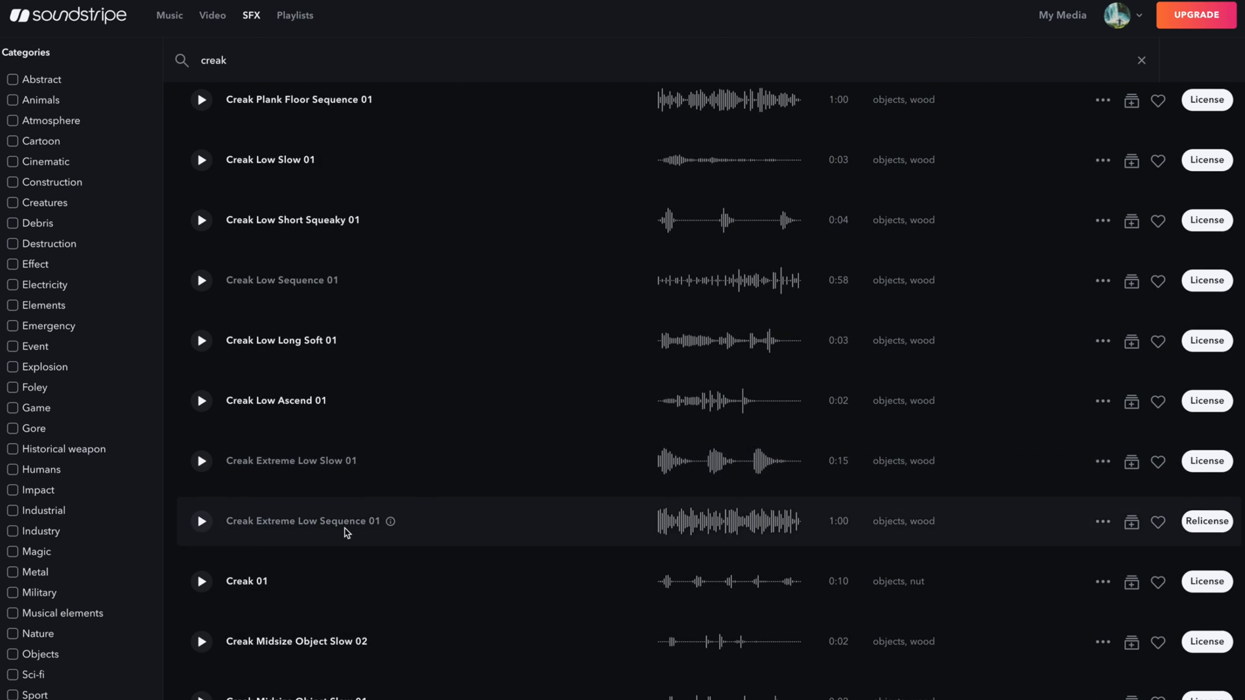
- Switch back to Final Cut Pro and look through the imported sound clips in the 3-6-21 event
scroll(344, 528, up, 5)
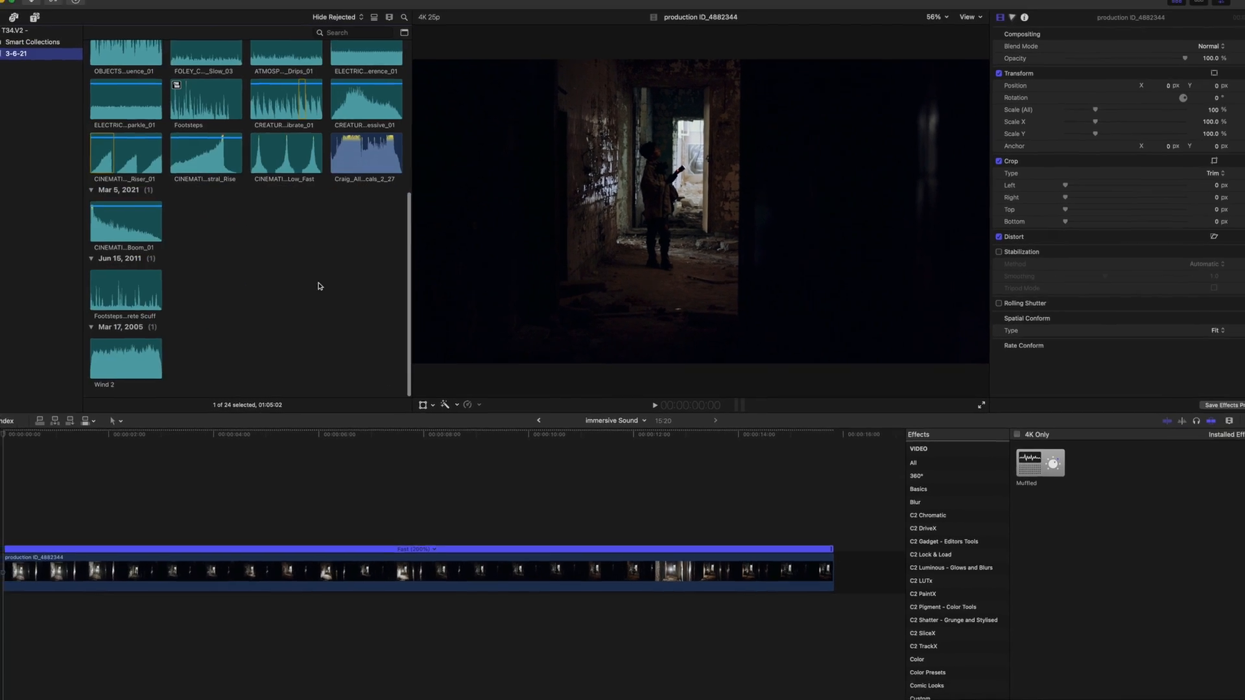
scroll(318, 284, up, 5)
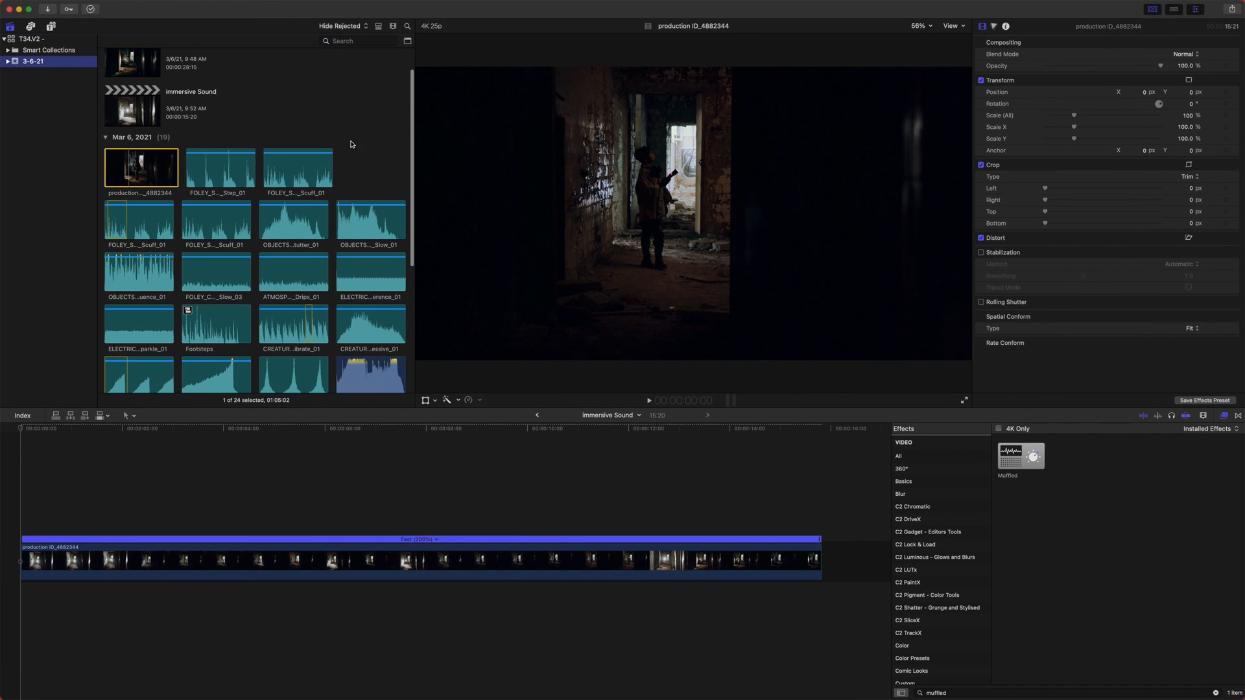
- Import the SFX folder from T34 - into the existing 3-6-21 event
click(367, 124)
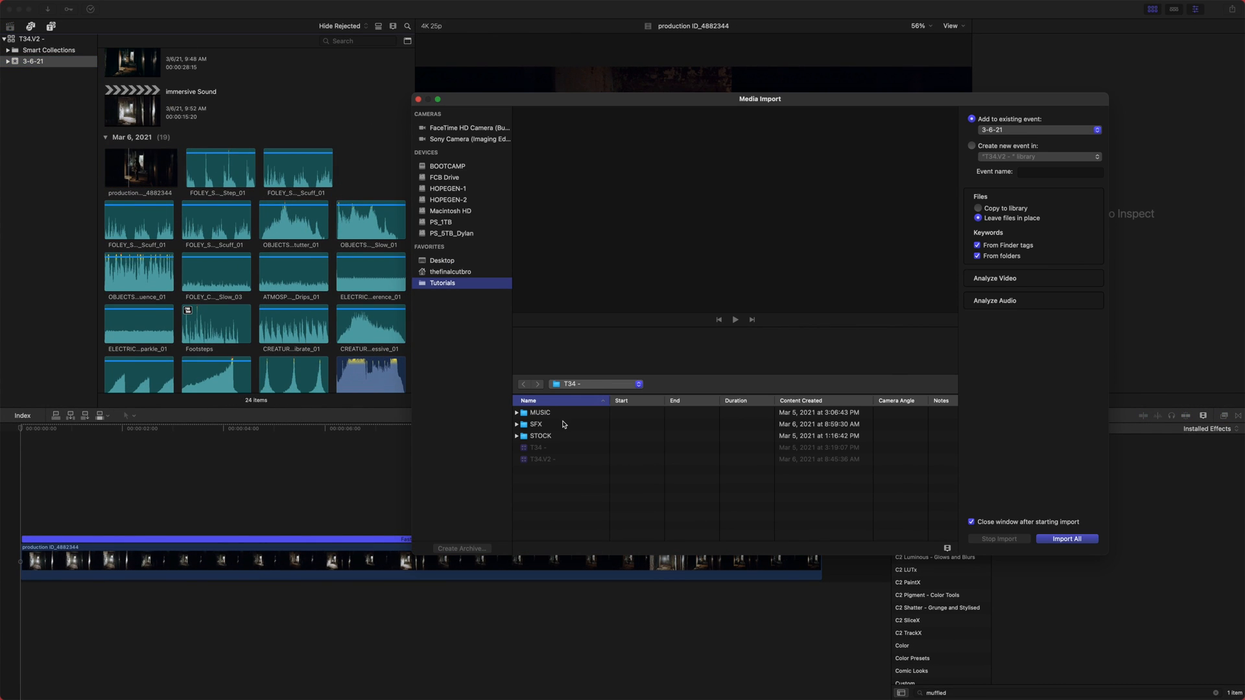
click(535, 424)
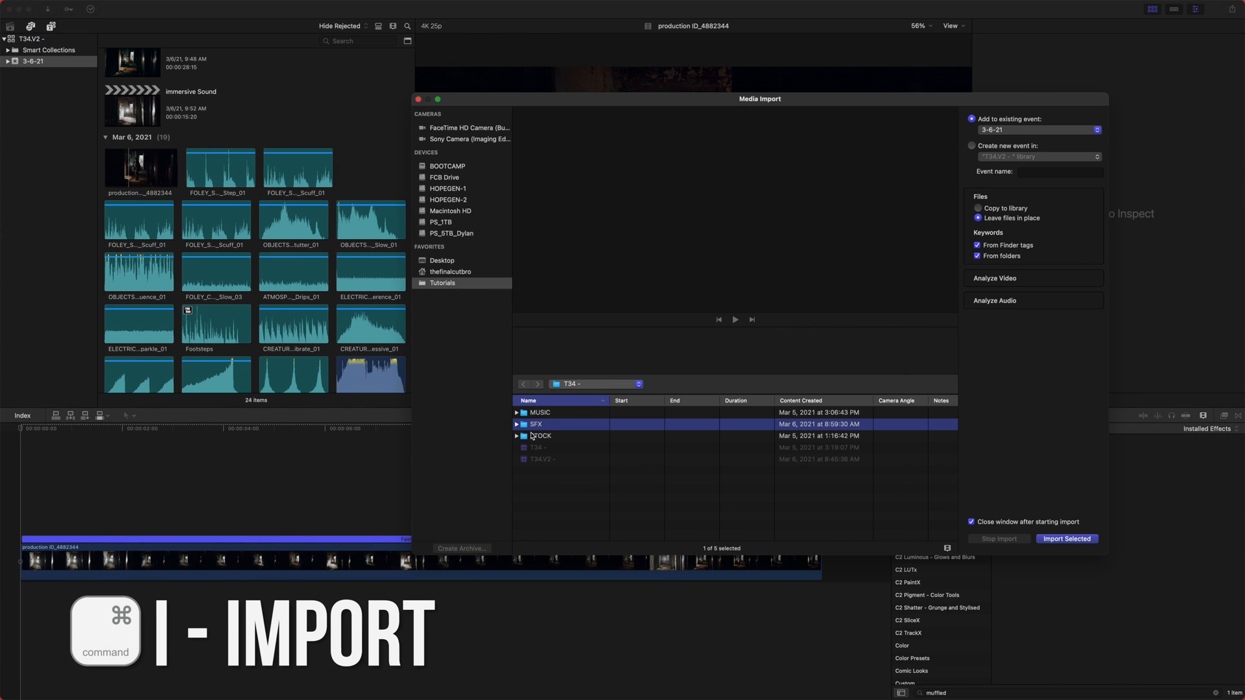
click(1066, 539)
scroll(244, 306, down, 5)
scroll(250, 284, up, 5)
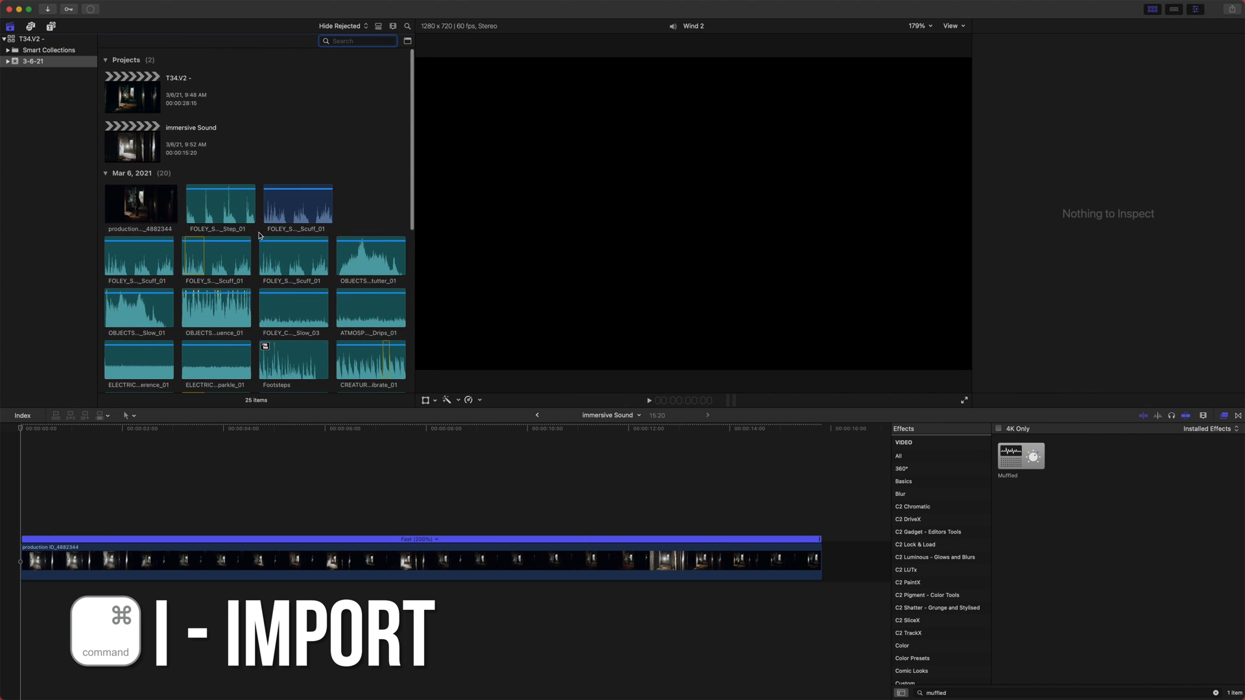
- Assign the Effects audio role to the blue FOLEY_STEP_Dirt_Heavy_Boots_Scuff_01 clip in the browser
click(303, 205)
scroll(303, 196, down, 10)
scroll(303, 195, up, 10)
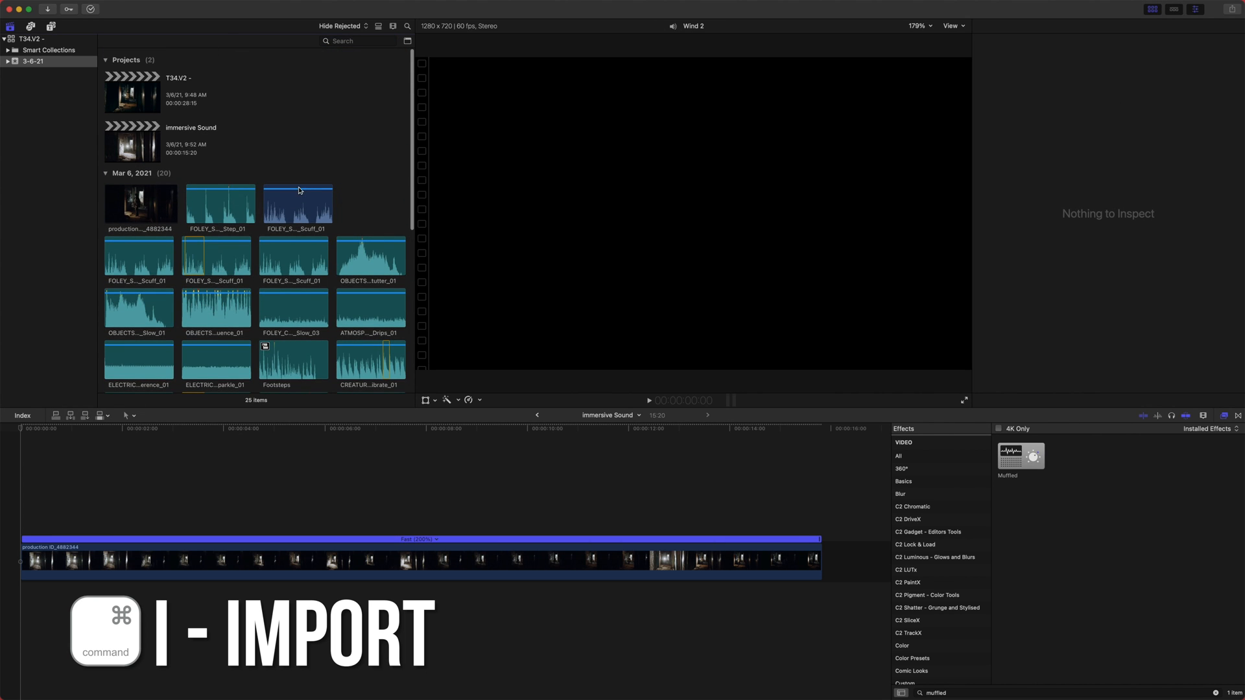
scroll(285, 141, down, 4)
click(129, 322)
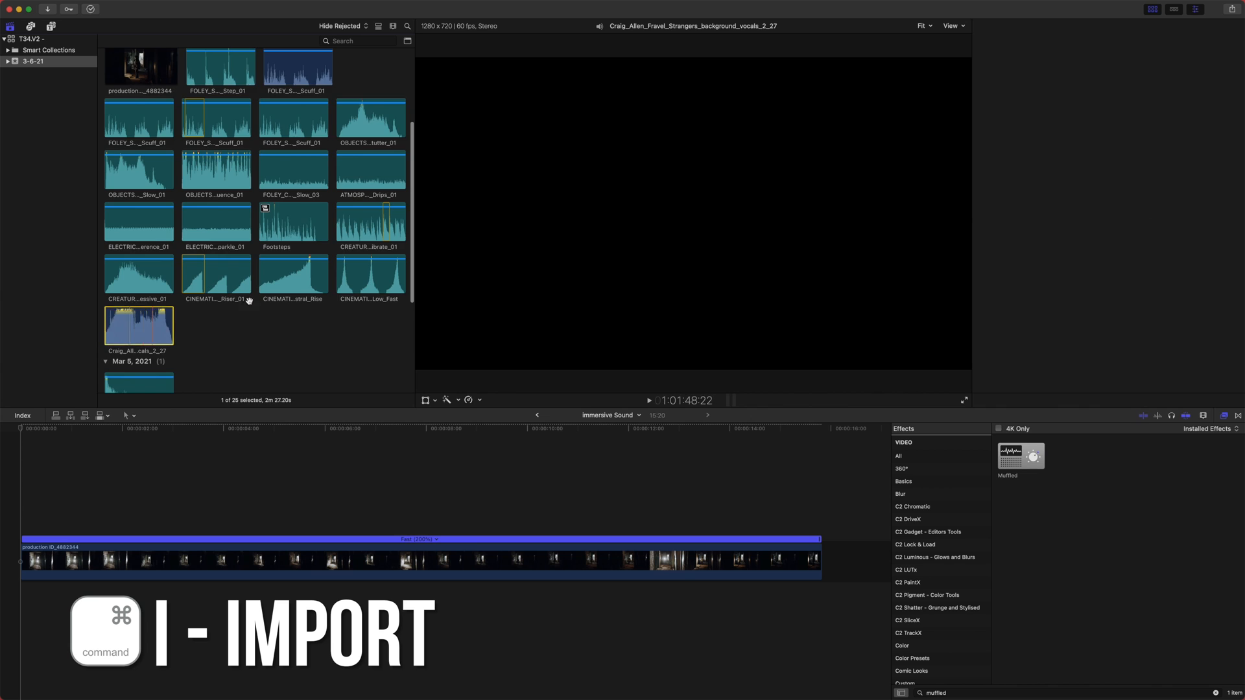
scroll(194, 260, up, 3)
click(298, 168)
scroll(257, 304, down, 1)
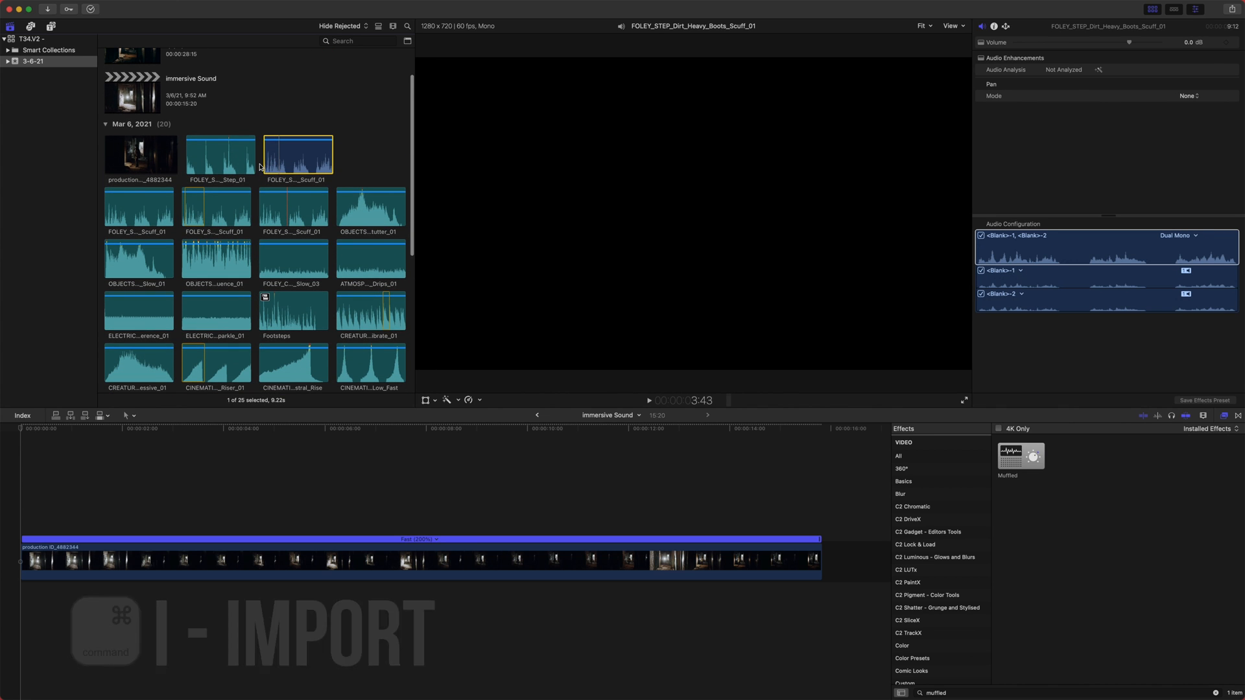
right_click(294, 163)
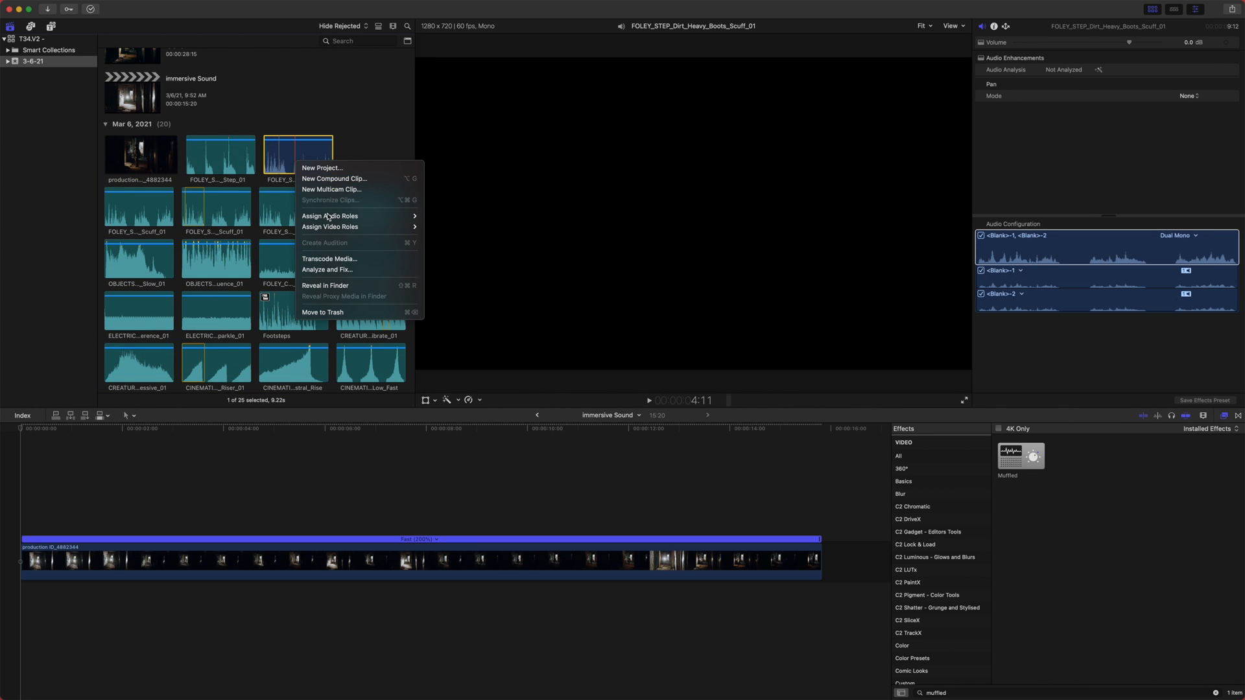
mouse_move(328, 219)
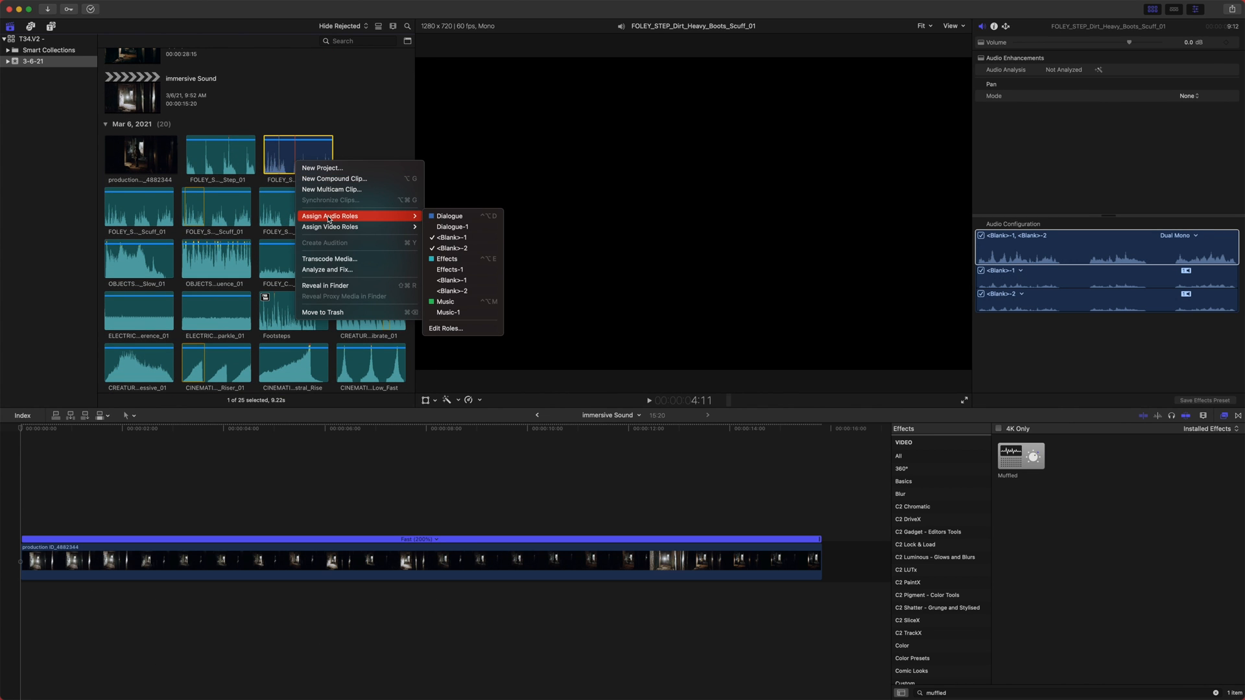
click(448, 259)
- Assign the Music audio role to the Strangers background vocals track
scroll(273, 291, down, 6)
click(271, 326)
scroll(271, 326, up, 6)
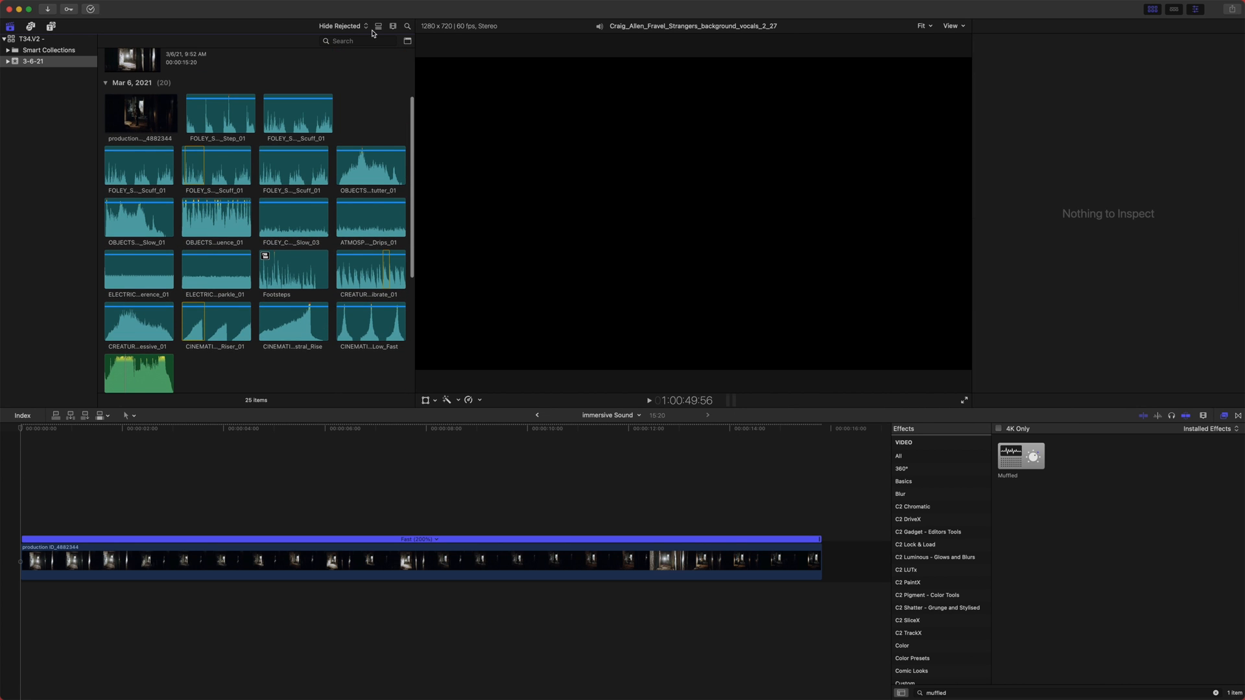
- Display the event's clips as a list and widen the Name column to show the full sound effect names
scroll(281, 197, down, 5)
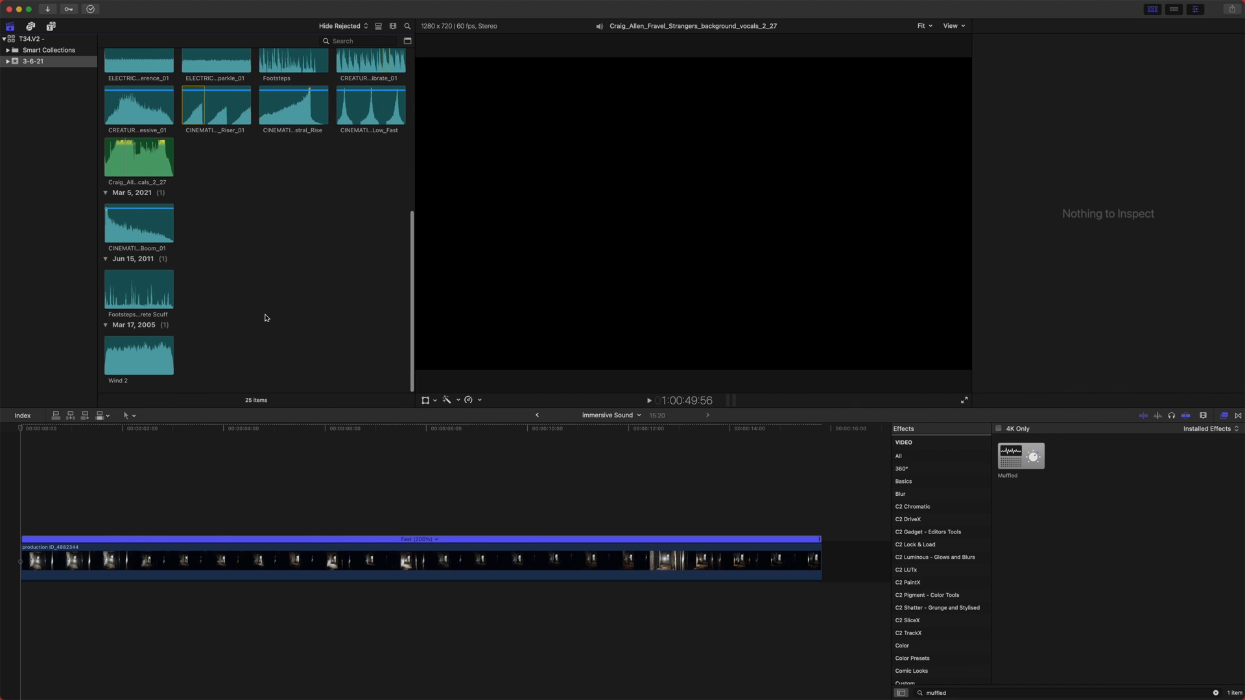
scroll(203, 336, up, 4)
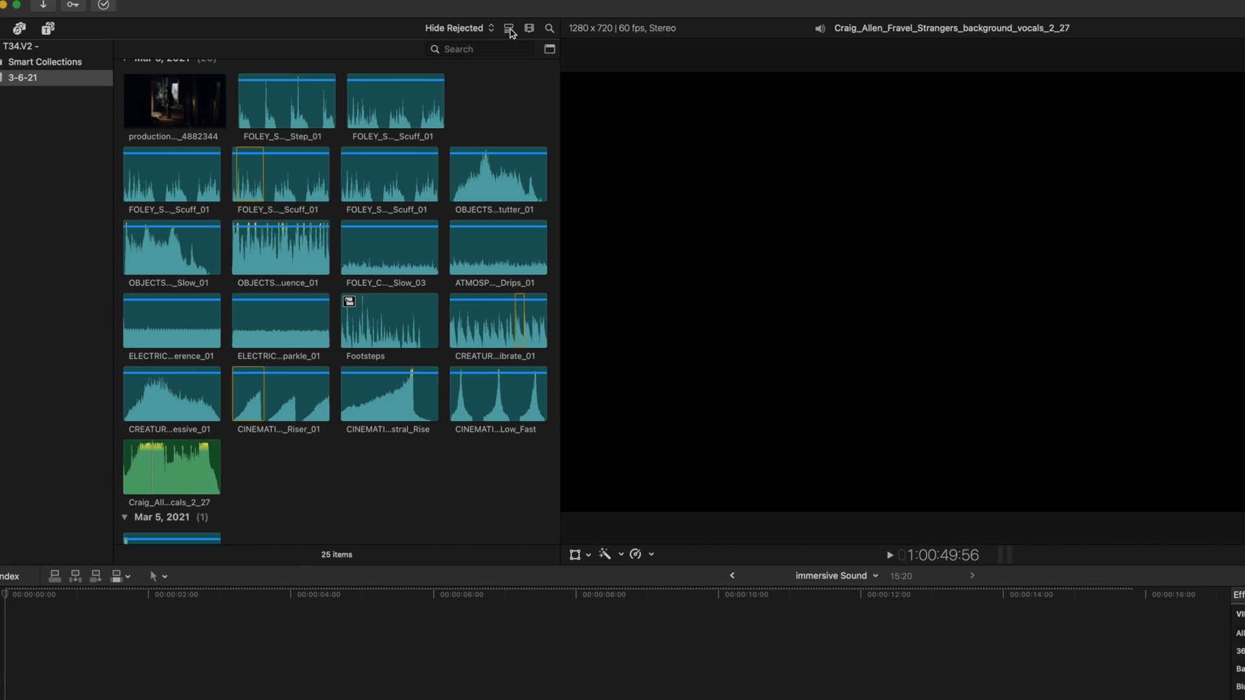
click(509, 29)
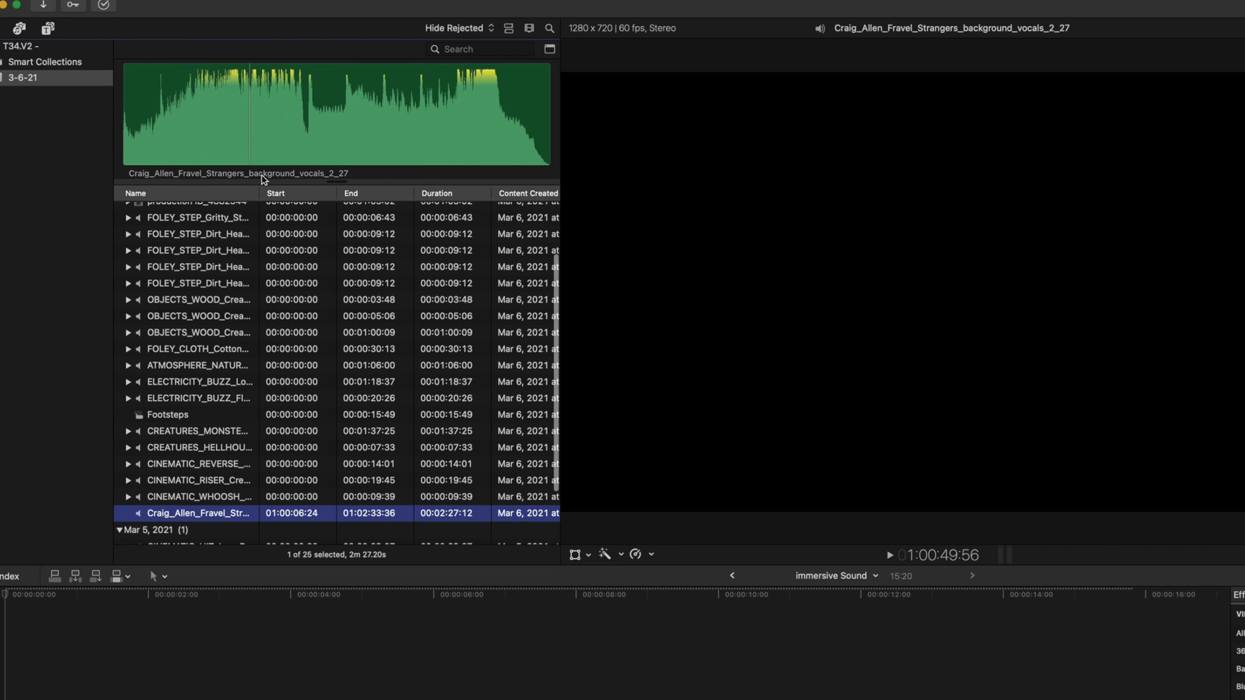
drag(265, 192, 427, 193)
scroll(258, 381, up, 3)
scroll(258, 379, up, 1)
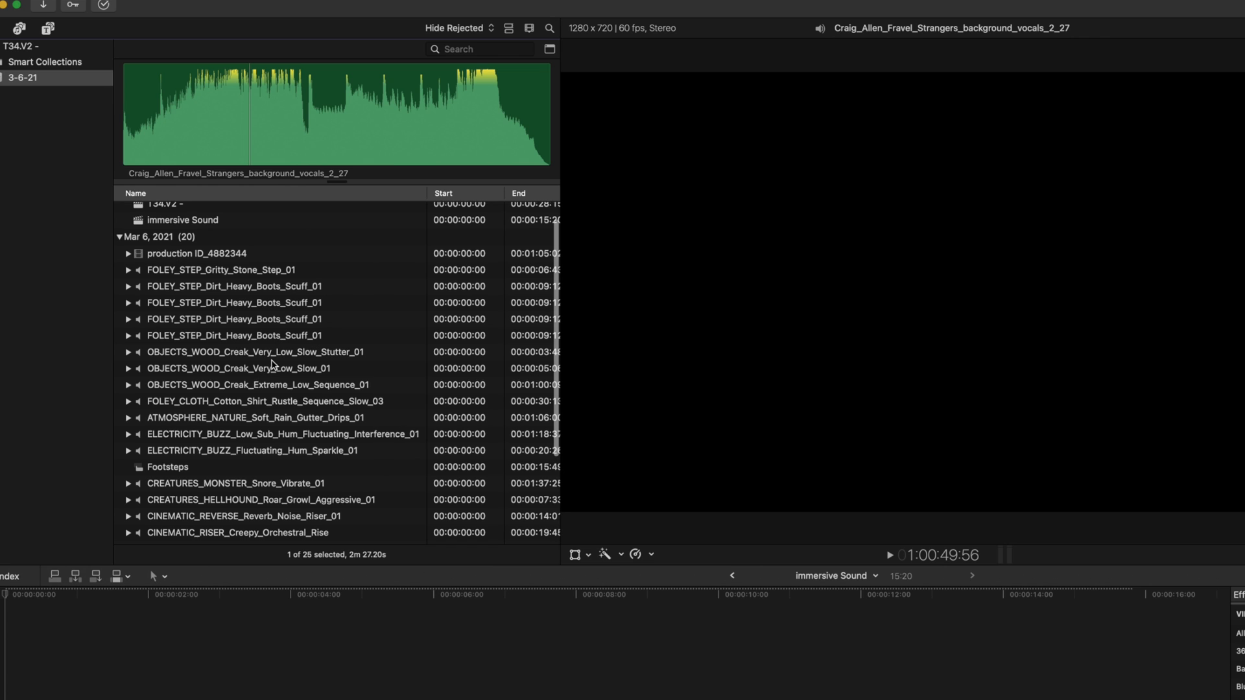
scroll(243, 376, down, 5)
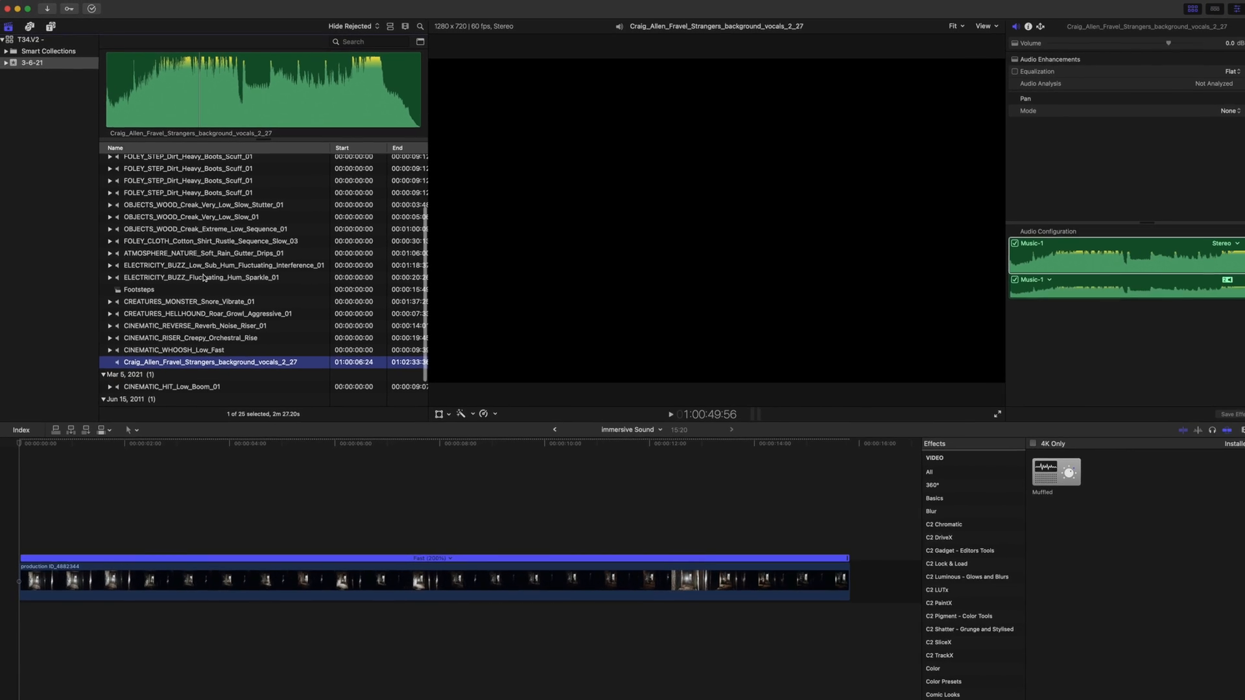
scroll(227, 285, up, 4)
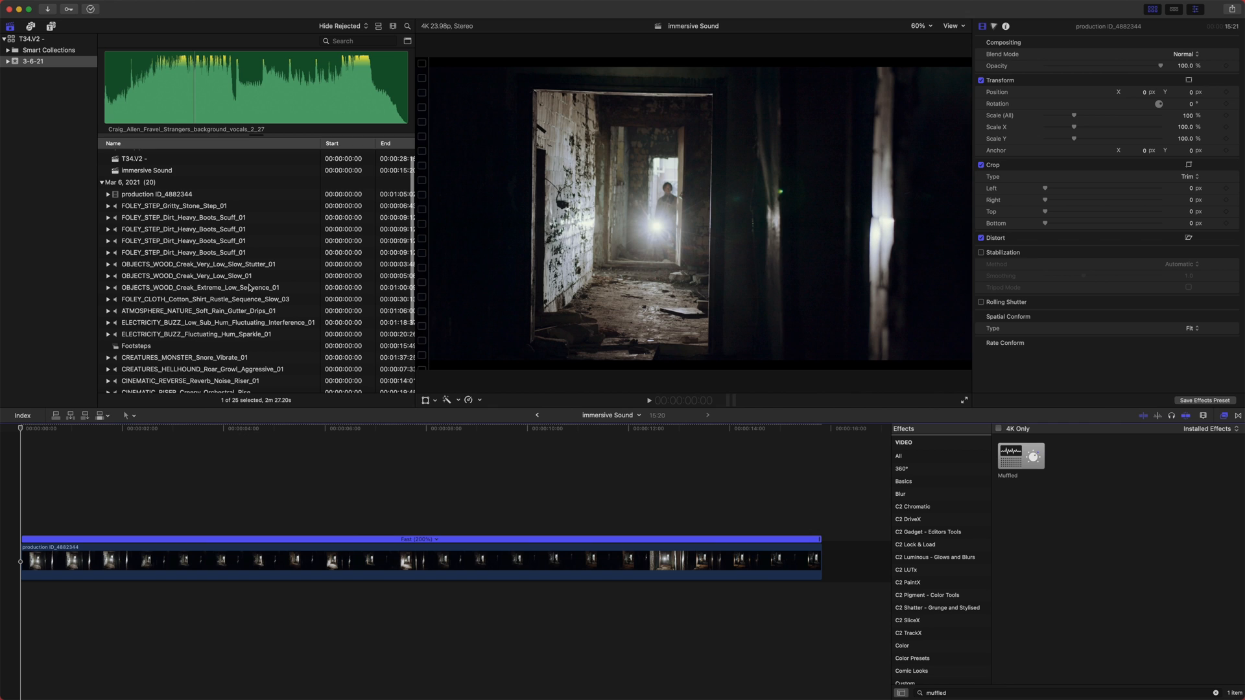
scroll(249, 288, down, 1)
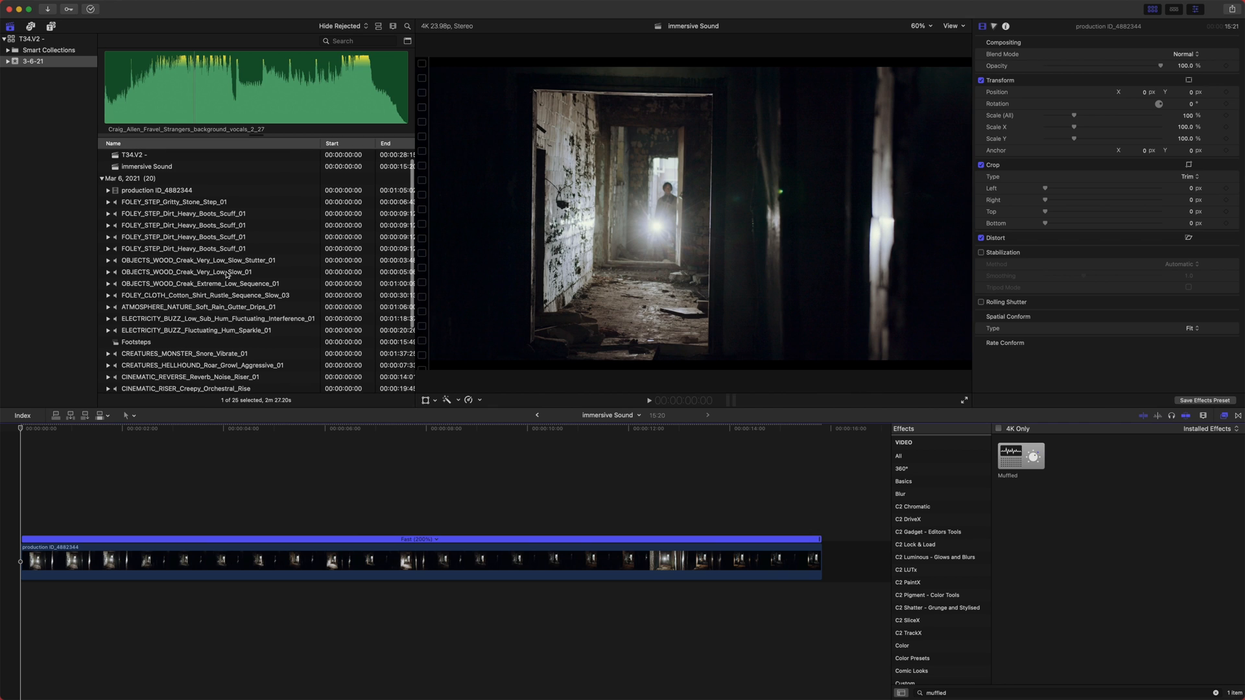
- Place OBJECTS_WOOD_Creak_Extreme_Low_Sequence_01 beneath the video at the start of the immersive Sound timeline
click(175, 284)
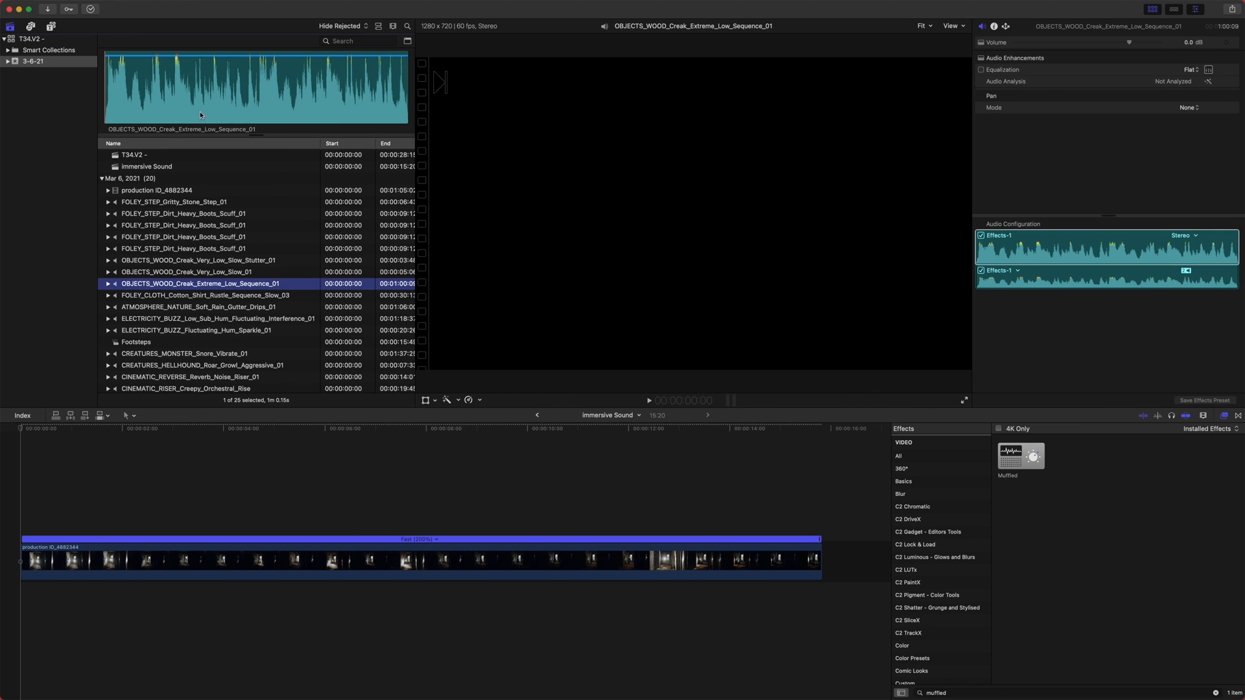
click(109, 89)
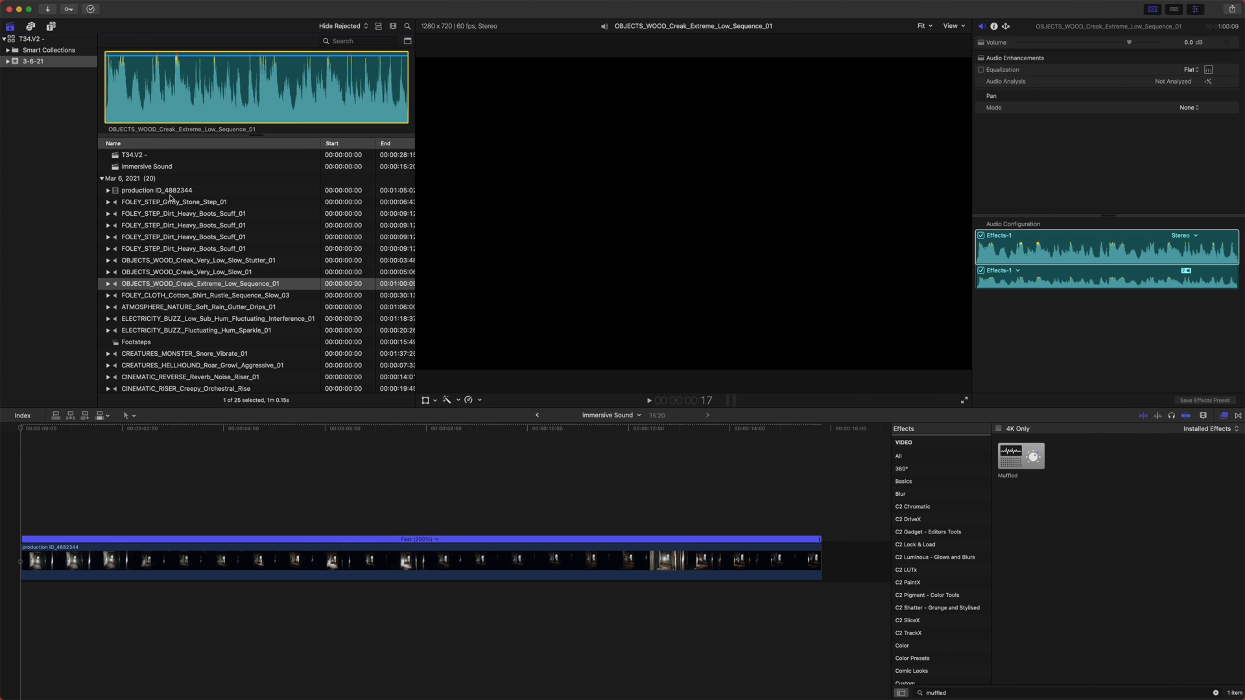
drag(131, 91, 10, 593)
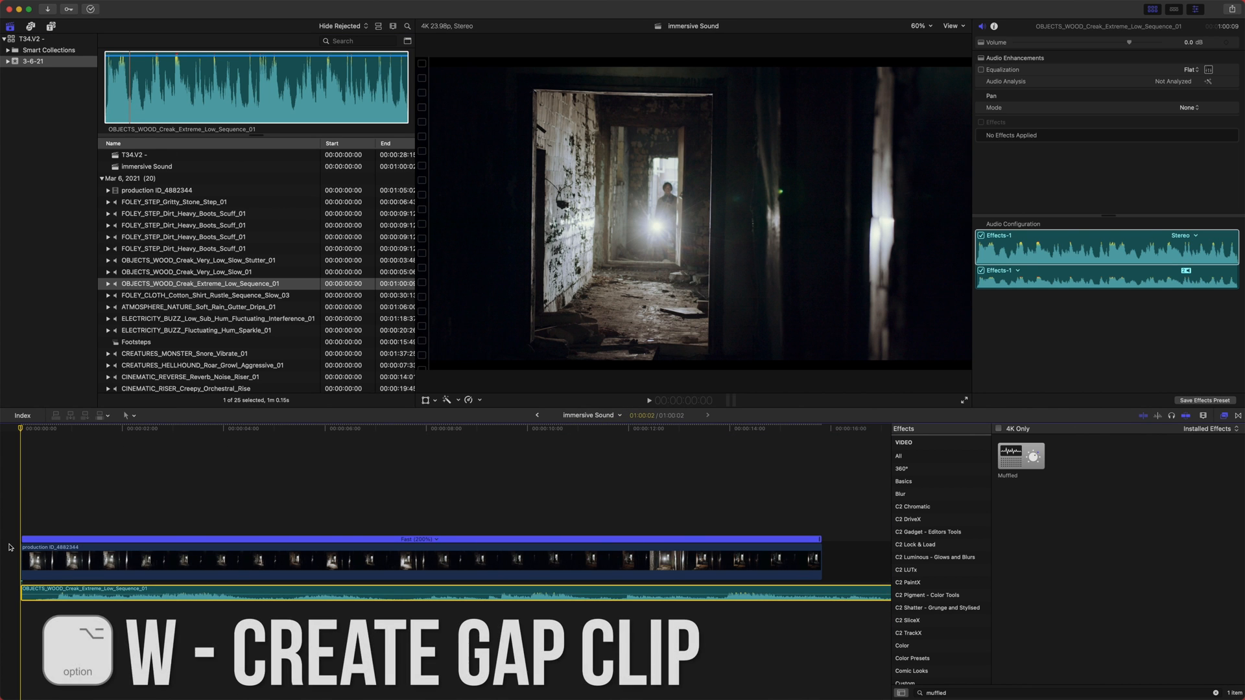
- Insert a gap before the video, shift the creak clip to start within it, and trim away the gap portion ahead of the creak
key(alt+w)
drag(168, 553, 146, 554)
drag(183, 592, 142, 592)
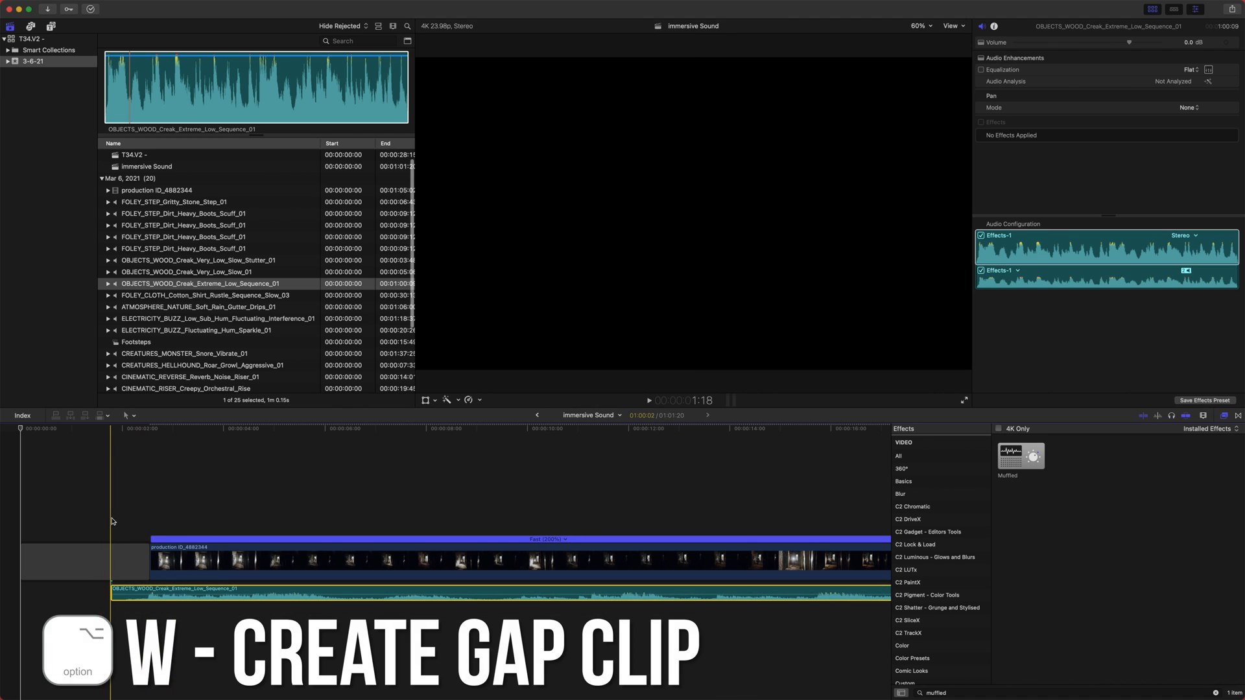
click(109, 559)
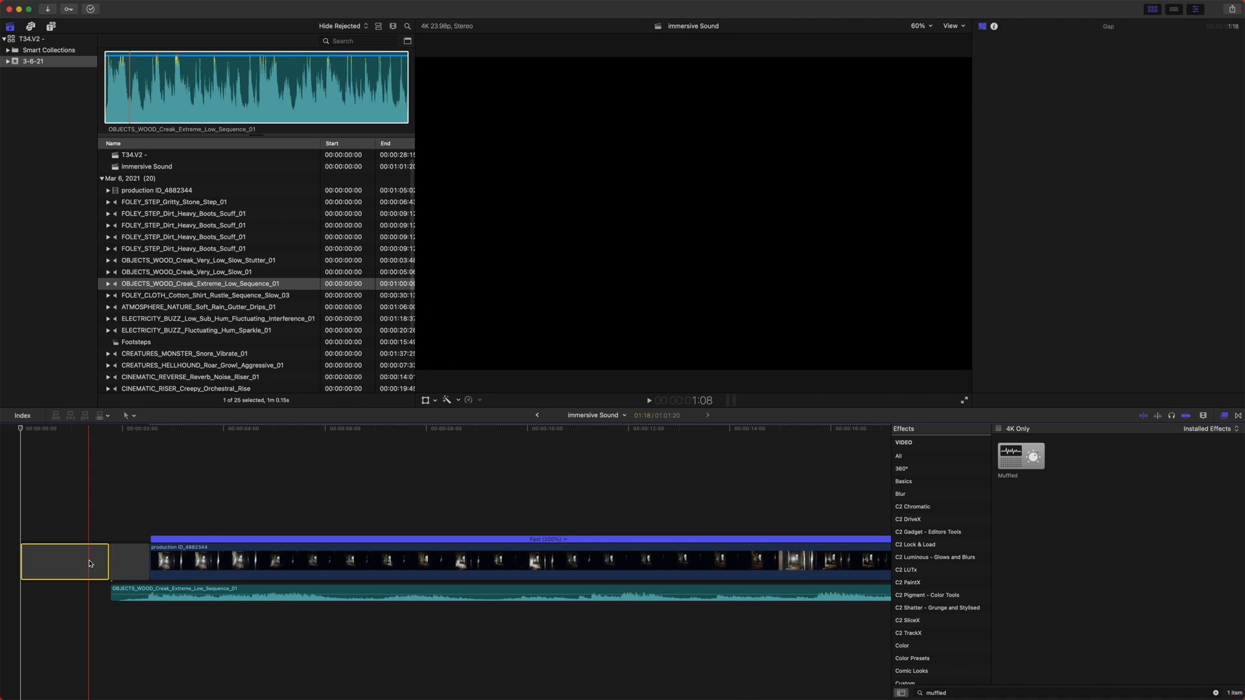
key(alt+bracketleft)
- Play back the opening with the creak sound and return the playhead to the start of the video clip
key(space)
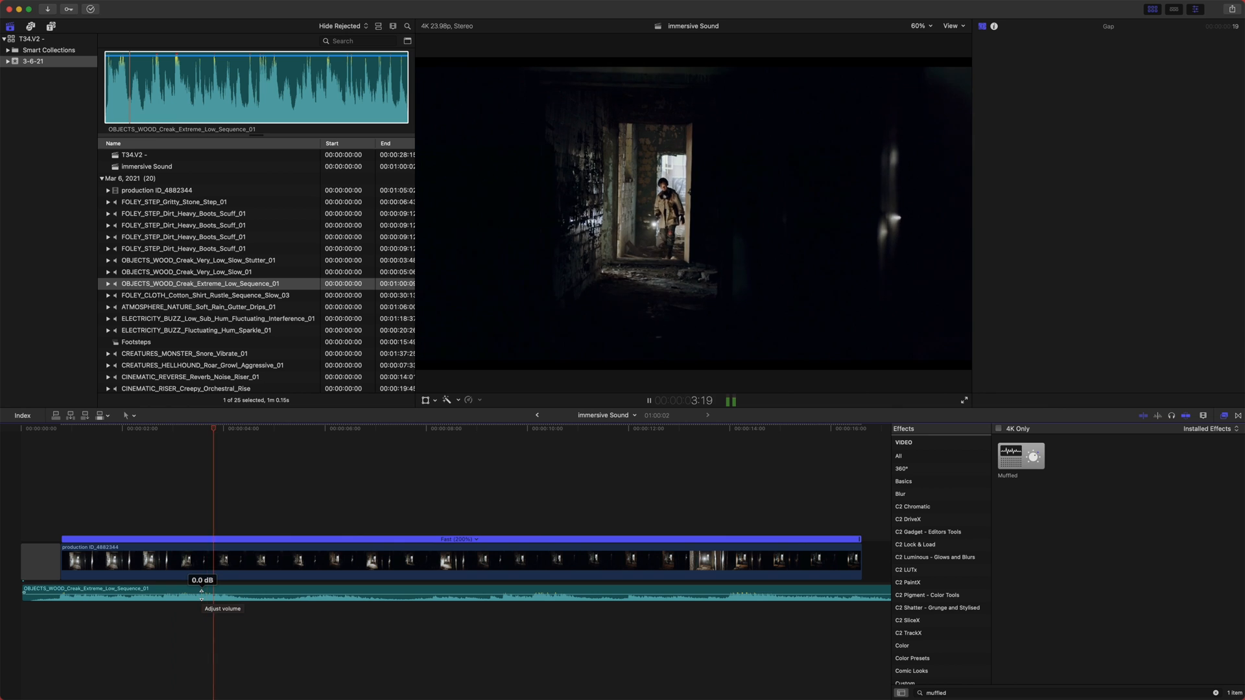
key(space)
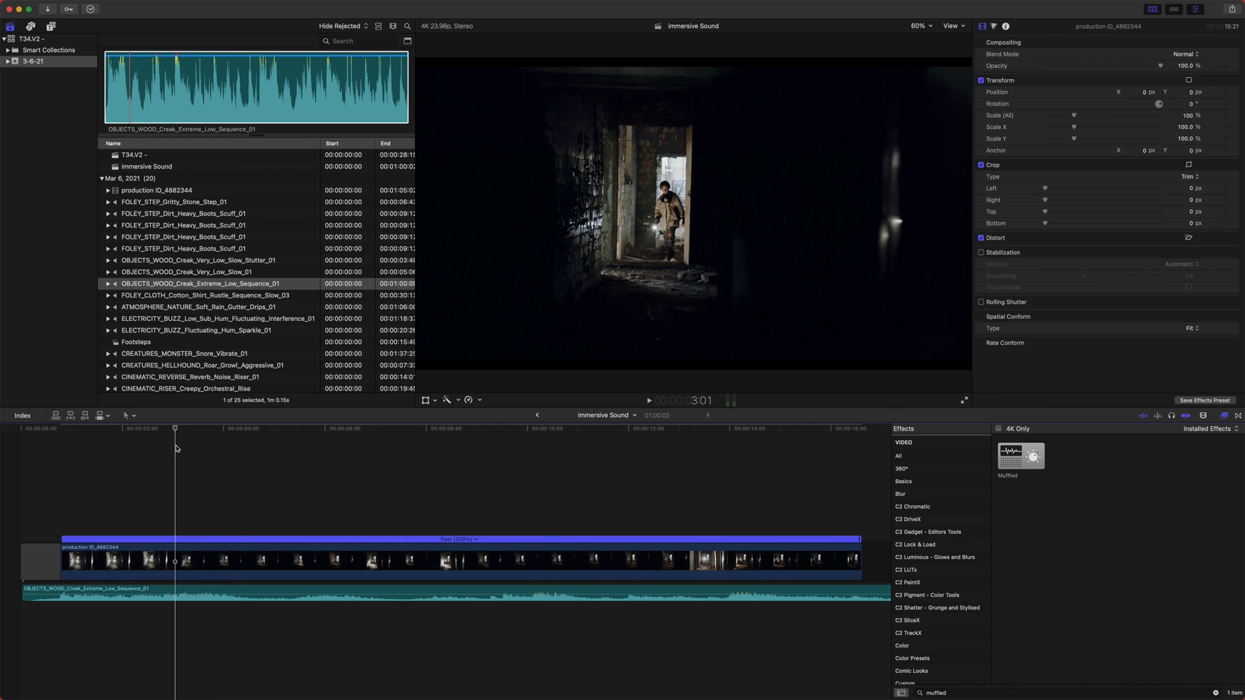
click(83, 432)
drag(83, 433, 63, 431)
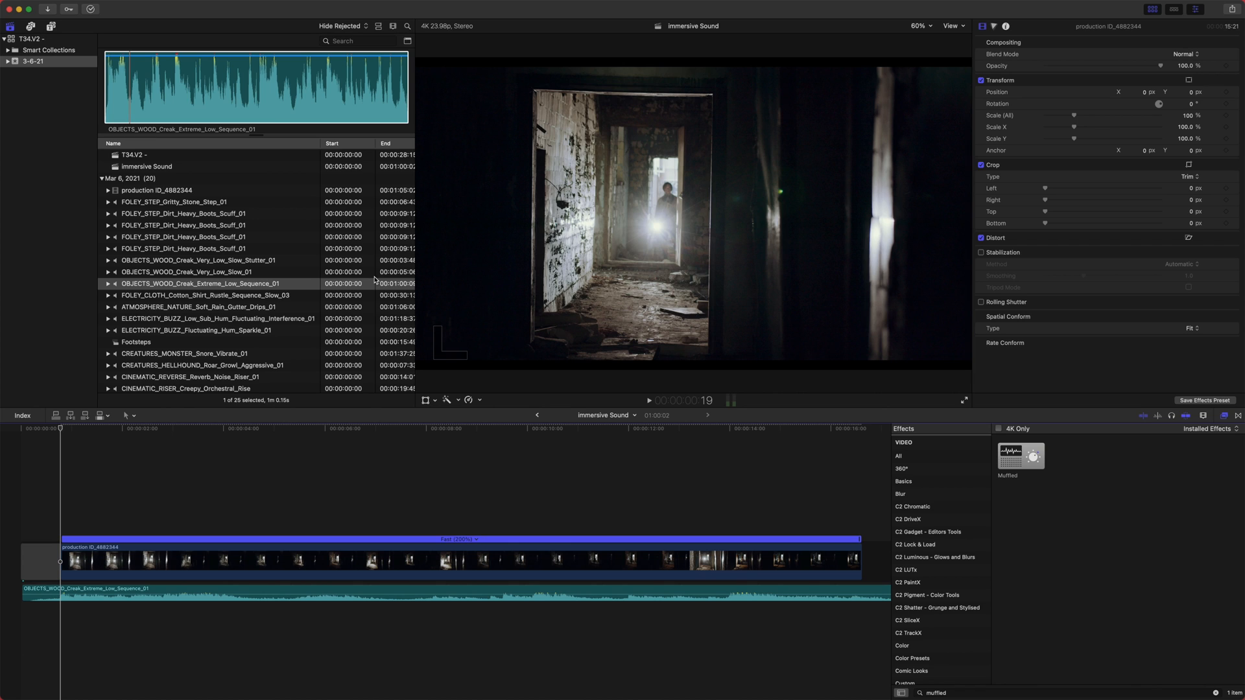
- Place ATMOSPHERE_NATURE_Soft_Rain_Gutter_Drips_01 beneath the creak clip at the start of the timeline
scroll(191, 363, down, 2)
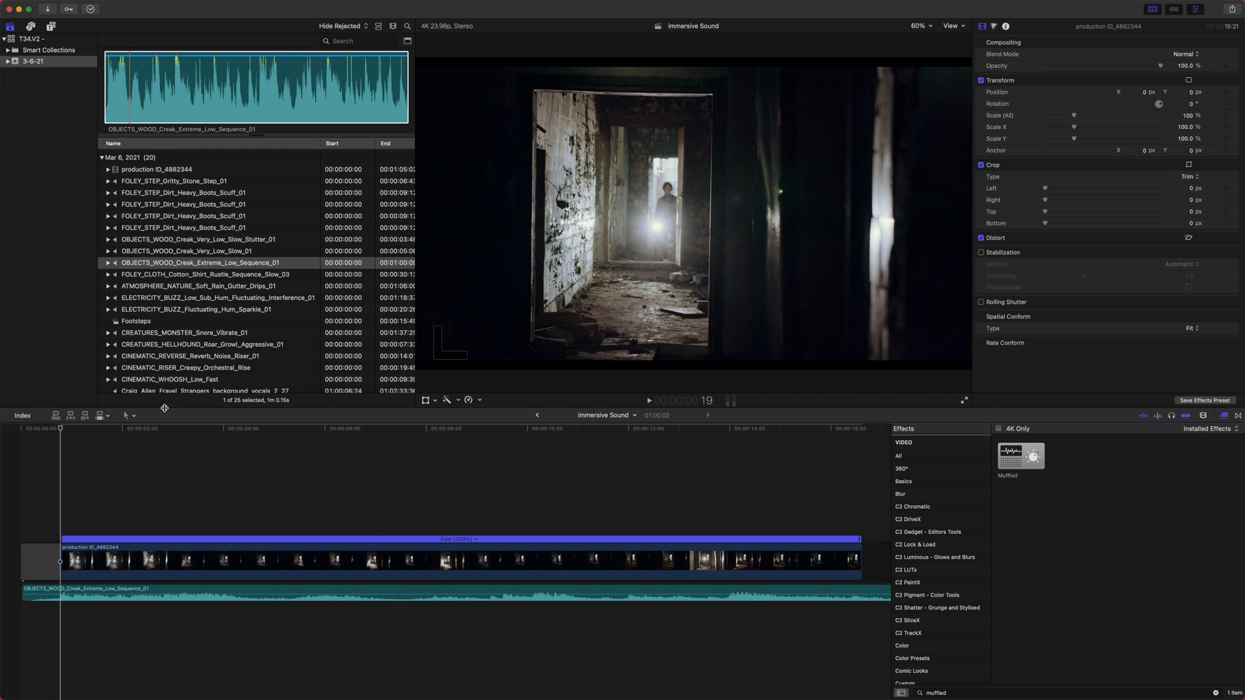
drag(64, 425, 58, 489)
scroll(278, 250, down, 1)
scroll(227, 310, down, 3)
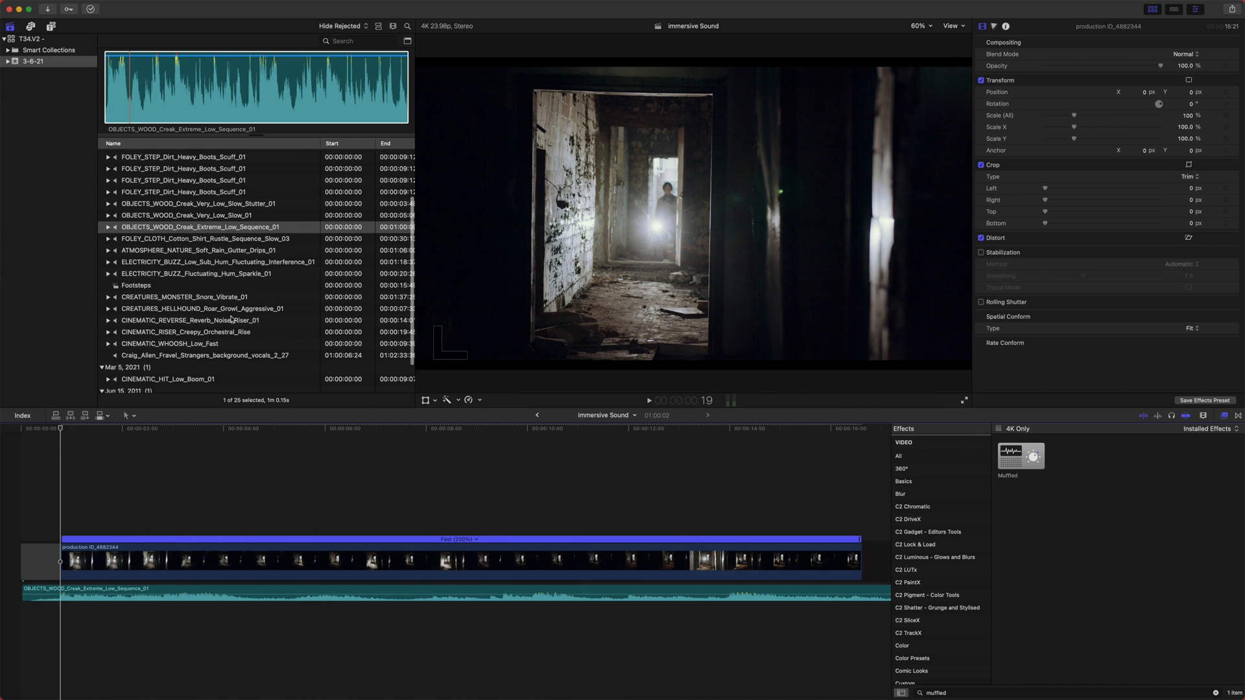
scroll(231, 319, down, 4)
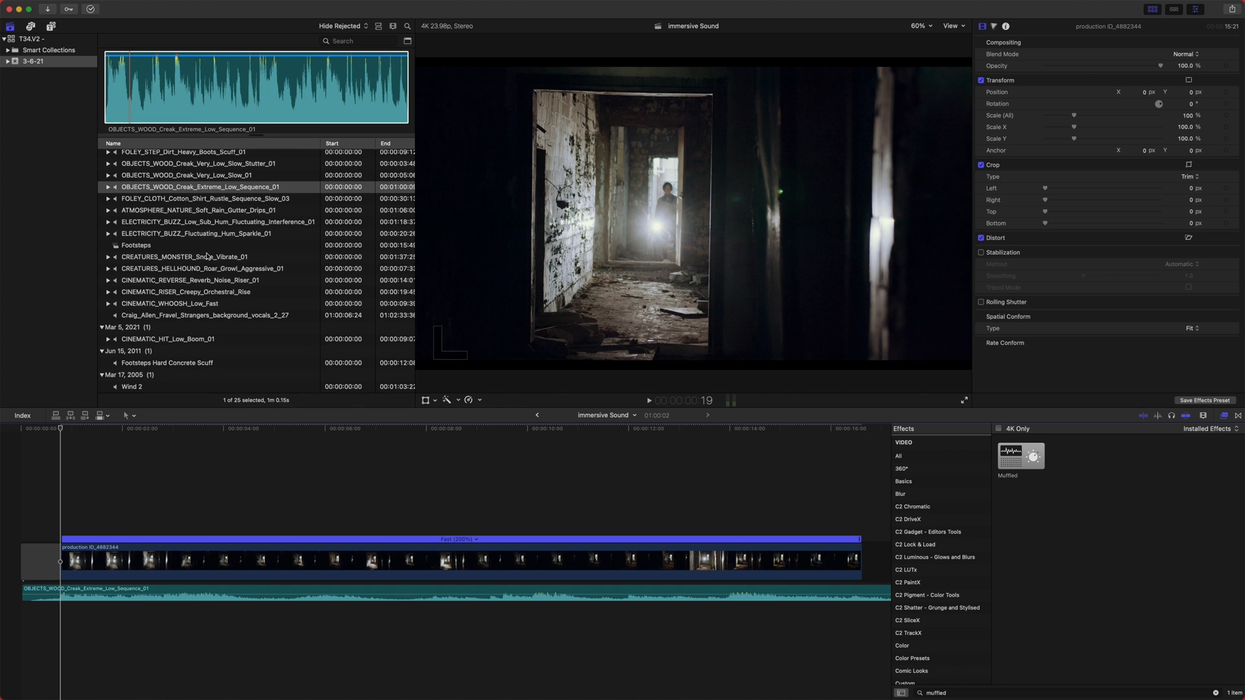
scroll(205, 295, up, 1)
click(232, 213)
click(119, 98)
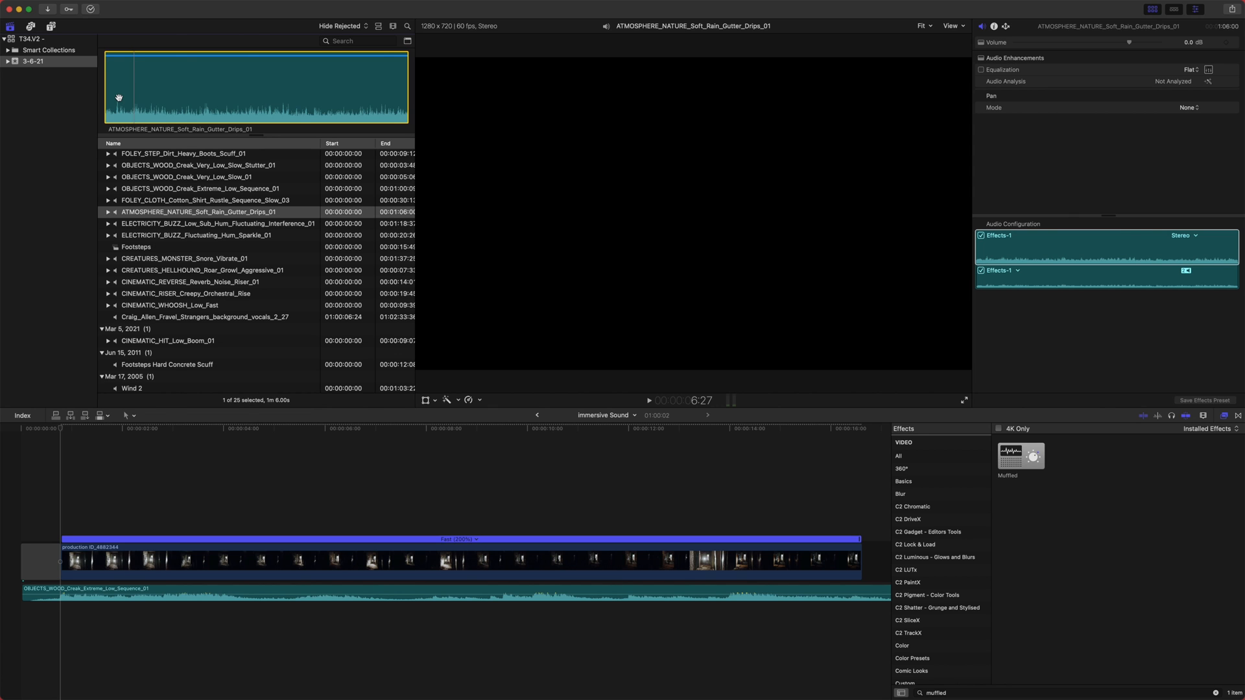
drag(149, 89, 15, 626)
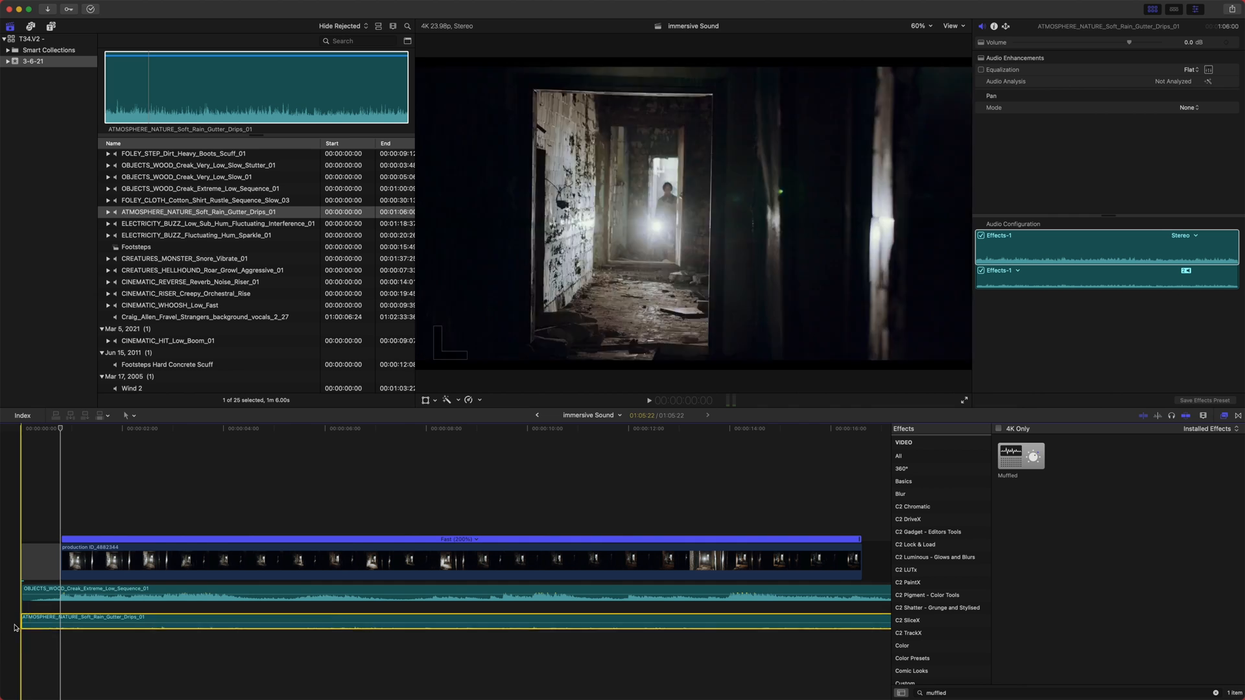
- Play the timeline with the creak clip disabled to hear the rain drips alone, and again with the creak re-enabled
click(62, 593)
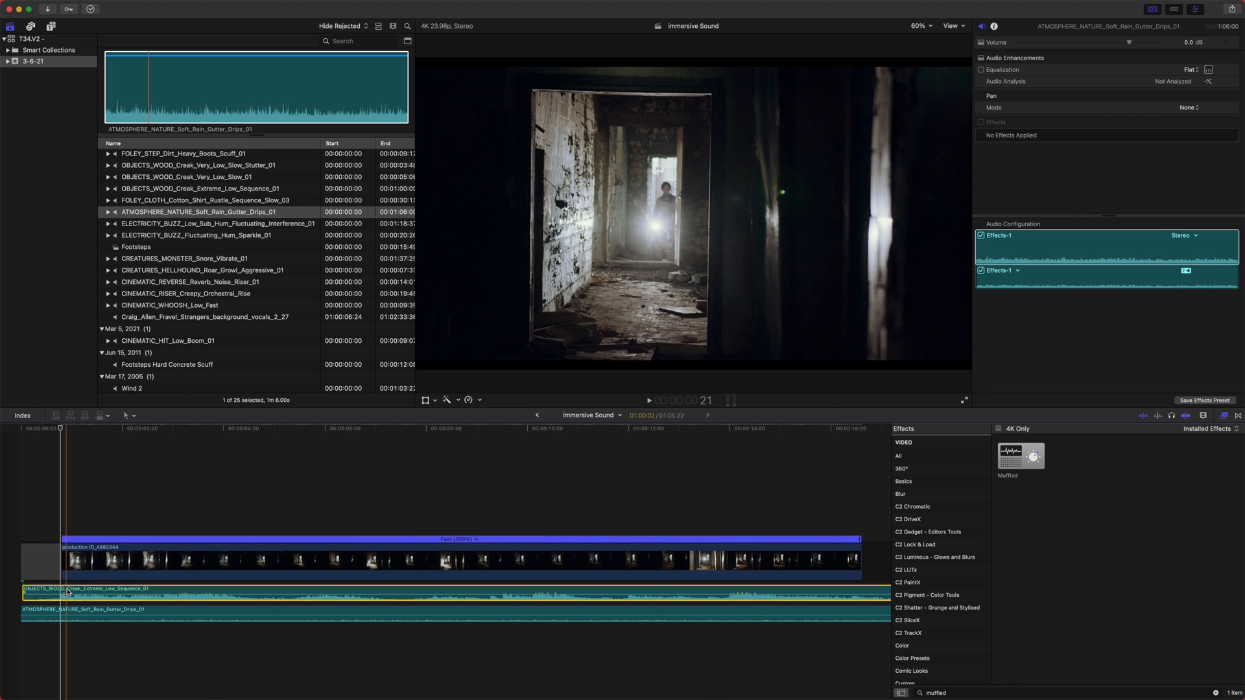
key(v)
key(space)
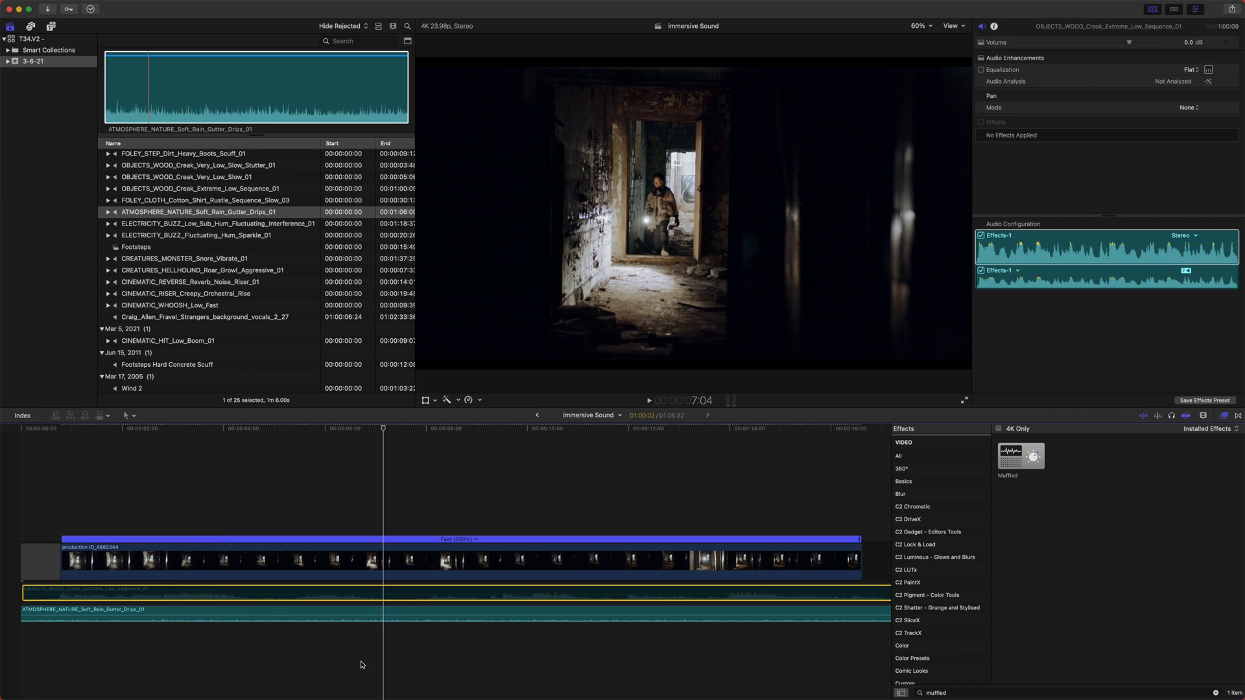
click(345, 430)
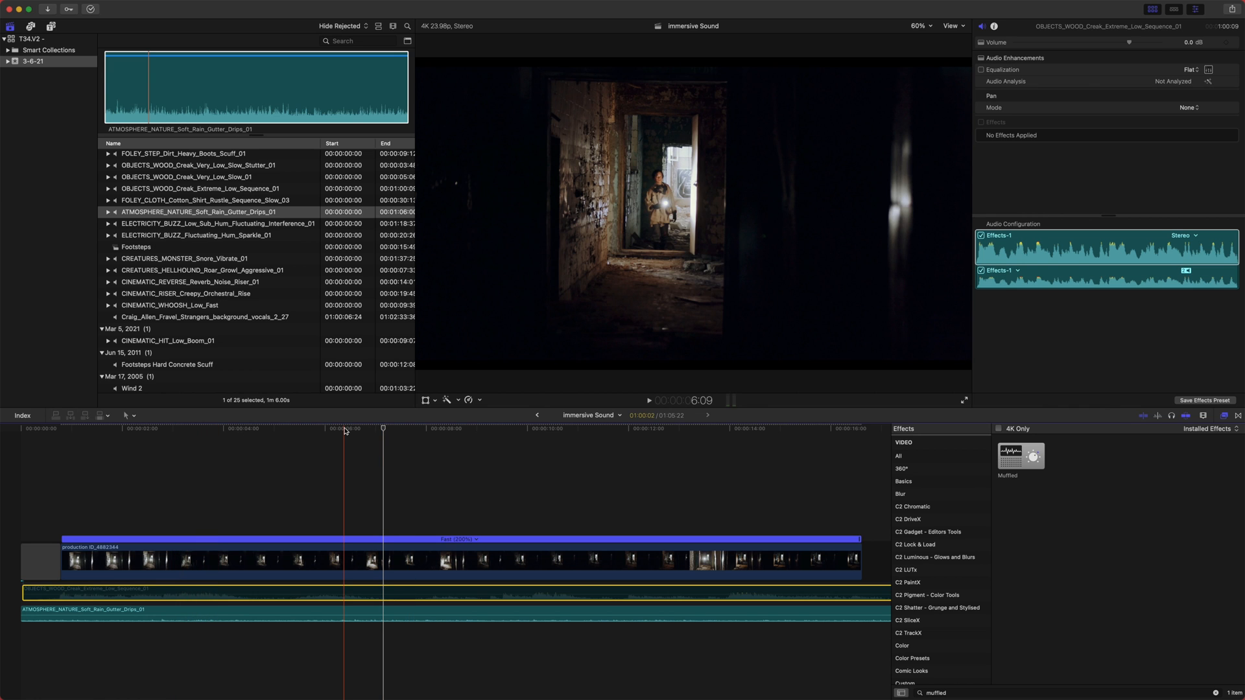
key(v)
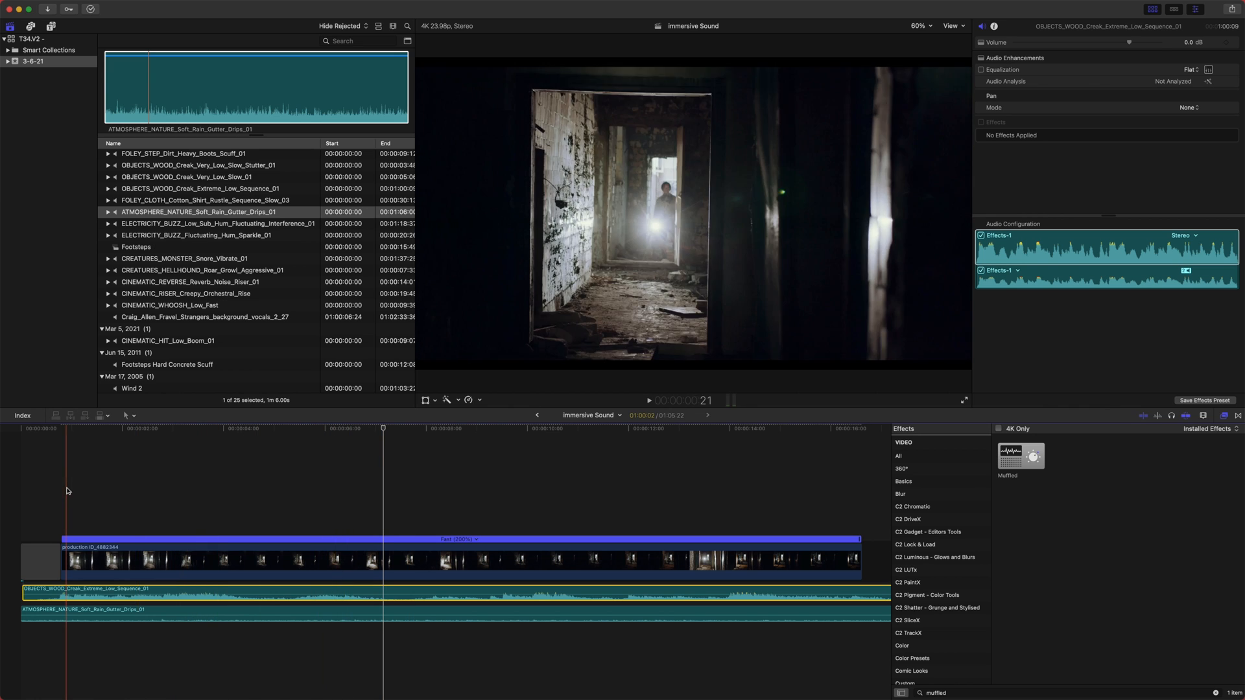
key(space)
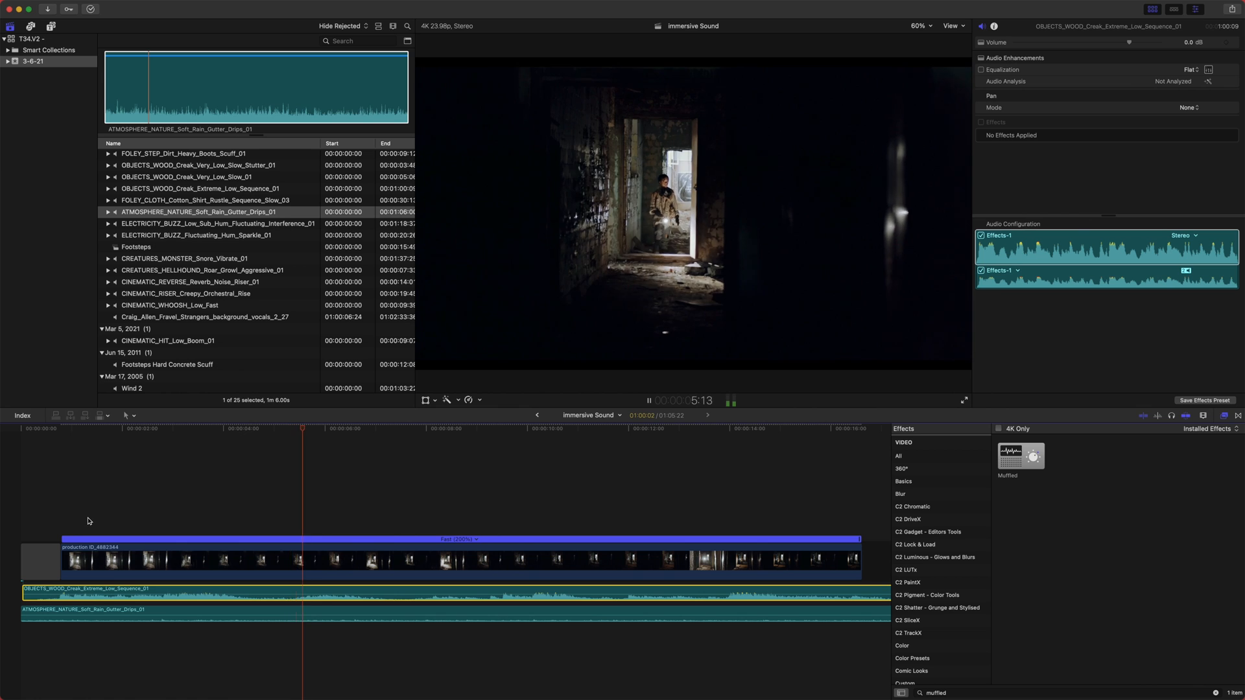
key(space)
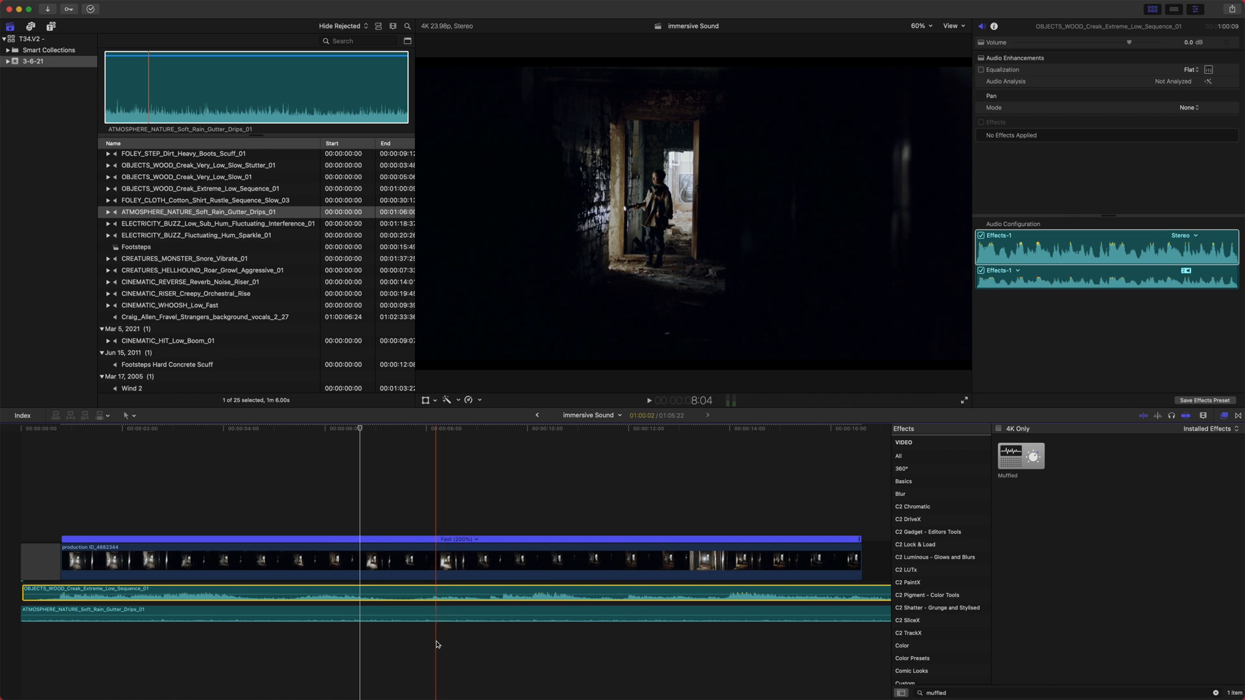
- Select the creak and rain drips clips together and lower their volume to -15 dB
drag(411, 653, 386, 591)
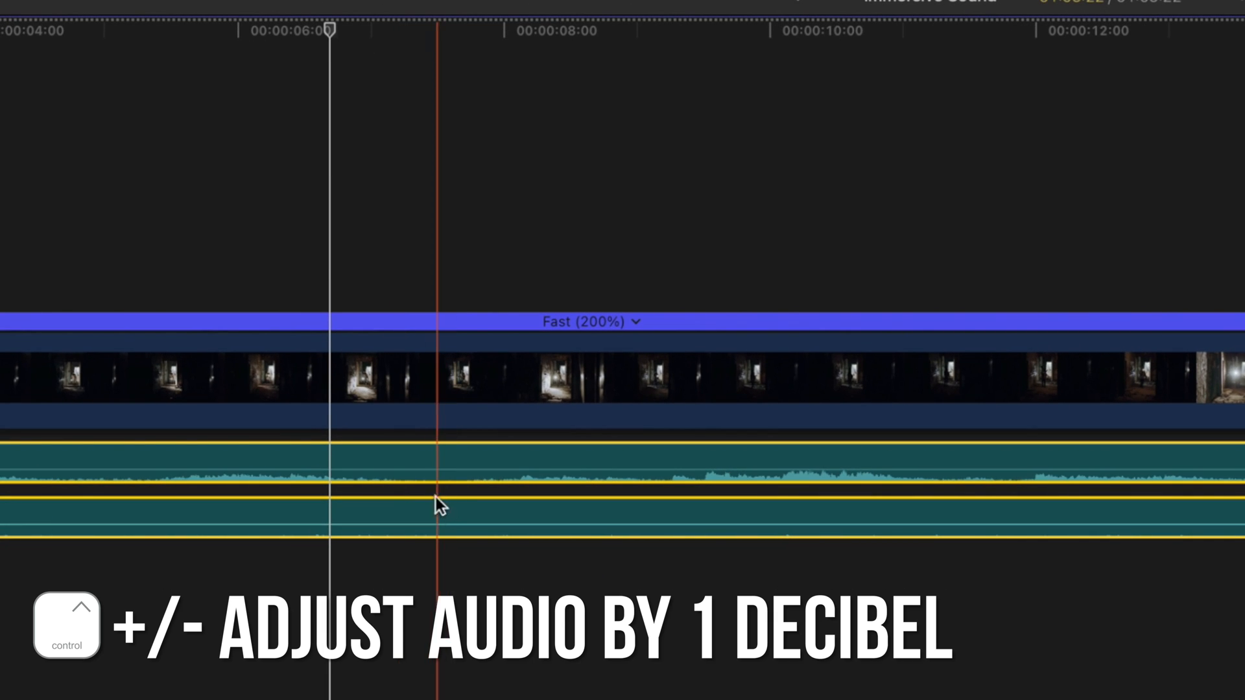
key(ctrl+minus)
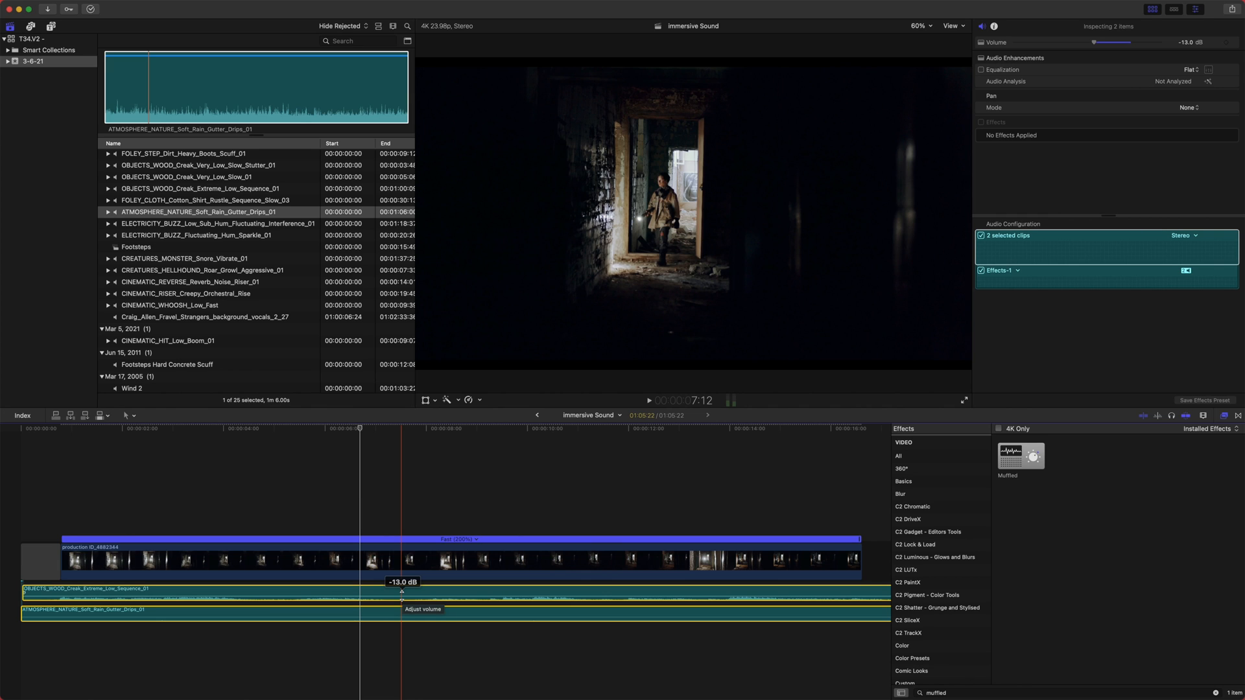
key(ctrl+minus)
key(ctrl+minus)
key(ctrl+minus)
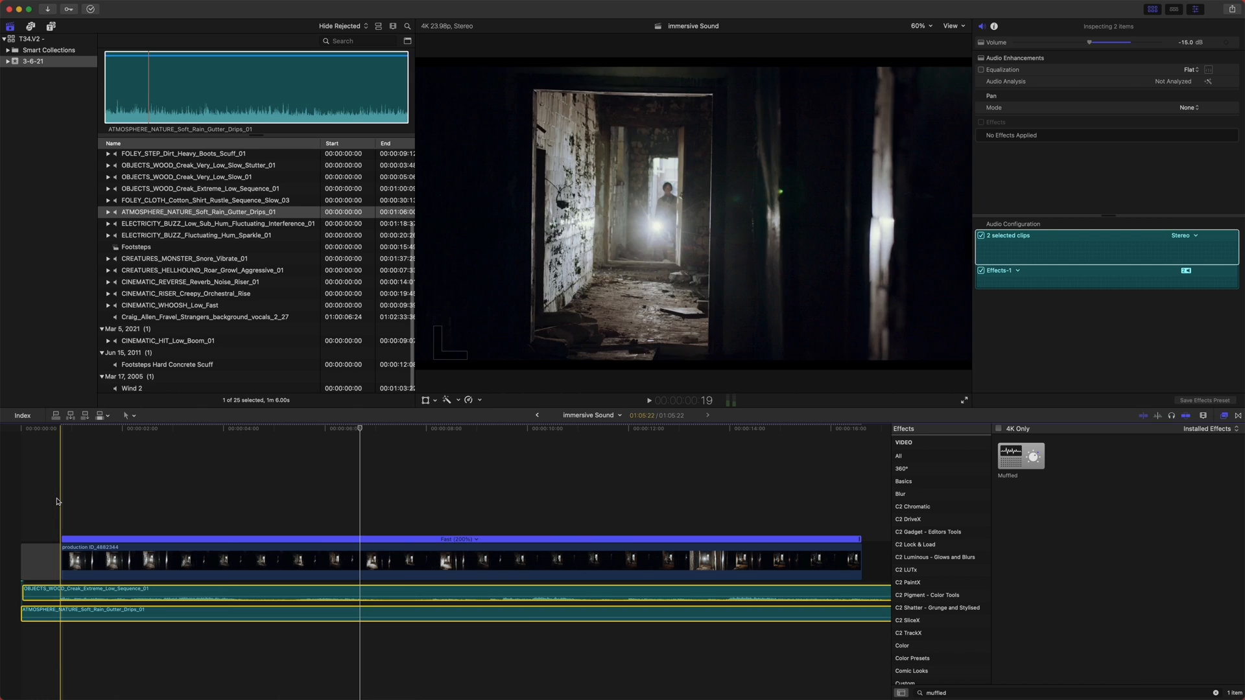
- Look through the event's sound clips for another atmosphere layer and select Wind 2
scroll(227, 305, up, 1)
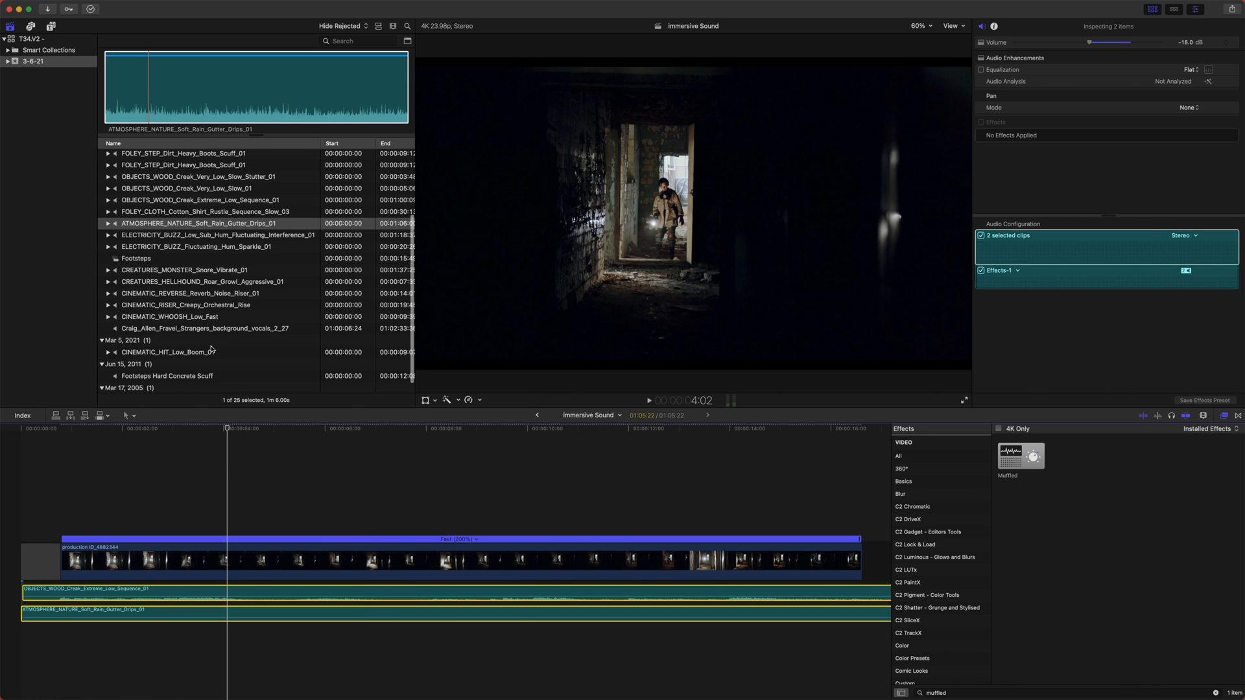
scroll(211, 350, up, 1)
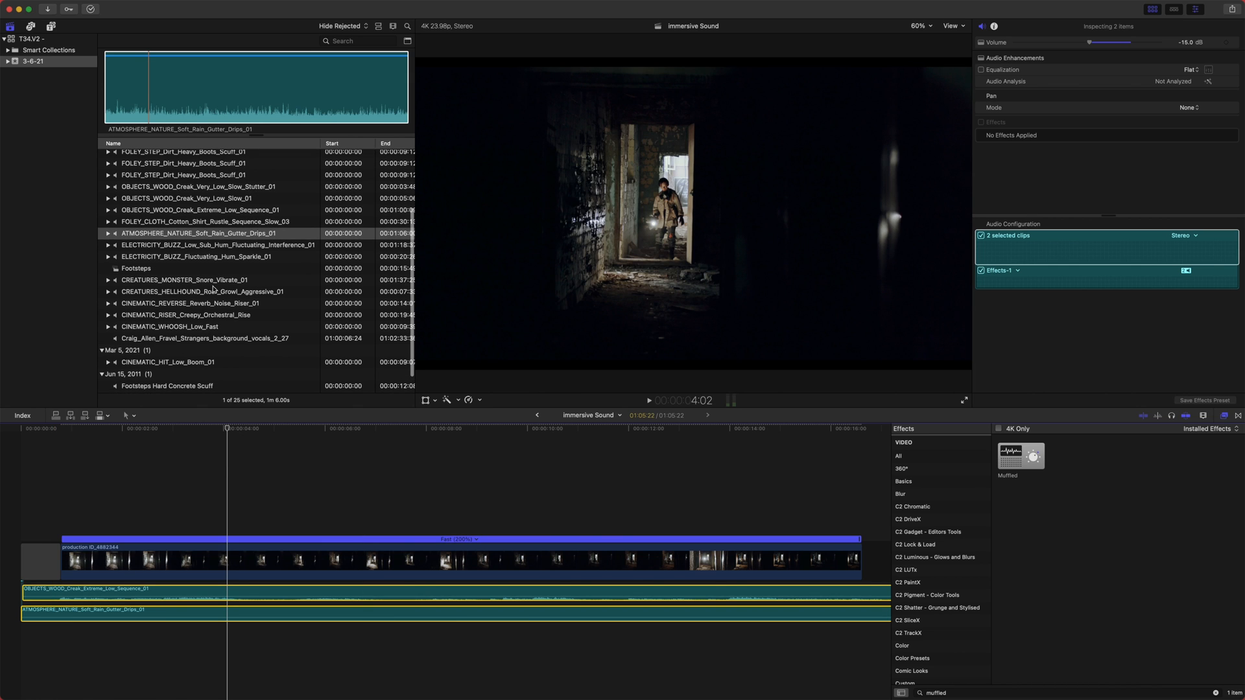
scroll(174, 271, down, 1)
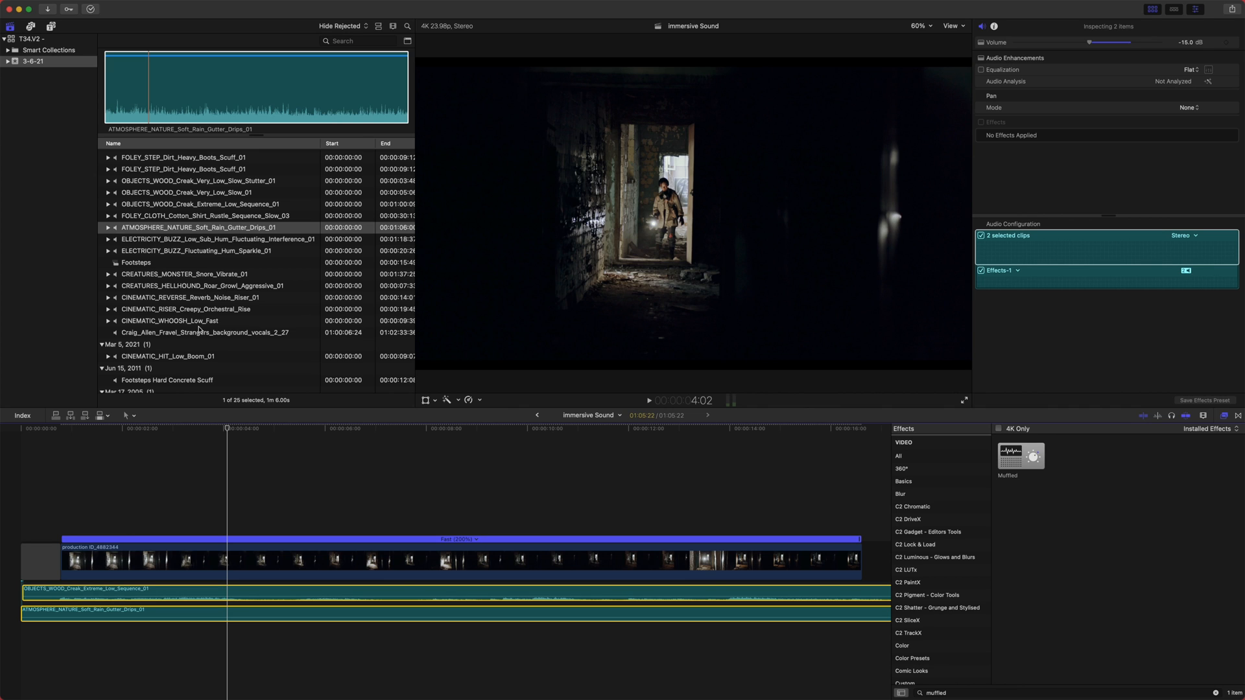
scroll(196, 334, down, 1)
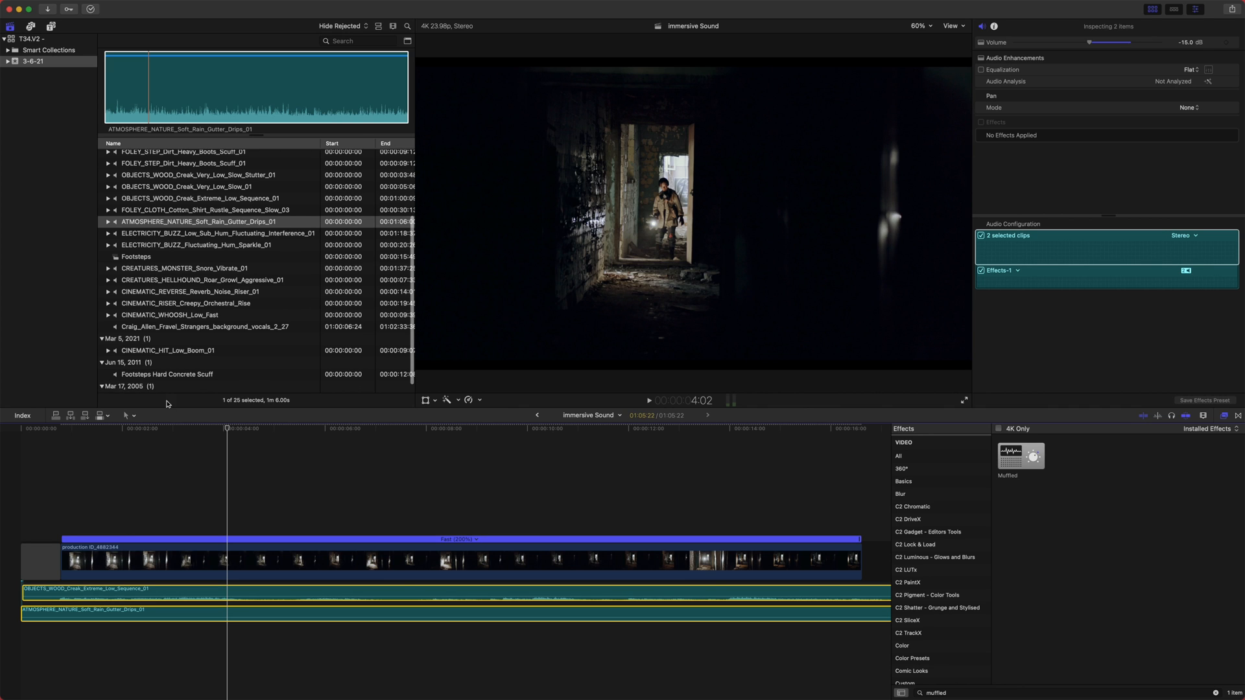
scroll(169, 318, up, 1)
scroll(150, 295, up, 5)
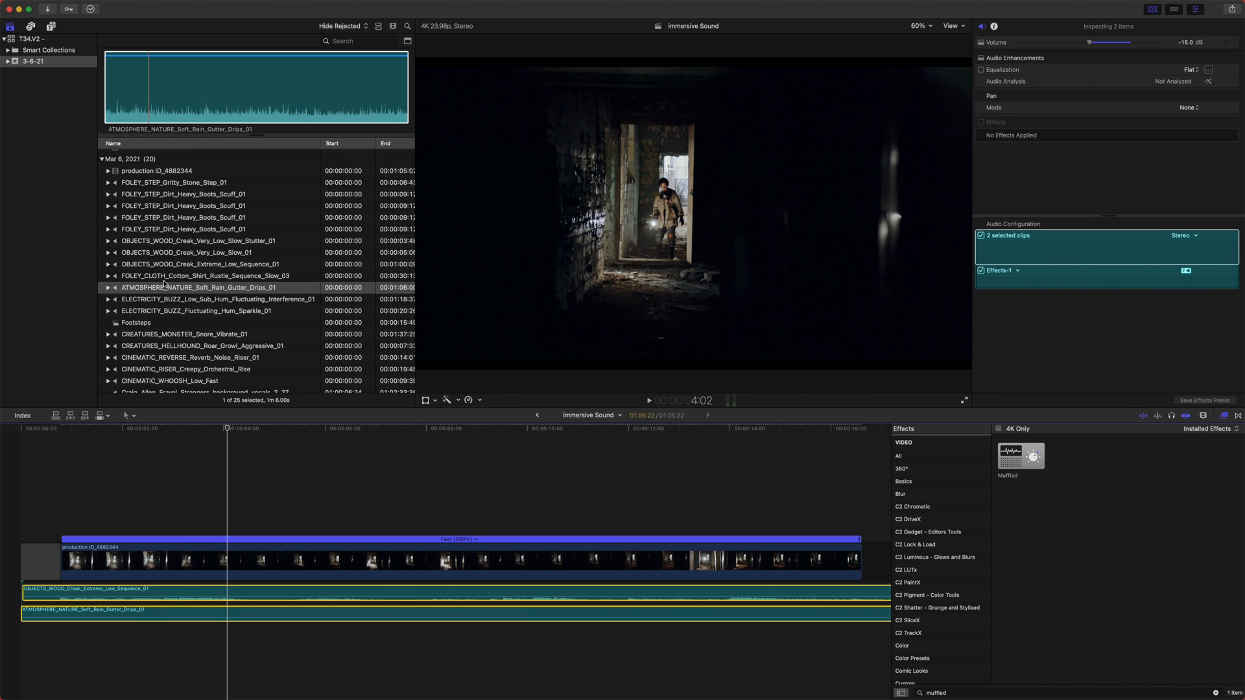
scroll(150, 305, down, 5)
click(150, 387)
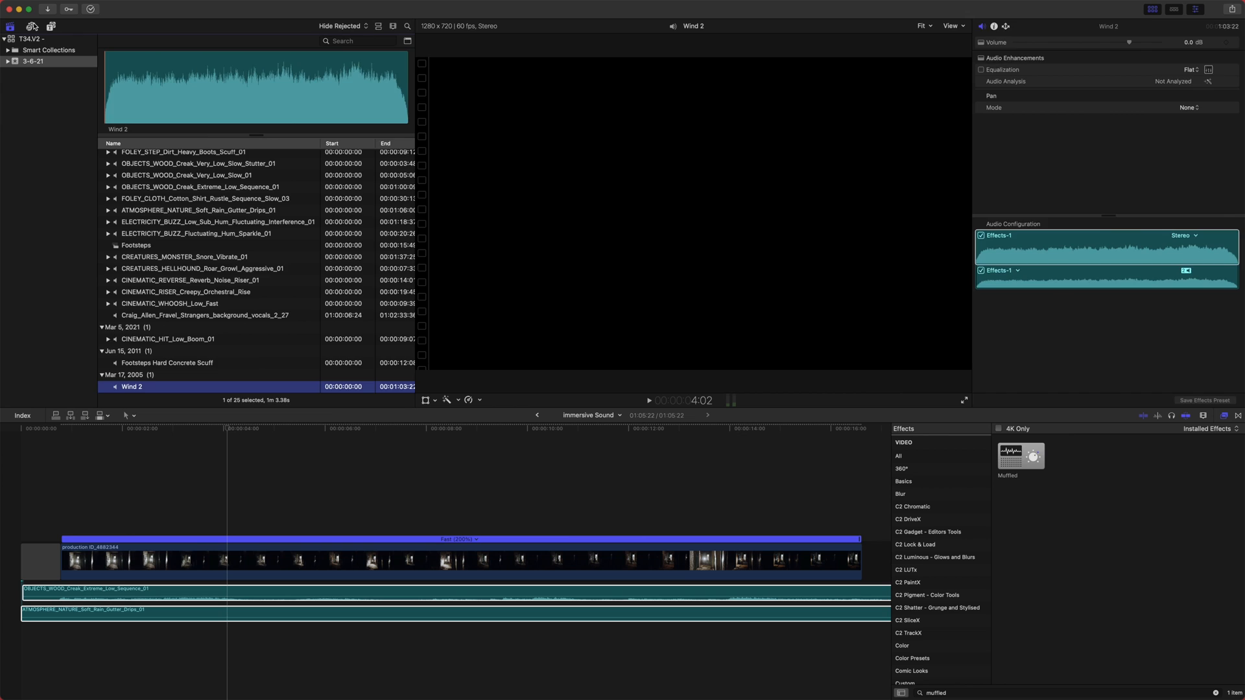
- Add Wind 2 from the built-in Sound Effects library beneath the rain drips at the start of the timeline
click(31, 26)
click(383, 41)
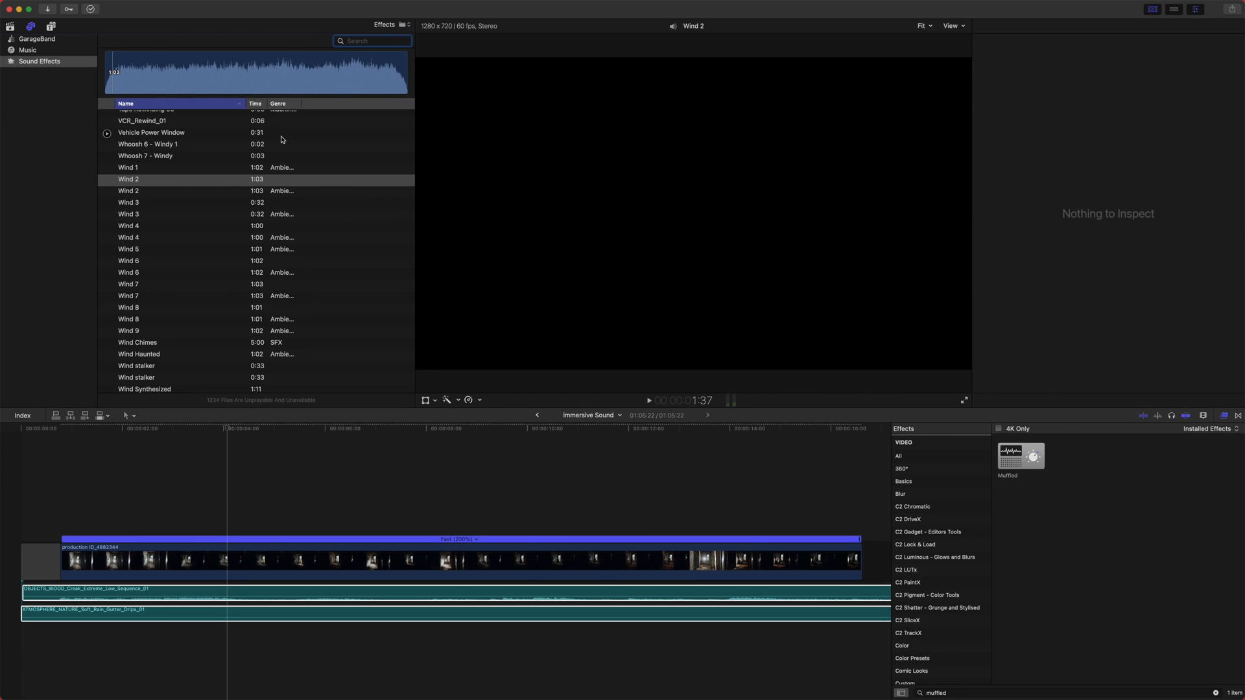
click(133, 180)
drag(133, 181, 47, 668)
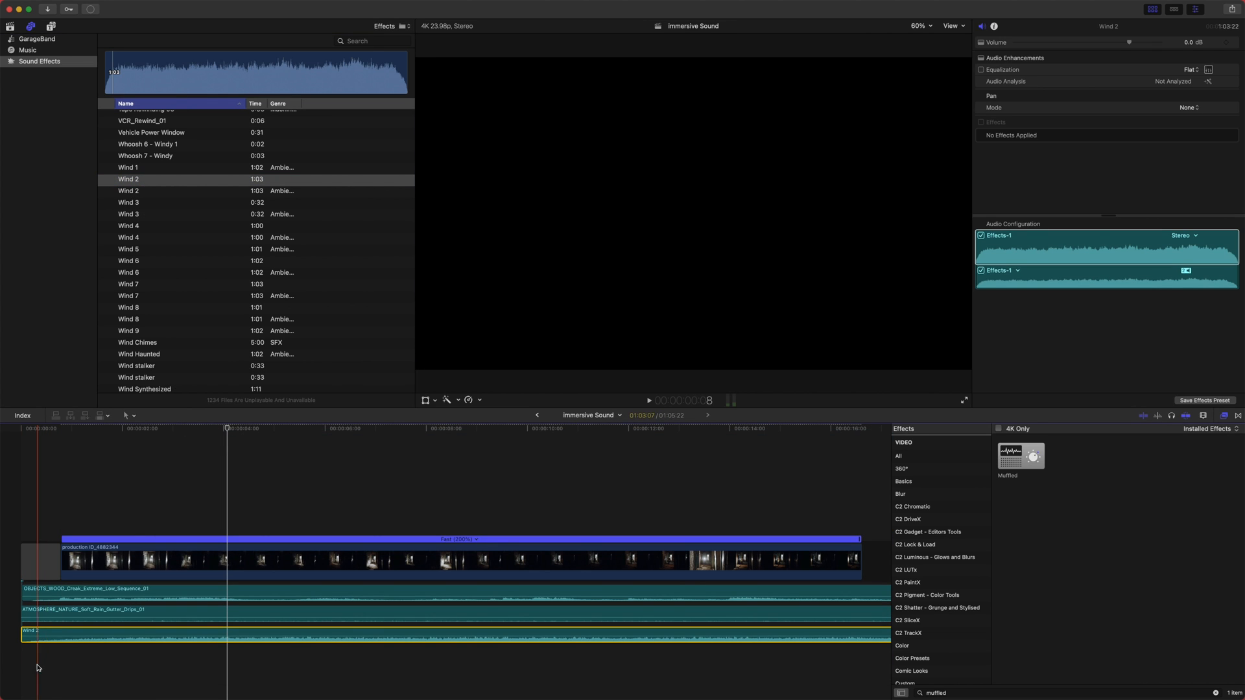
- Play the opening with the wind layer and check the volume levels of the creak and rain drips clips
click(66, 635)
key(space)
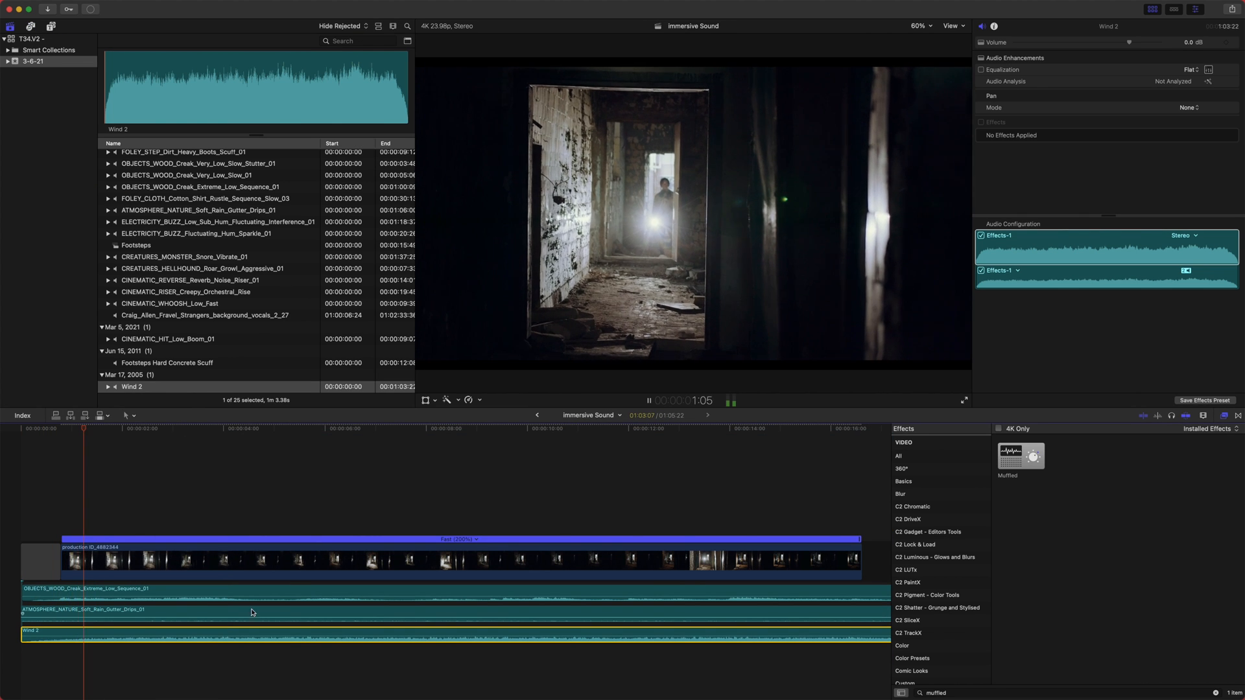
key(space)
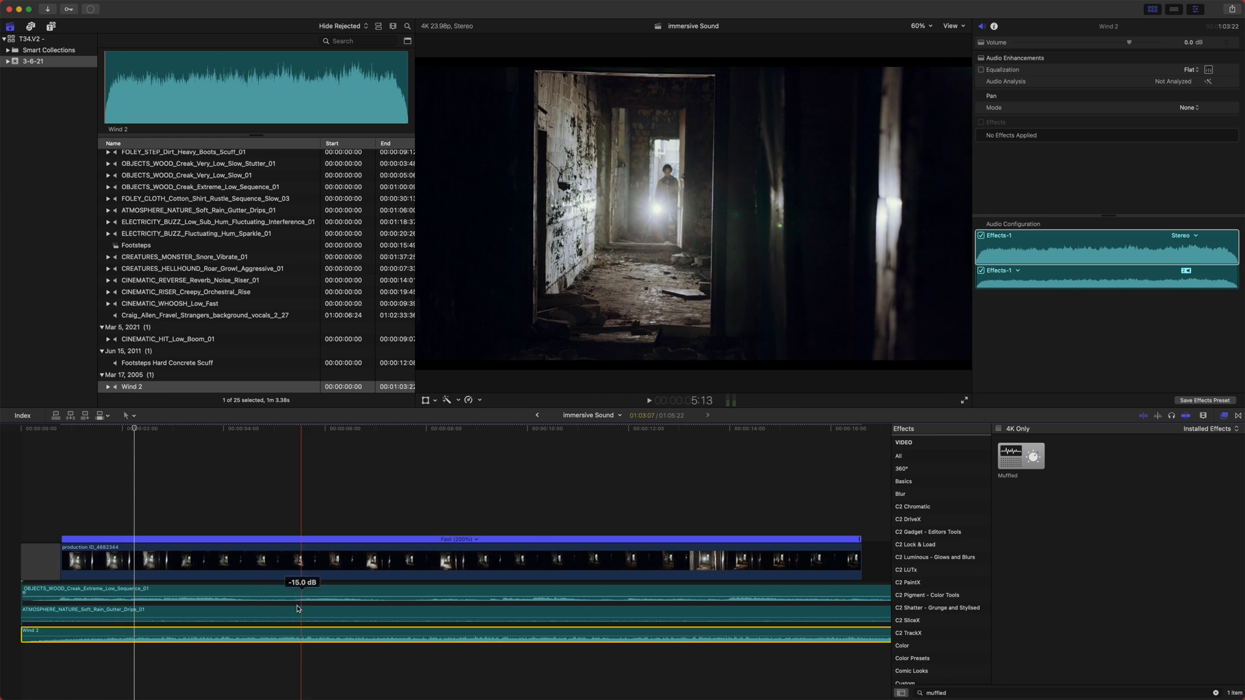
click(237, 593)
click(240, 612)
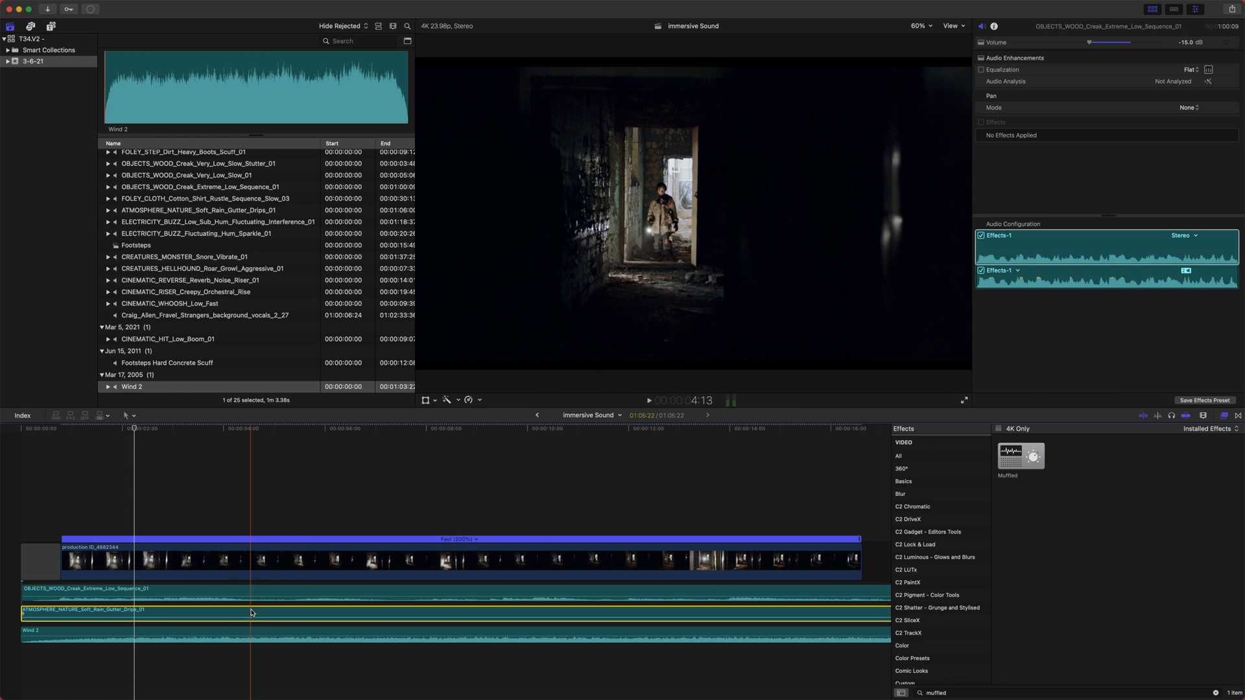
- Lower the Wind 2 clip's volume to -10 dB
click(272, 634)
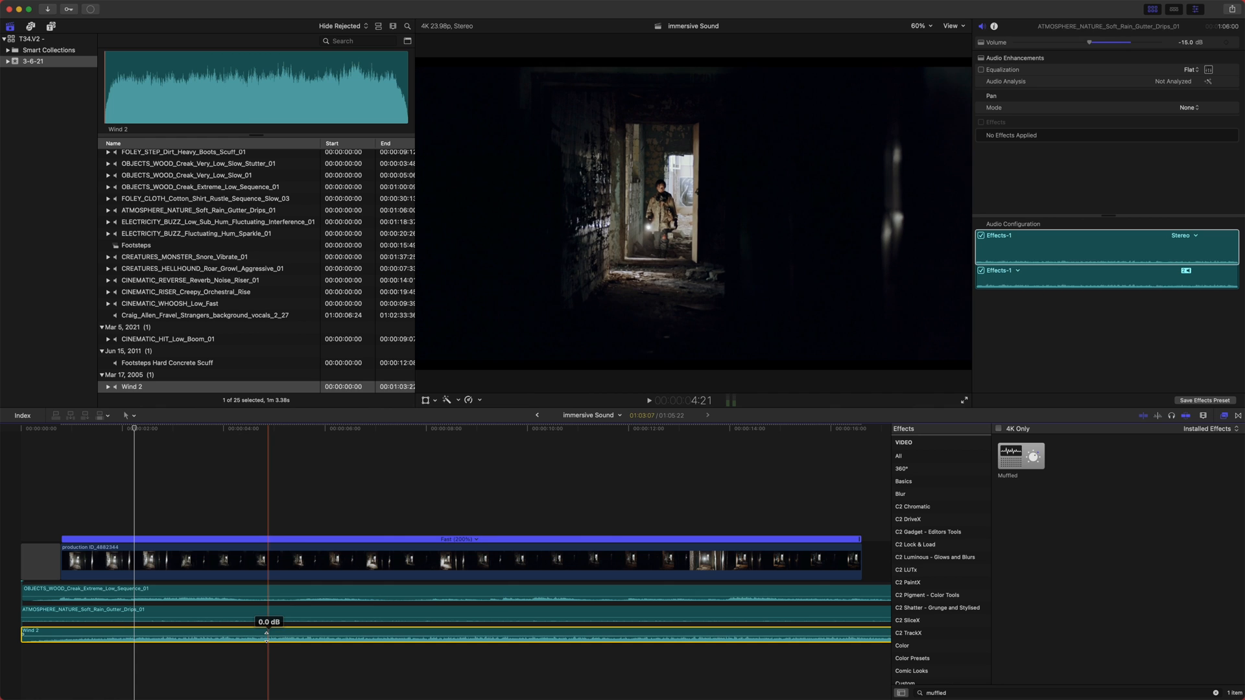
drag(266, 636, 267, 638)
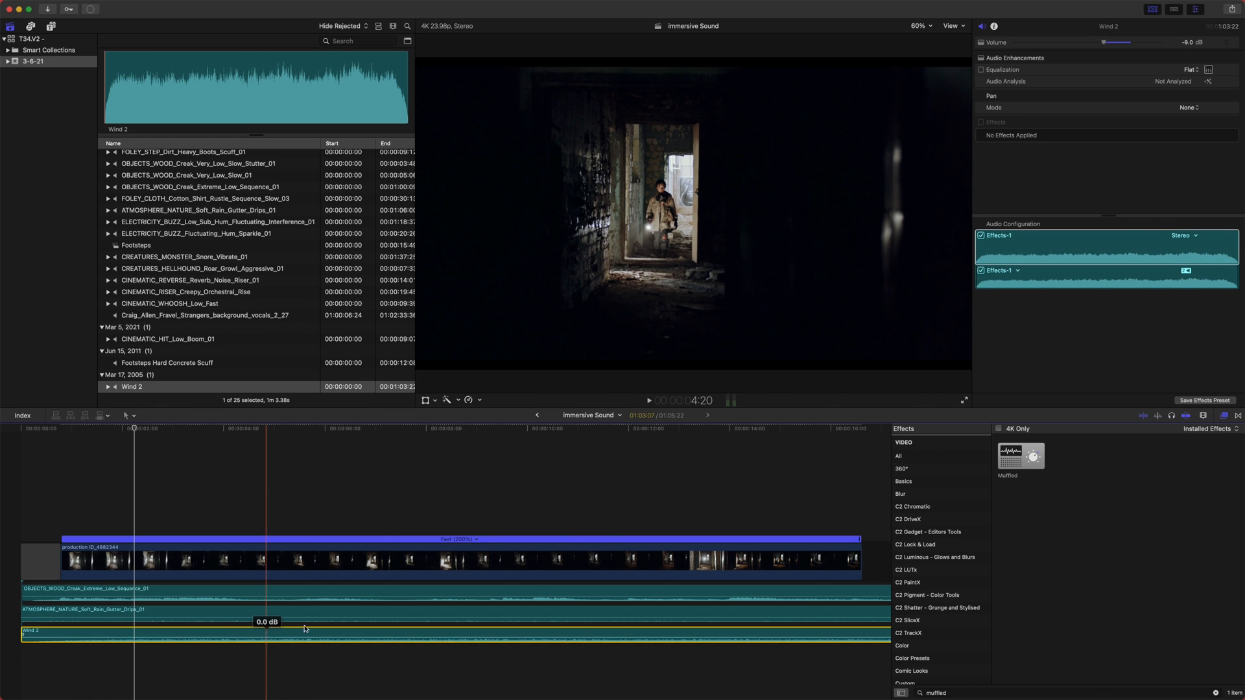
drag(432, 641, 420, 650)
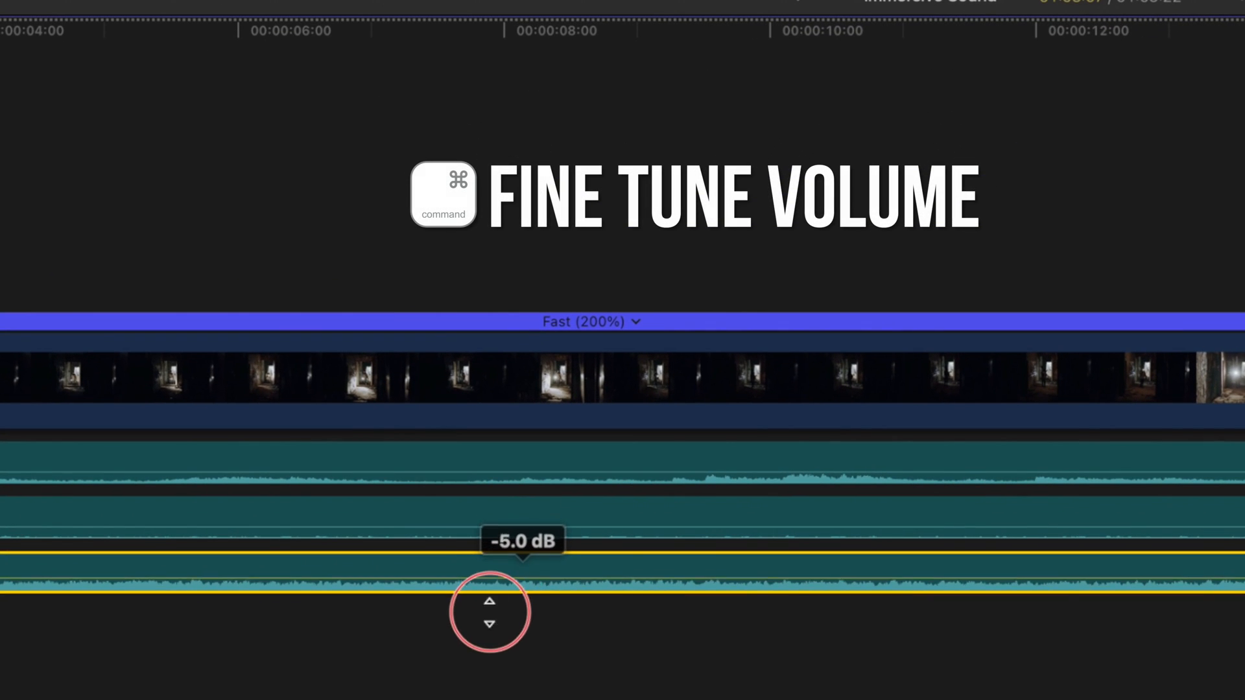
drag(489, 612, 259, 668)
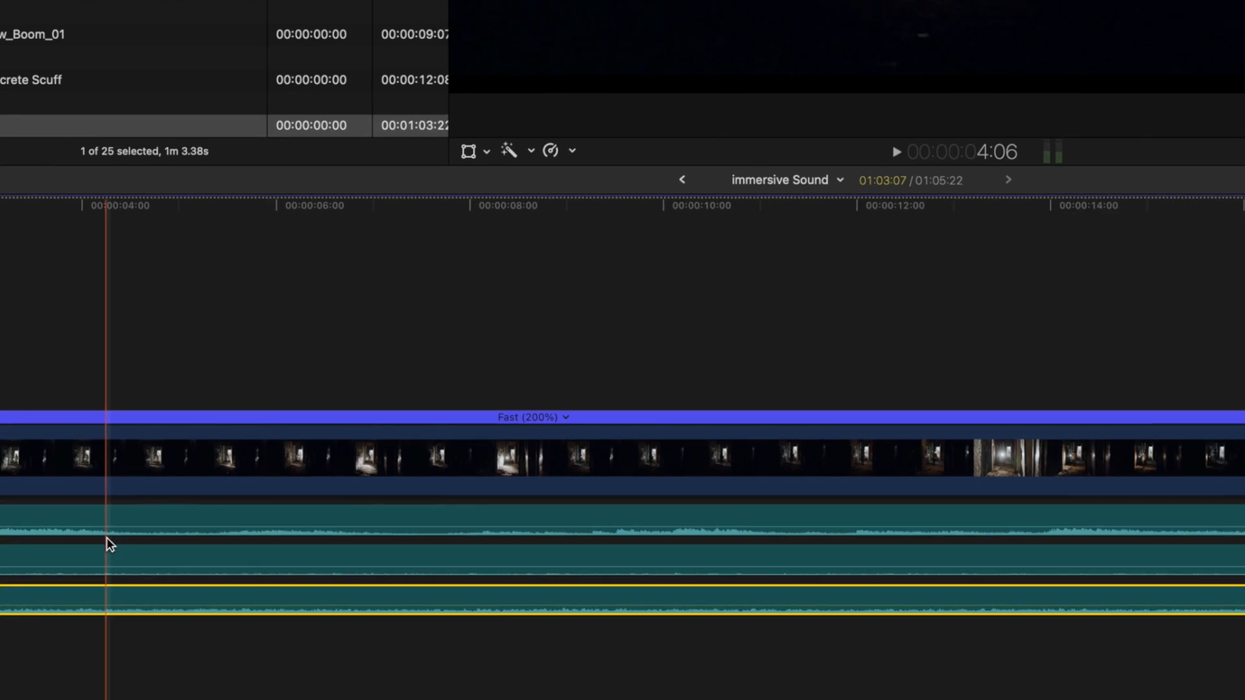
- Play the section with the quieter wind and reduce the Wind 2 clip's volume further to -16 dB
key(space)
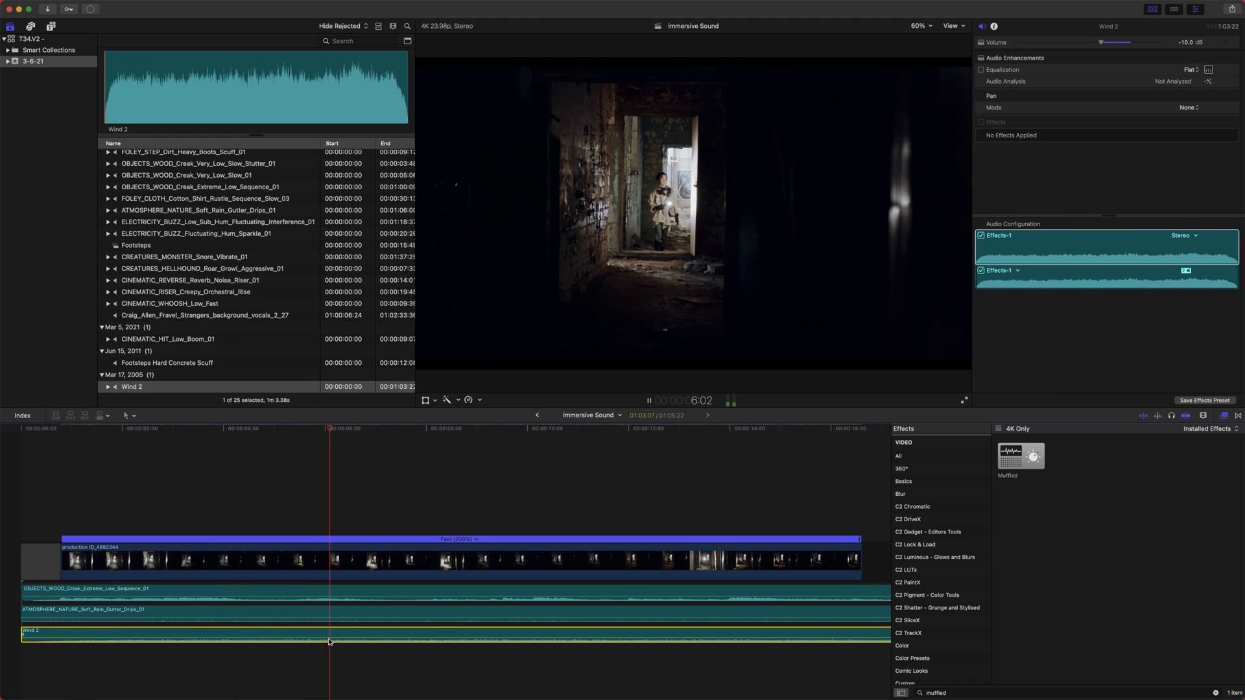
key(space)
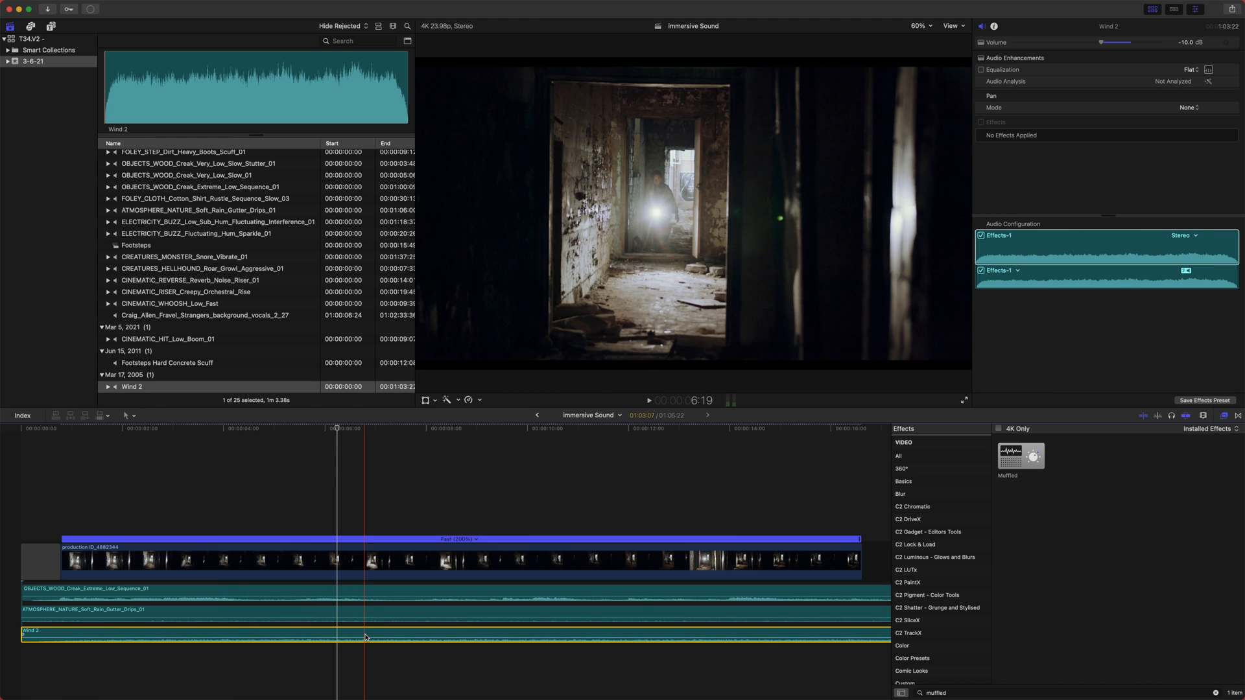
key(ctrl+minus)
key(ctrl+minus)
key(ctrl+minus)
key(ctrl+minus)
key(ctrl+minus)
key(ctrl+minus)
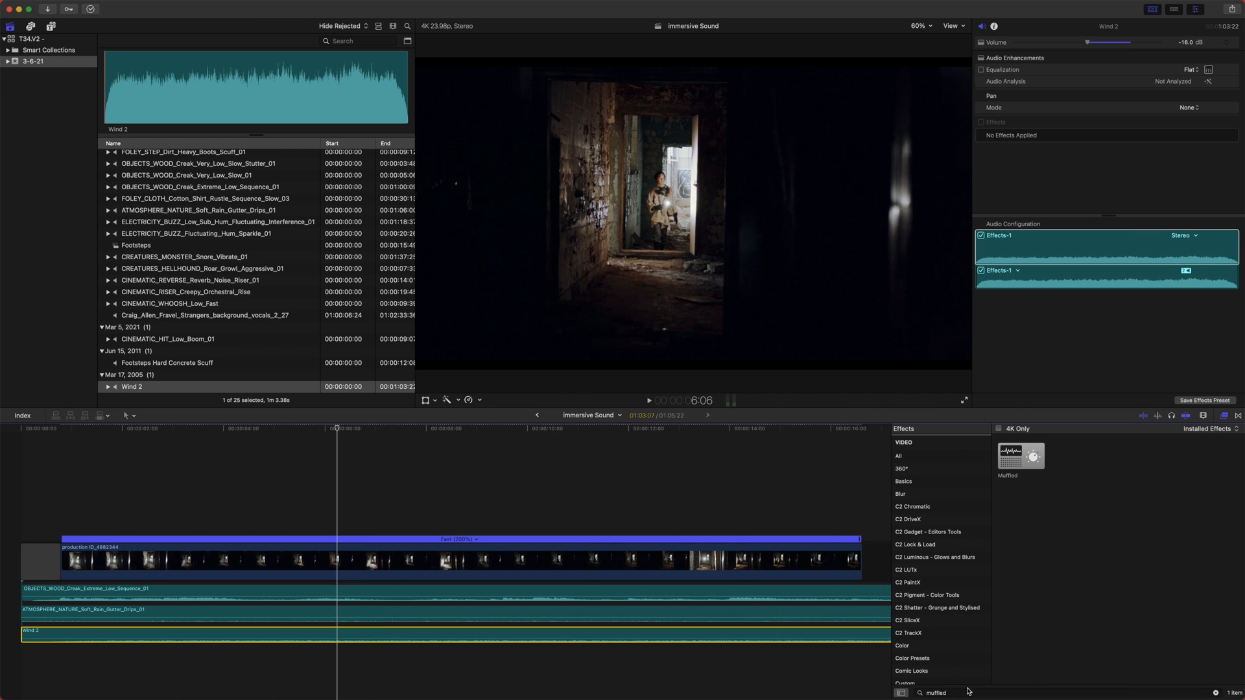
- Find the Muffled effect, apply it to the Wind 2 clip and set its amount to 70
click(1217, 691)
text(muffled)
drag(1039, 465, 564, 632)
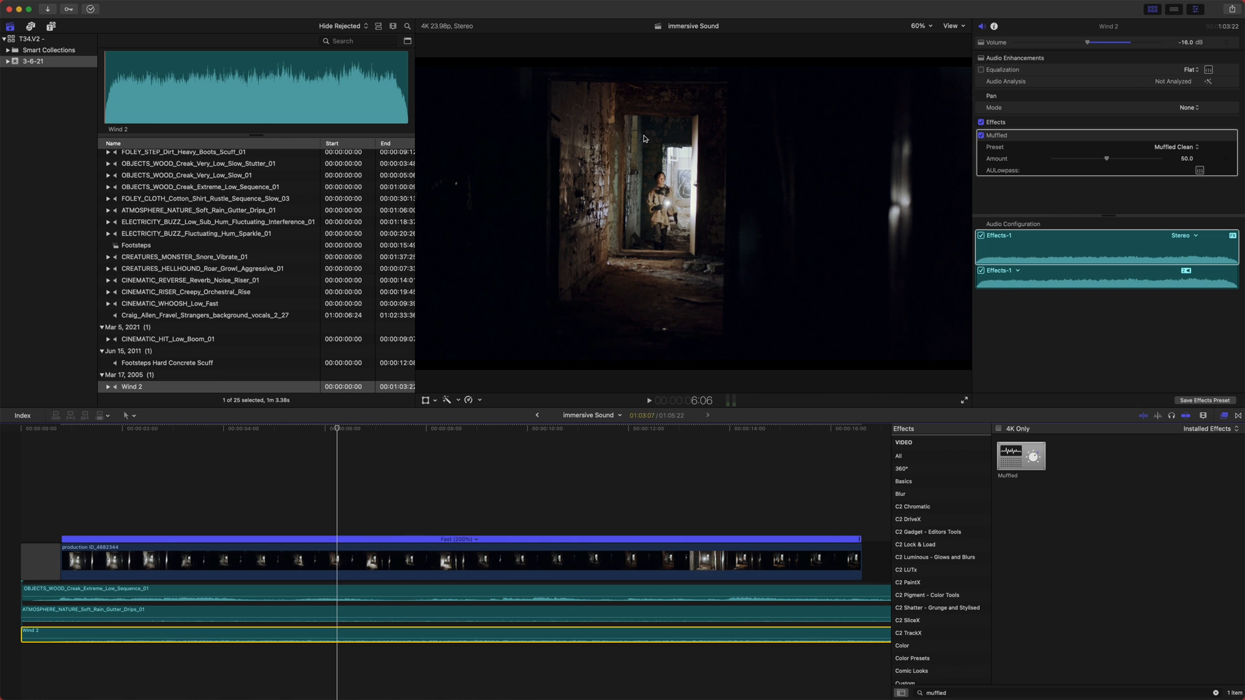
drag(1110, 162, 1133, 162)
- Audition the muffled wind, lower the Wind 2 clip's volume to -20 dB and play the mix again
key(space)
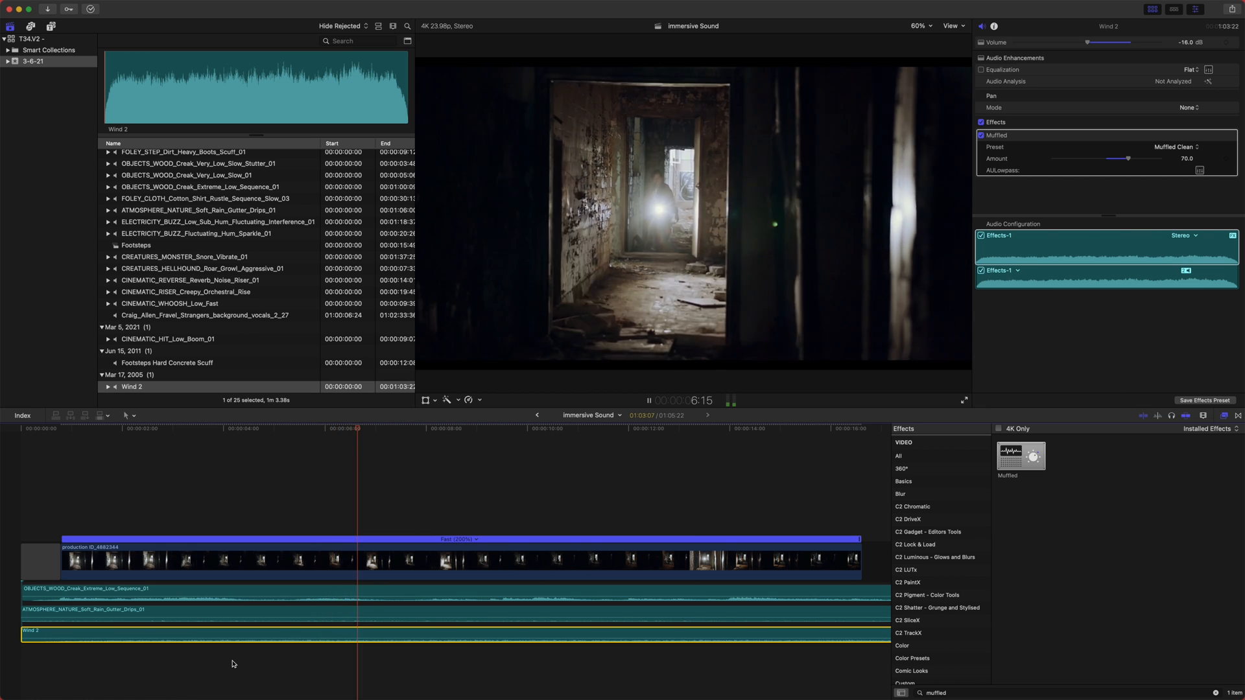
key(space)
key(ctrl+minus)
key(ctrl+minus)
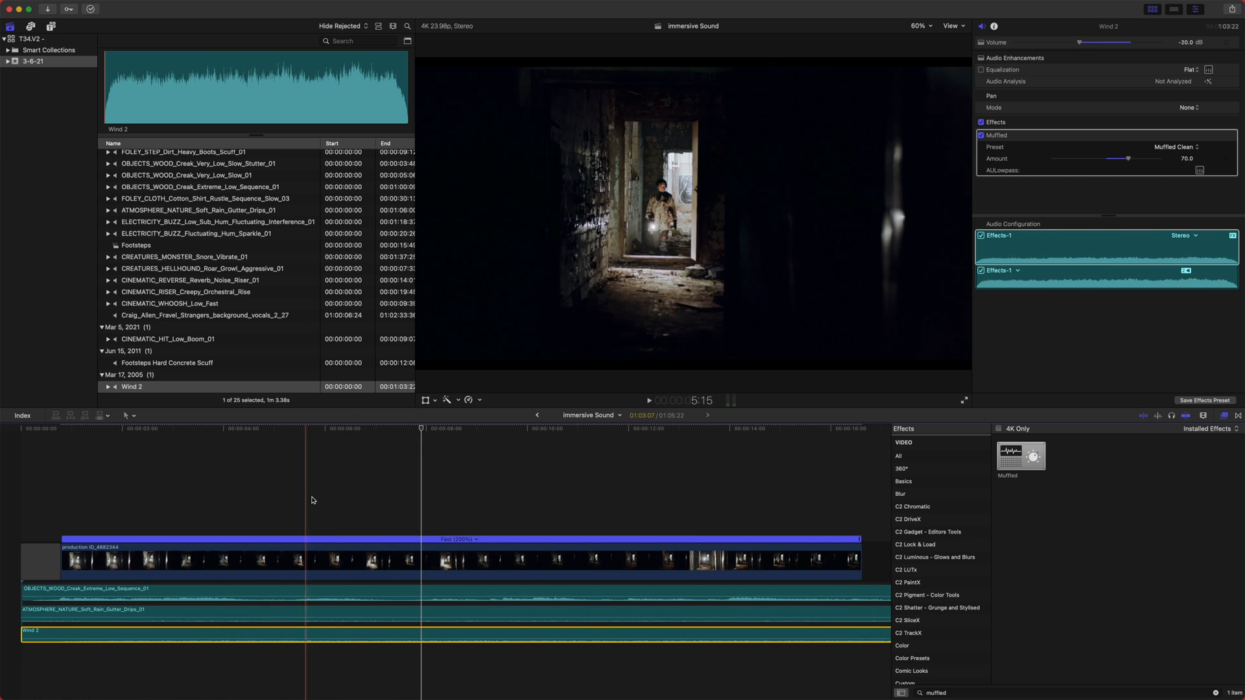
key(space)
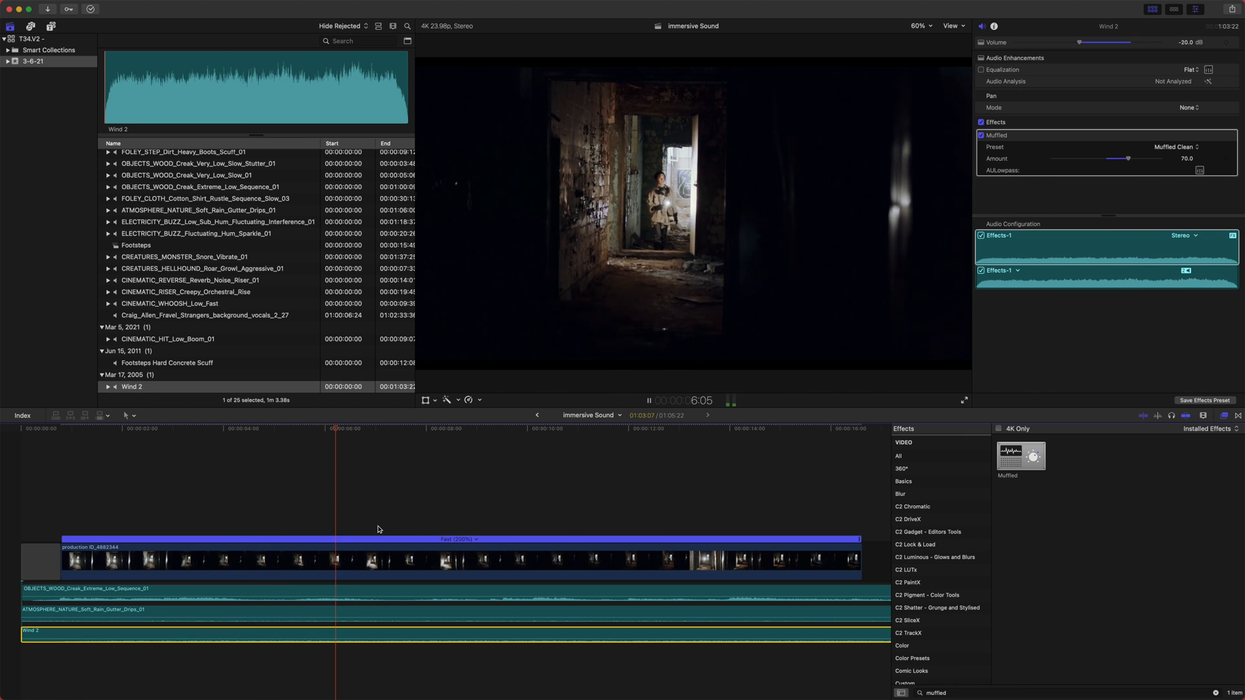
key(space)
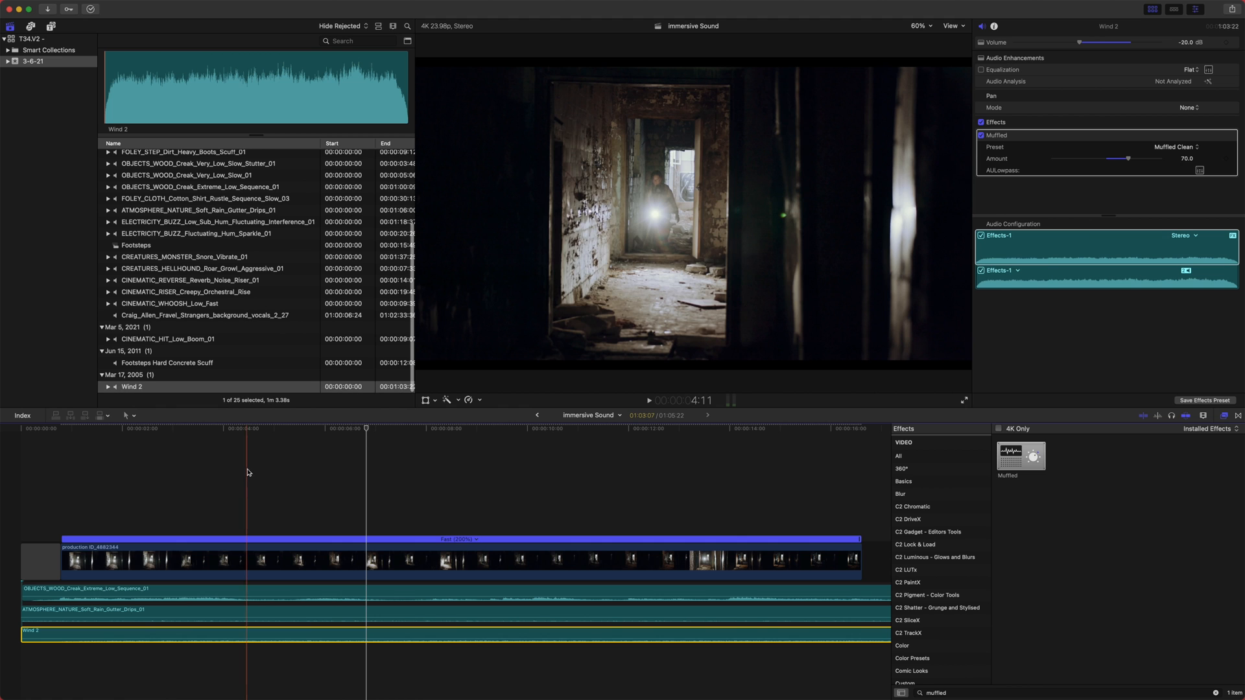
- Scrub through the start of the video to find a footstep and add a marker on the video clip at 3:06
drag(367, 429, 109, 432)
scroll(246, 255, up, 2)
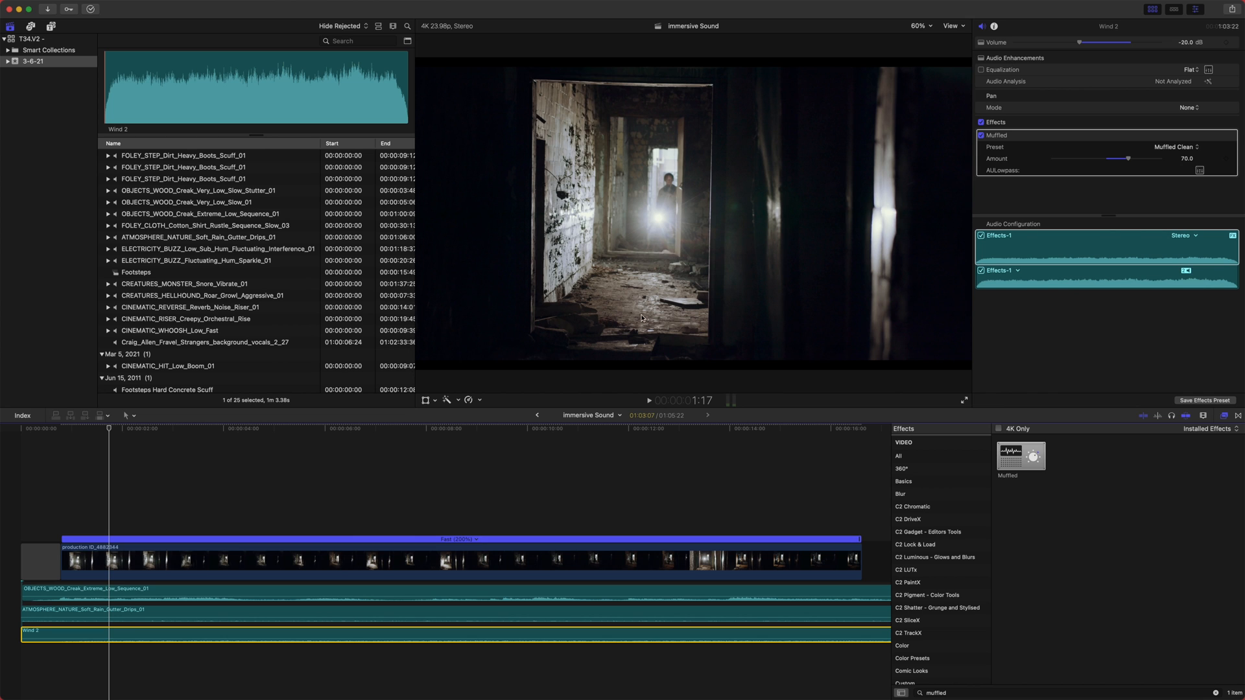
drag(109, 429, 88, 457)
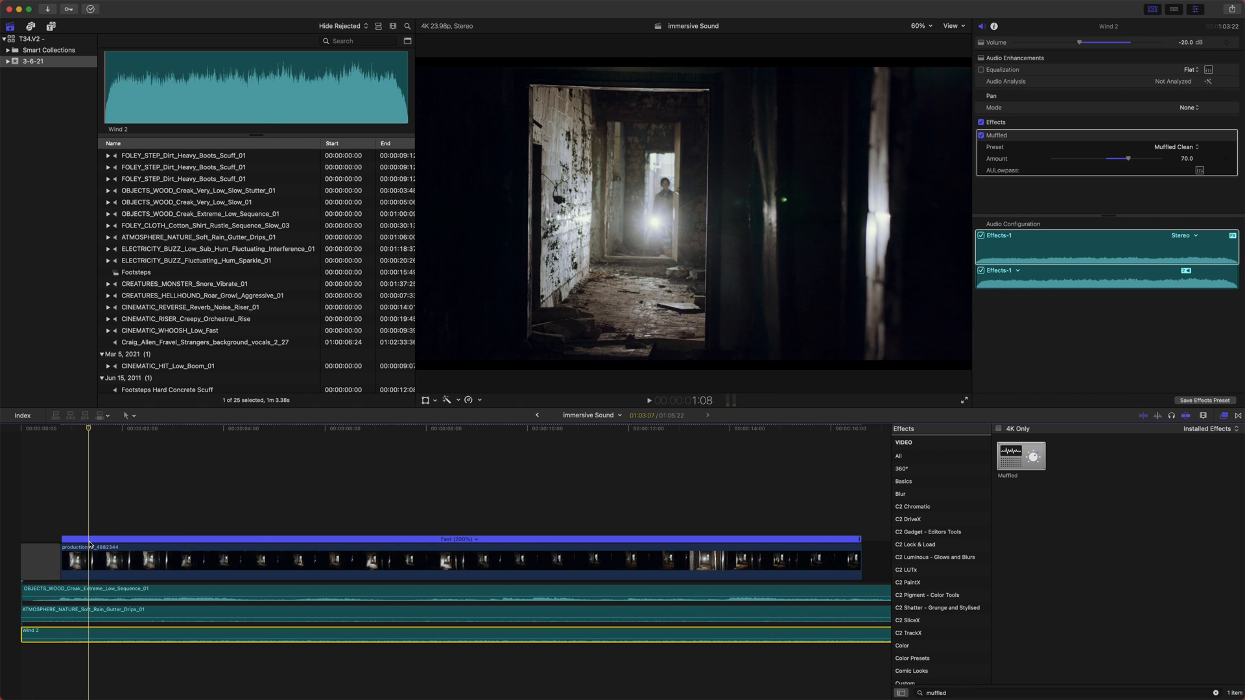
key(Right)
key(Right)
key(Right)
drag(95, 429, 187, 447)
click(109, 559)
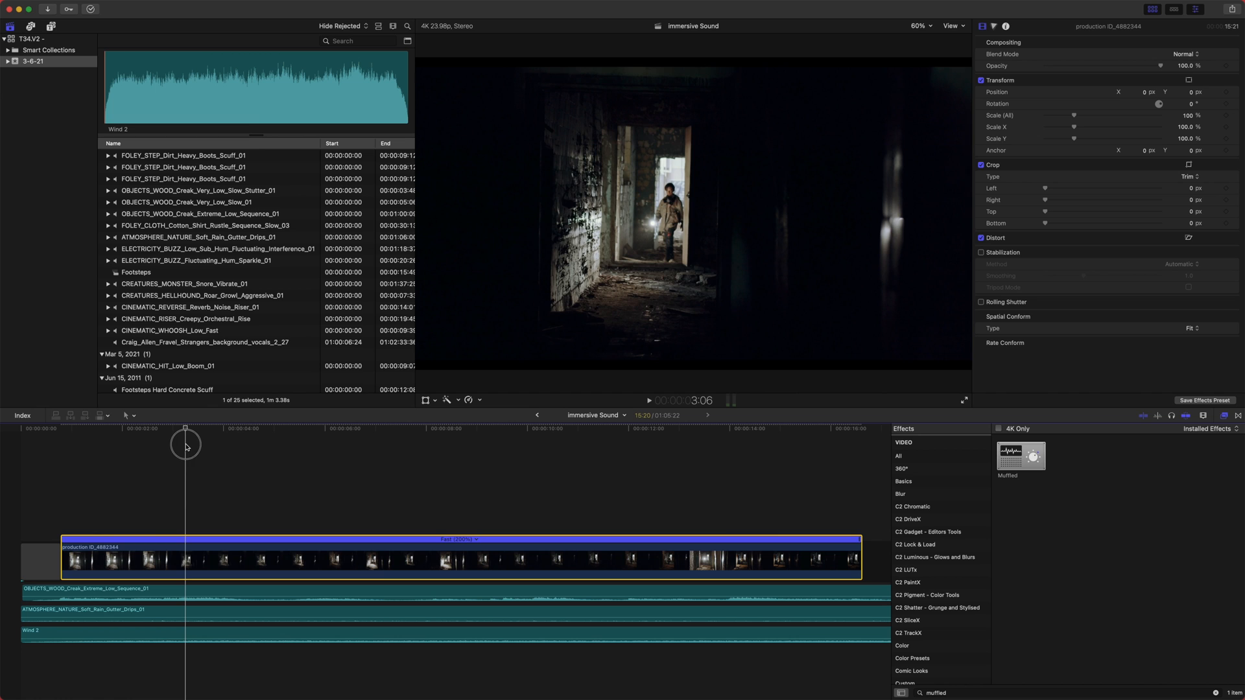
key(m)
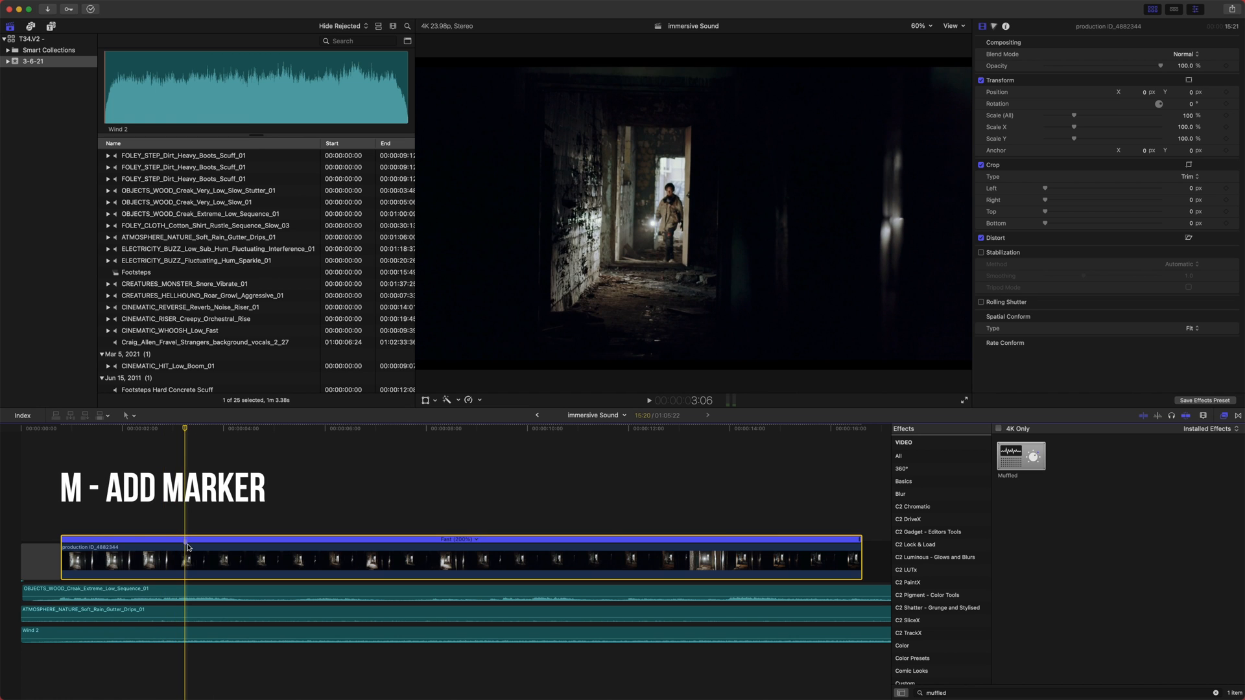
- Add markers on the video clip at 4:06 and at the following footsteps
click(191, 432)
drag(186, 429, 236, 436)
key(m)
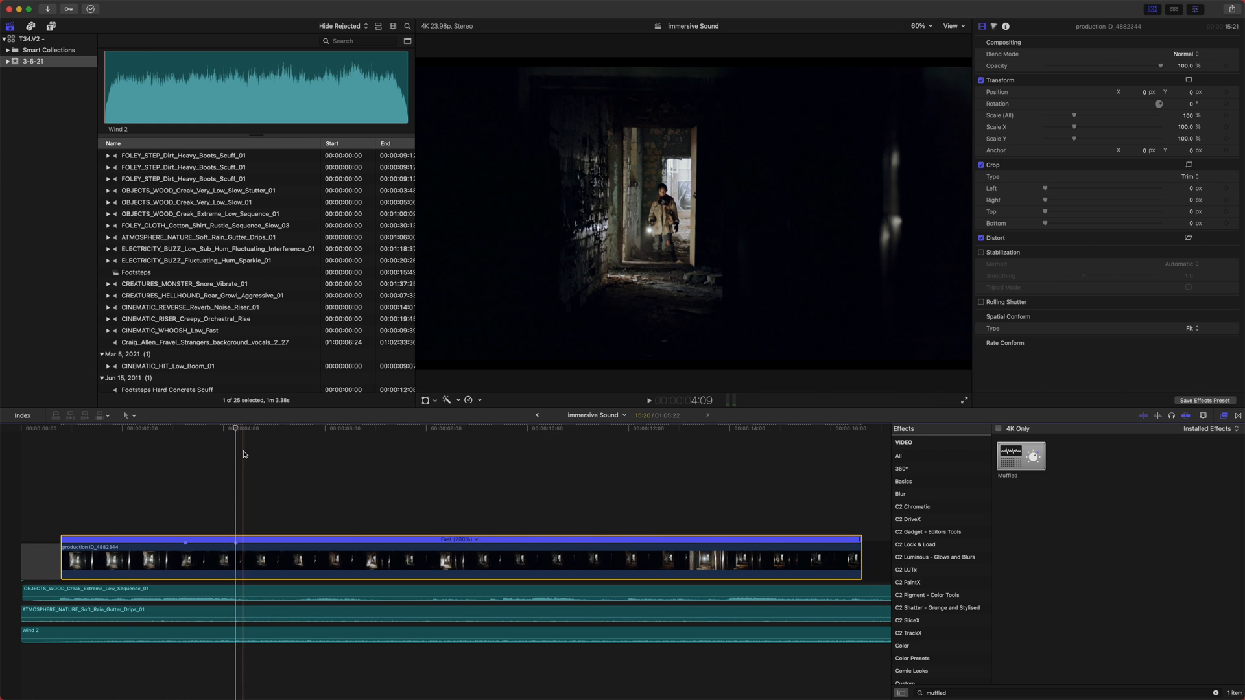
click(236, 434)
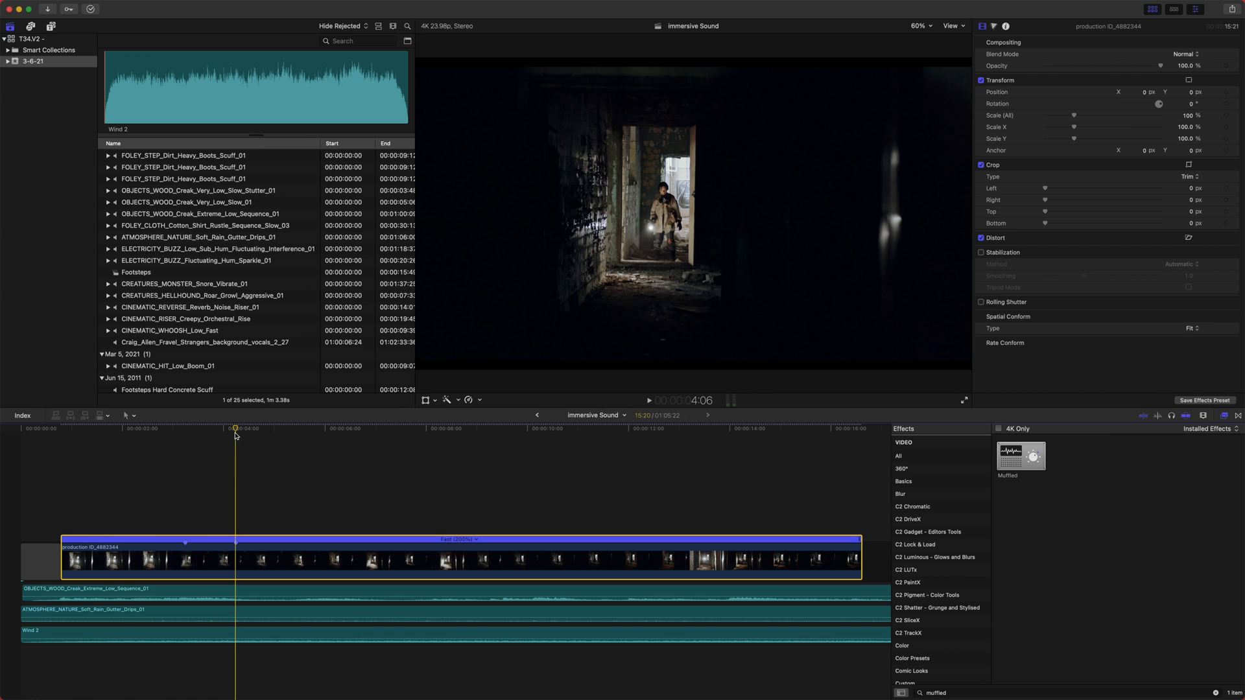
drag(243, 434, 390, 436)
key(m)
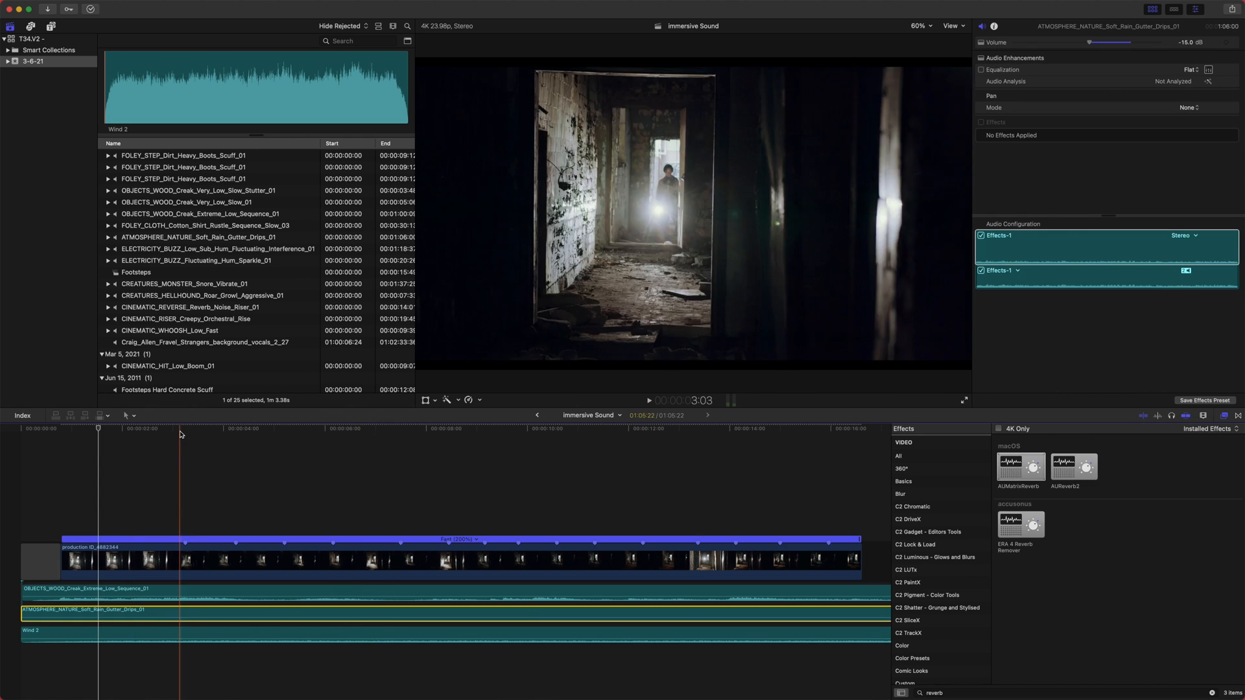
- Scrub the playhead across the markers to check them against the figure's footsteps
click(186, 430)
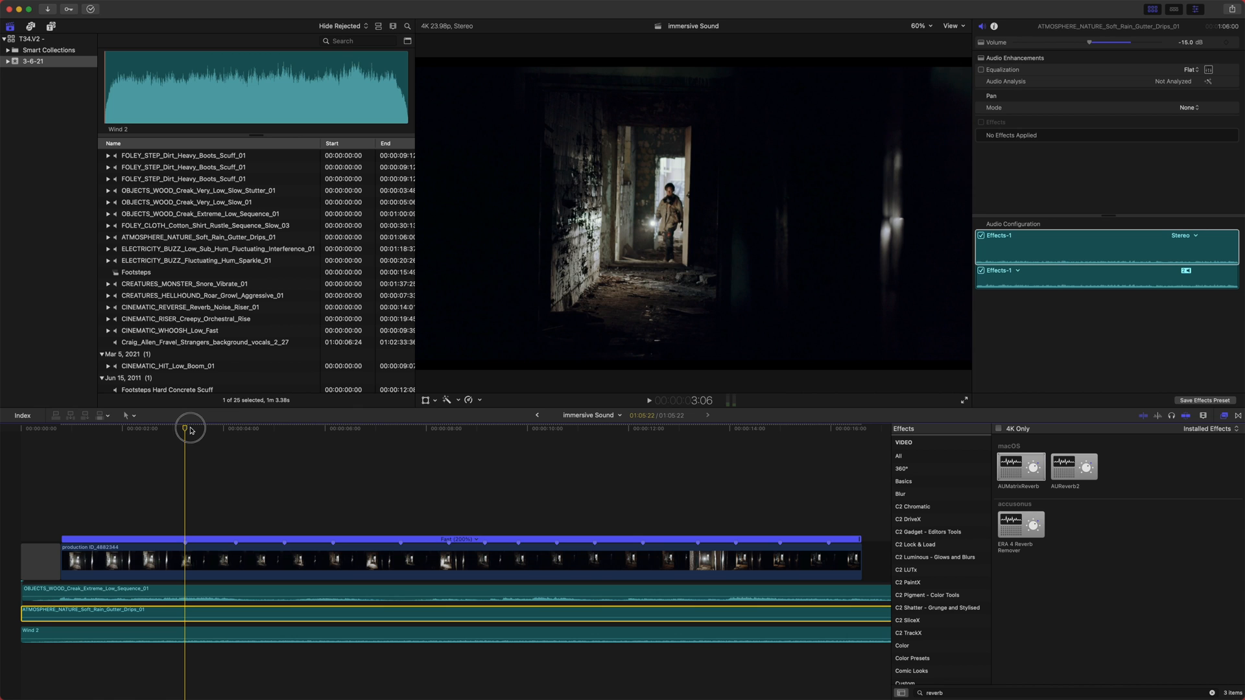
drag(192, 433, 375, 436)
click(375, 437)
drag(253, 434, 192, 442)
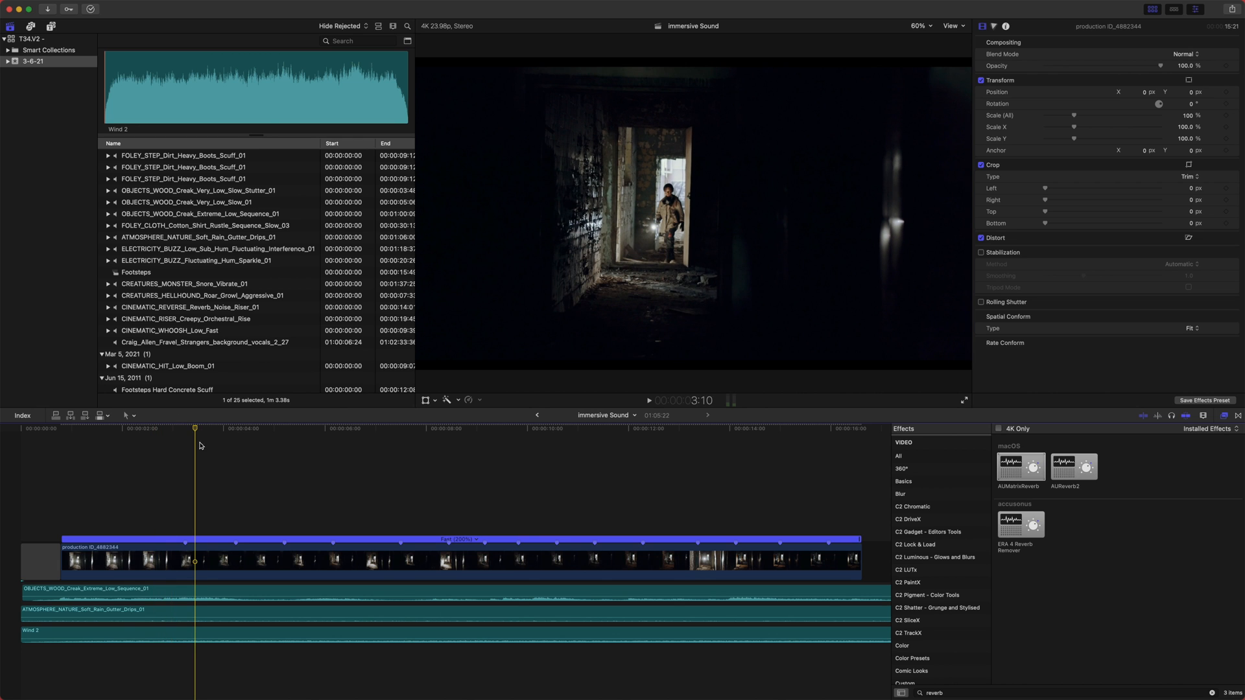
- Search the sound effects library for "concrete" and preview the Footsteps Hard Concrete Scuff effect
drag(195, 431, 101, 454)
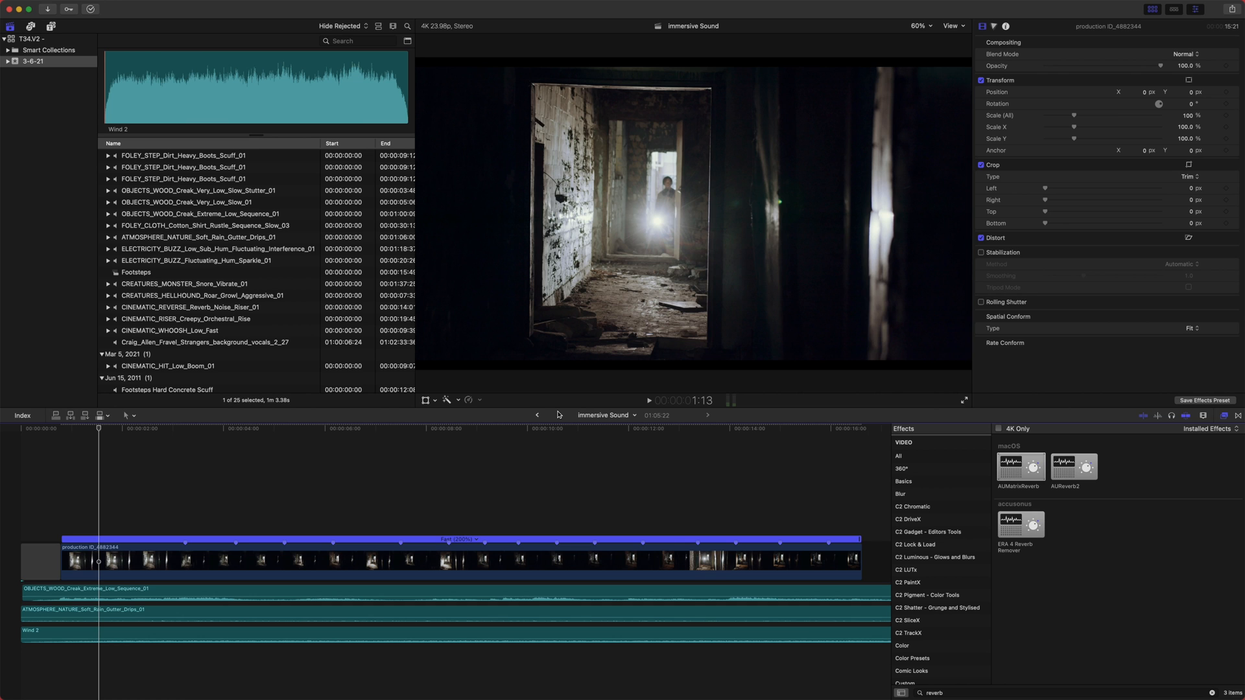
scroll(213, 280, up, 5)
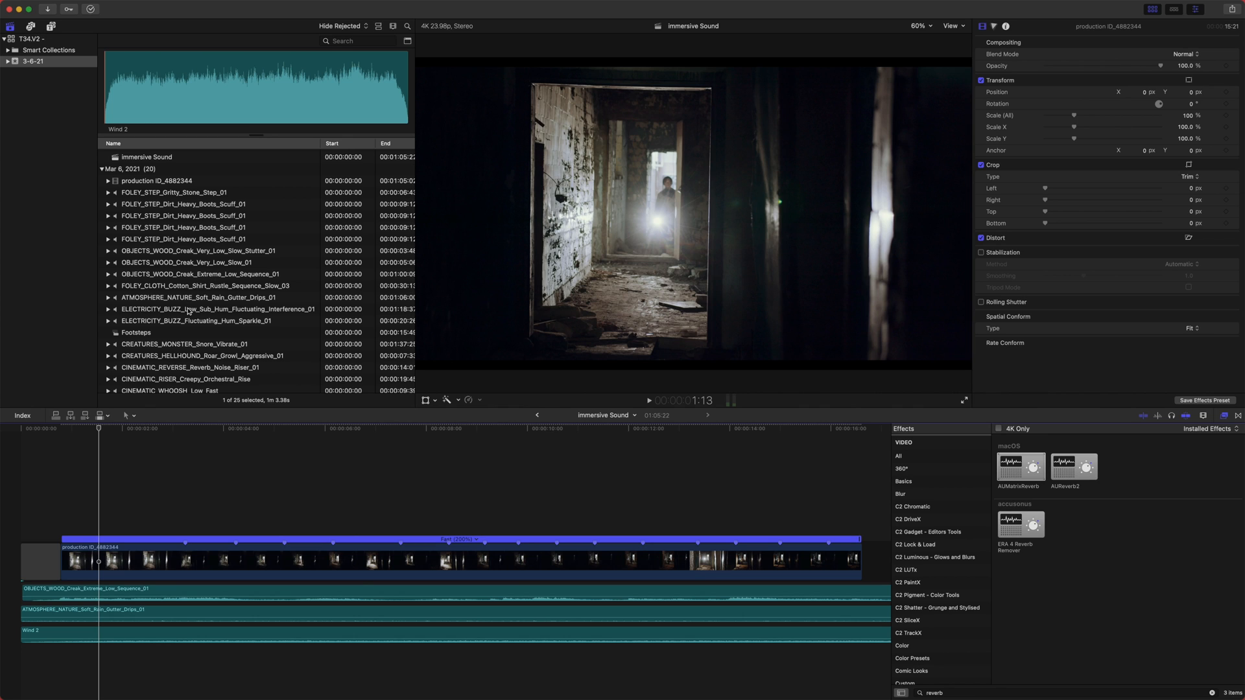
scroll(193, 325, down, 3)
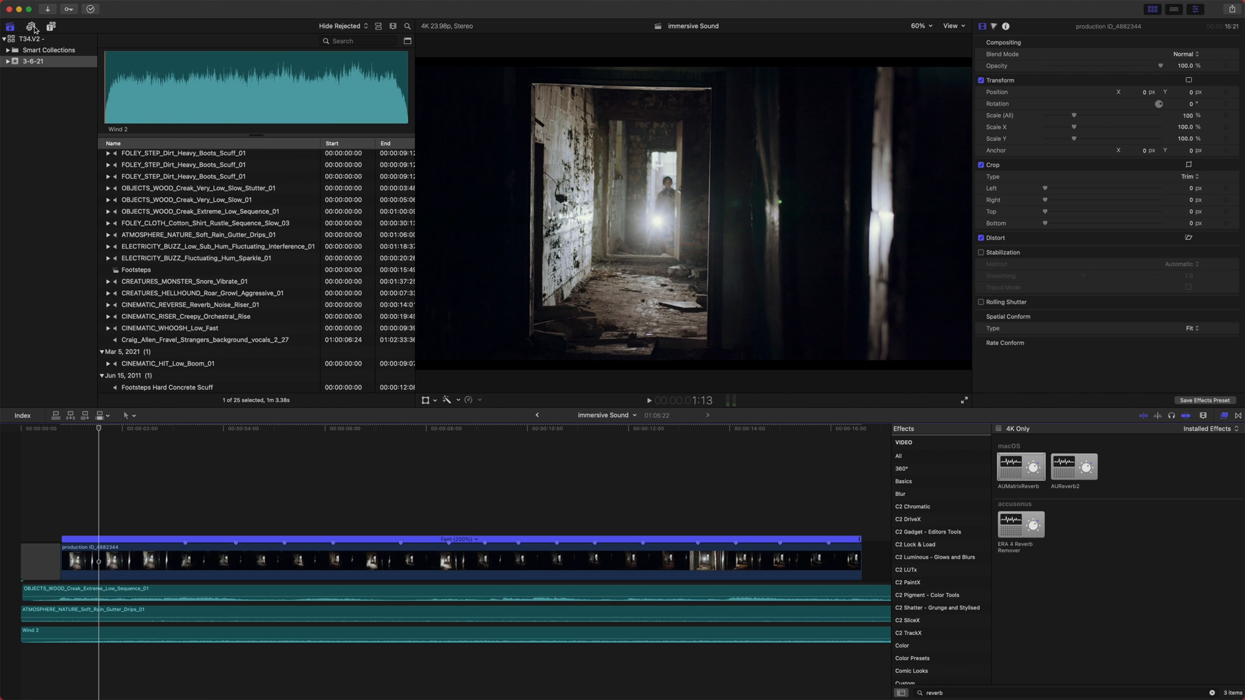
click(31, 26)
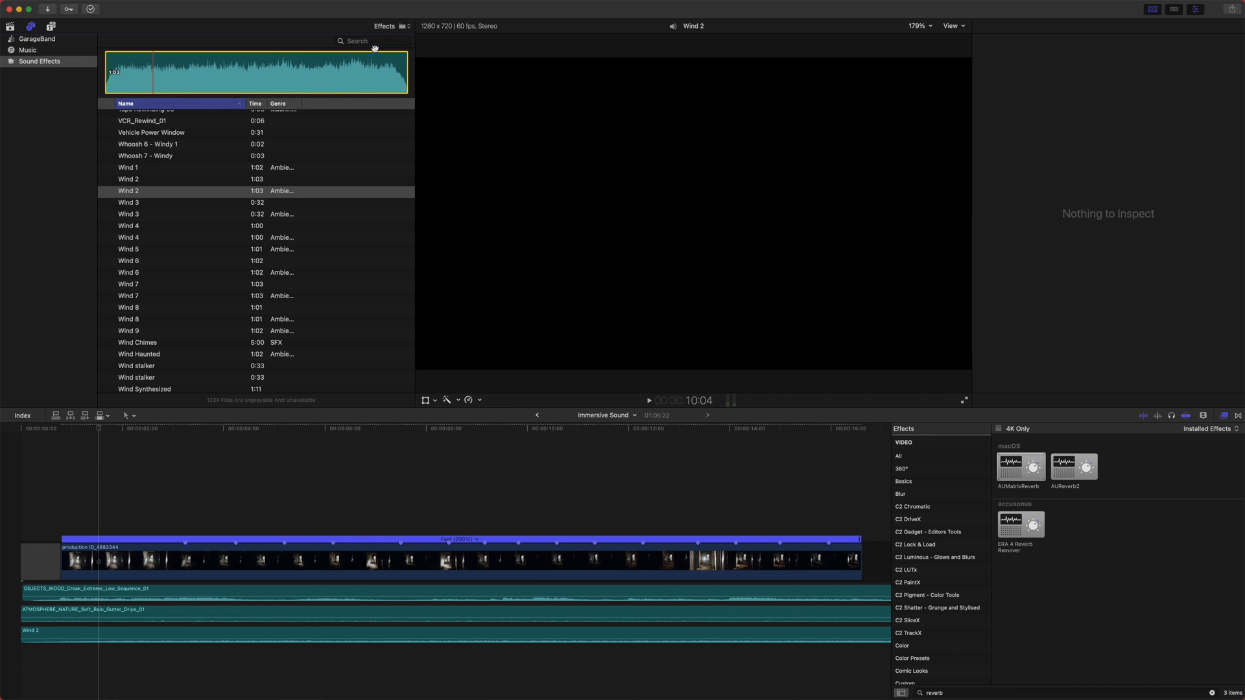
text(concrete)
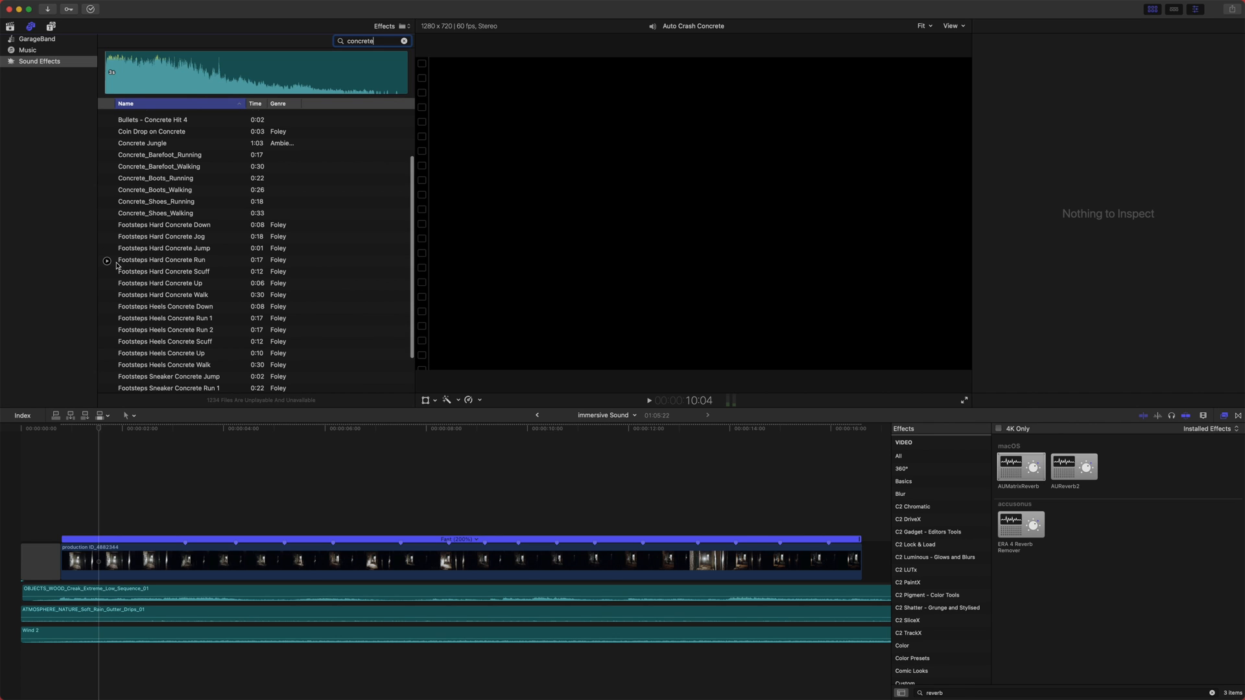
click(151, 273)
click(107, 272)
click(107, 272)
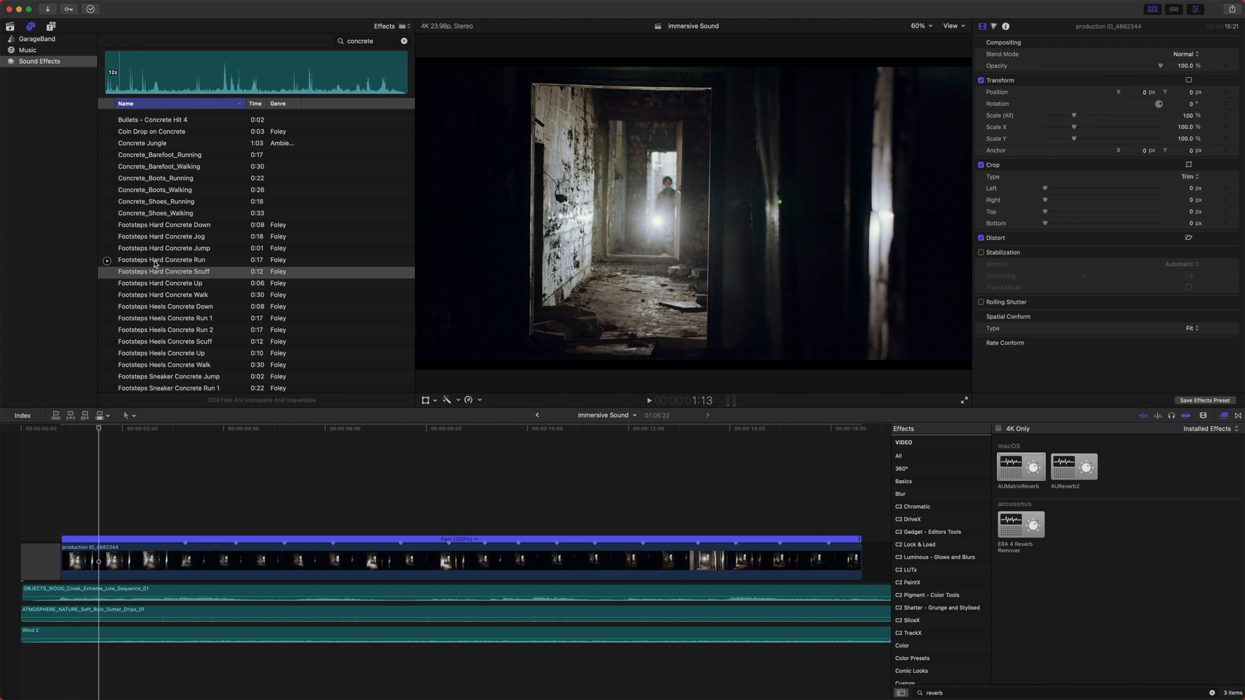
- Place Footsteps Hard Concrete Scuff below the Wind 2 clip in the timeline, starting at the first footstep marker
drag(151, 273, 65, 669)
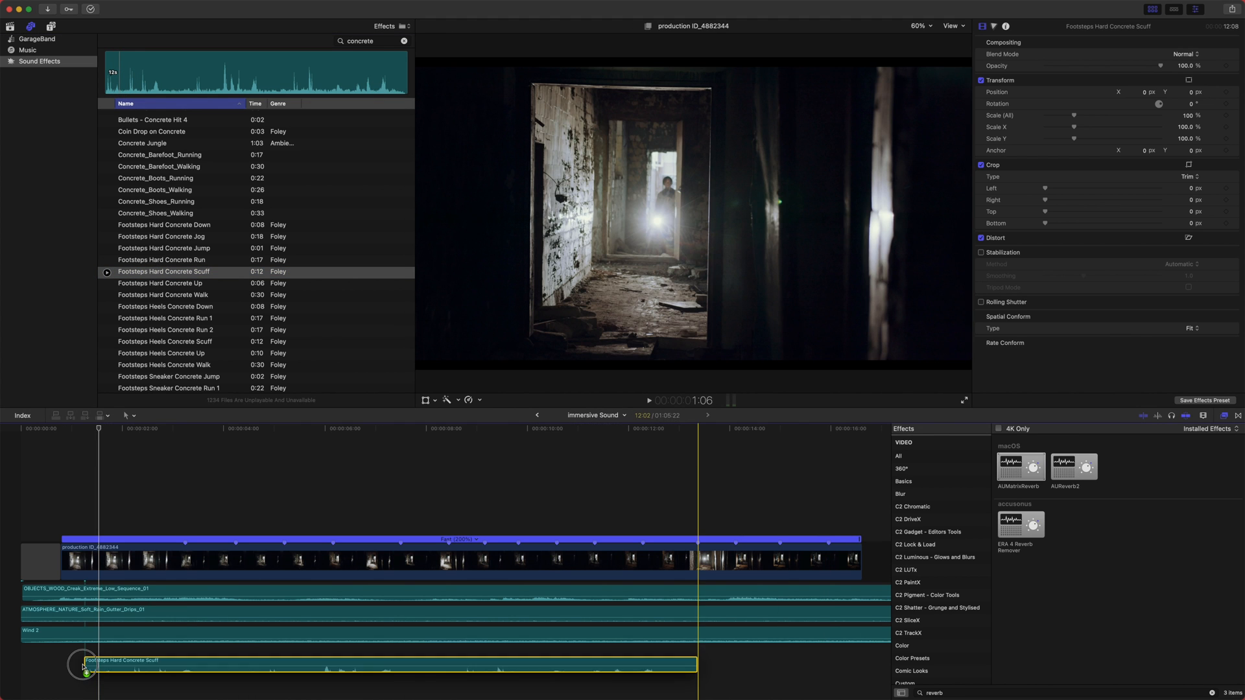
click(199, 651)
drag(199, 651, 318, 652)
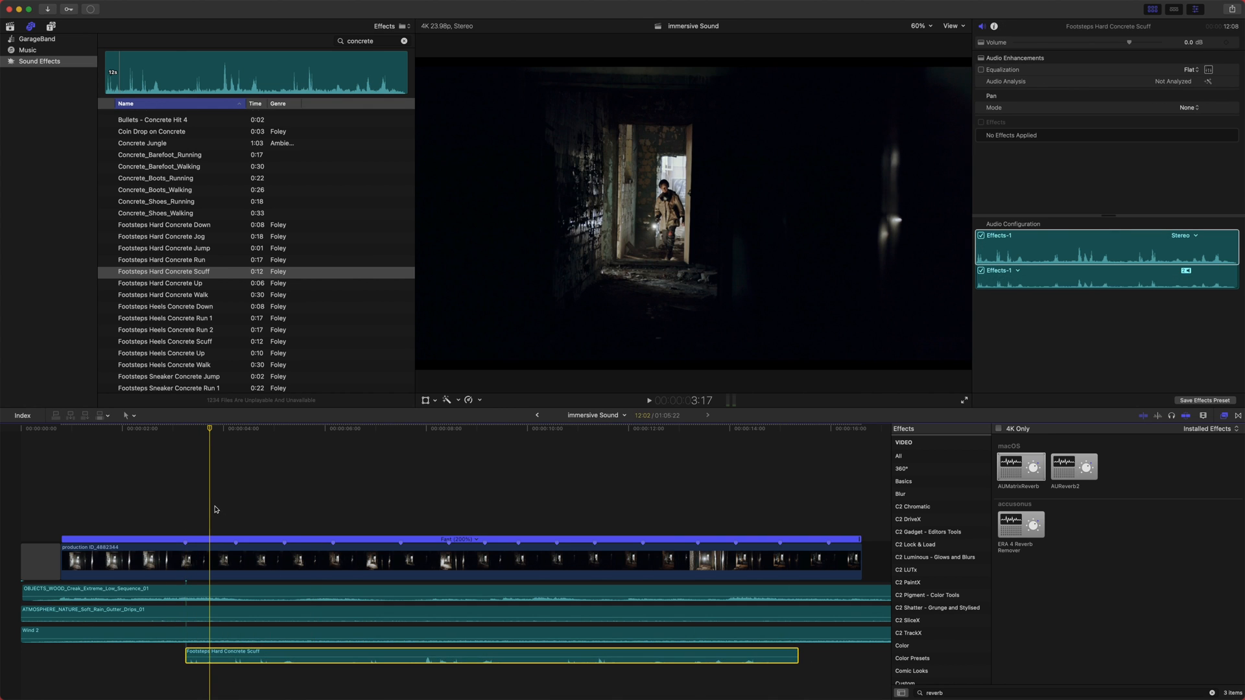
- Nudge the Footsteps Hard Concrete Scuff clip slightly earlier to line its first footstep peak up with the first marker
key(super+equal)
key(super+equal)
scroll(216, 513, left, 3)
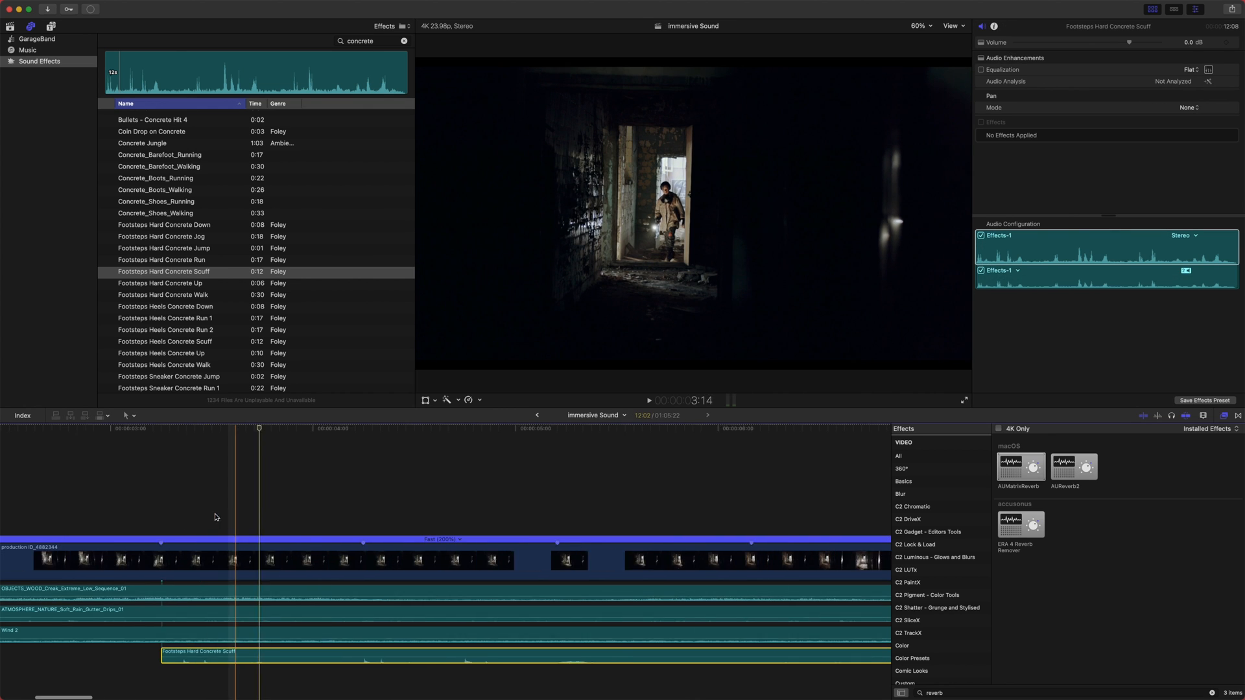
click(190, 433)
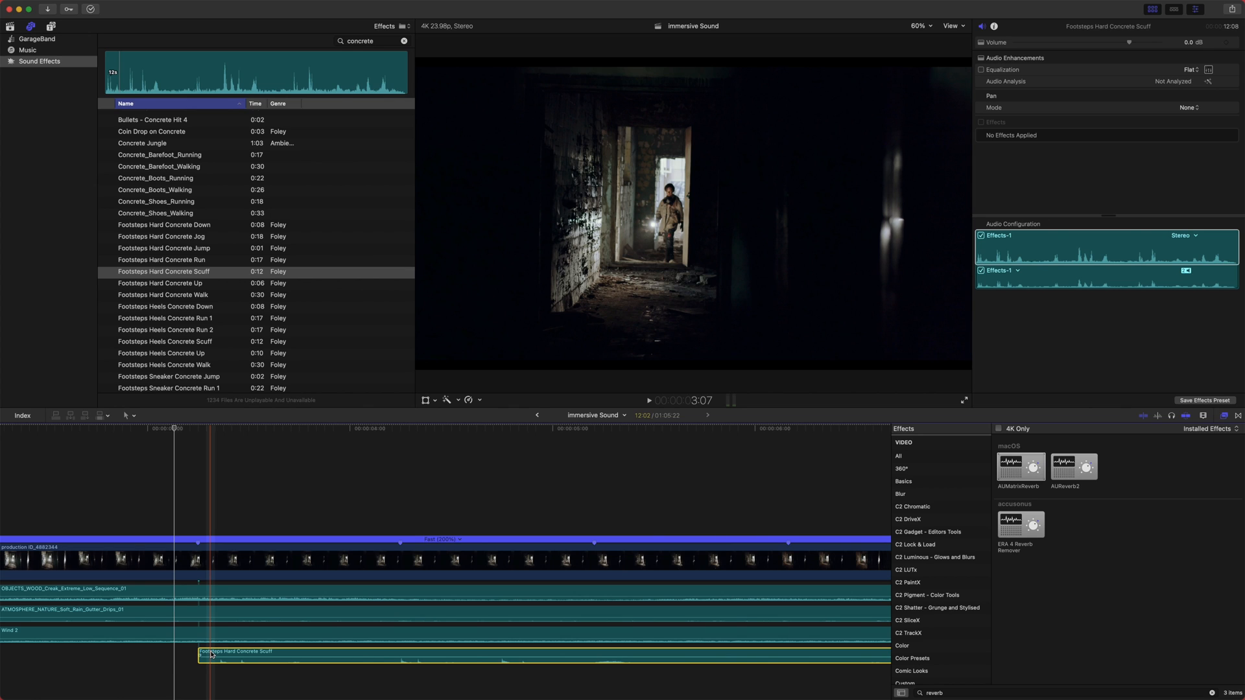
key(comma)
key(comma)
key(comma)
key(comma)
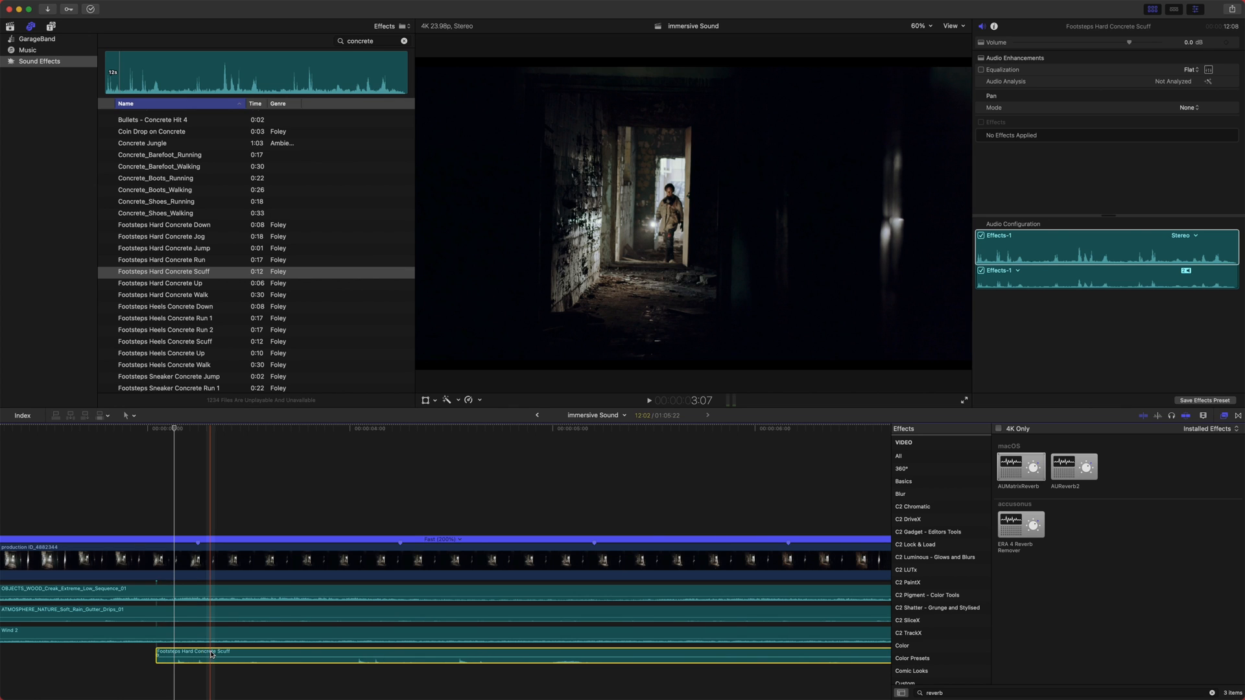
key(period)
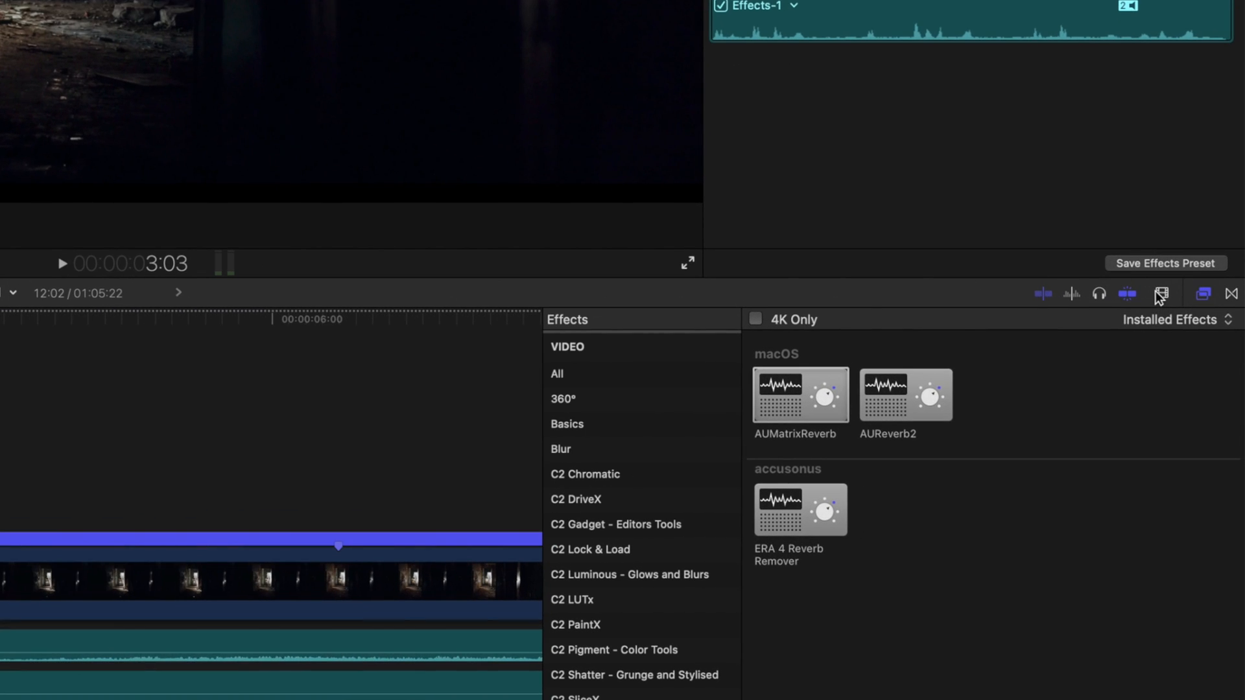
- Increase the timeline clip height for larger audio waveforms and play the first footstep against the video
click(1203, 415)
drag(1070, 425, 1104, 421)
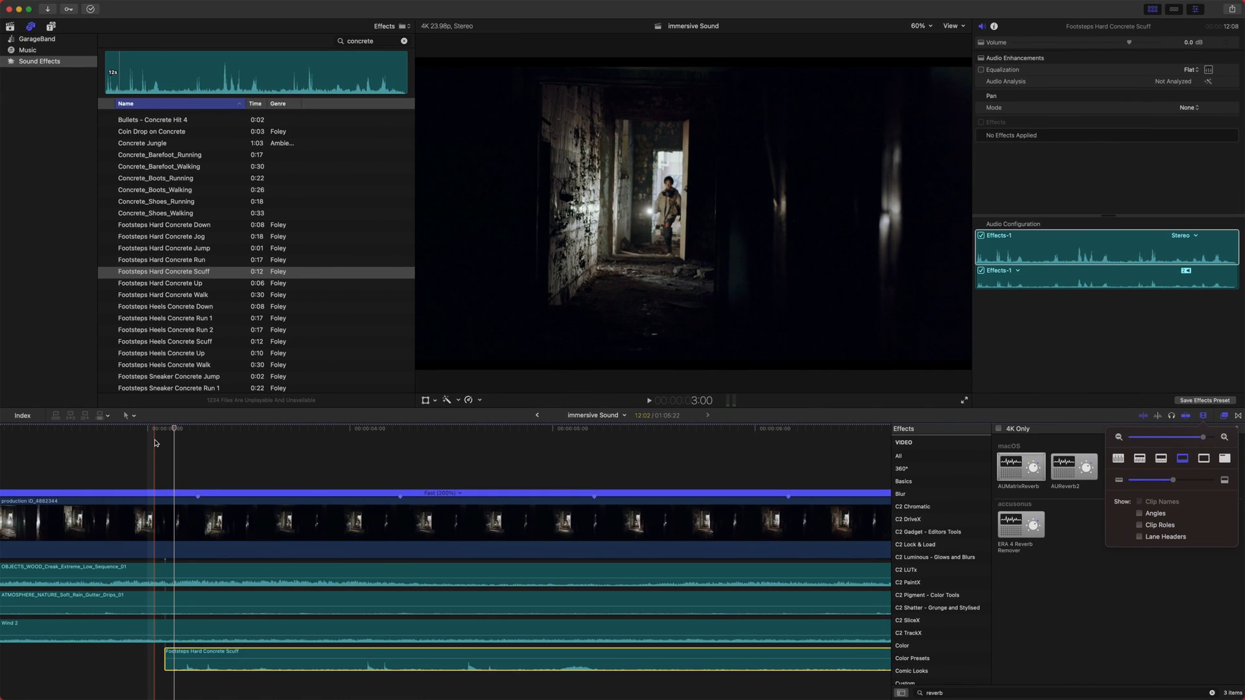
key(space)
key(space)
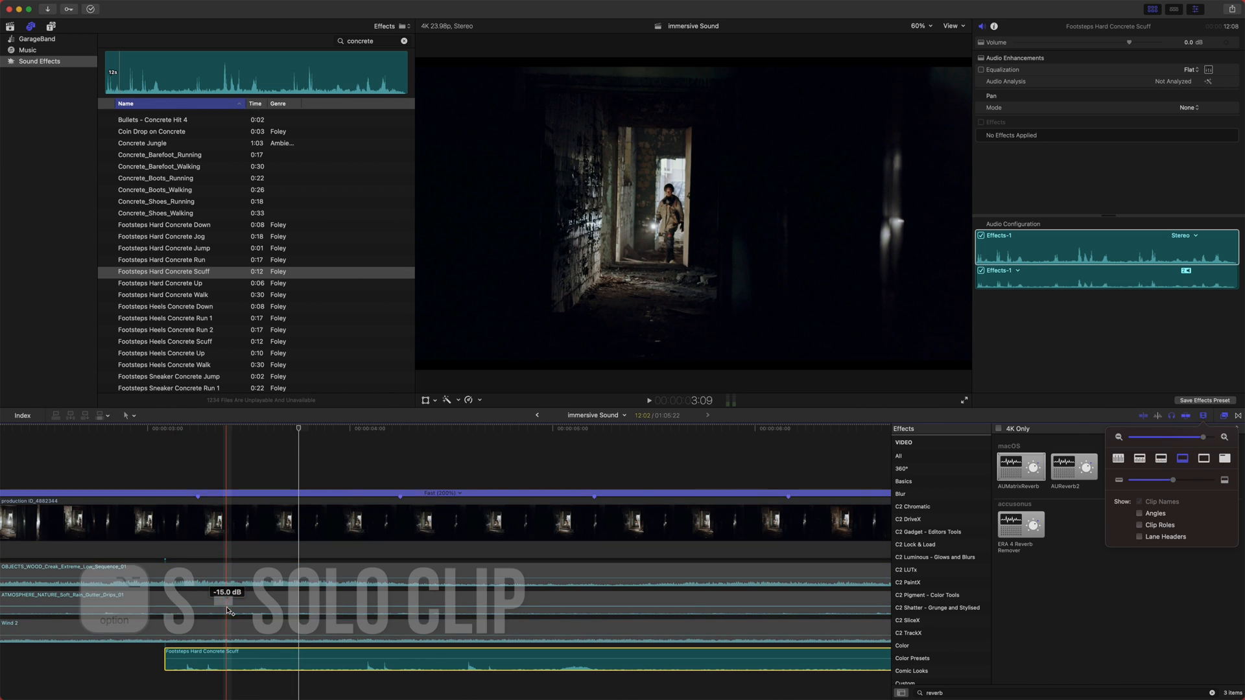
- Solo the Footsteps Hard Concrete Scuff clip and play it from the first marker to check its sync
key(alt+s)
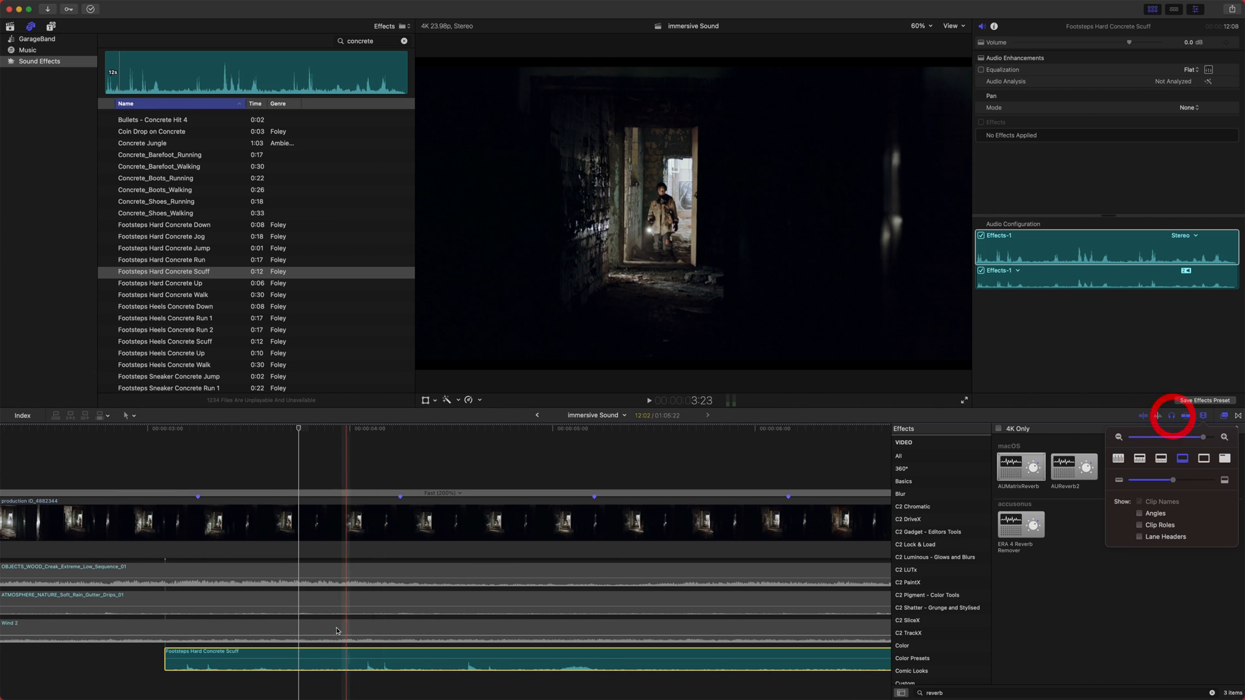
key(space)
click(273, 443)
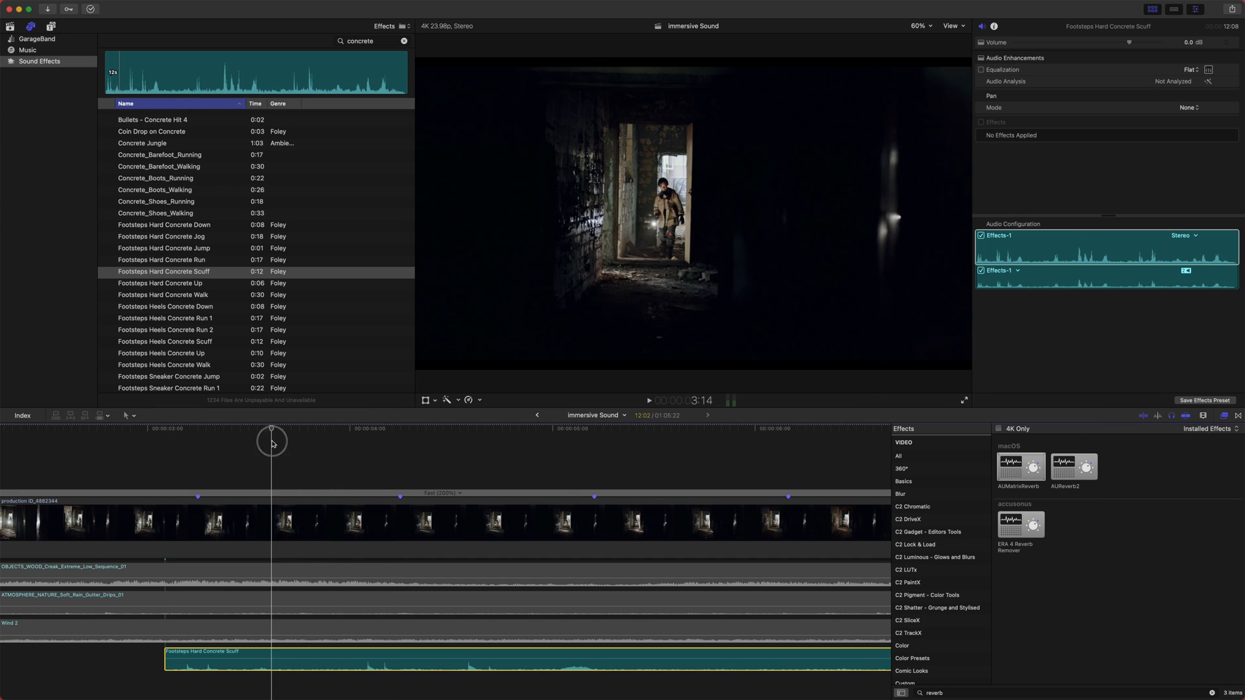
drag(301, 444, 173, 442)
key(space)
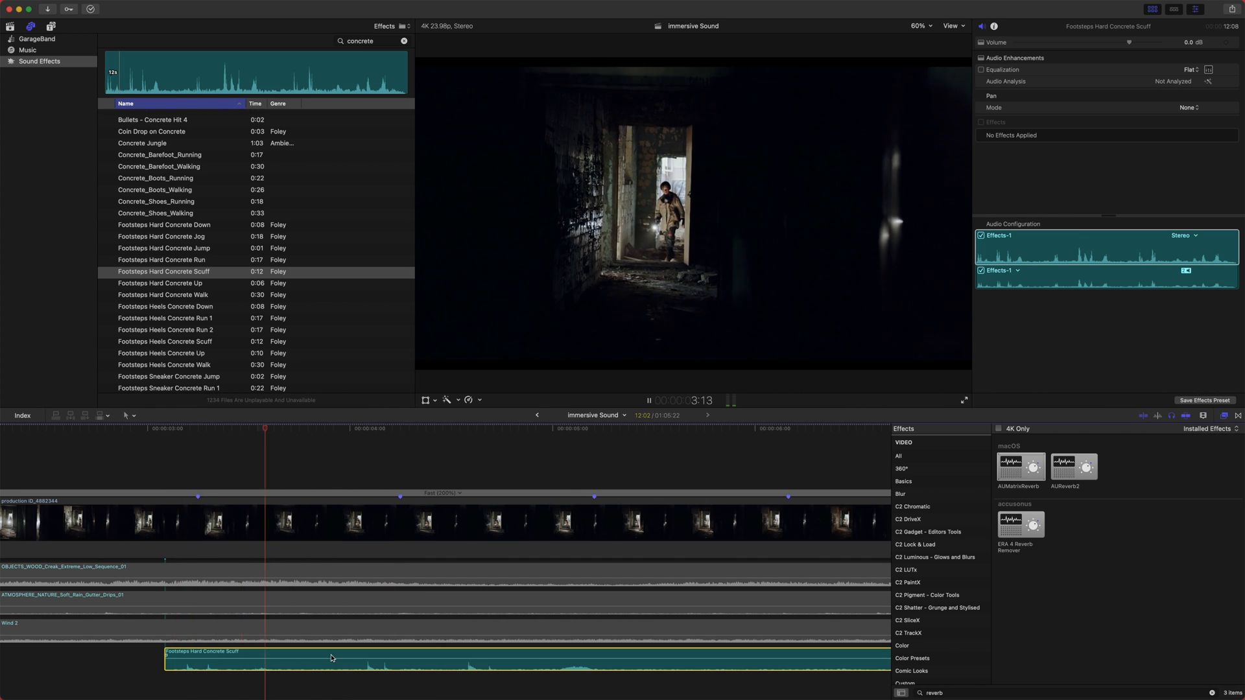
drag(347, 434, 387, 442)
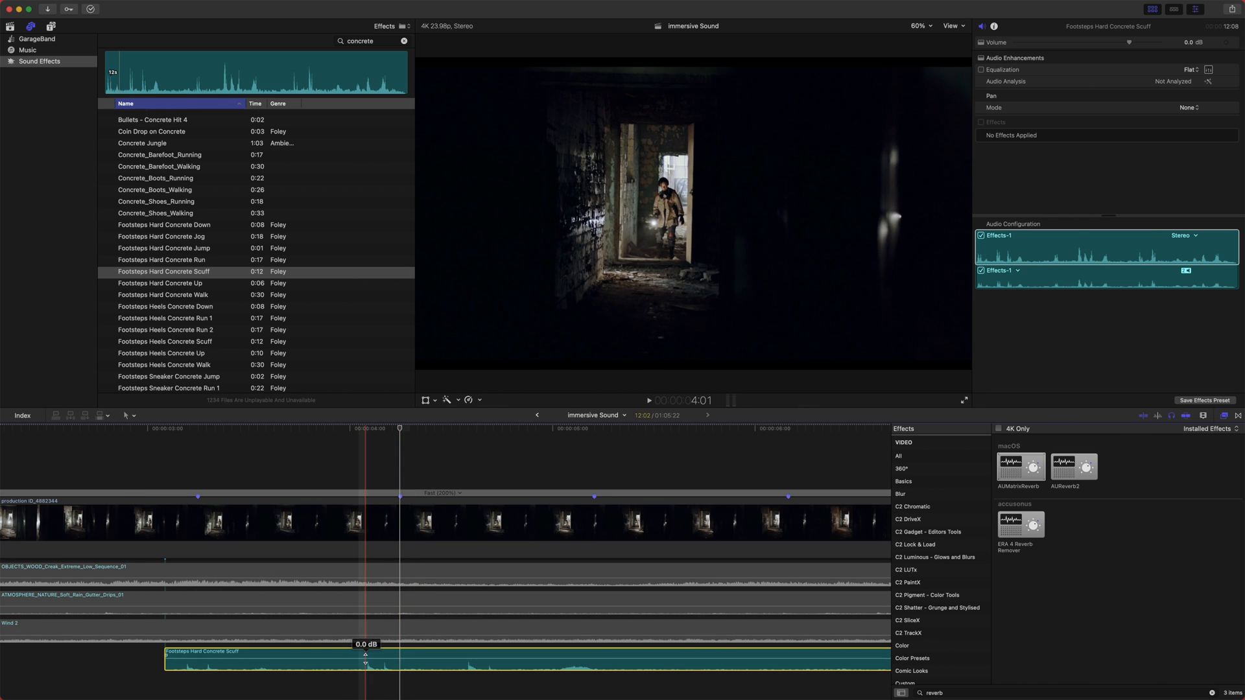
- Blade the footstep clip at 4:01, before its second footstep, and move the second piece later towards the second marker
click(371, 430)
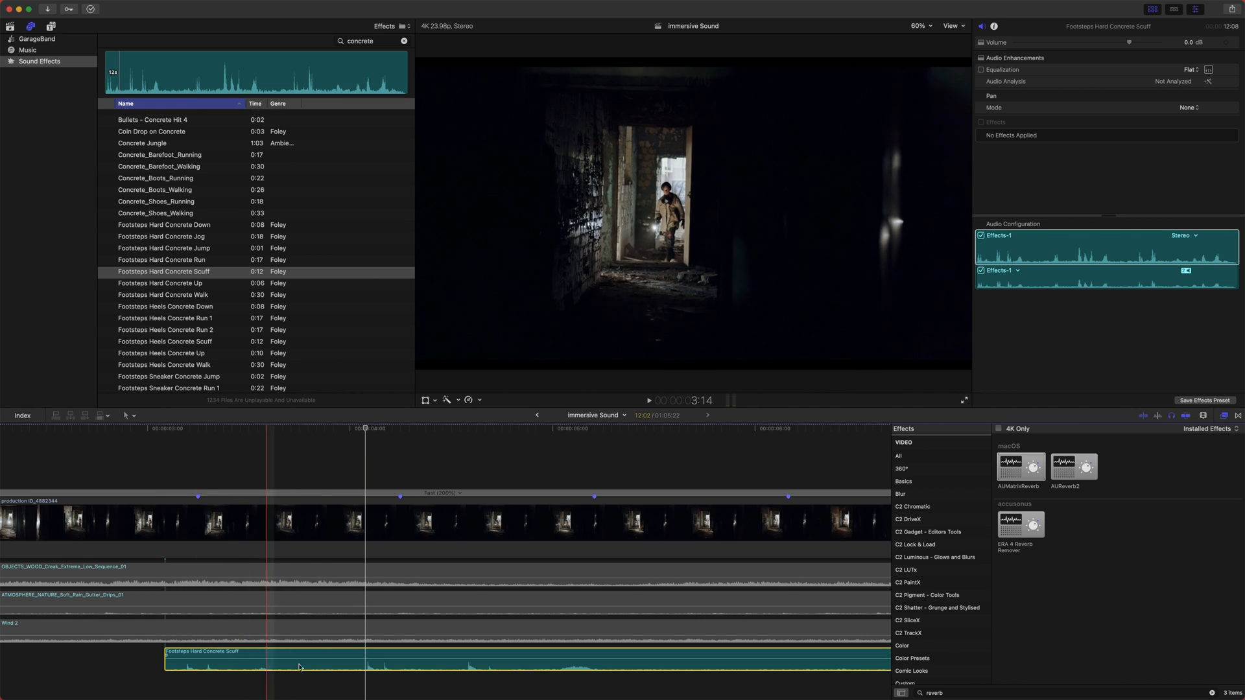
key(ctrl+b)
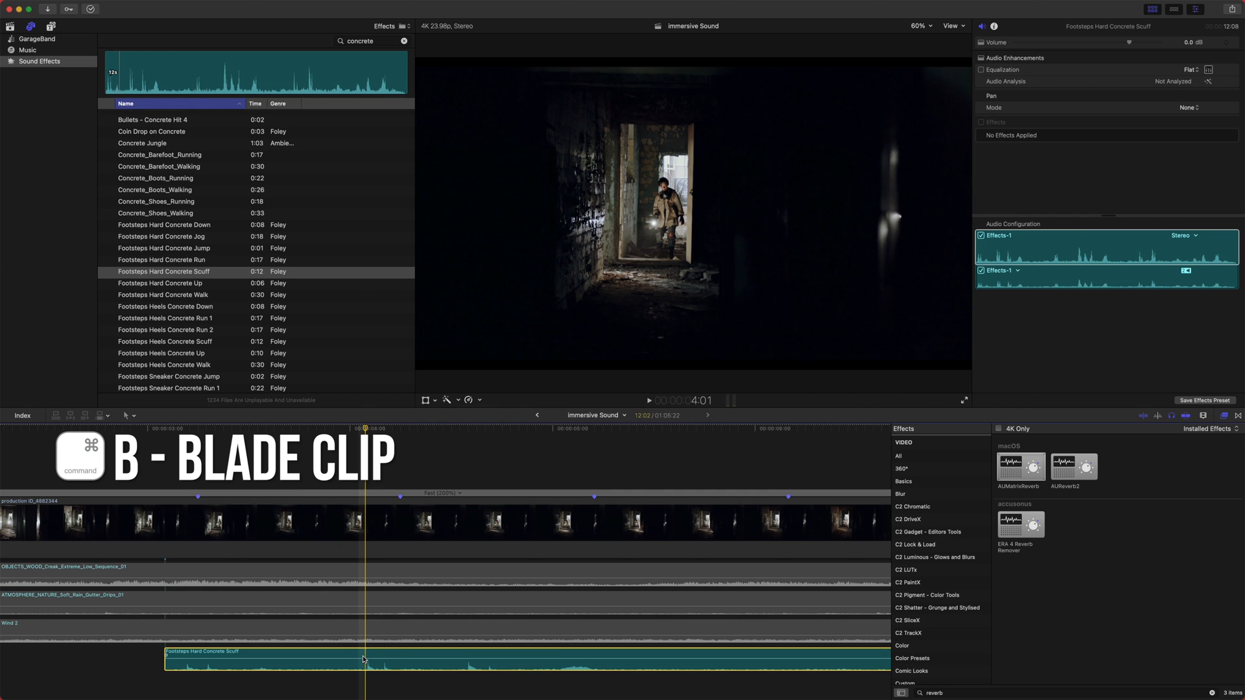
key(super+b)
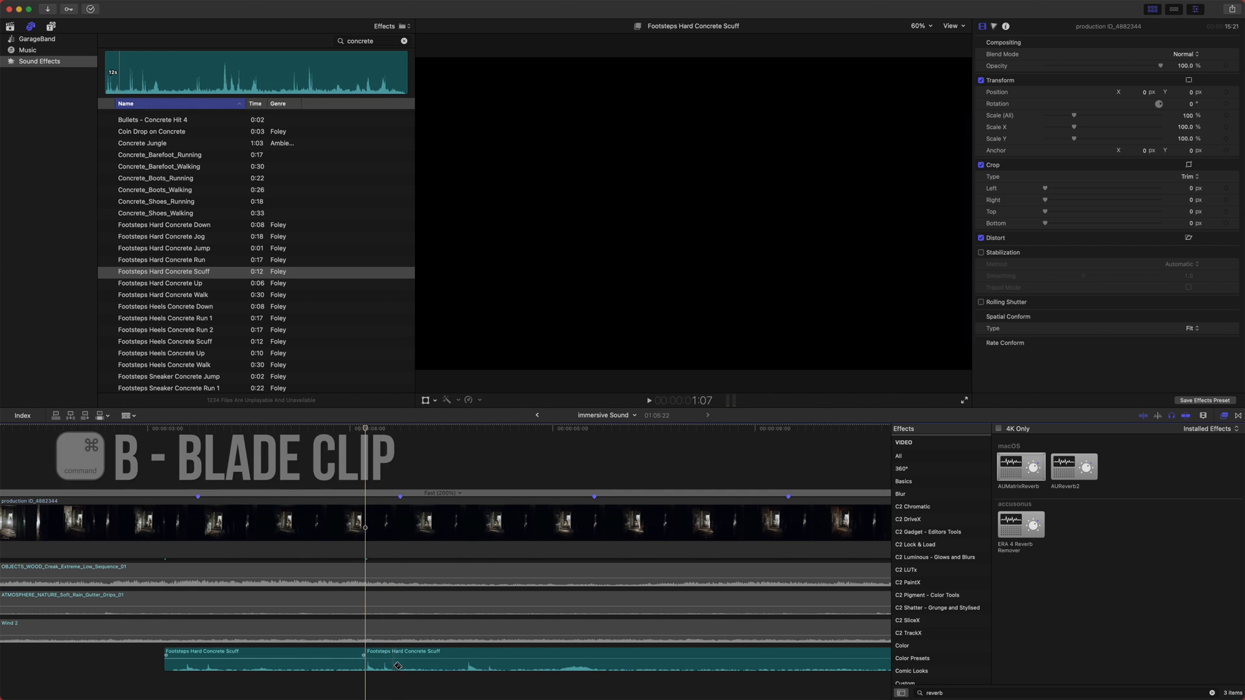
click(408, 652)
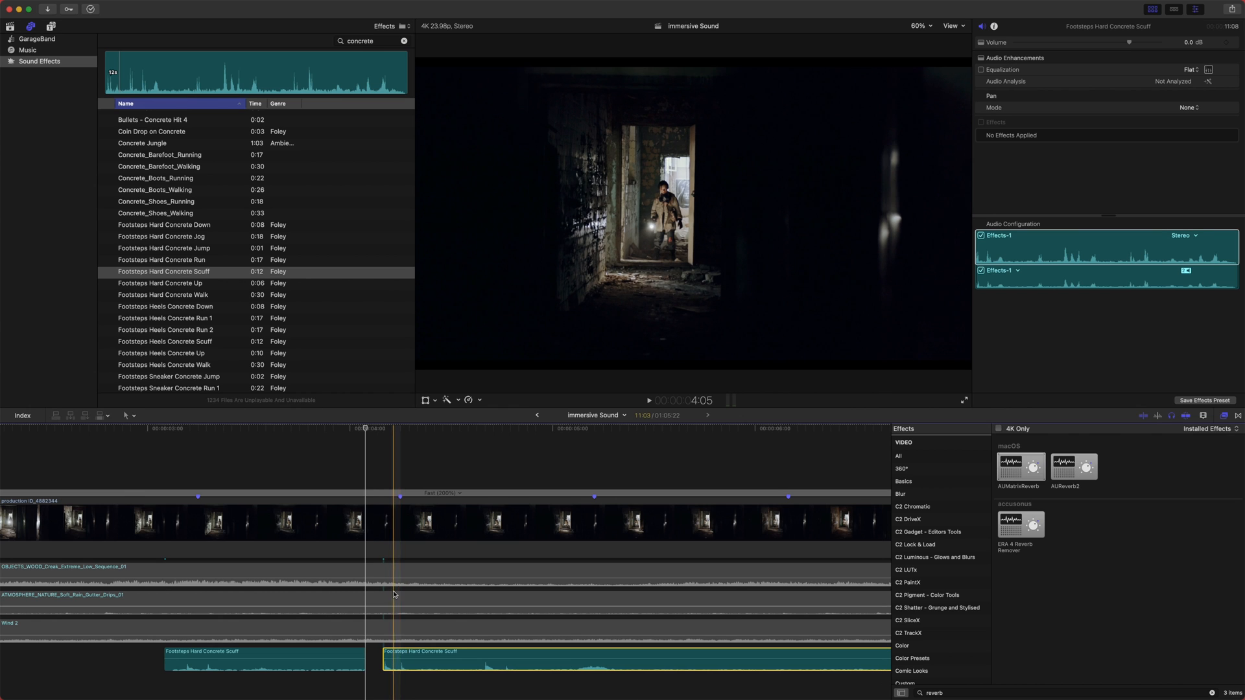
- Play the second footstep piece and nudge it slightly later to sync with the second marker
key(space)
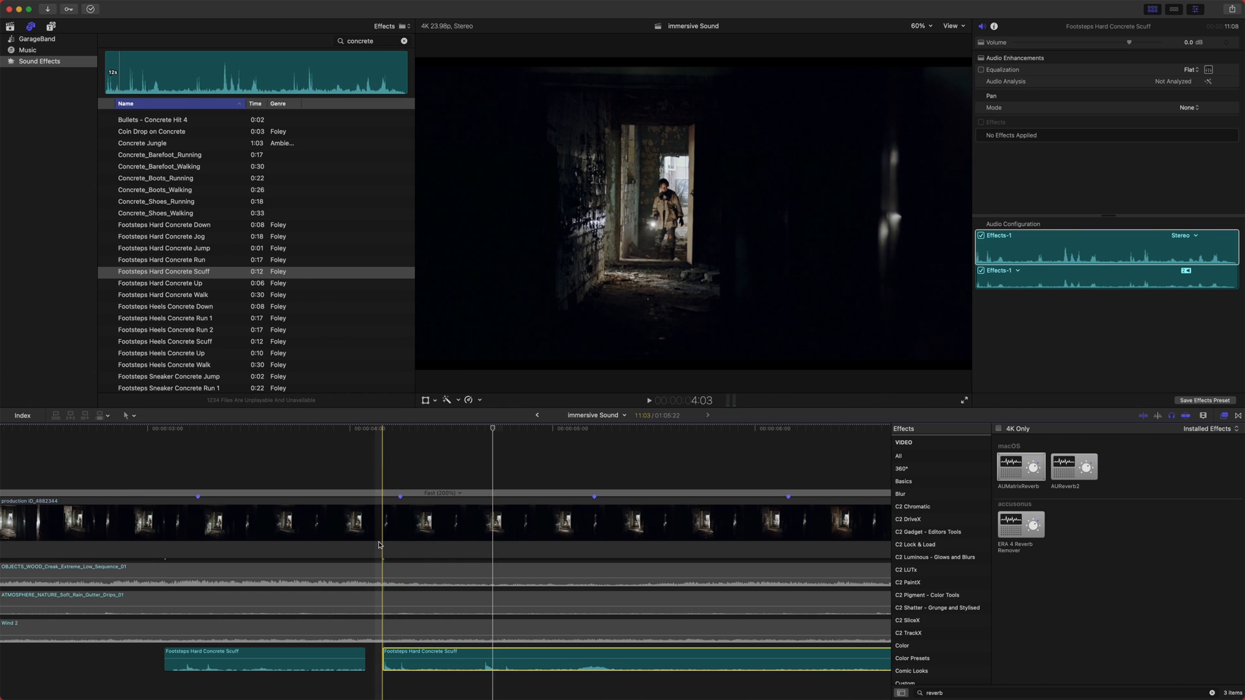
key(space)
key(space)
key(space)
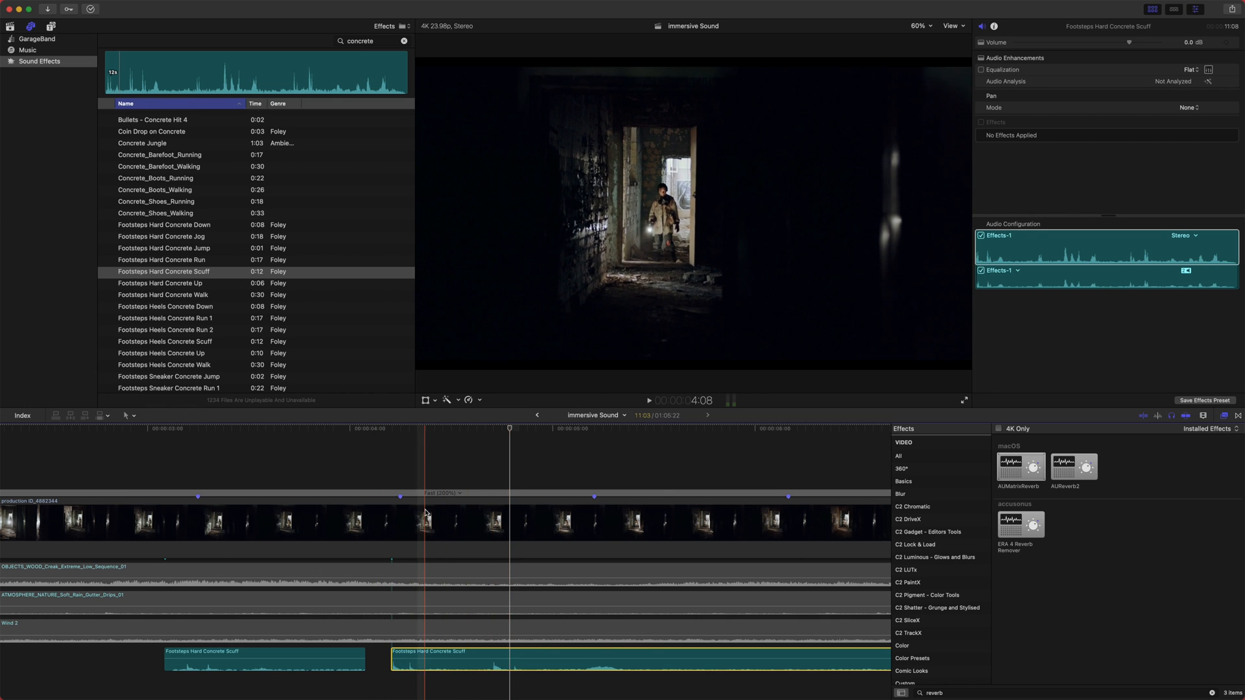
key(space)
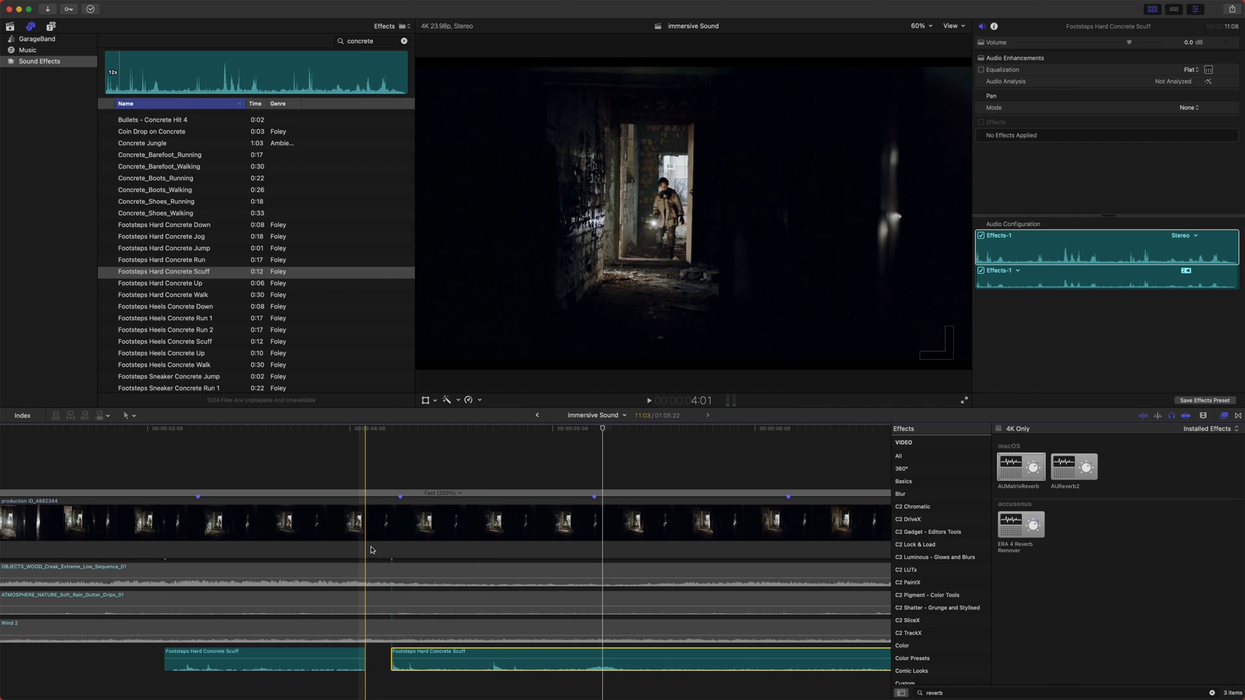
key(space)
- Blade the second footstep piece before its next footstep peak and move the remainder to the third marker
key(b)
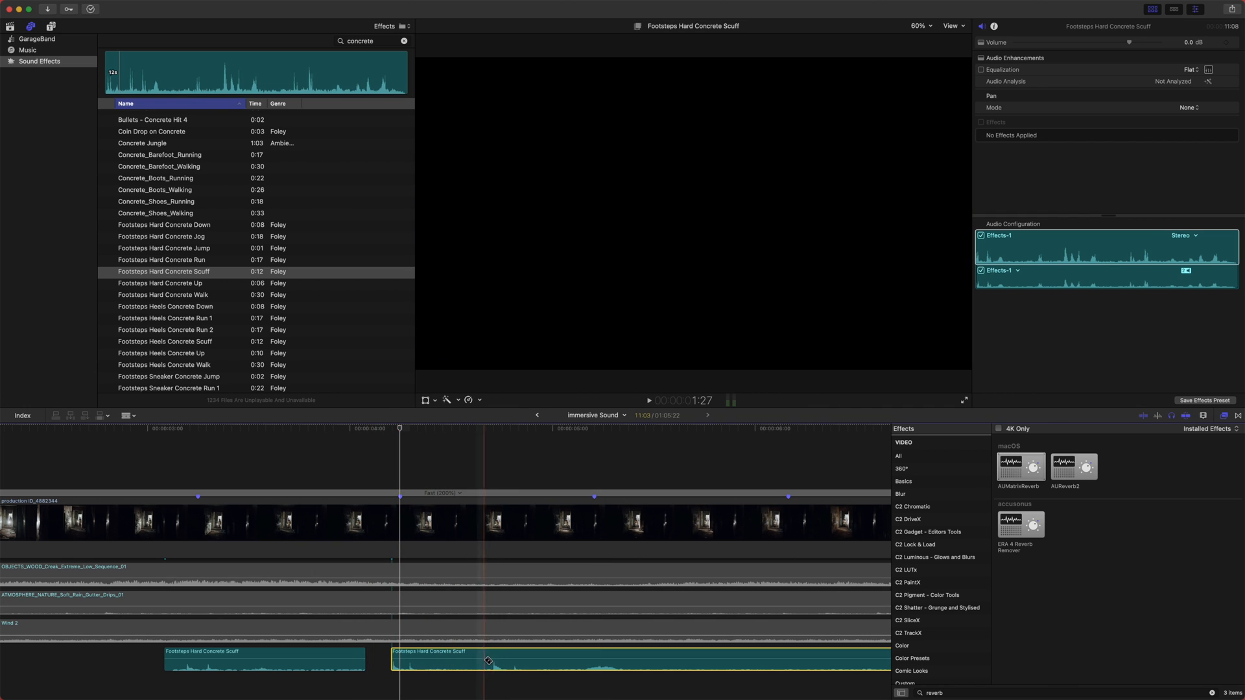
click(491, 659)
key(a)
drag(531, 659, 637, 642)
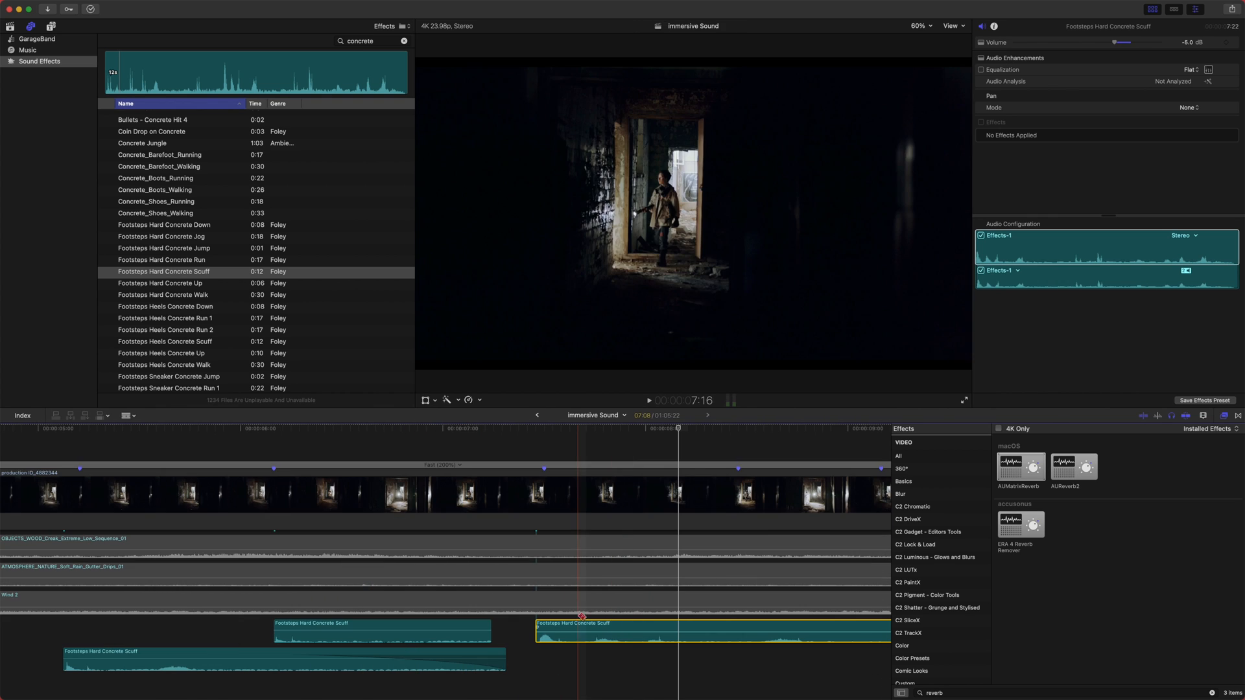
- Blade the footstep clip that starts after 7:00 before its next peak and move the remainder to the marker after 8:00
click(649, 631)
key(a)
drag(718, 626, 797, 620)
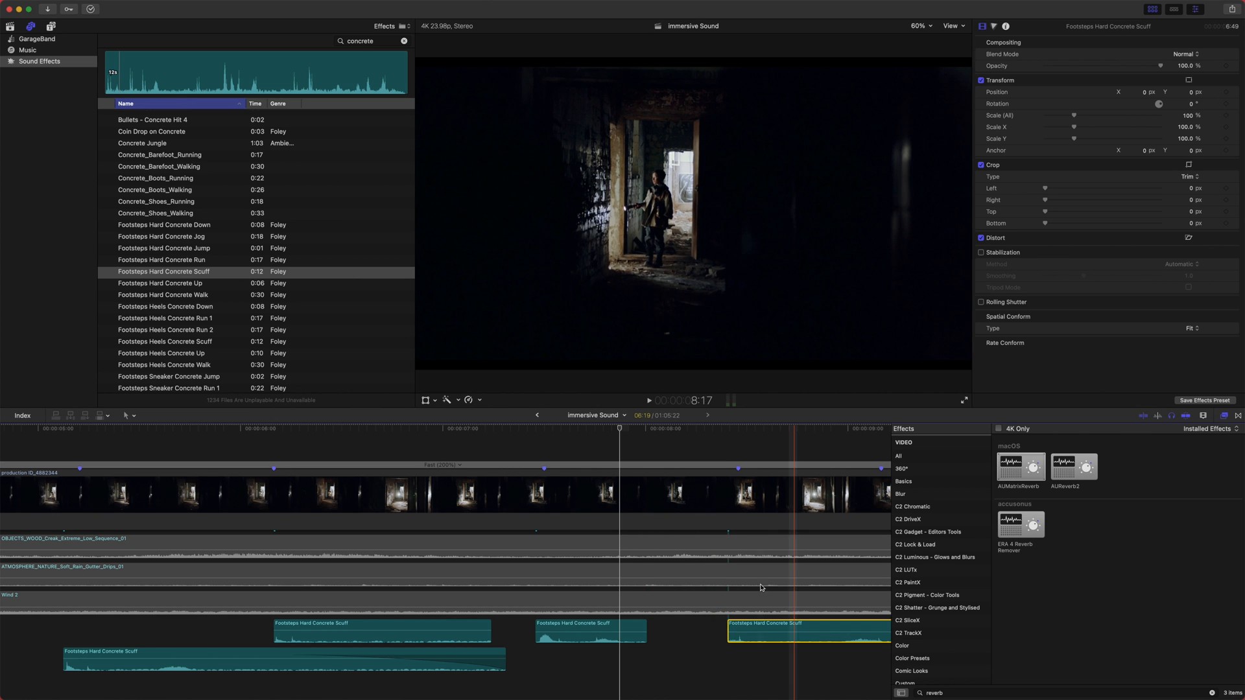
- Duplicate the first three footstep clips after the last one, under the remaining markers, and turn off solo
scroll(689, 601, right, 5)
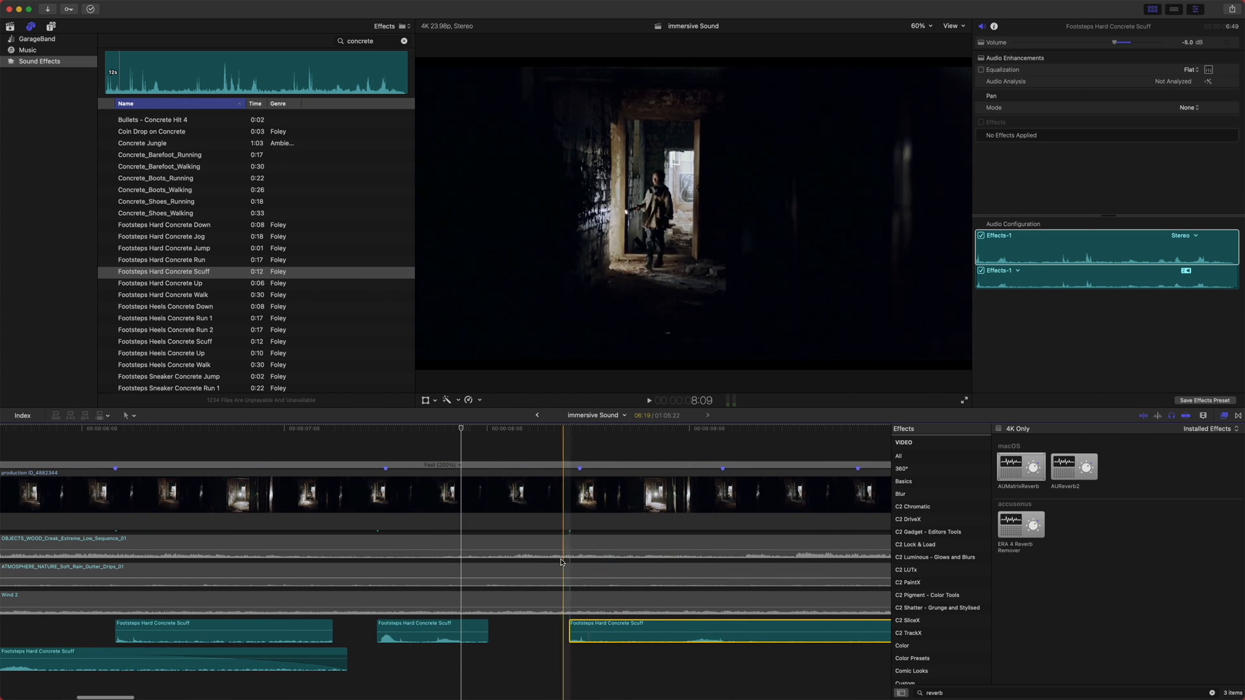
key(super+minus)
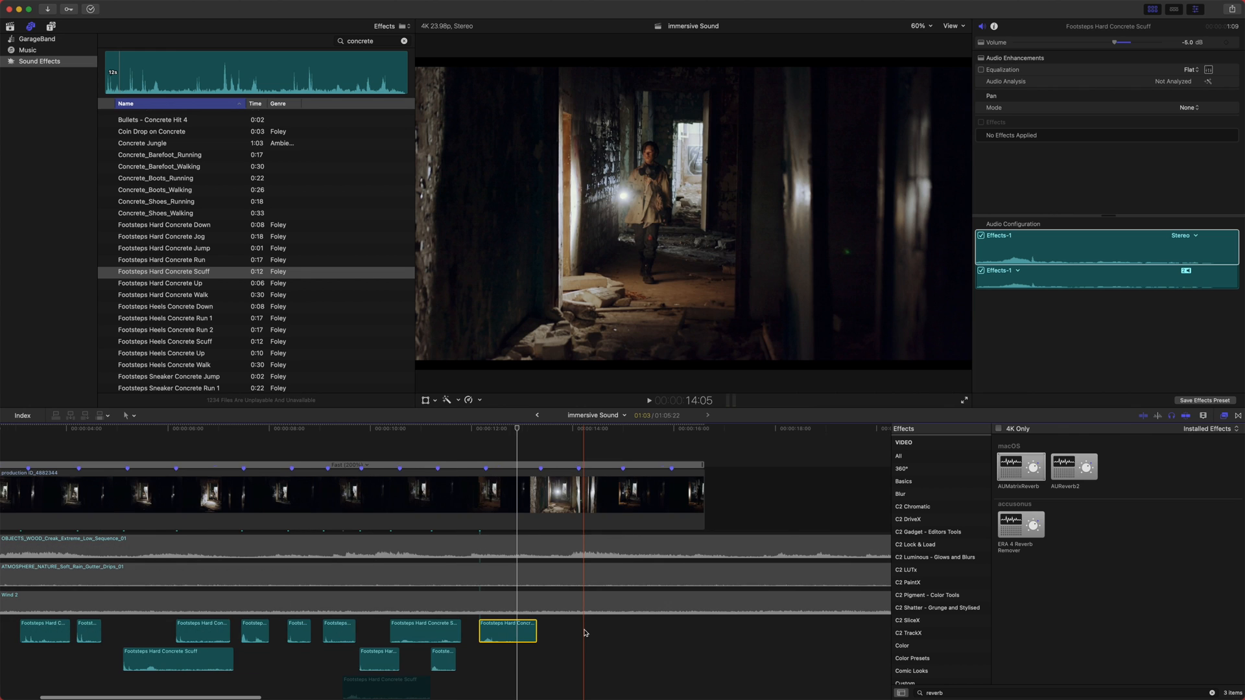
scroll(194, 584, down, 1)
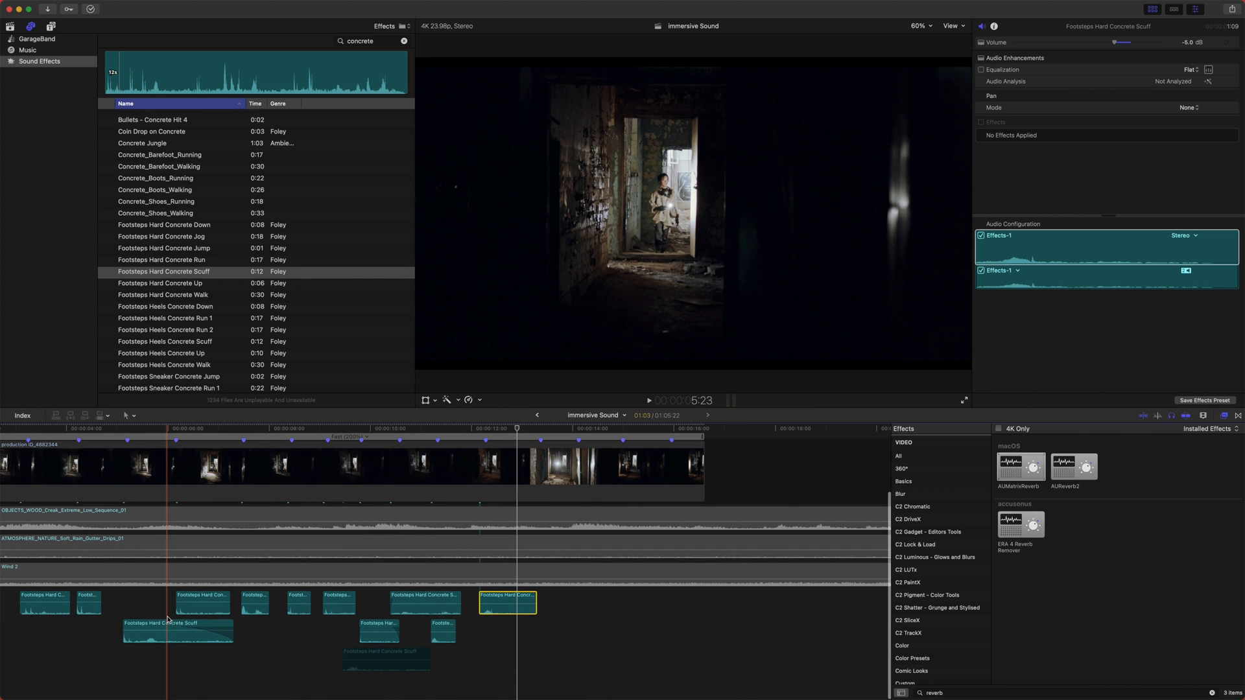
scroll(194, 624, left, 5)
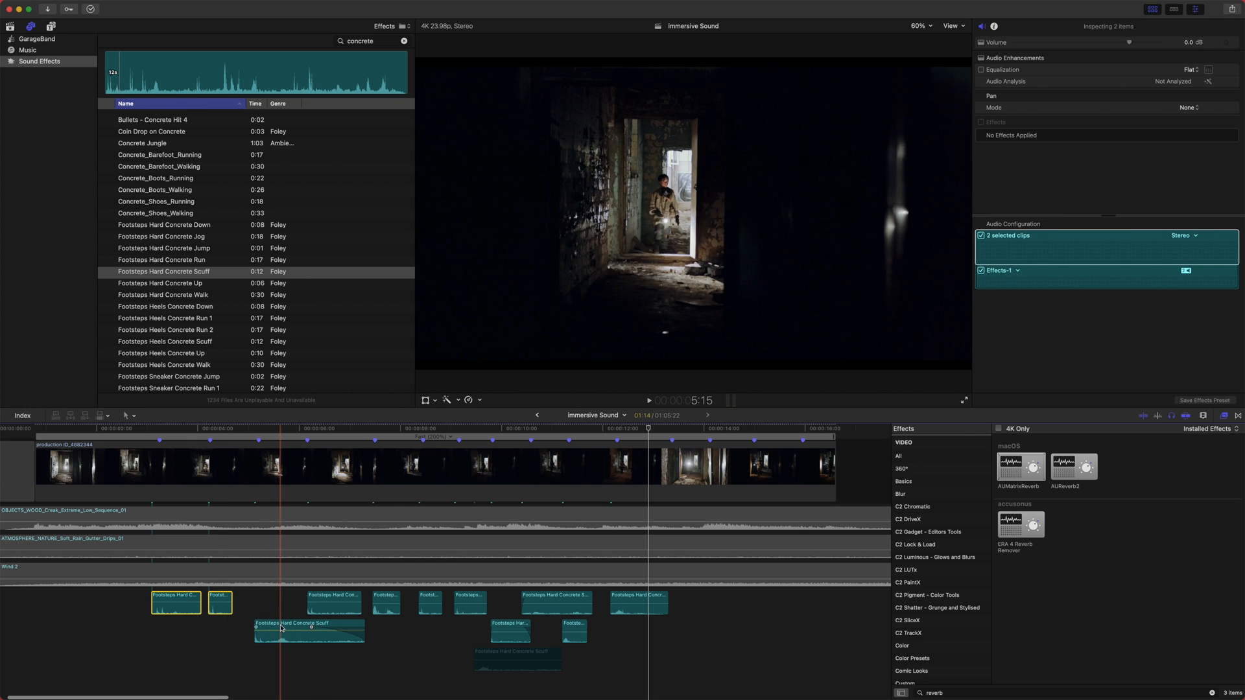
drag(175, 601, 689, 634)
click(669, 664)
key(super+4)
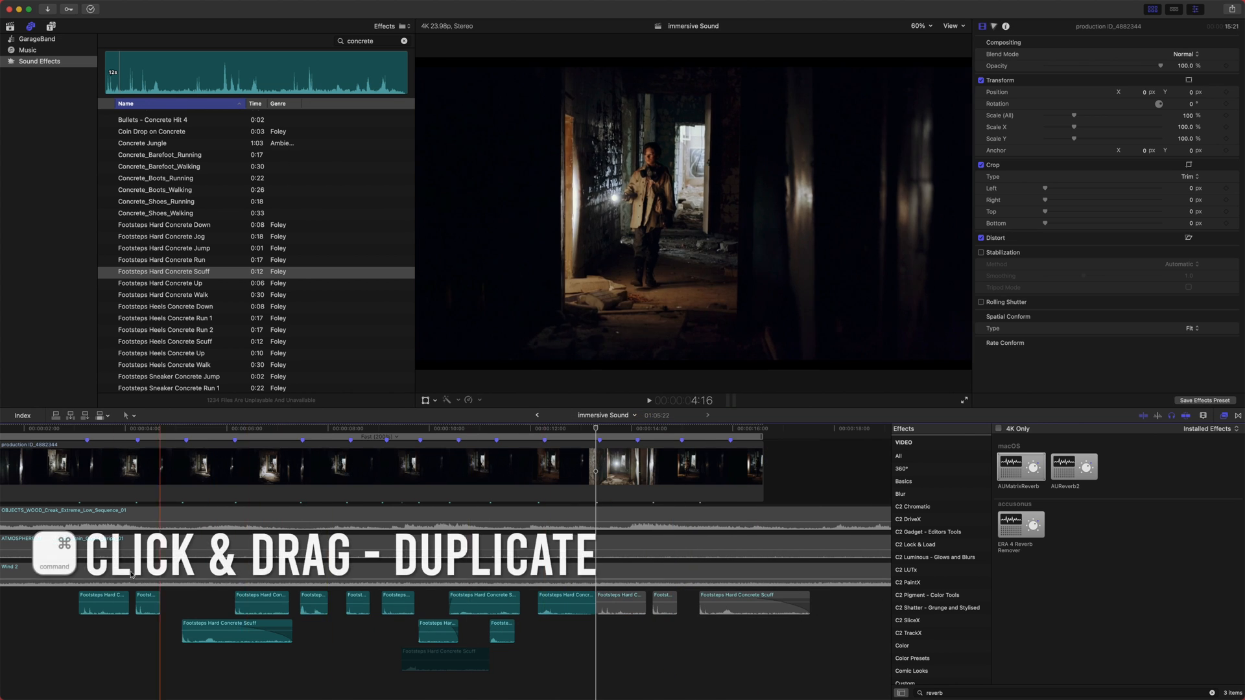
scroll(661, 612, right, 3)
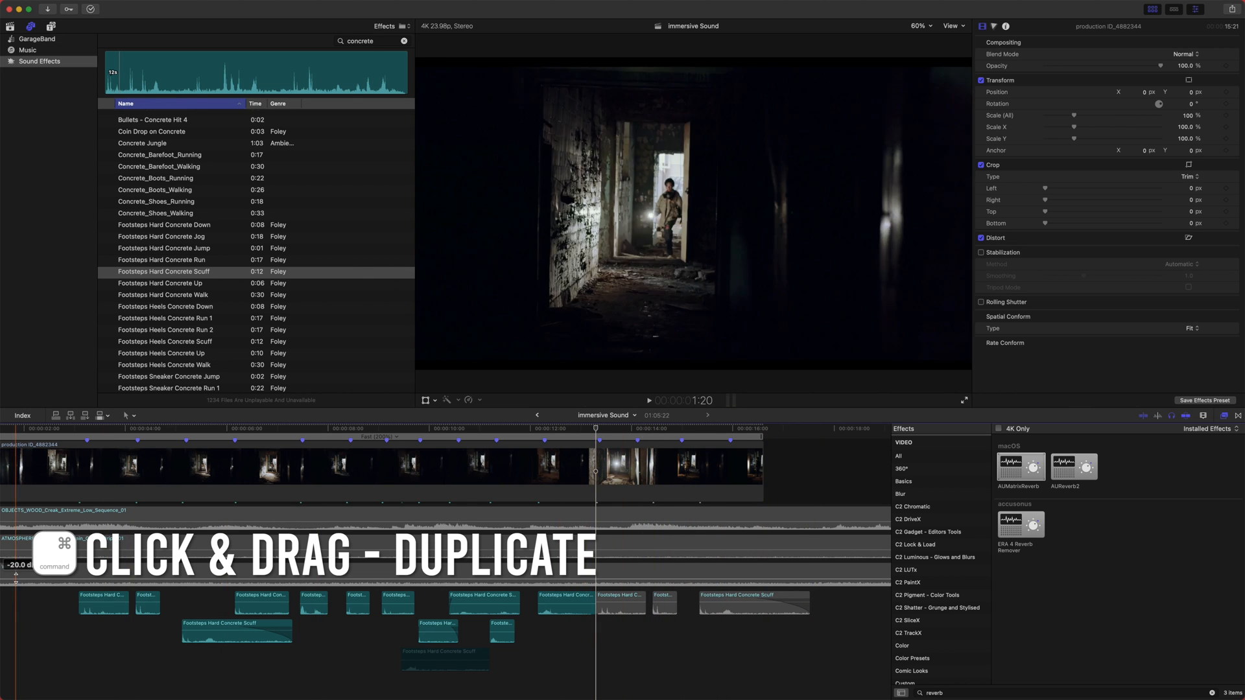
key(super+a)
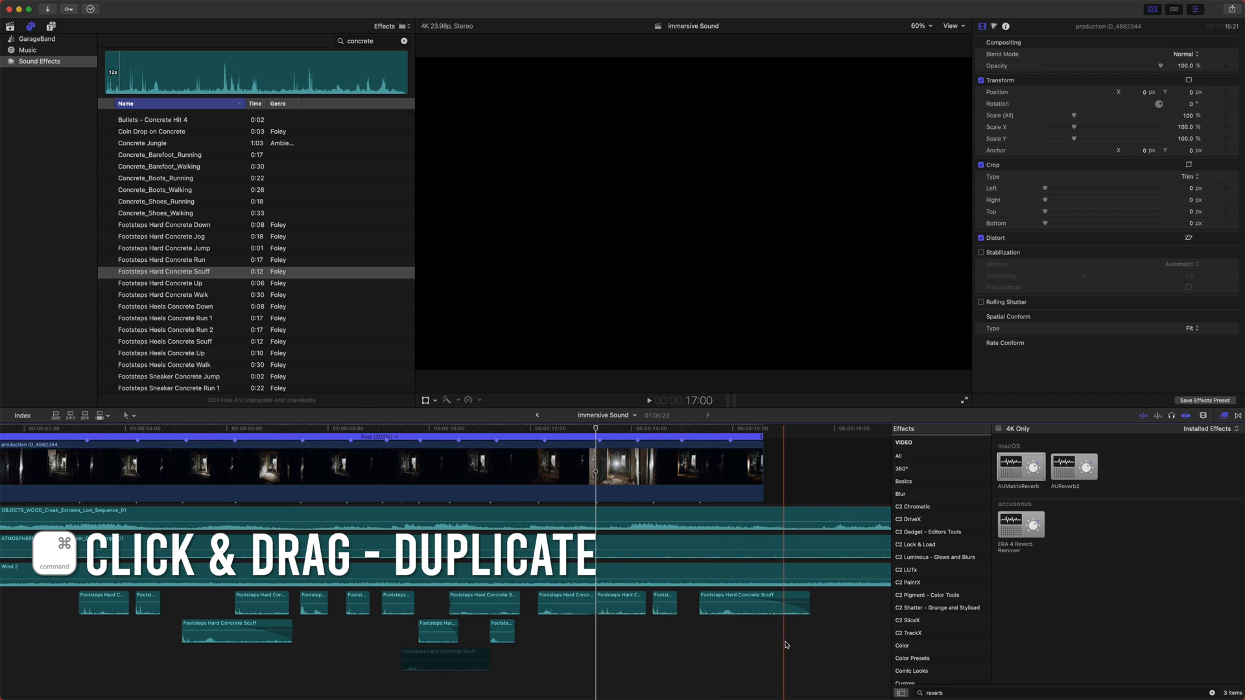
- Select all the footstep clips in the timeline and solo them
drag(772, 642, 104, 597)
key(alt+s)
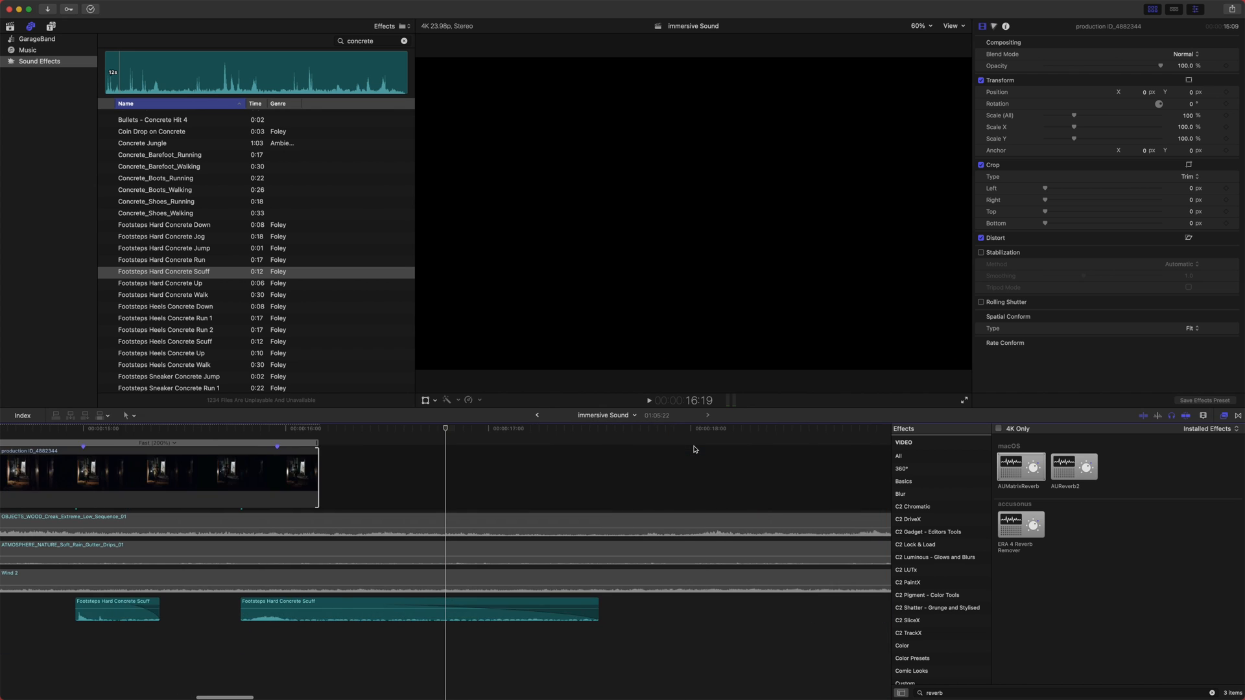
- Blade the wood creak, rain and wind clips at the end of the video and delete the parts that extend past it
key(super+minus)
key(super+minus)
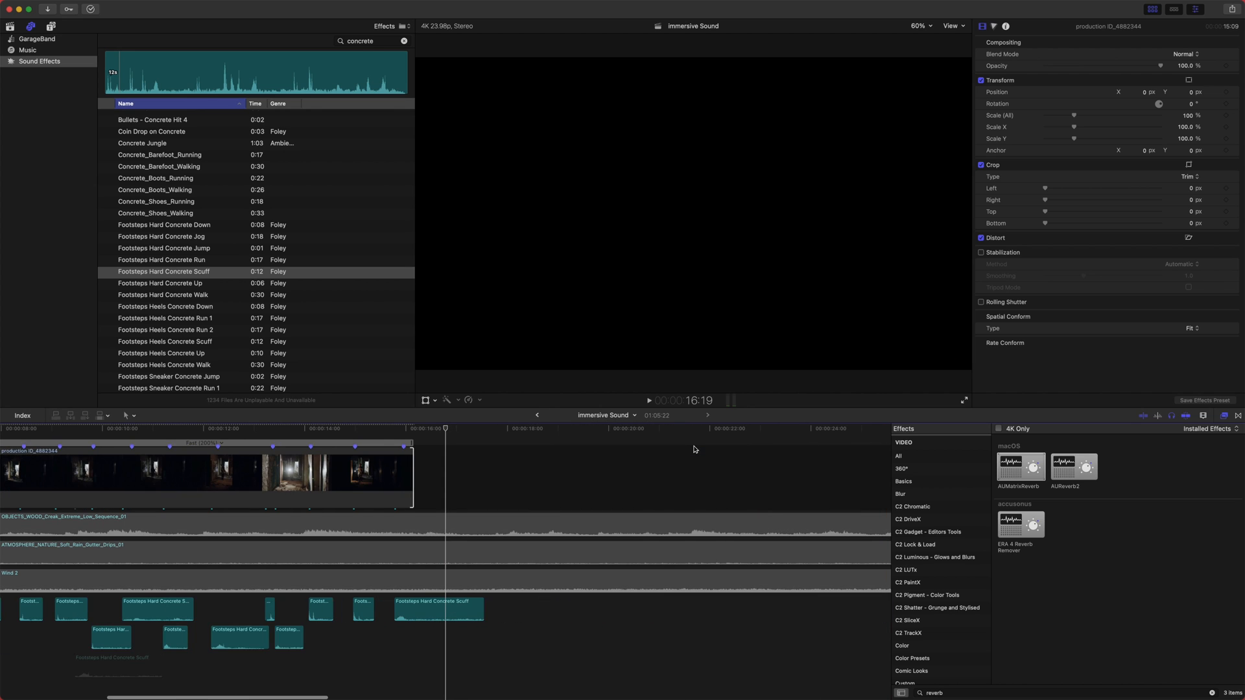
scroll(525, 542, left, 3)
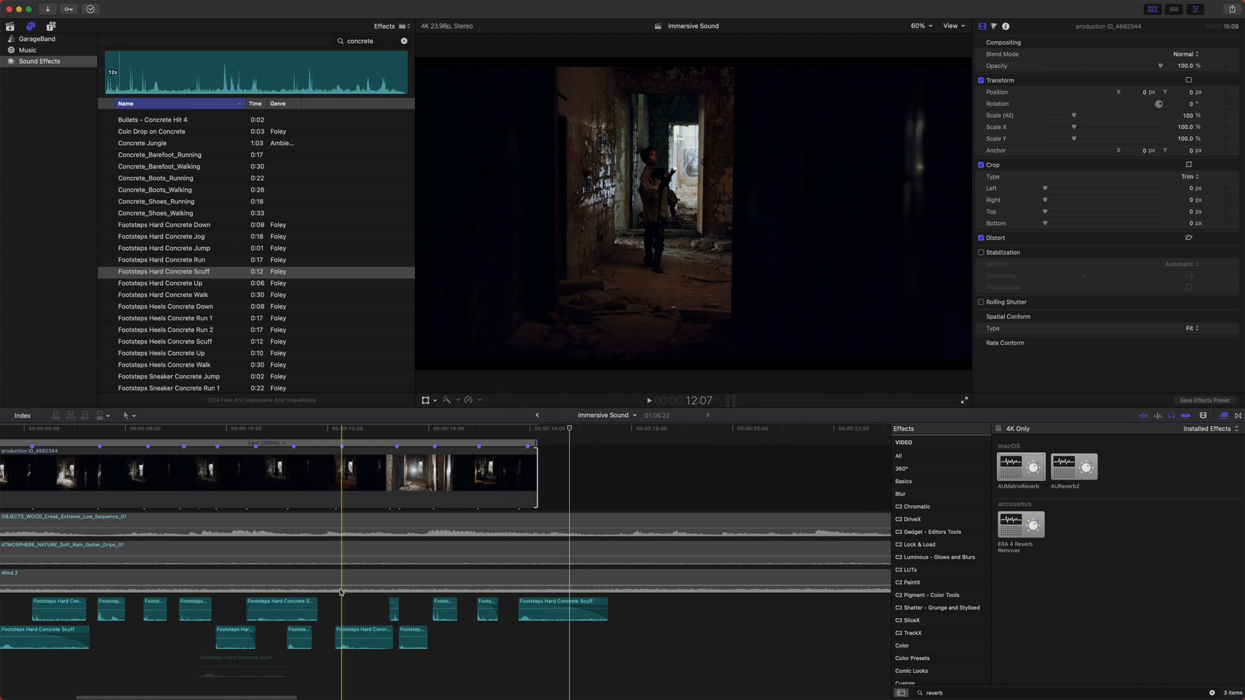
key(super+minus)
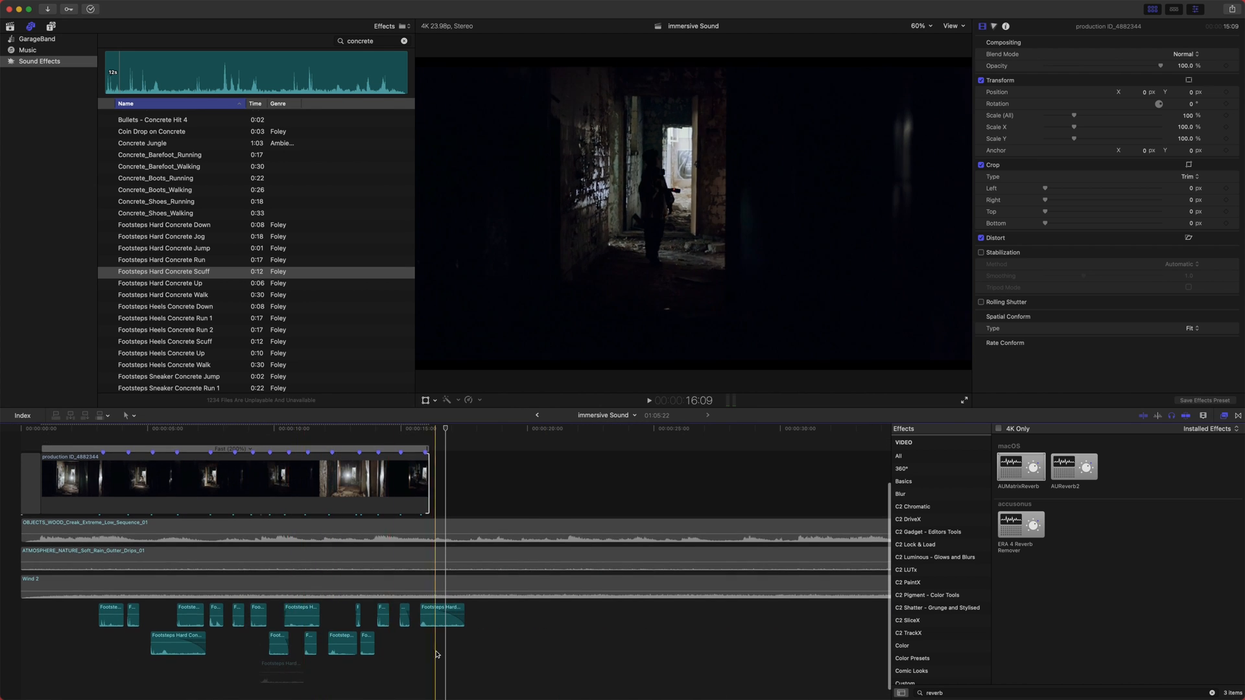
click(432, 515)
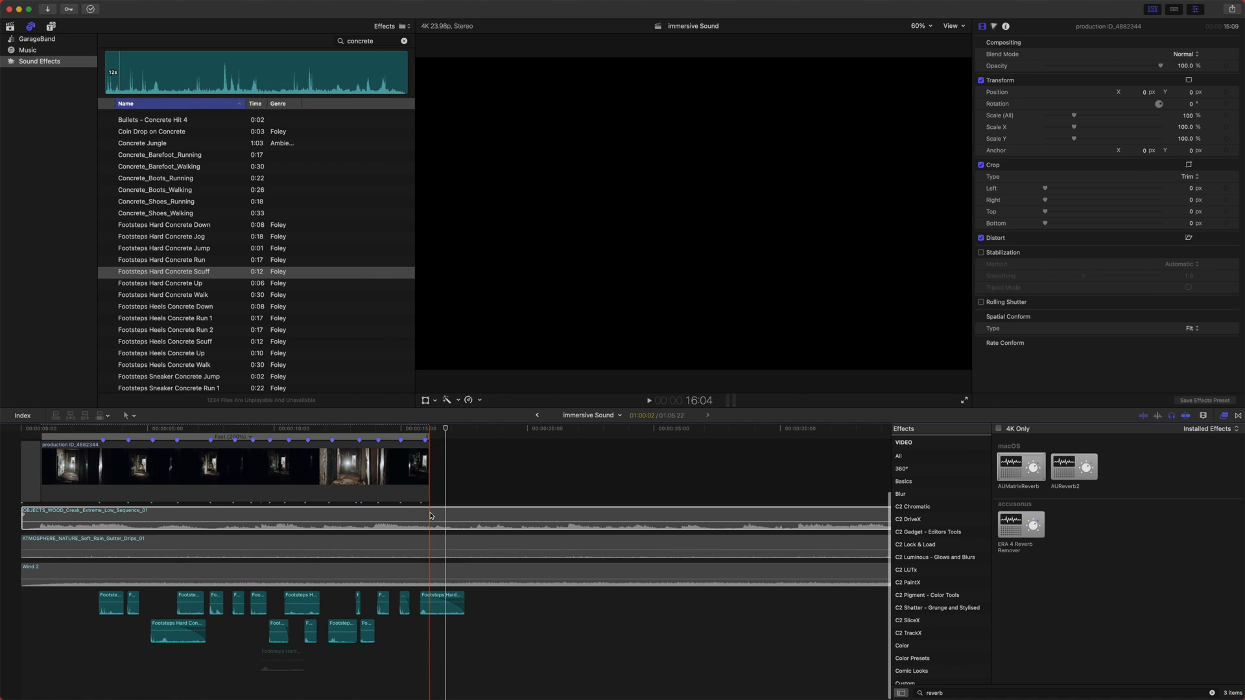
shift+click(436, 577)
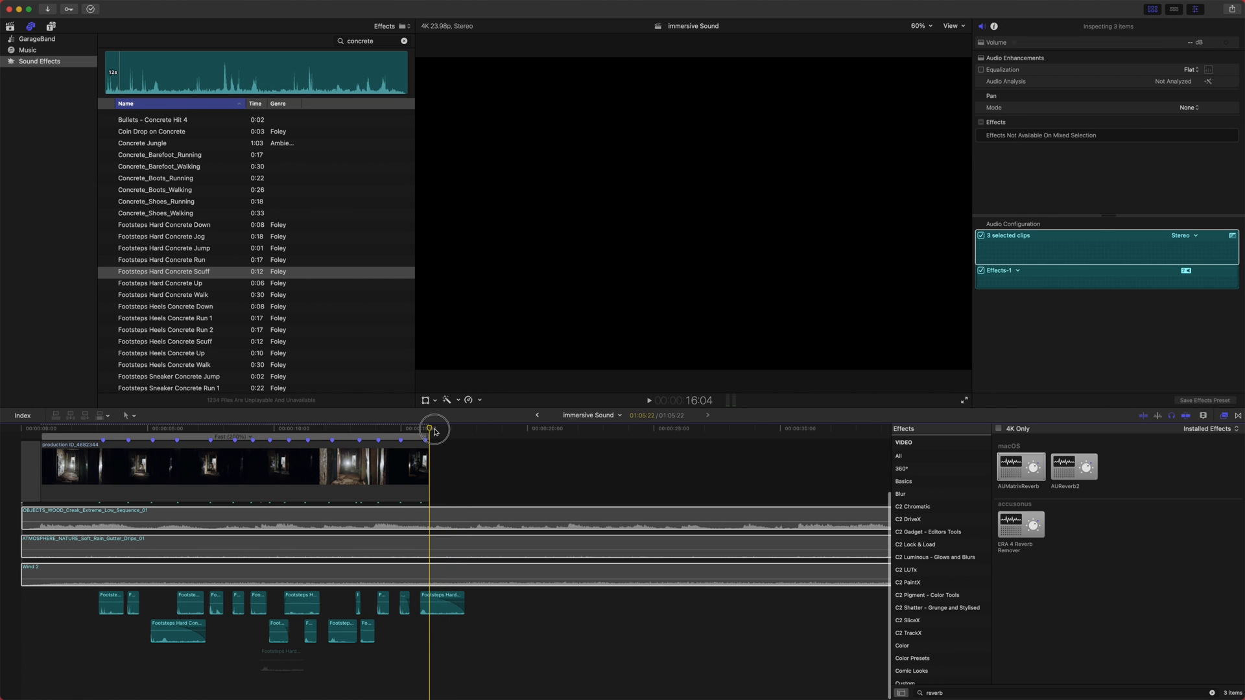
key(super+b)
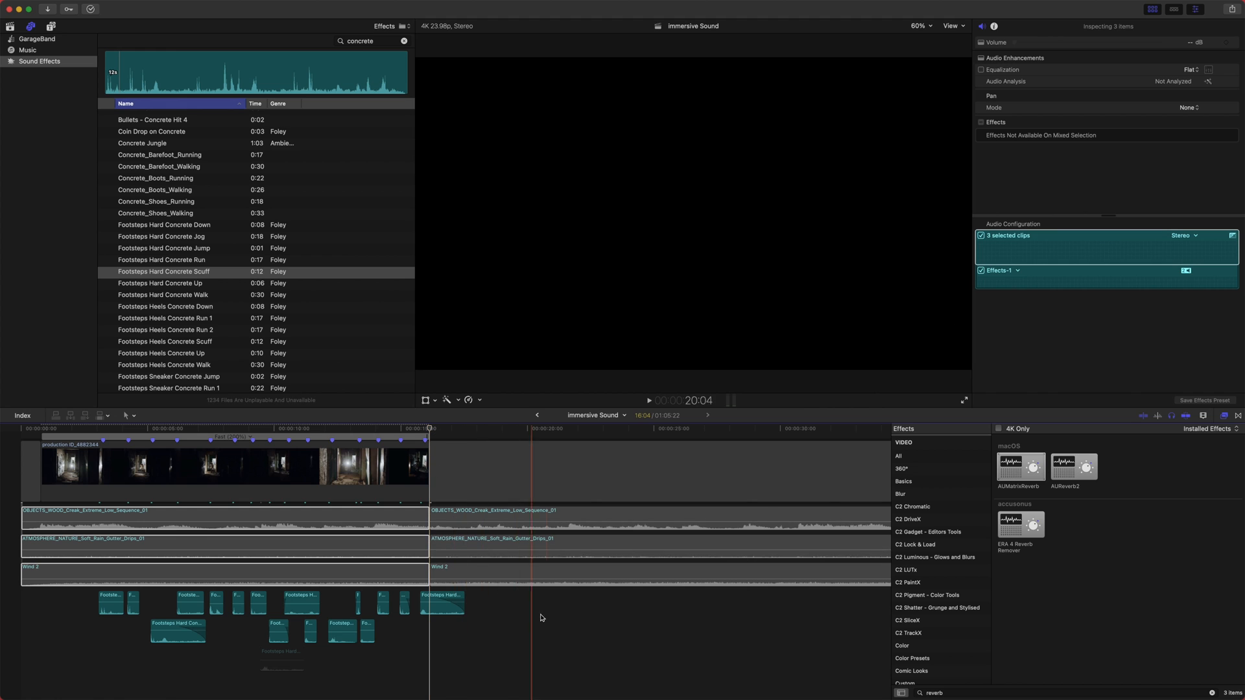
drag(541, 618, 564, 477)
key(Delete)
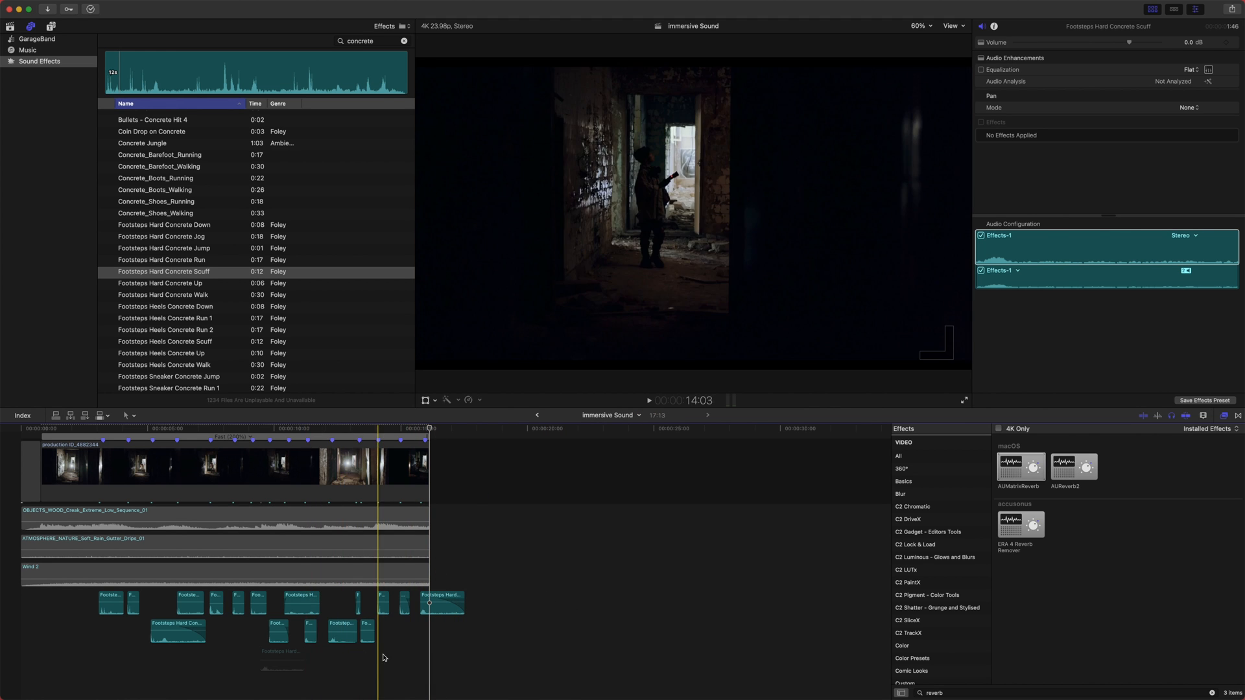
- Delete the disabled footstep clip on the lowest lane and play the full mix from just before the first footstep
click(291, 667)
key(Delete)
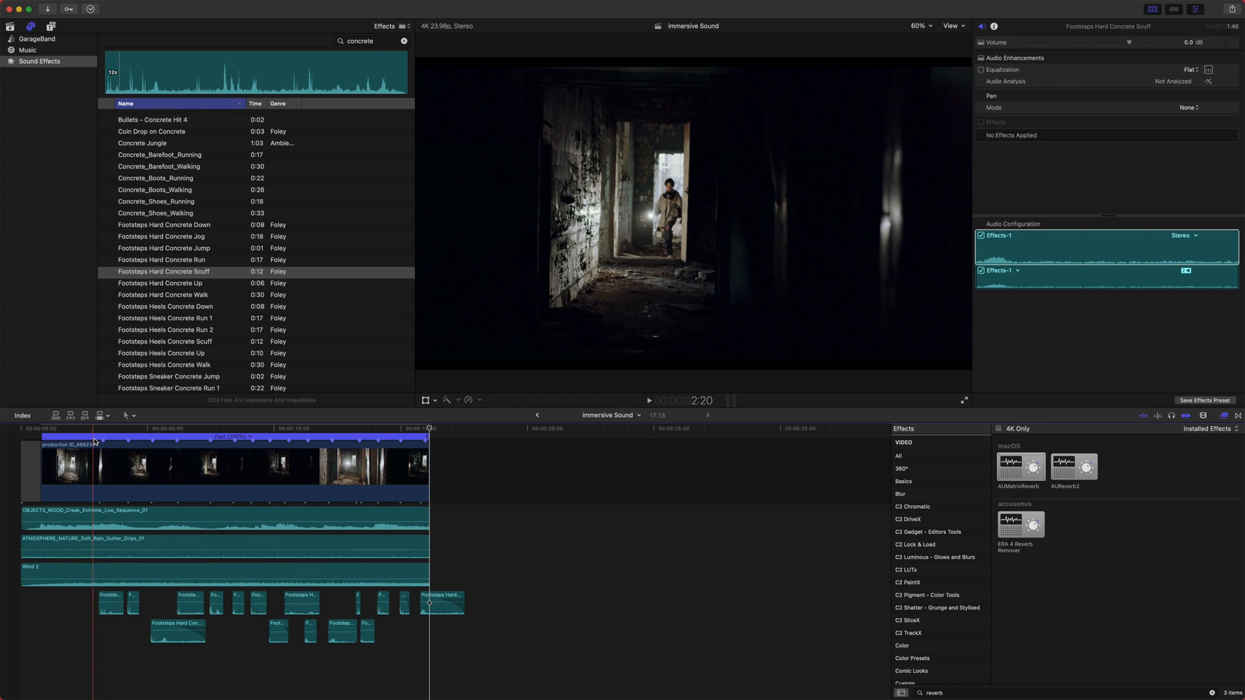
key(space)
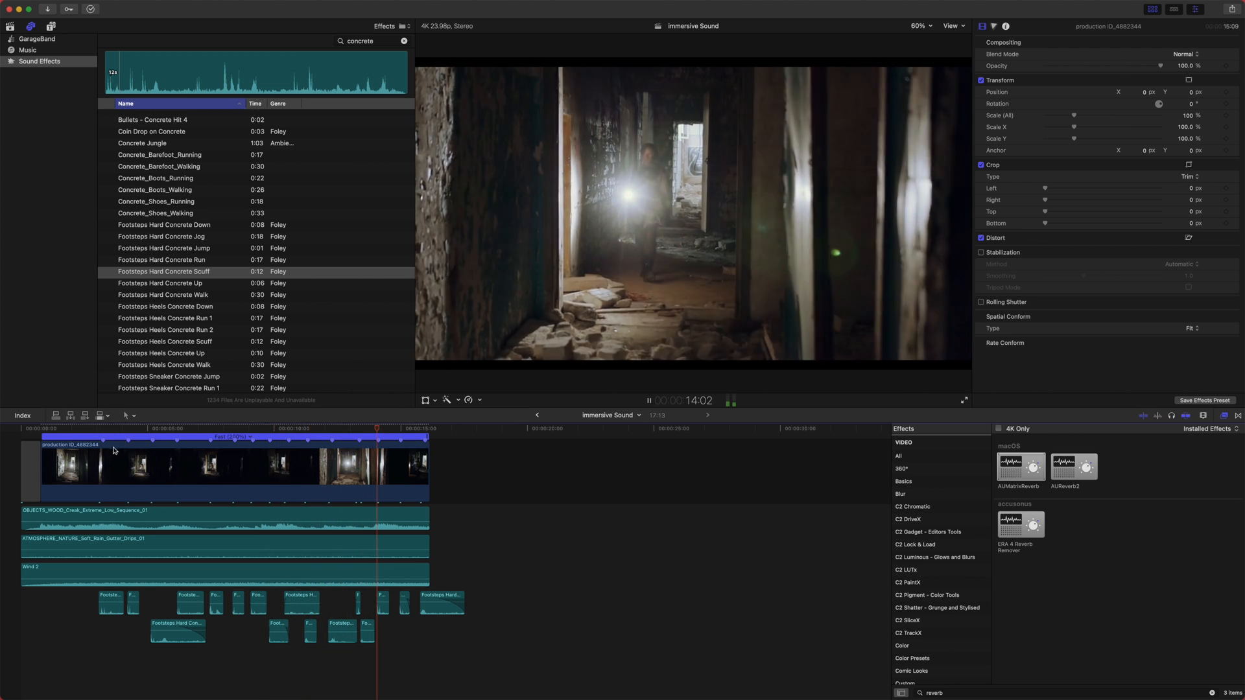
key(space)
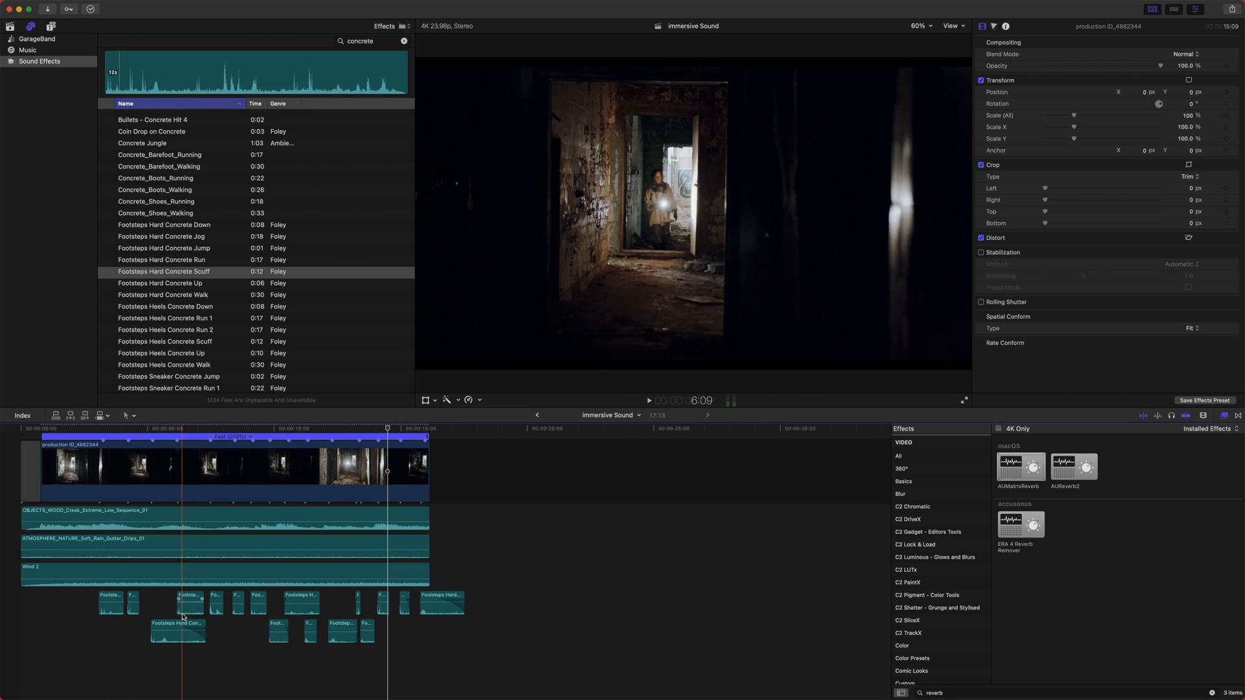
- Look through the project's library media, checking FOLEY_STEP_Dirt_Heavy_Boots_Scuff_01 and FOLEY_STEP_Gritty_Stone_Step_01 as extra footstep layers
click(102, 433)
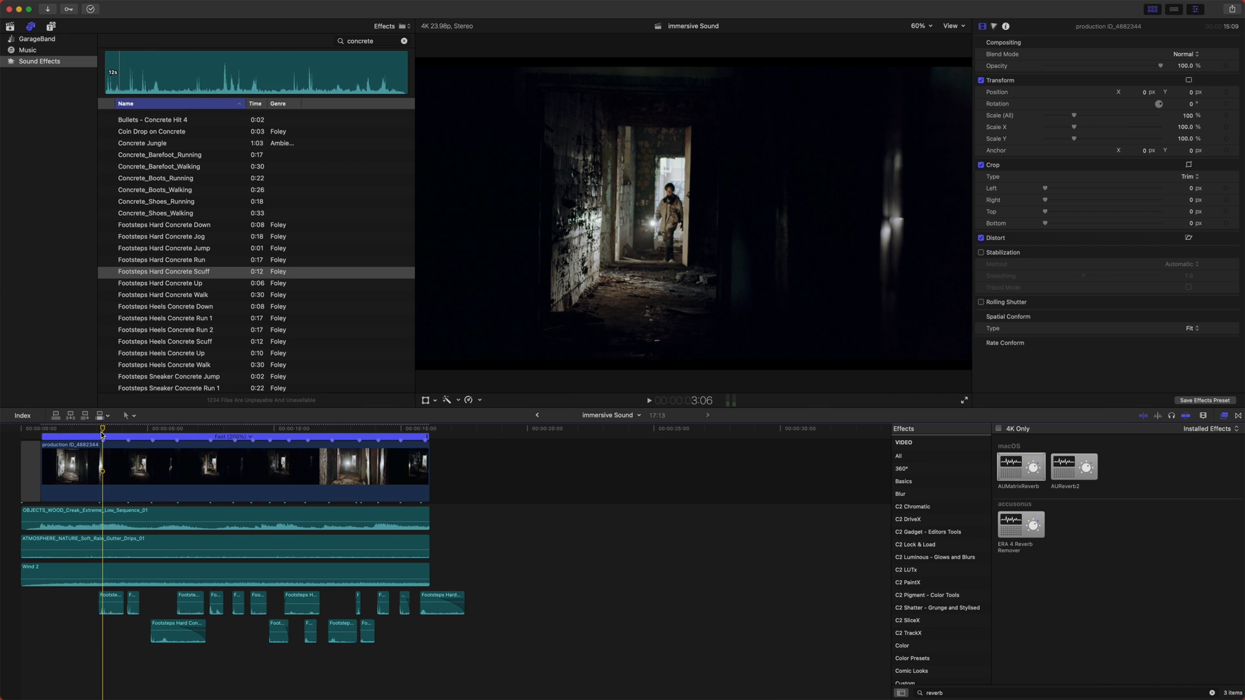
key(super+equal)
key(super+equal)
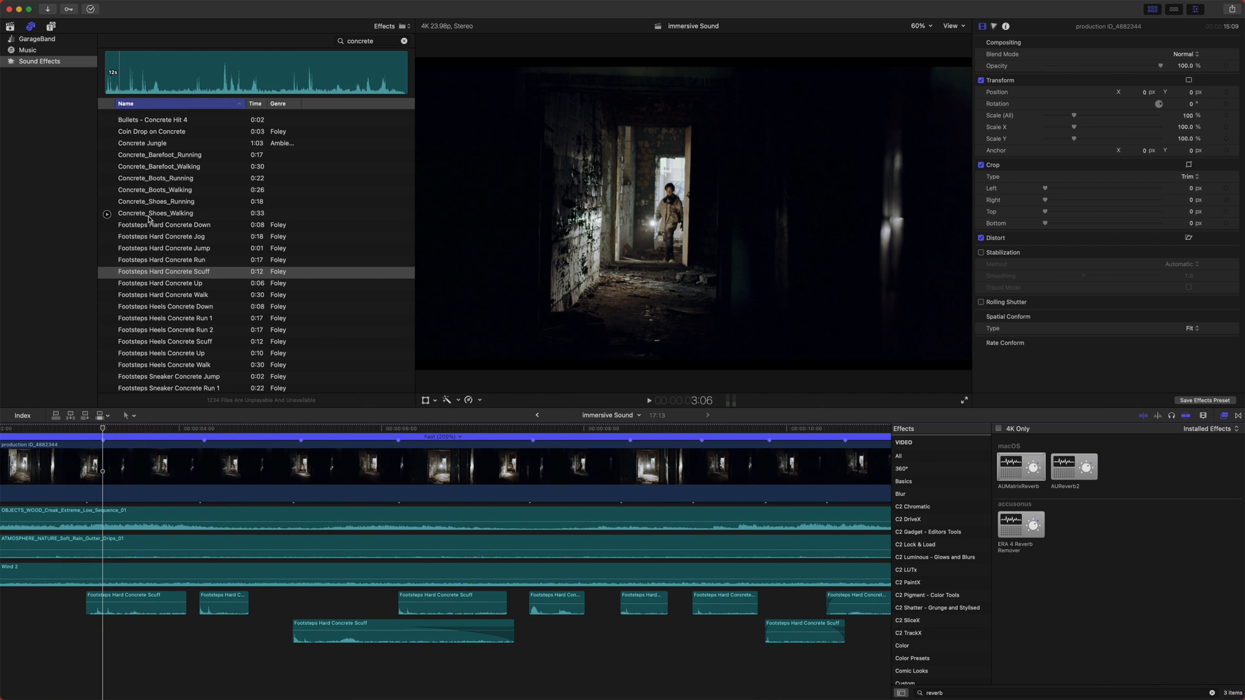
click(11, 27)
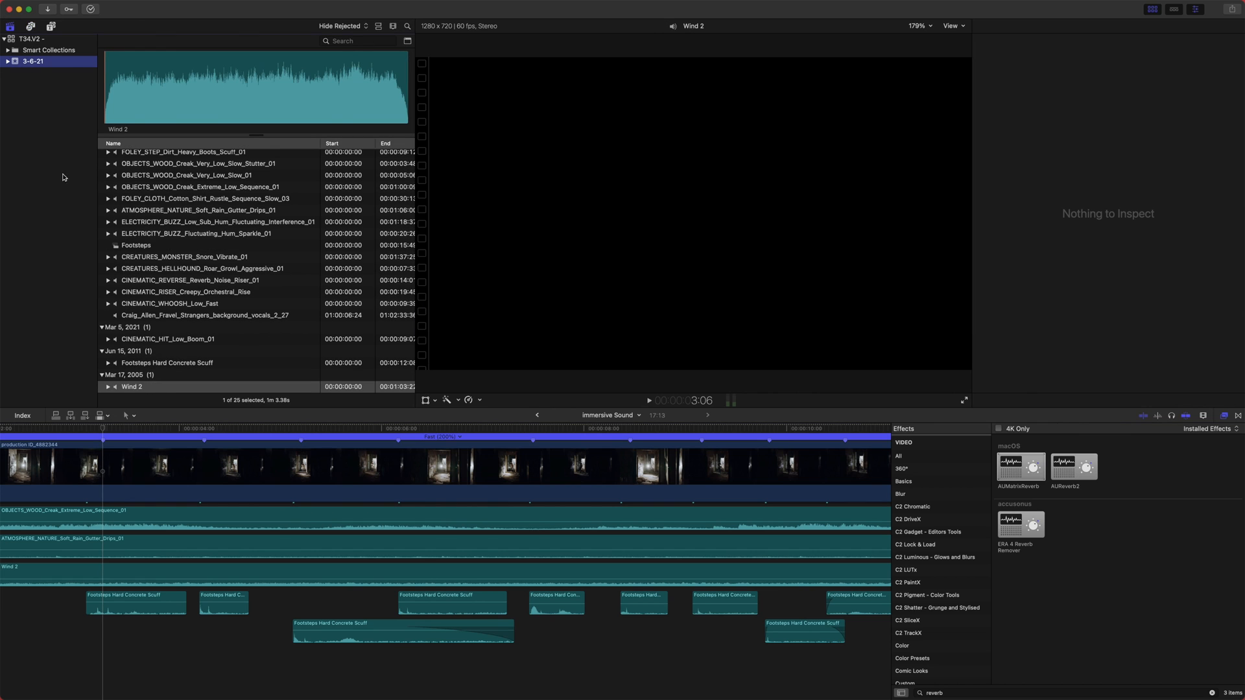
scroll(254, 271, up, 3)
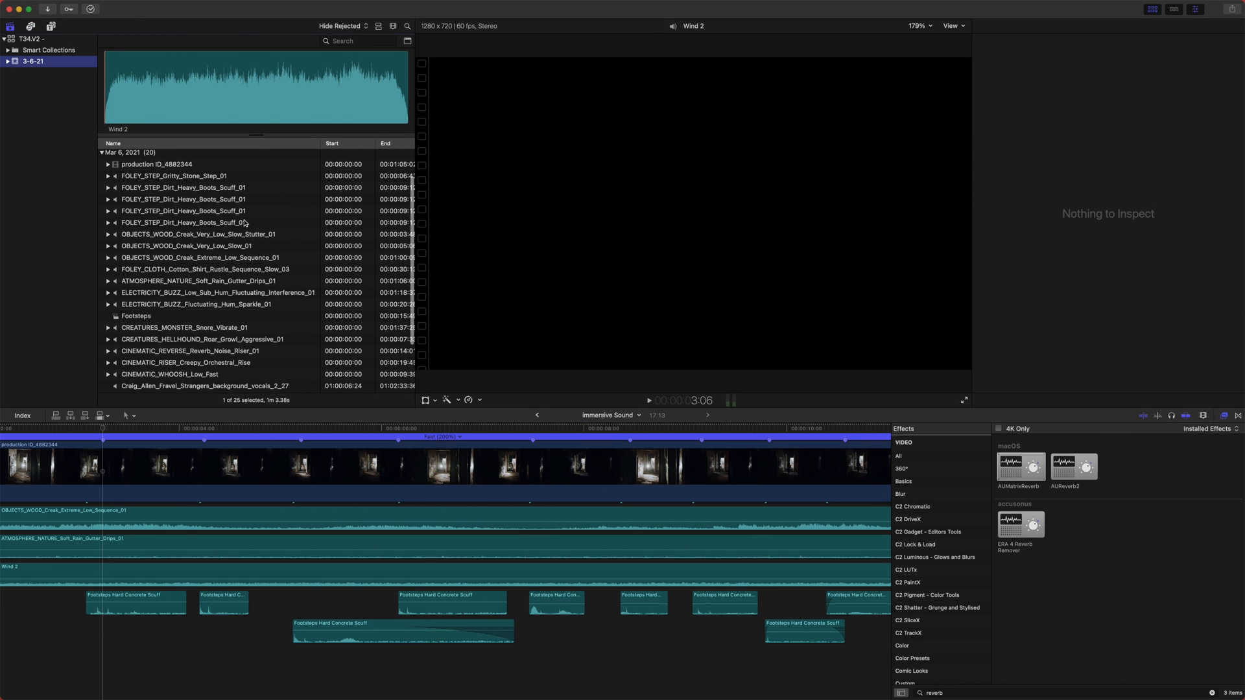
click(234, 189)
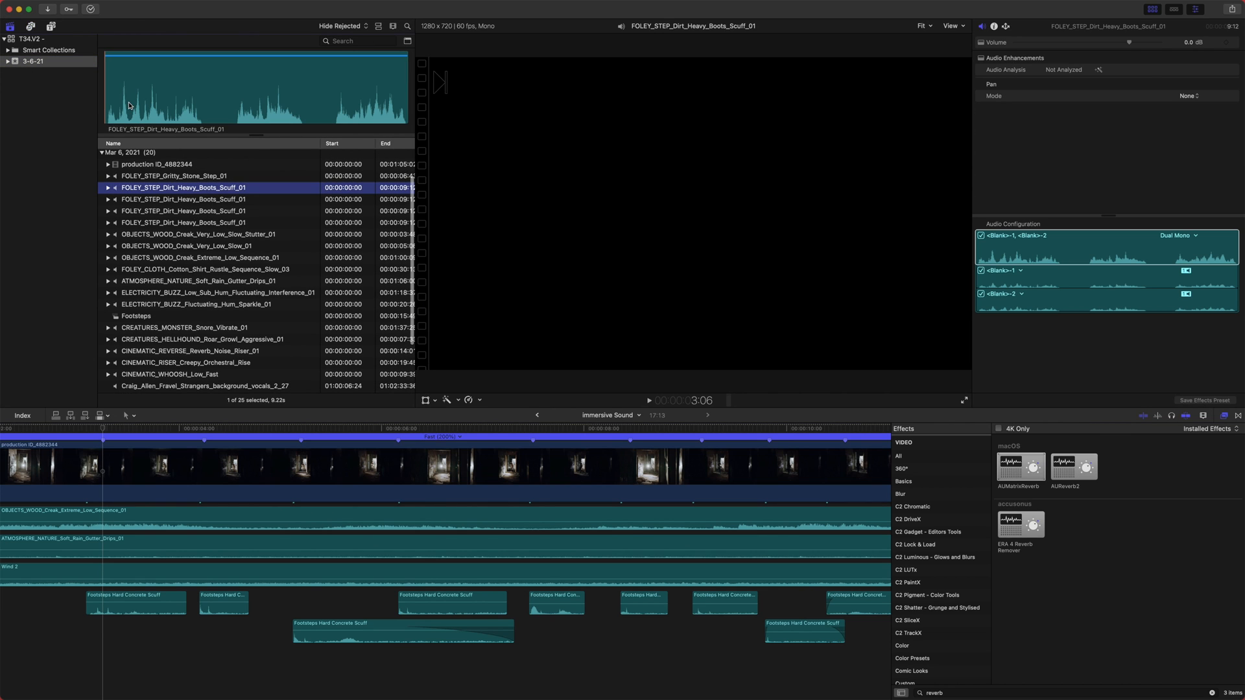
scroll(150, 195, up, 1)
click(151, 193)
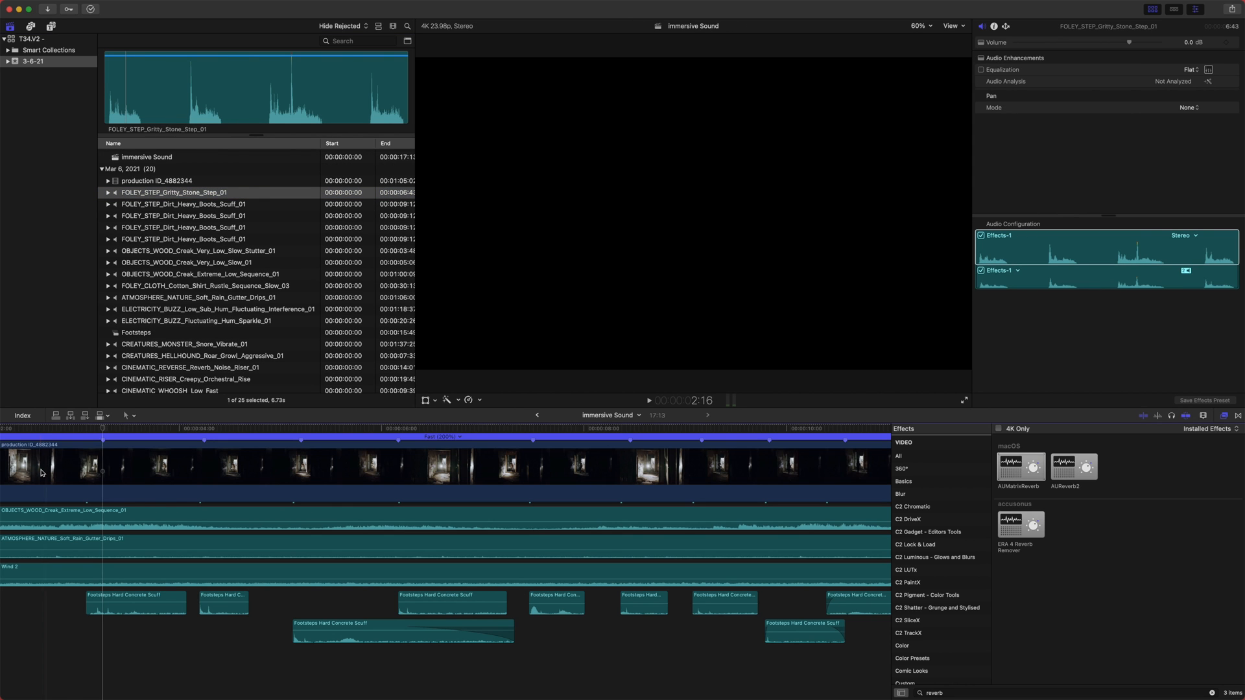
- Add FOLEY_STEP_Gritty_Stone_Step_01 beneath the concrete footsteps, starting at about 3:00, and play it with the mix
click(105, 639)
scroll(144, 546, left, 4)
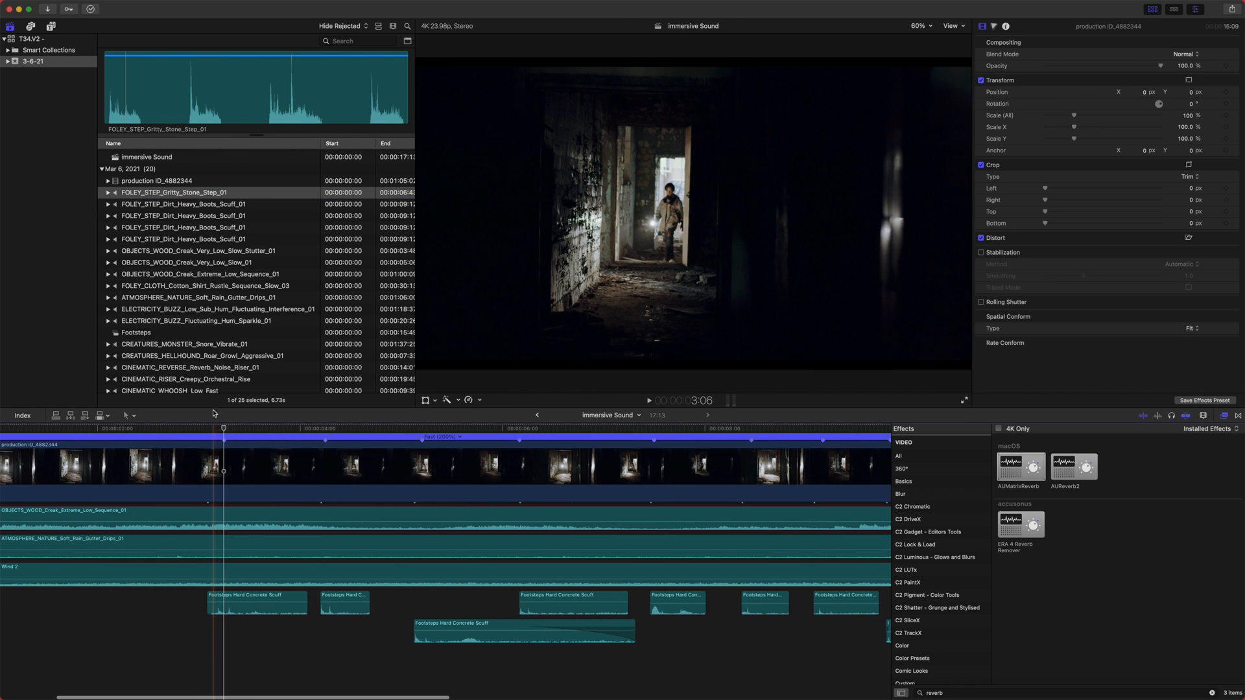
click(218, 429)
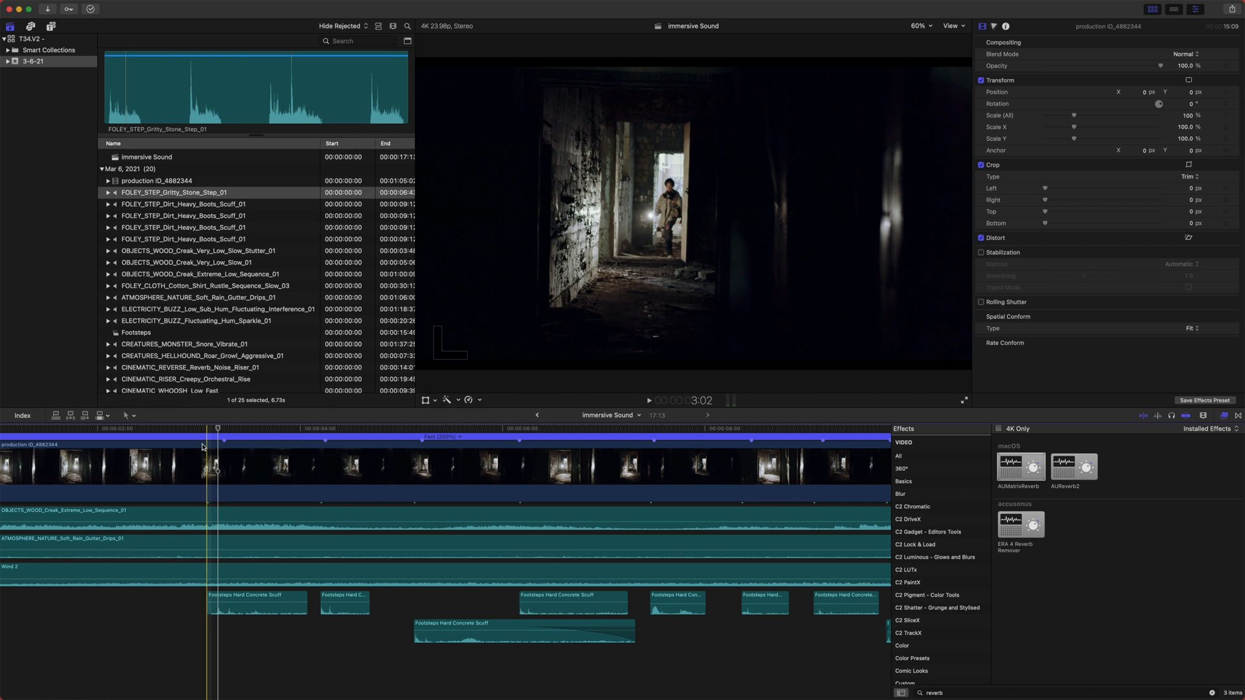
drag(224, 429, 650, 466)
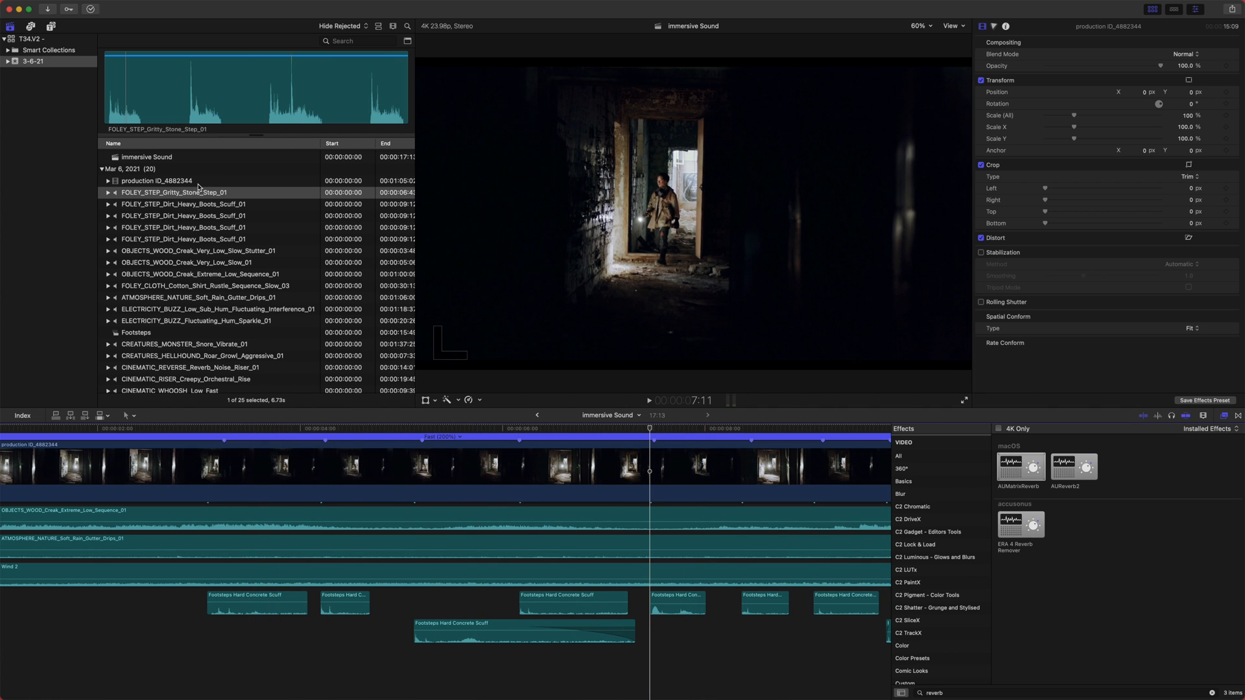
drag(182, 192, 217, 669)
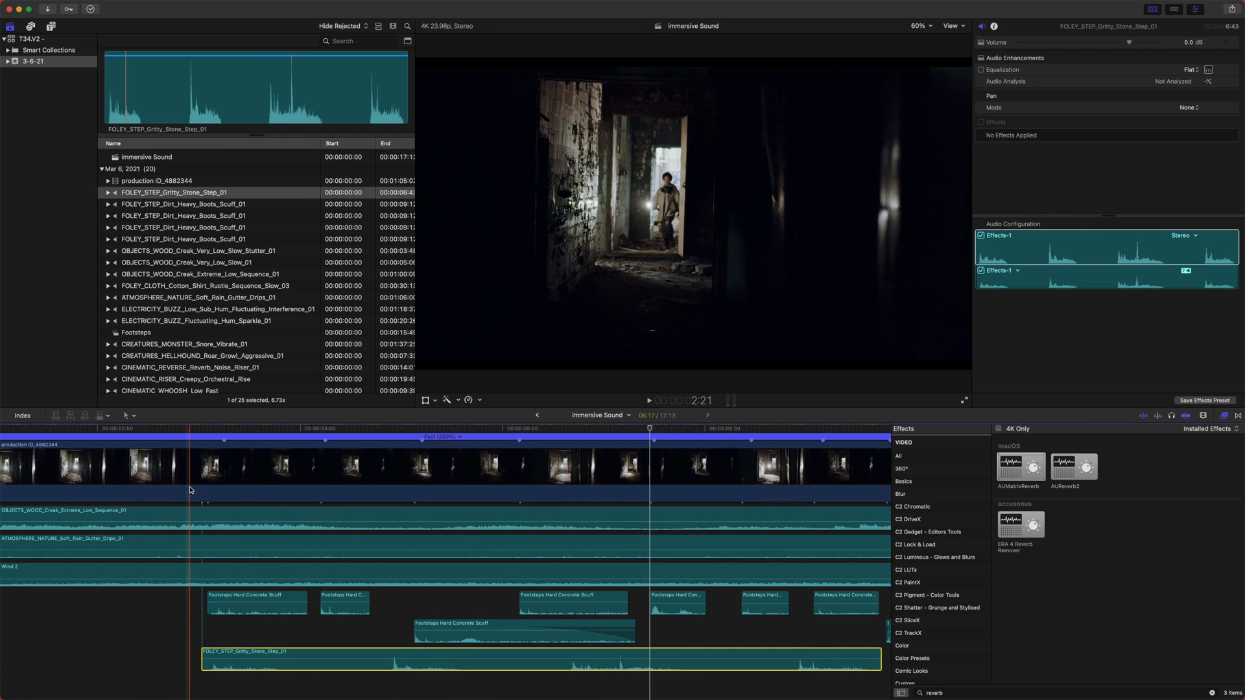
key(space)
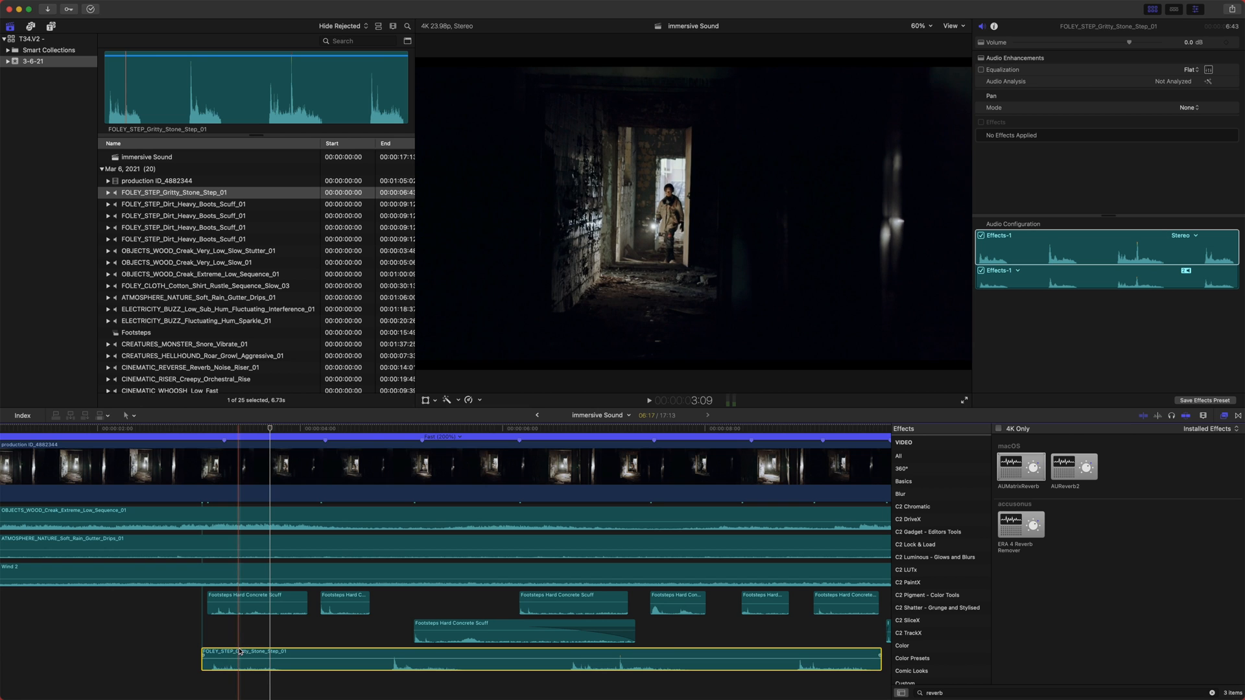
- Disable the wood creak, rain and wind clips and play the footstep layers on their own
drag(71, 624, 119, 526)
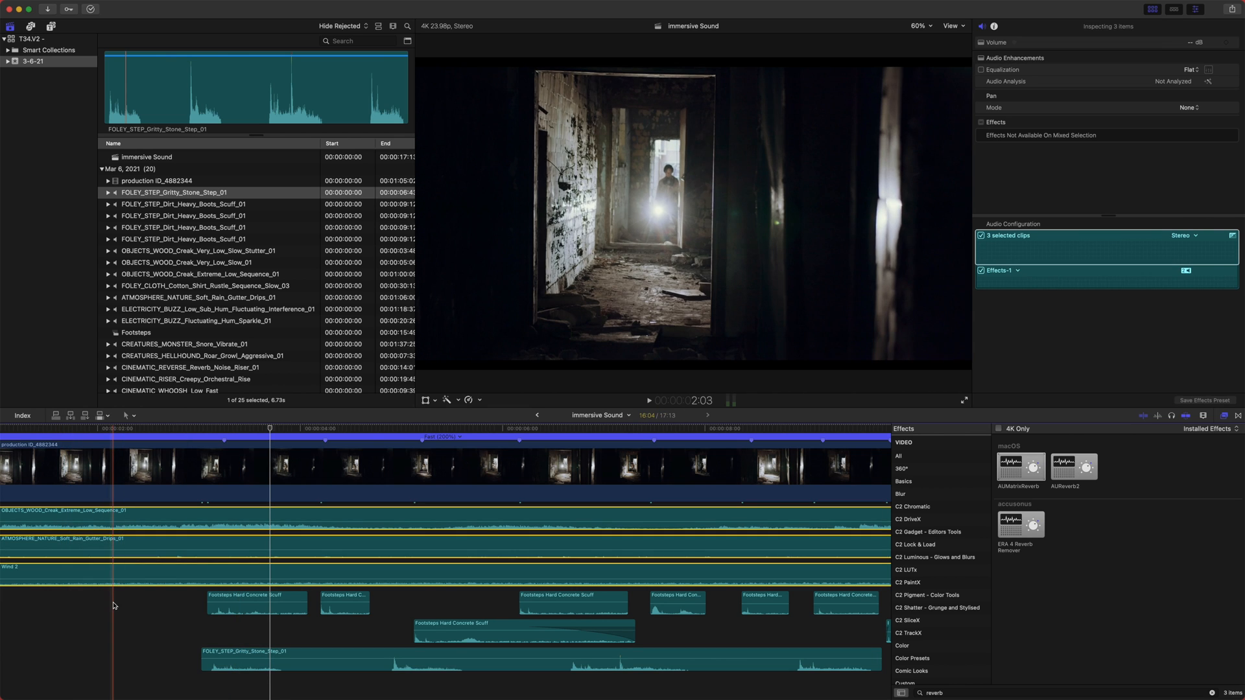
key(v)
scroll(200, 586, right, 2)
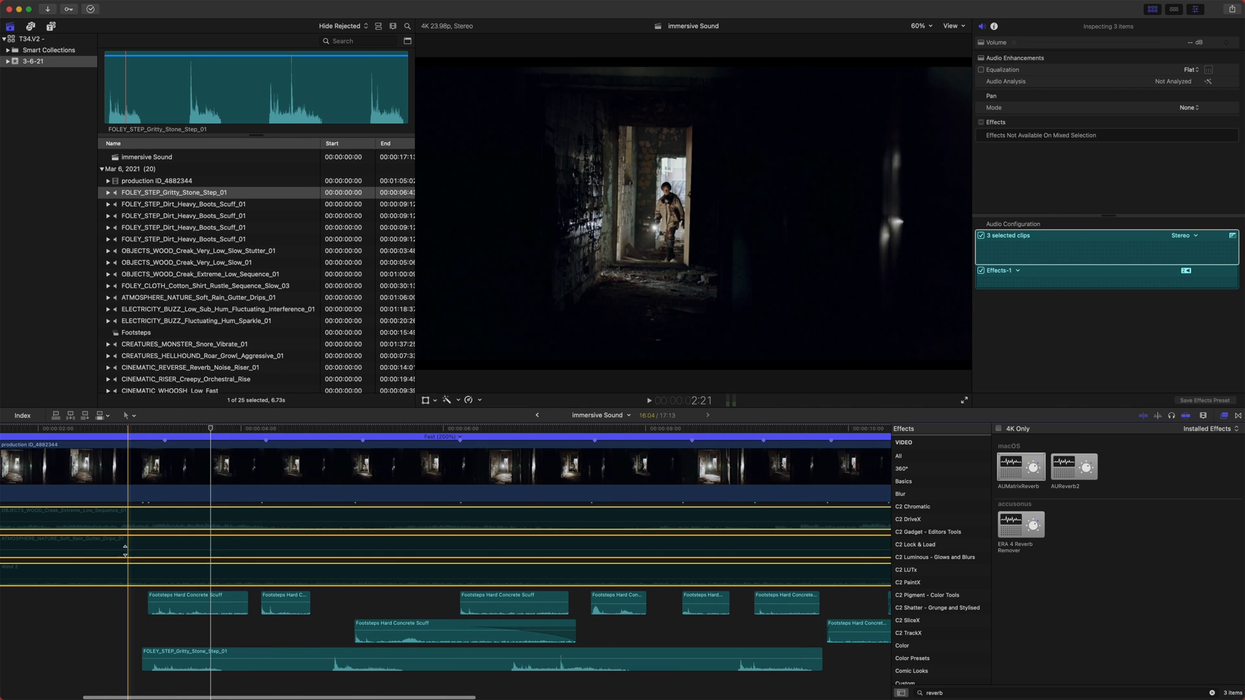
key(space)
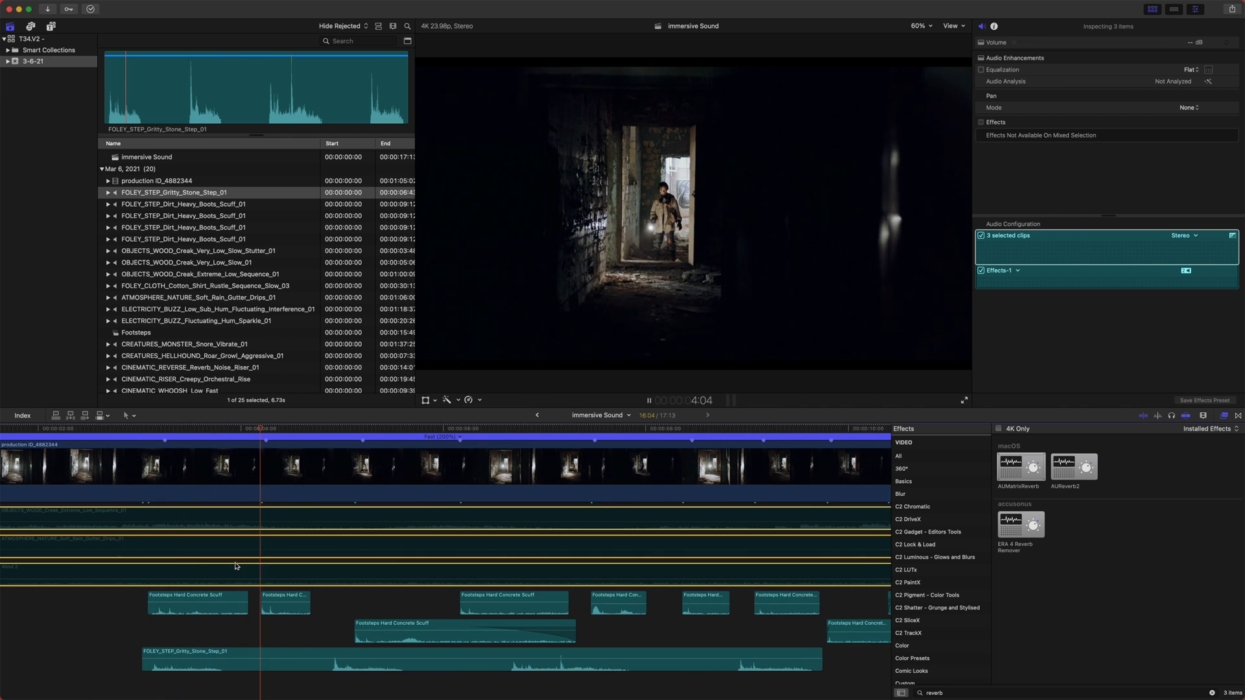
- Move the Gritty Stone Step clip later so its first peak lines up with the second footstep marker
click(193, 660)
key(space)
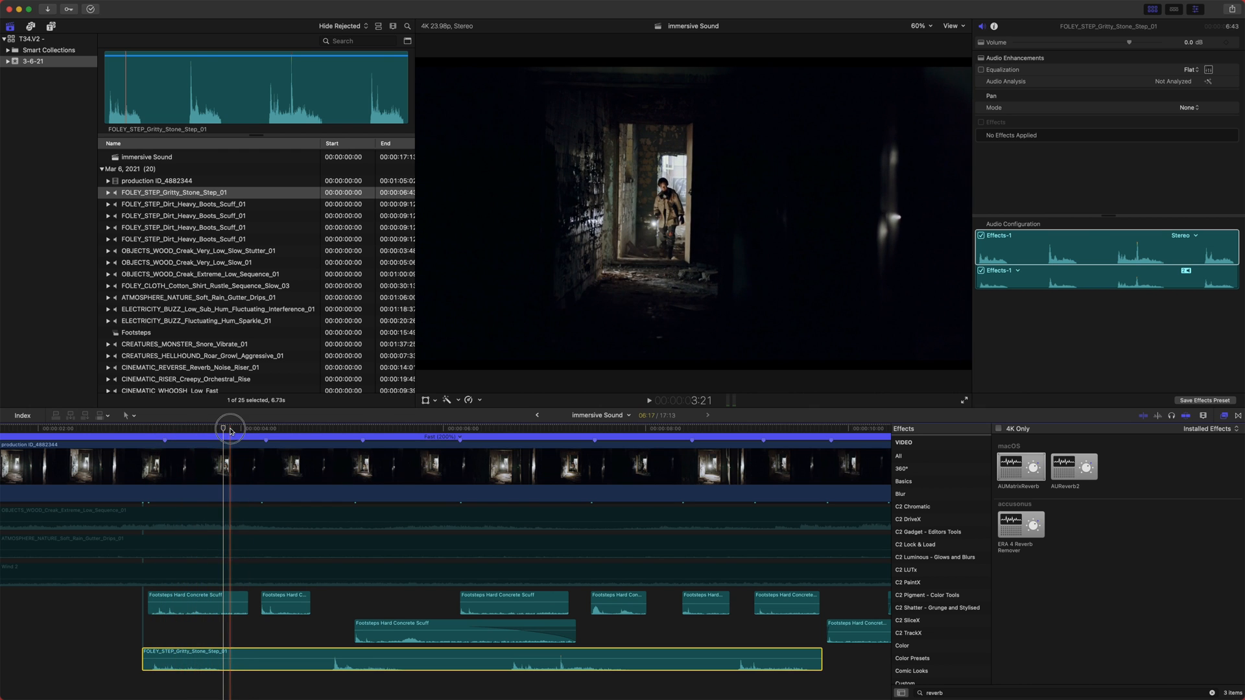
drag(251, 430, 260, 430)
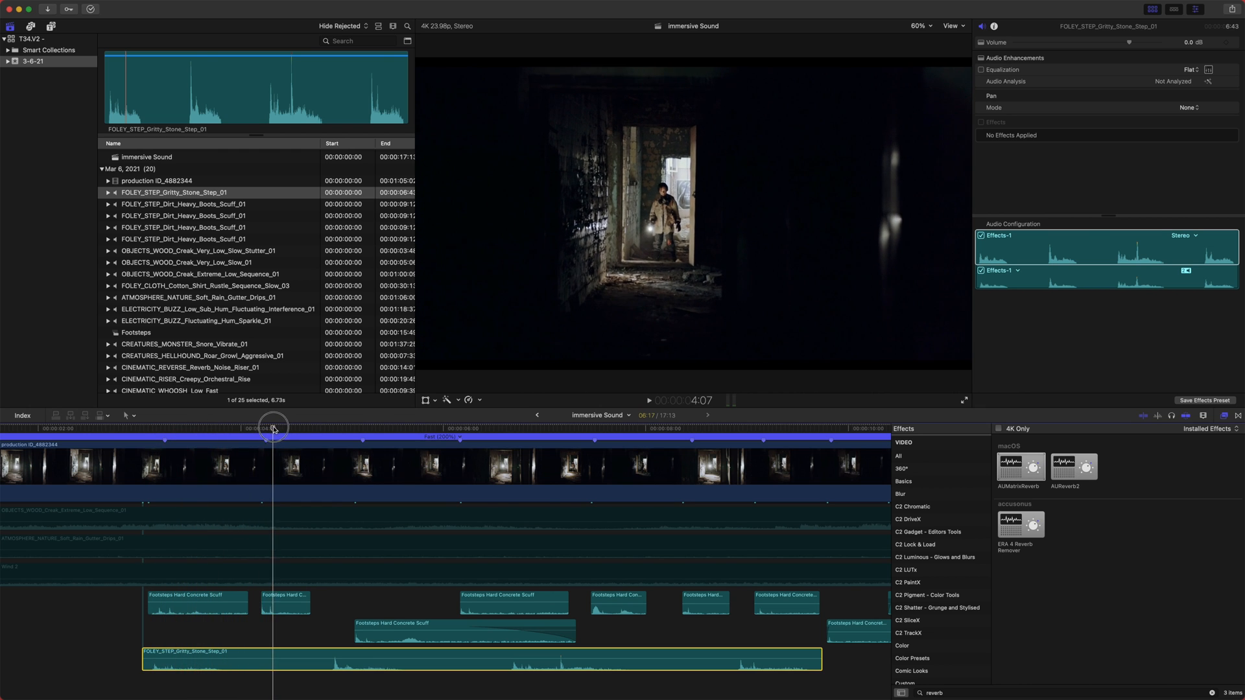
drag(193, 660, 299, 651)
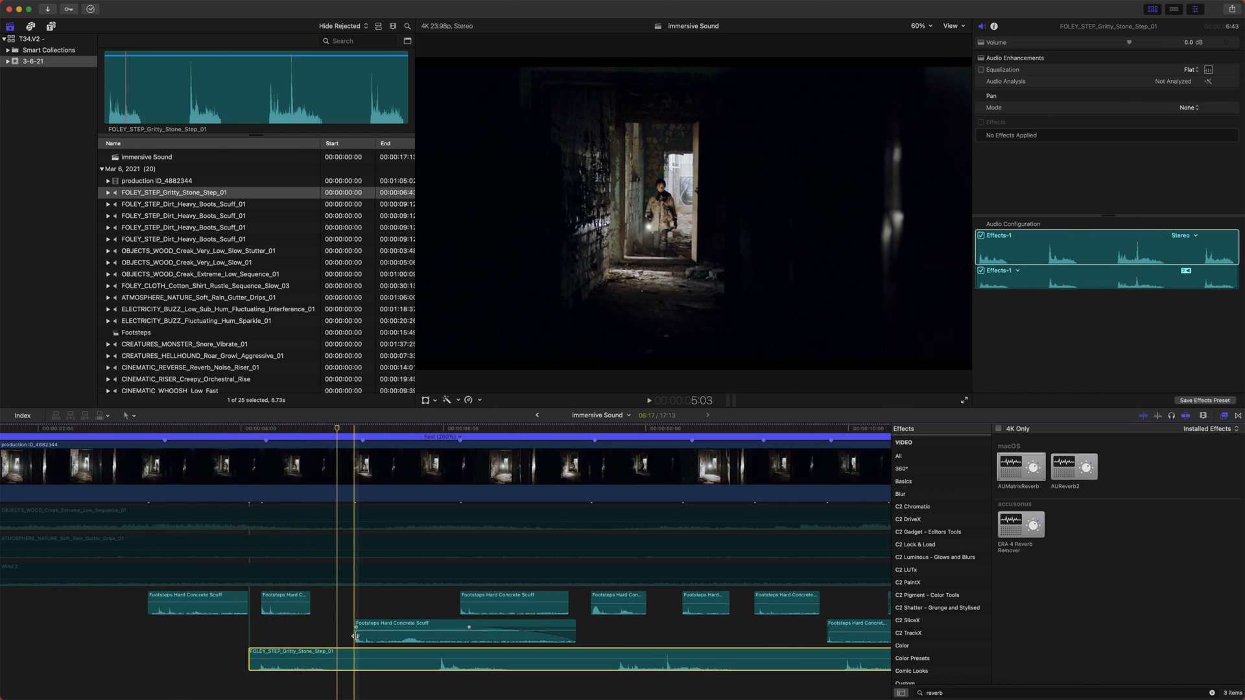
- Blade the Gritty Stone Step clip before its second peak and move the remainder to the marker just after 6:00
key(b)
click(422, 658)
drag(338, 431, 402, 437)
scroll(453, 528, right, 3)
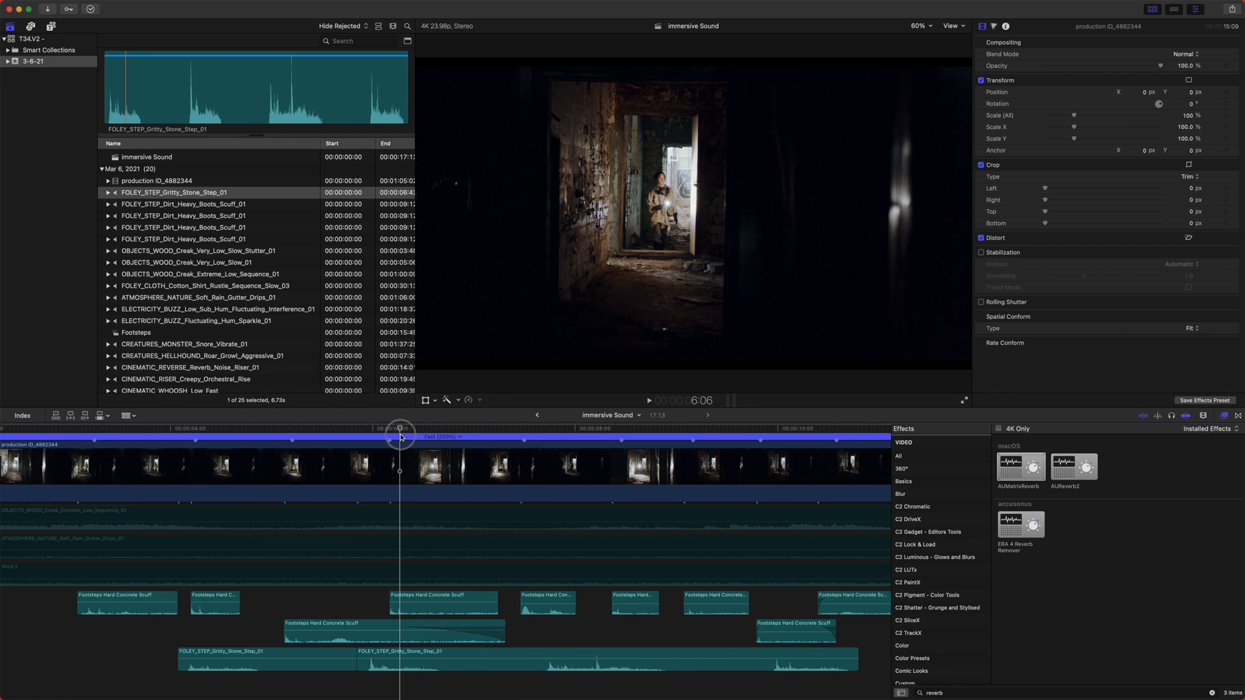
drag(400, 658, 426, 658)
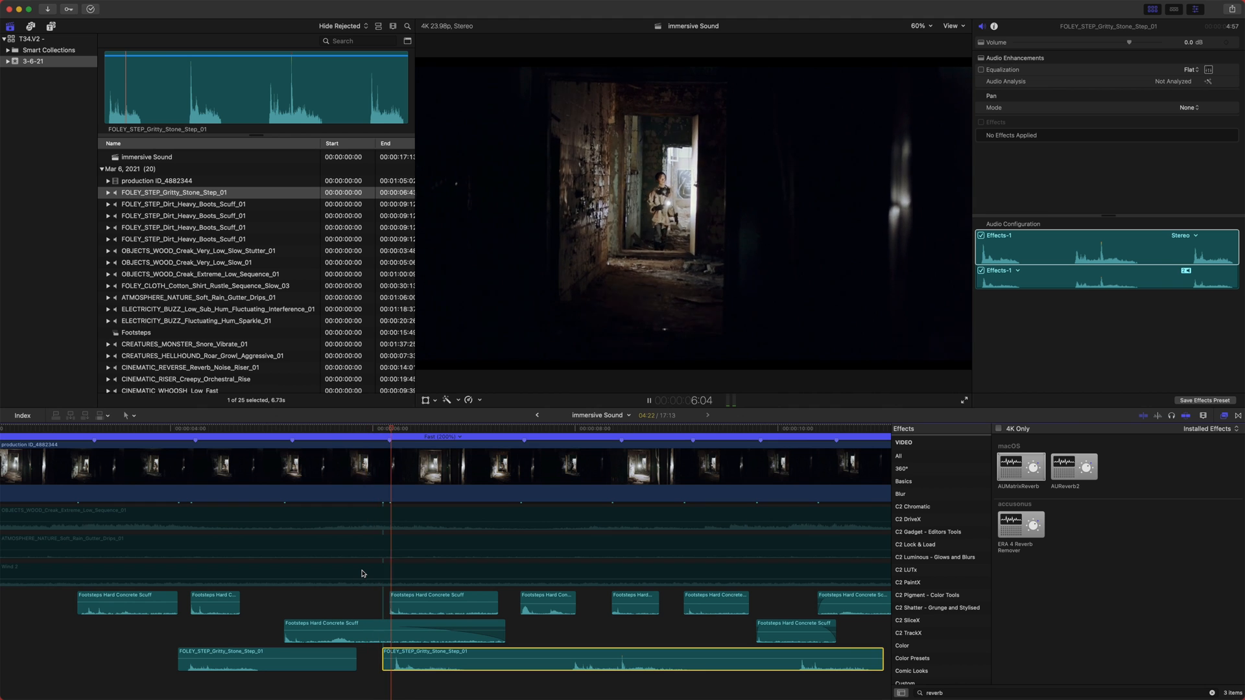
- Trim the start of the last Gritty Stone Step piece to just before its peak, a little after 13:00
scroll(364, 575, right, 2)
key(space)
drag(576, 664, 679, 665)
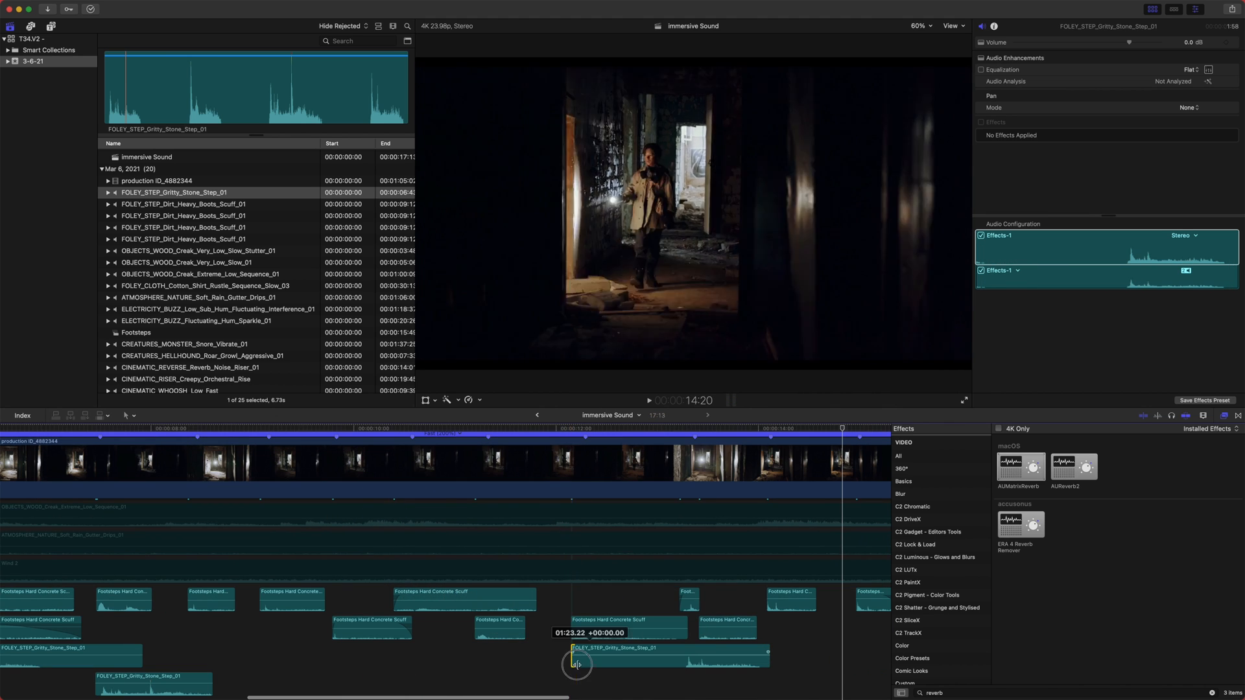
- Check FOLEY_STEP_Dirt_Heavy_Boots_Scuff_01 in the browser, and play the layered footsteps from just before the first Gritty Stone Step piece
scroll(648, 622, right, 5)
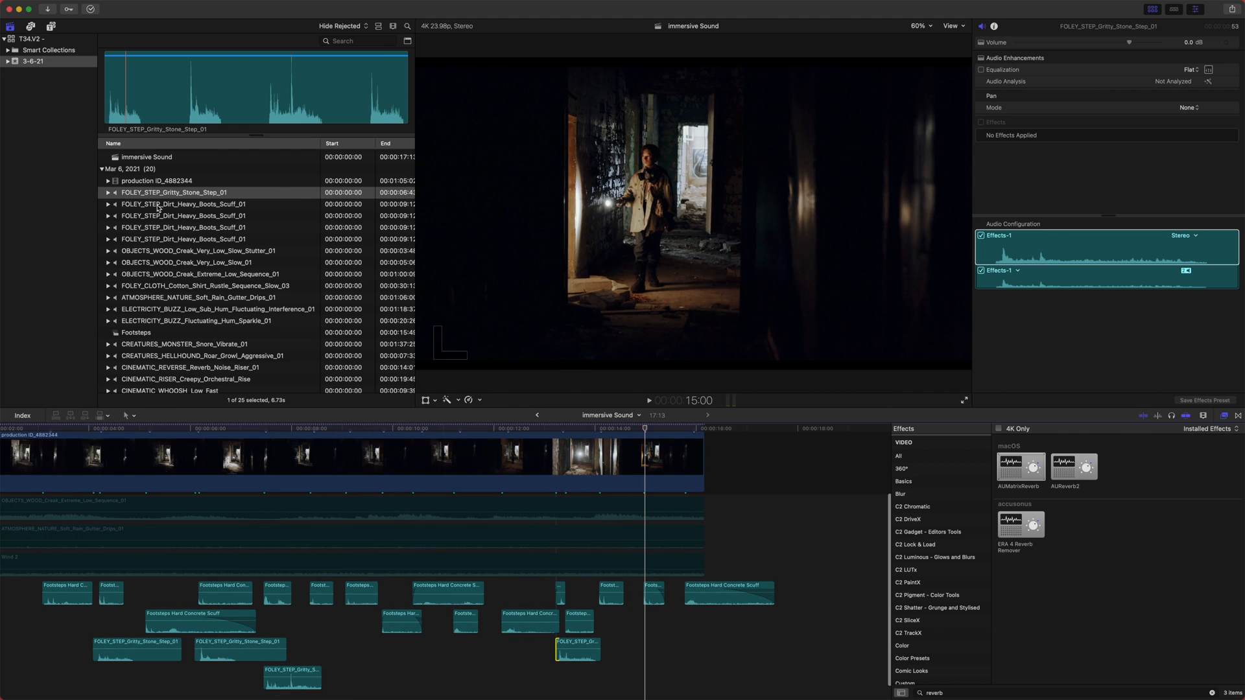
click(163, 206)
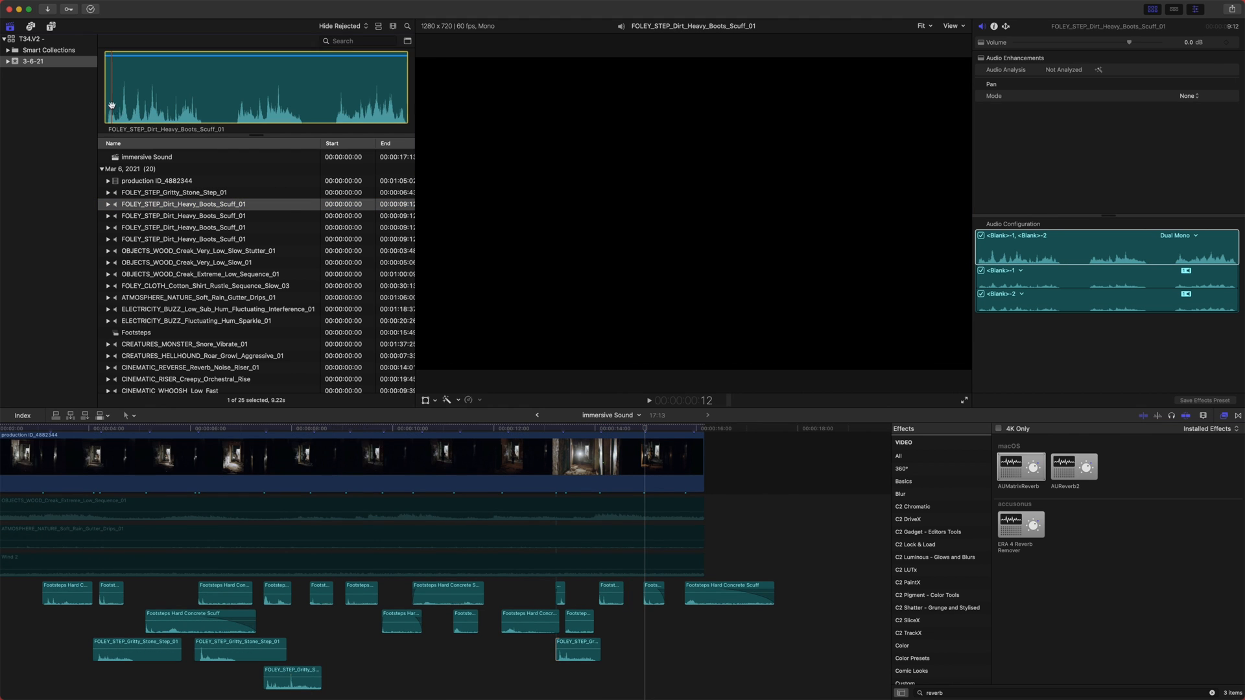
click(190, 540)
scroll(233, 528, left, 2)
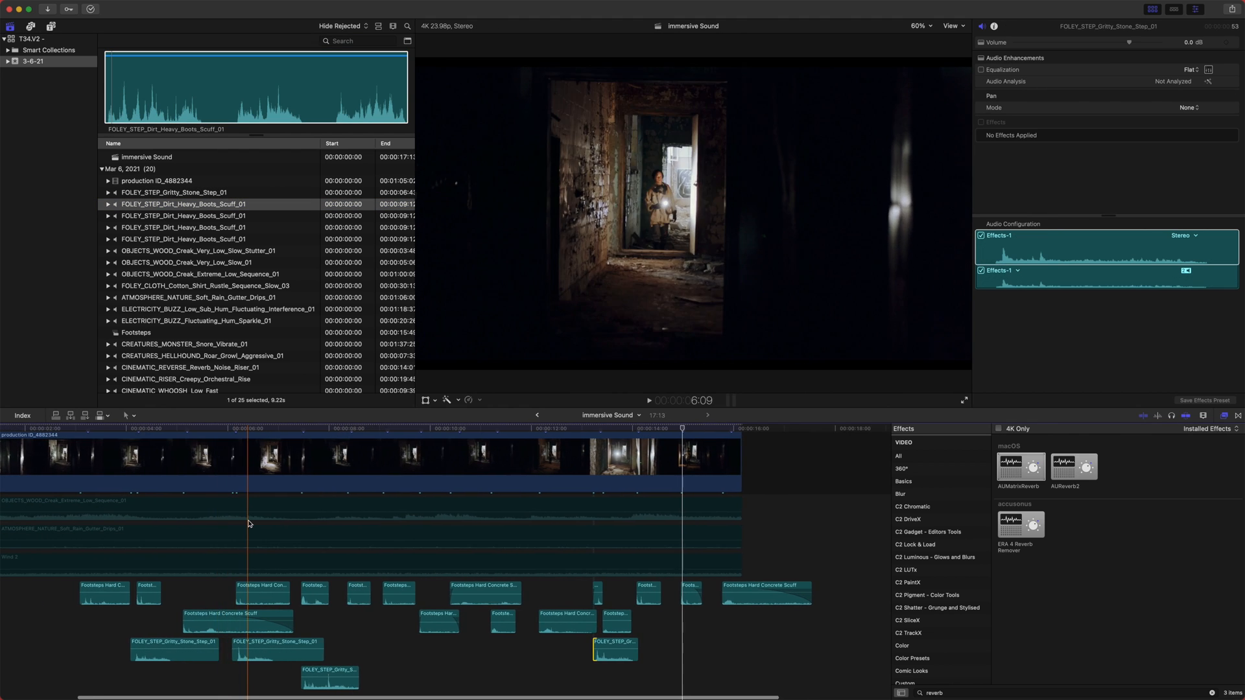
drag(244, 430, 117, 433)
key(space)
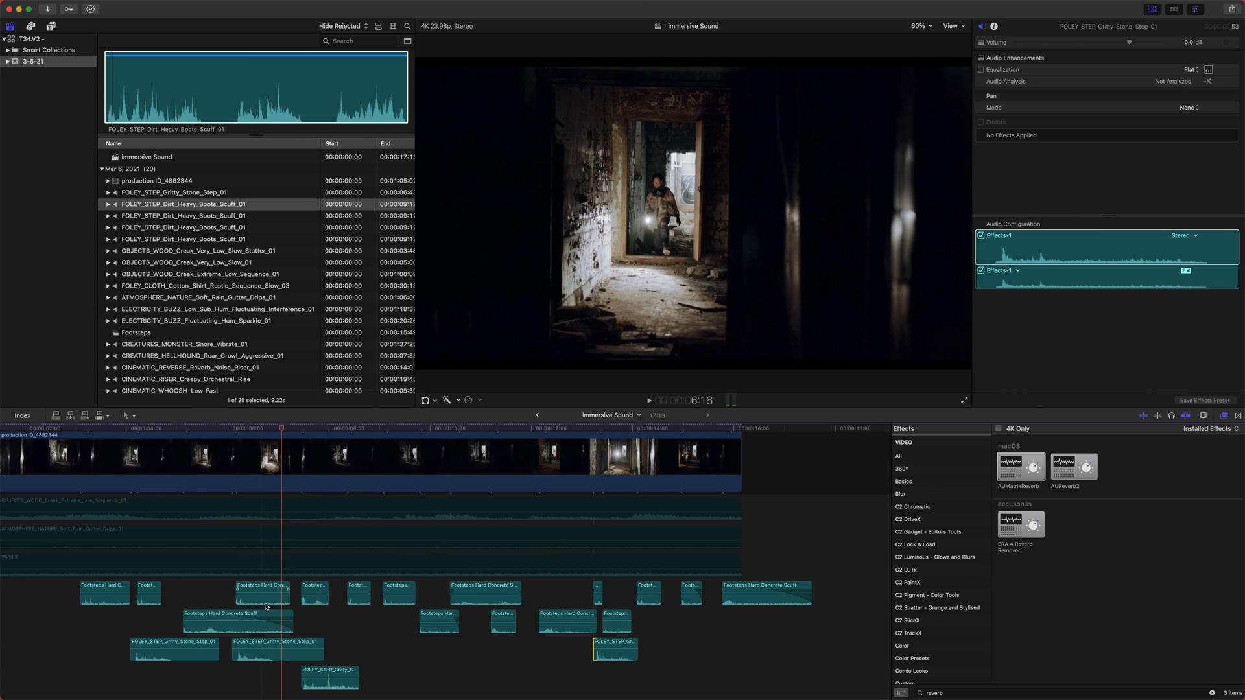
- Play back the second and third Gritty Stone Step pieces to check their timing against the picture
click(264, 645)
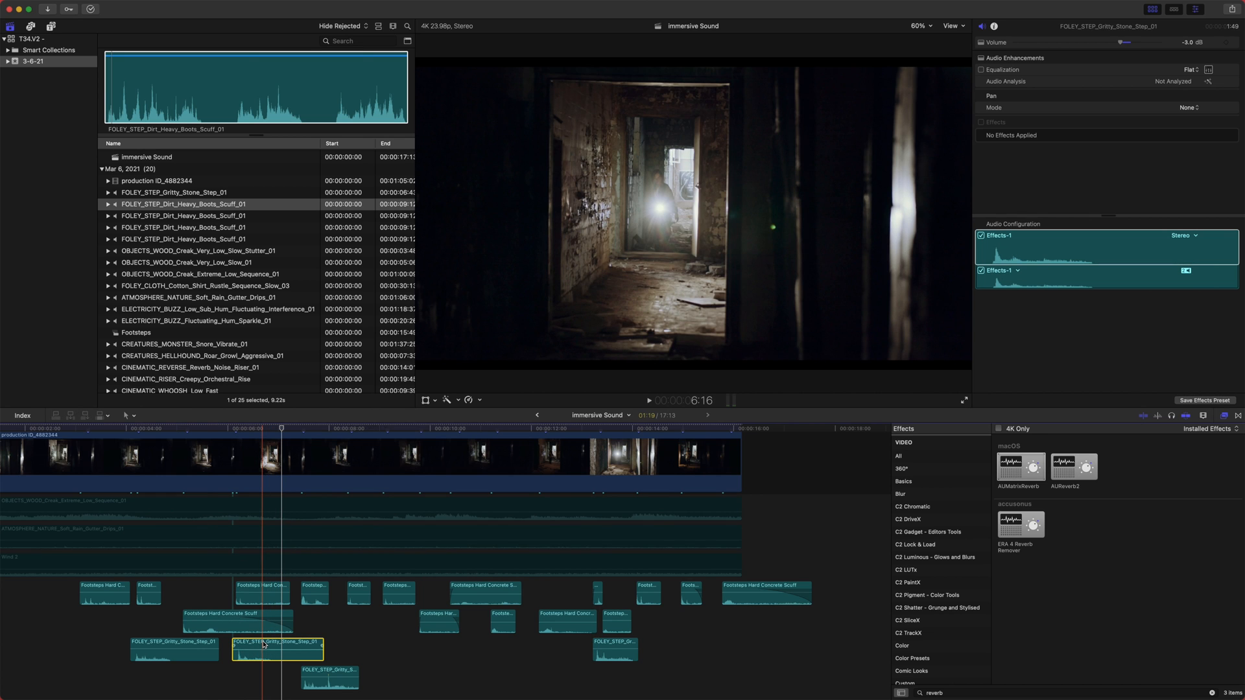
key(space)
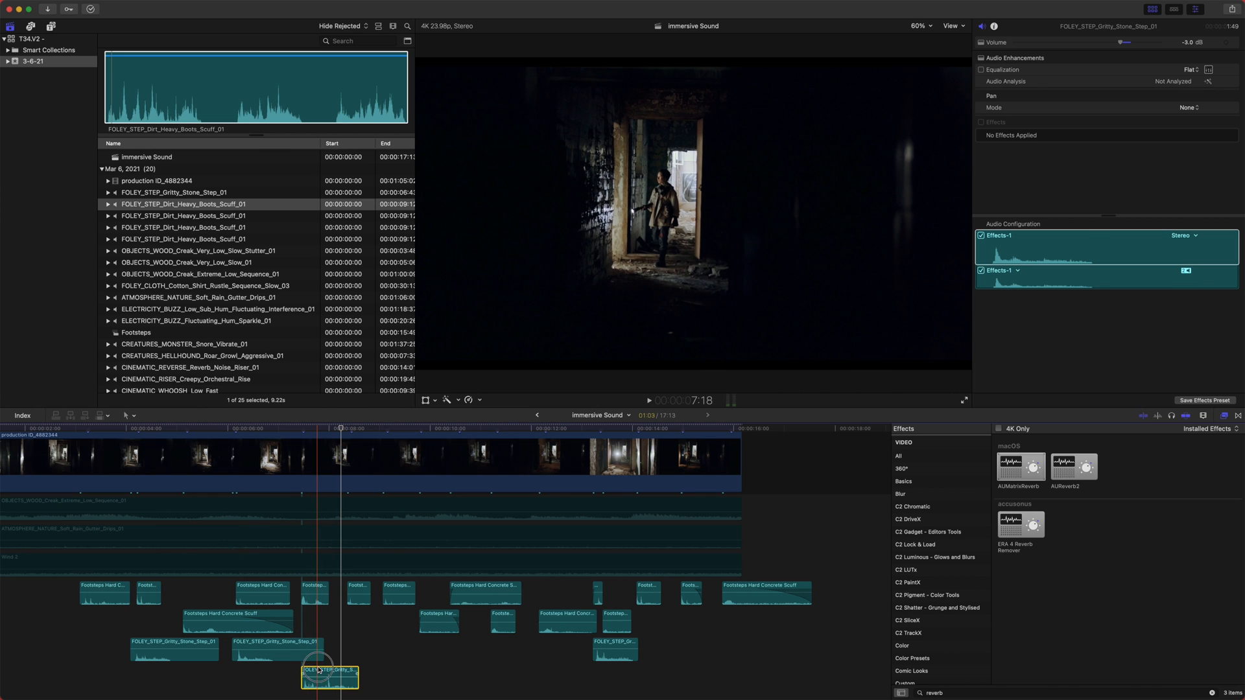
key(space)
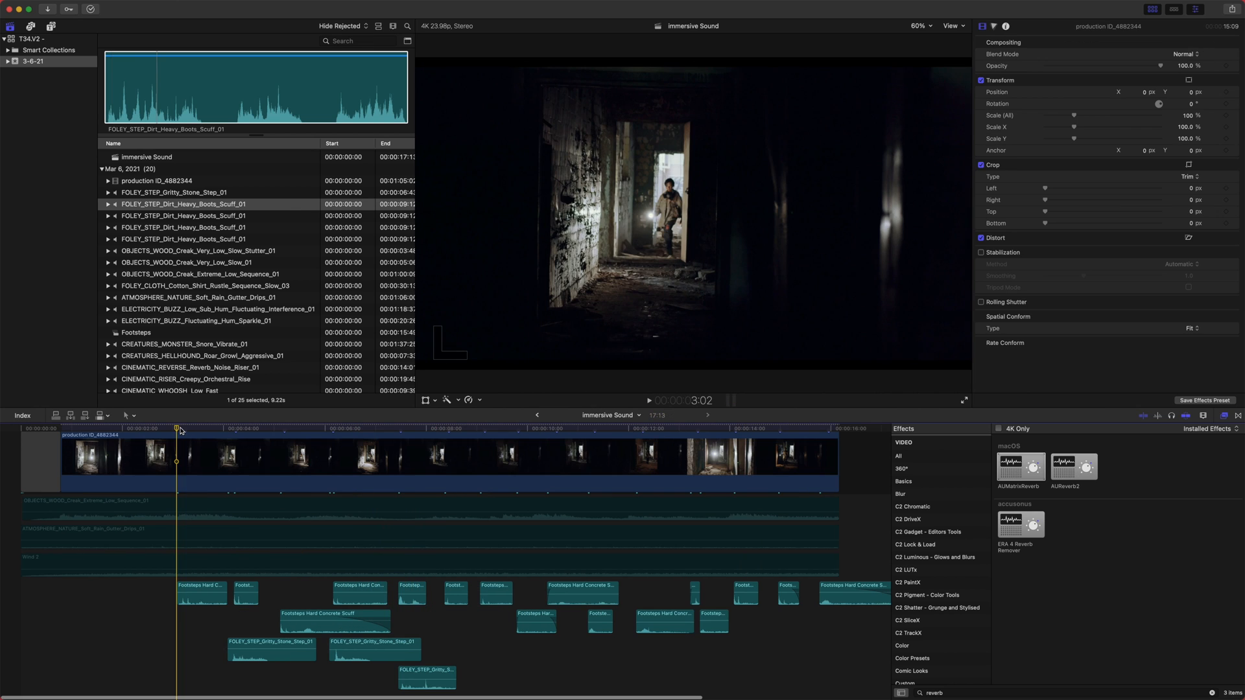
- Show the video clip's retime editor, then place FOLEY_STEP_Dirt_Heavy_Boots_Scuff_01 under the video at about 2:08, before the first concrete footstep
drag(175, 431, 127, 439)
key(super+r)
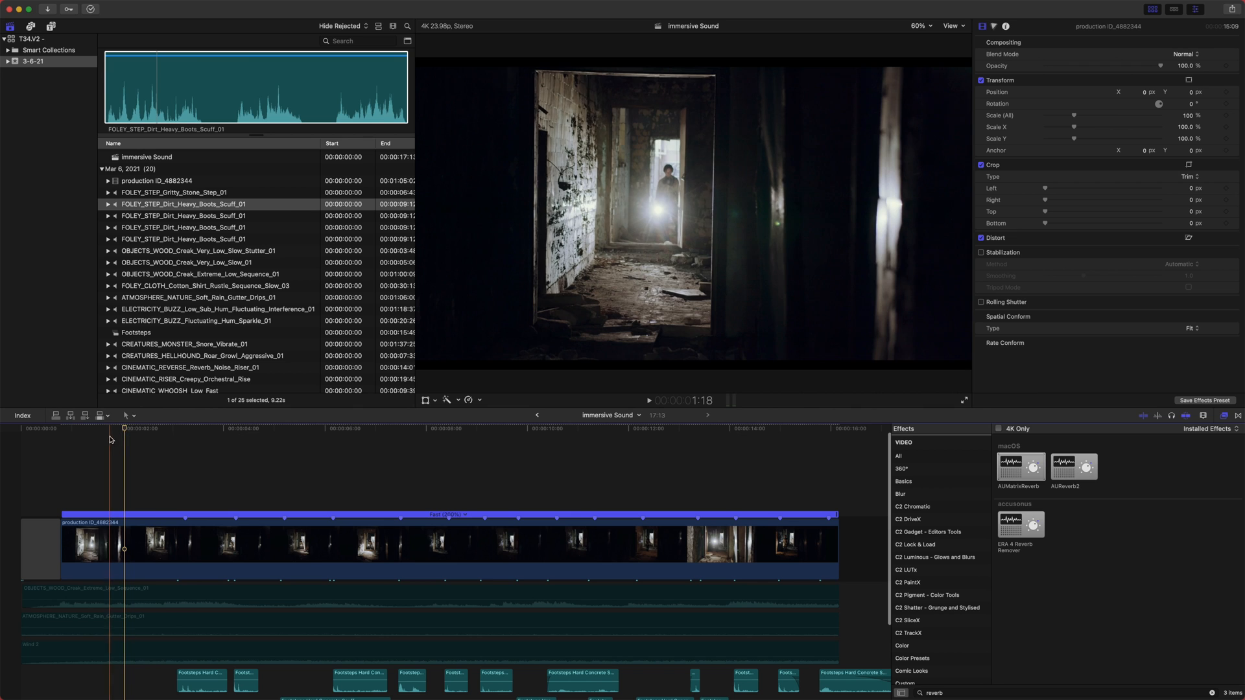
key(space)
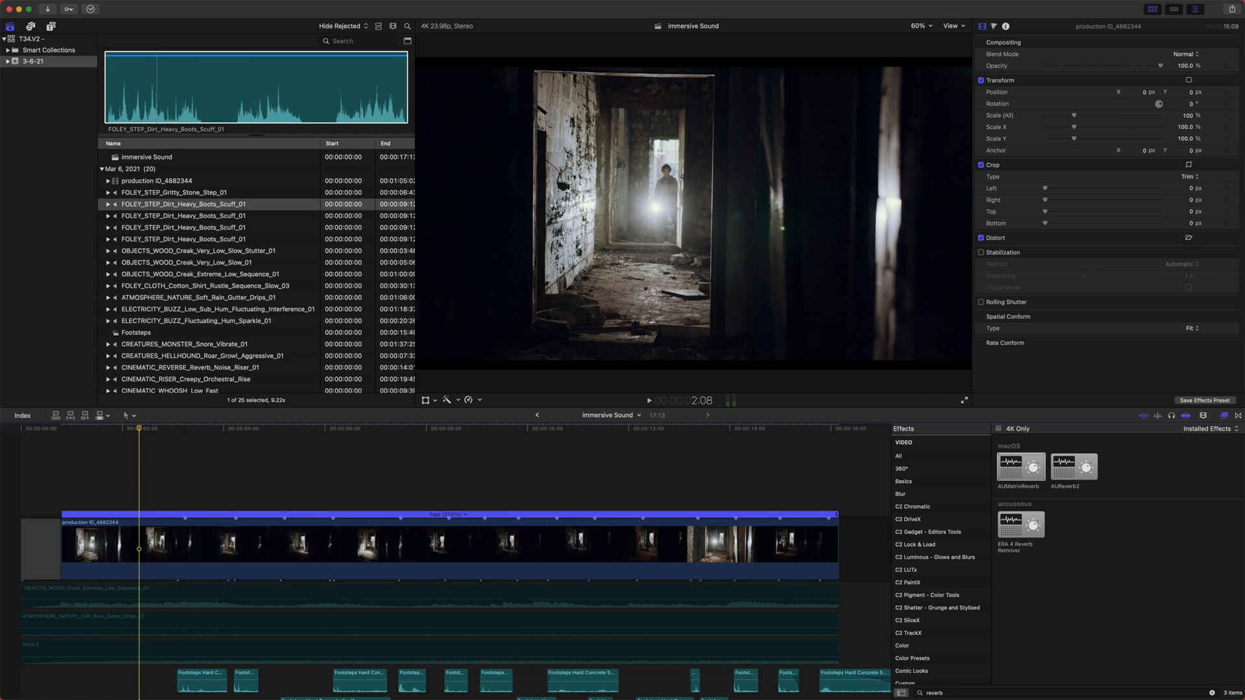
scroll(428, 564, down, 5)
drag(132, 209, 141, 628)
key(space)
key(space)
- Blade the Dirt Heavy Boots Scuff clip just after 3:00, disable the long remainder, and play the section back
key(super+b)
click(199, 624)
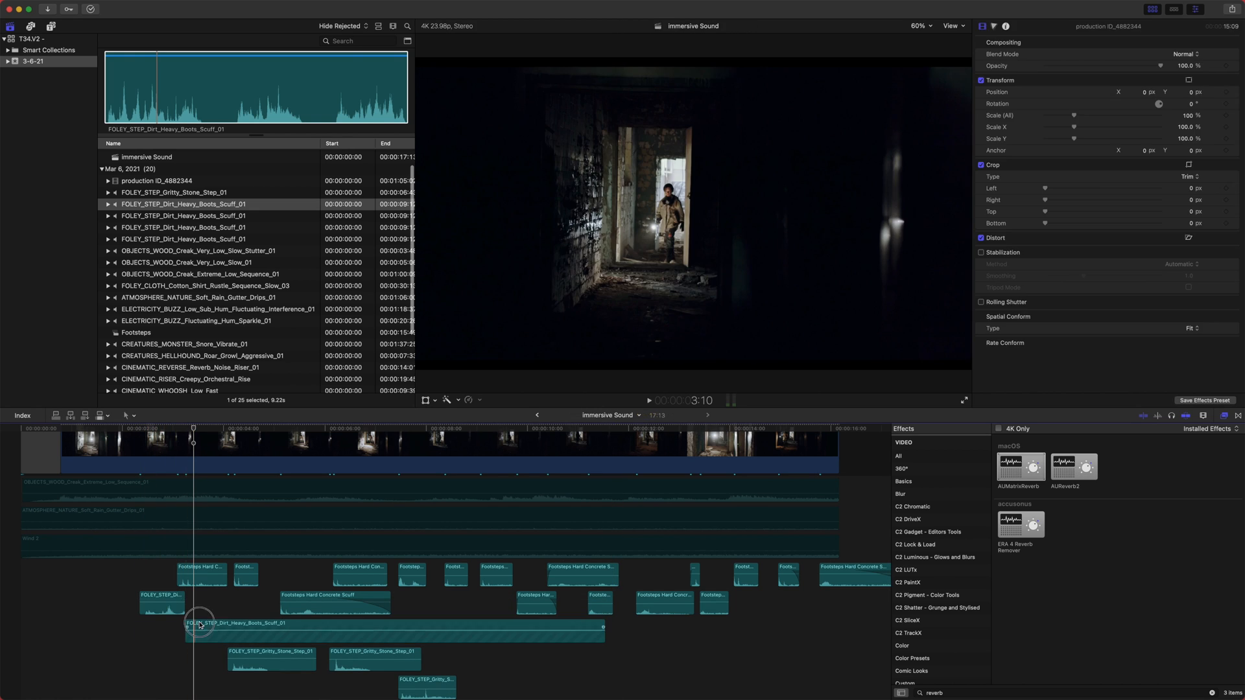
drag(181, 600, 173, 600)
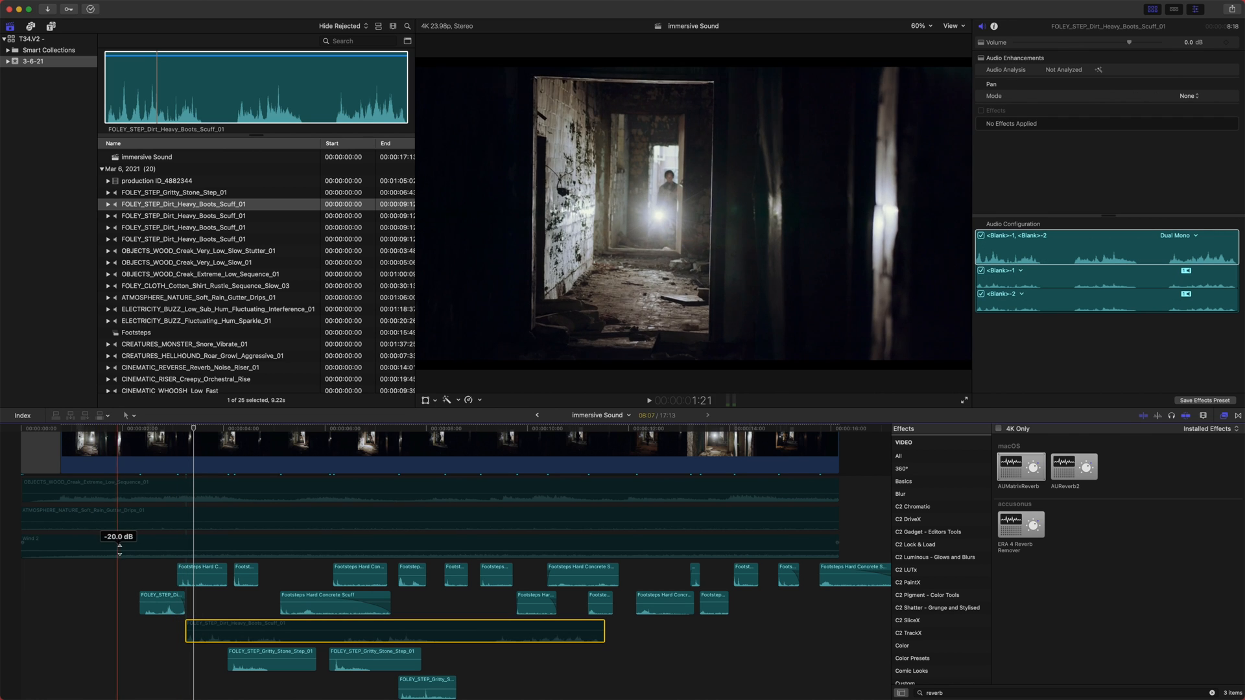
key(space)
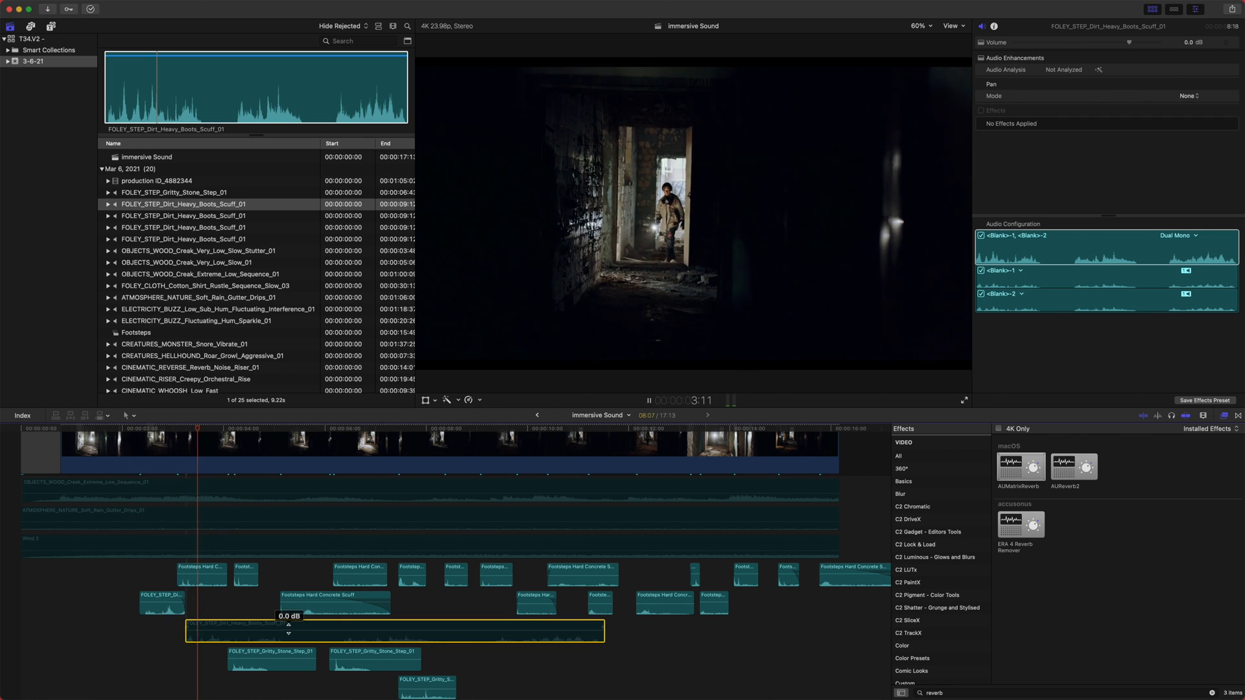
scroll(234, 565, right, 2)
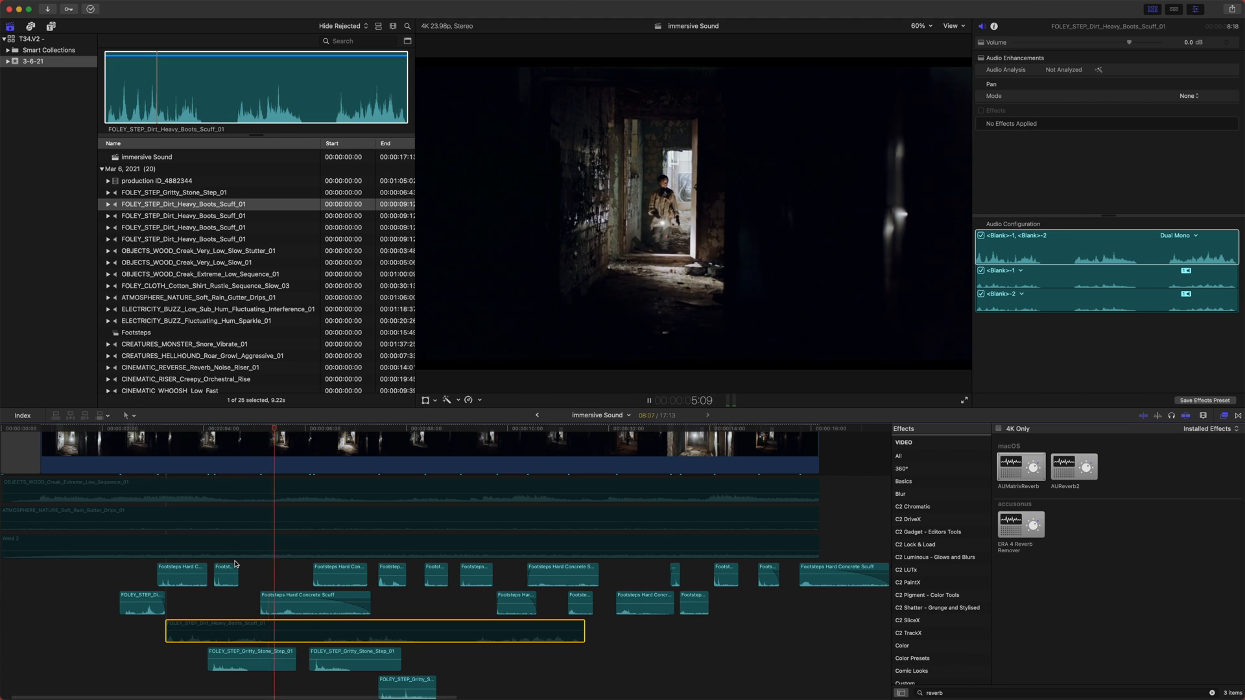
key(space)
- Move the remaining Boots Scuff clip to just after 5:00, blade it just past 6:00, and enable only the piece before the cut
drag(231, 632, 331, 628)
key(b)
click(314, 627)
key(a)
click(343, 628)
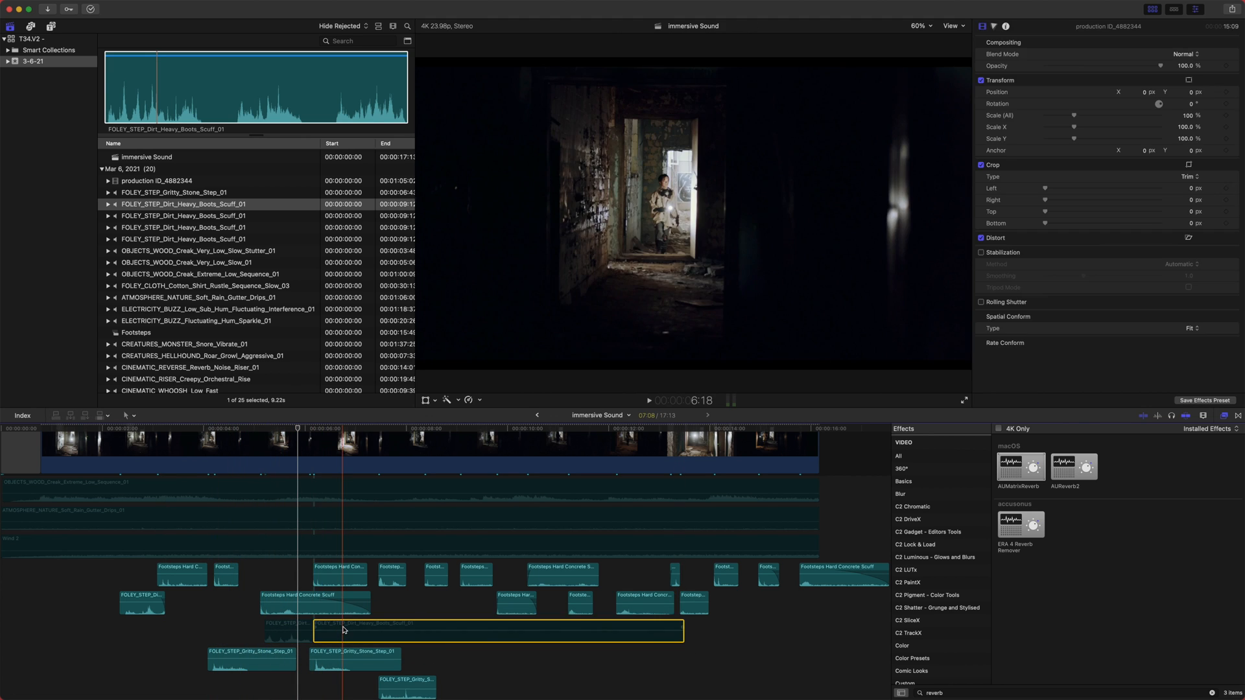
key(v)
click(292, 629)
key(v)
click(325, 627)
key(v)
- Nudge the short Footsteps Hard Concrete Scuff pieces between 13:00 and 15:00 slightly earlier to match the walking, checking with playback
key(space)
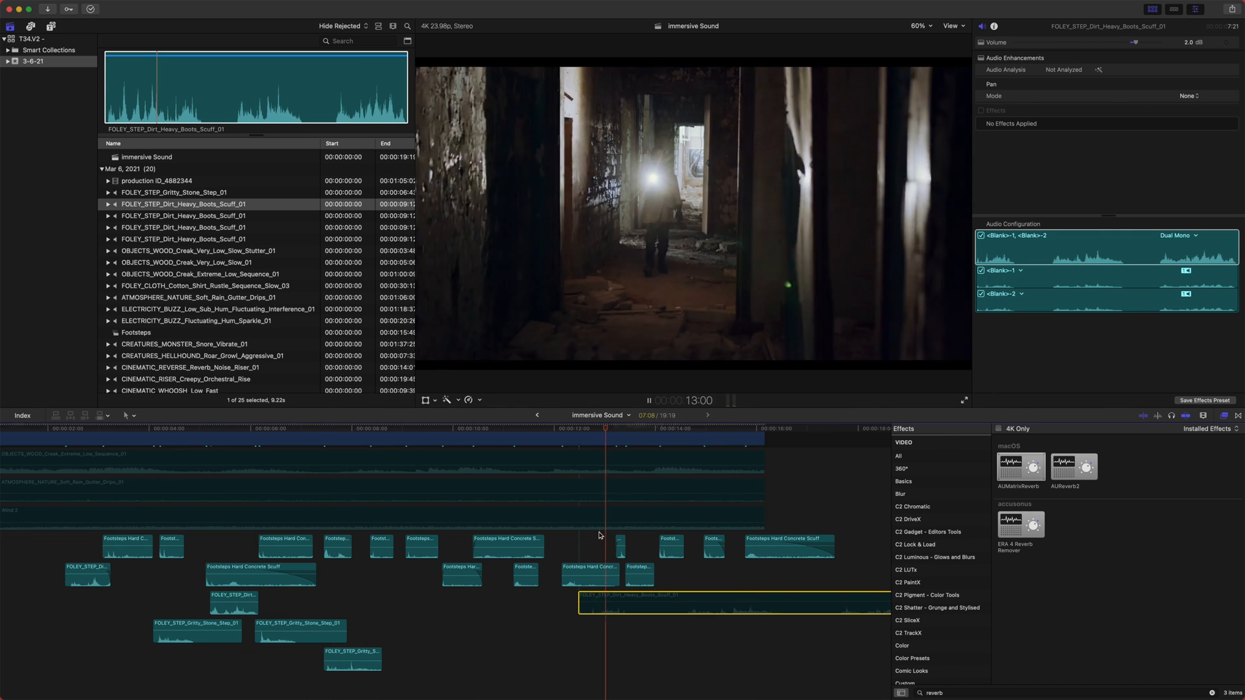
key(space)
drag(623, 539, 619, 535)
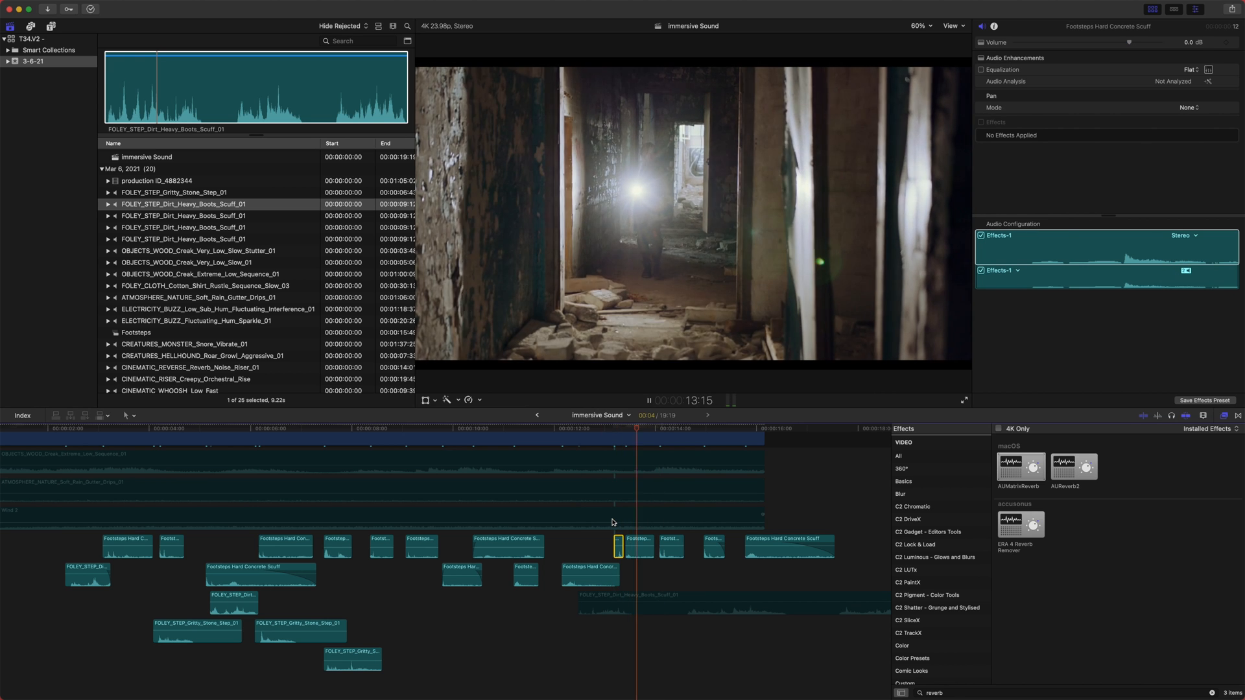
key(space)
key(space)
drag(672, 546, 669, 545)
key(space)
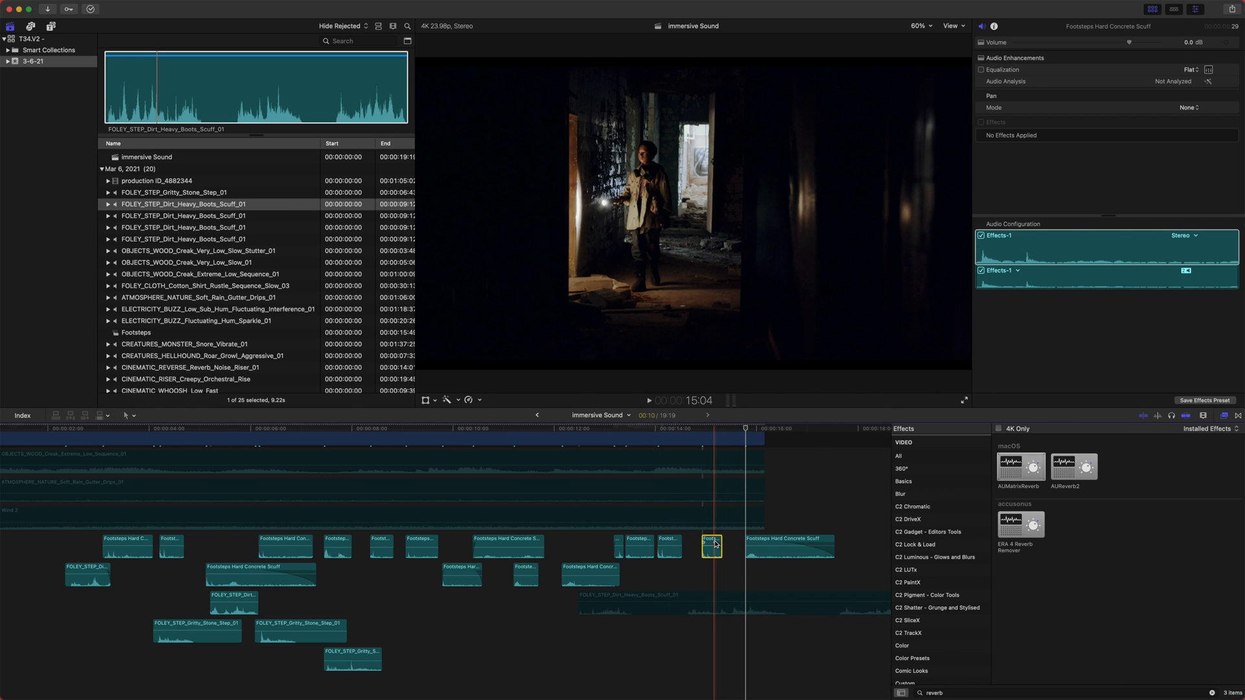
key(space)
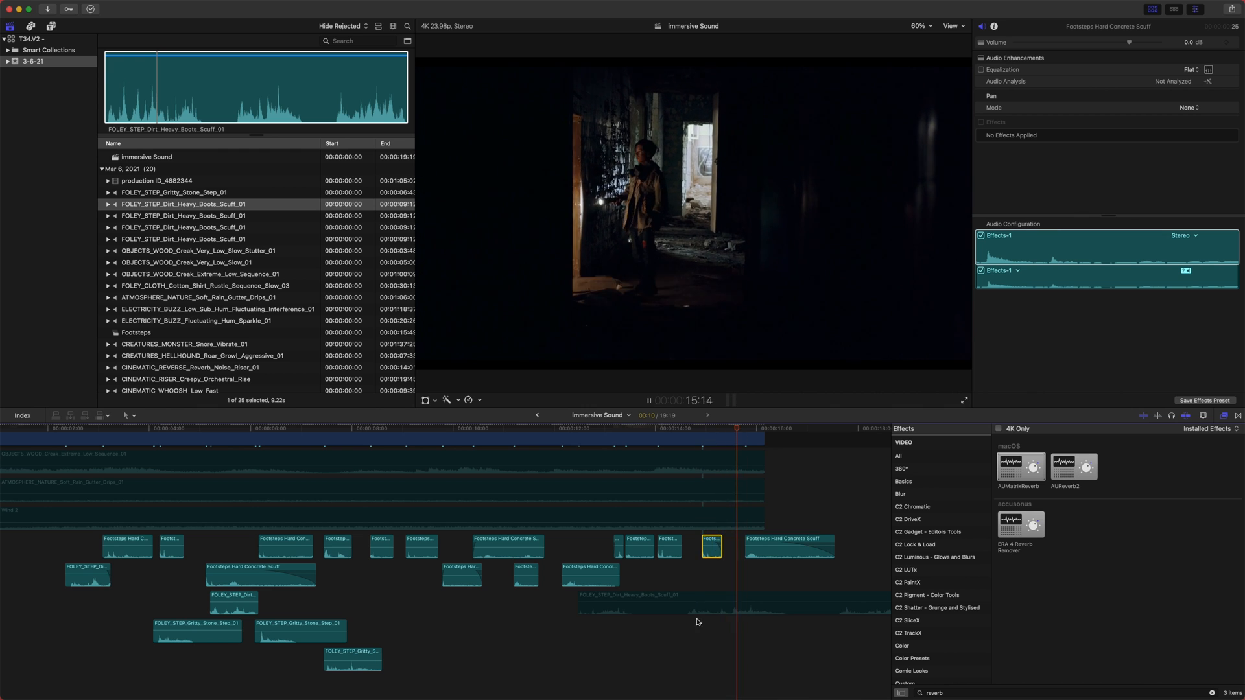
- Move the remaining Boots Scuff clip under the final concrete footstep clip, enable it, cut it after its first burst, and delete the excess
scroll(696, 622, right, 3)
key(space)
drag(625, 600, 689, 589)
drag(553, 584, 672, 581)
key(b)
click(760, 572)
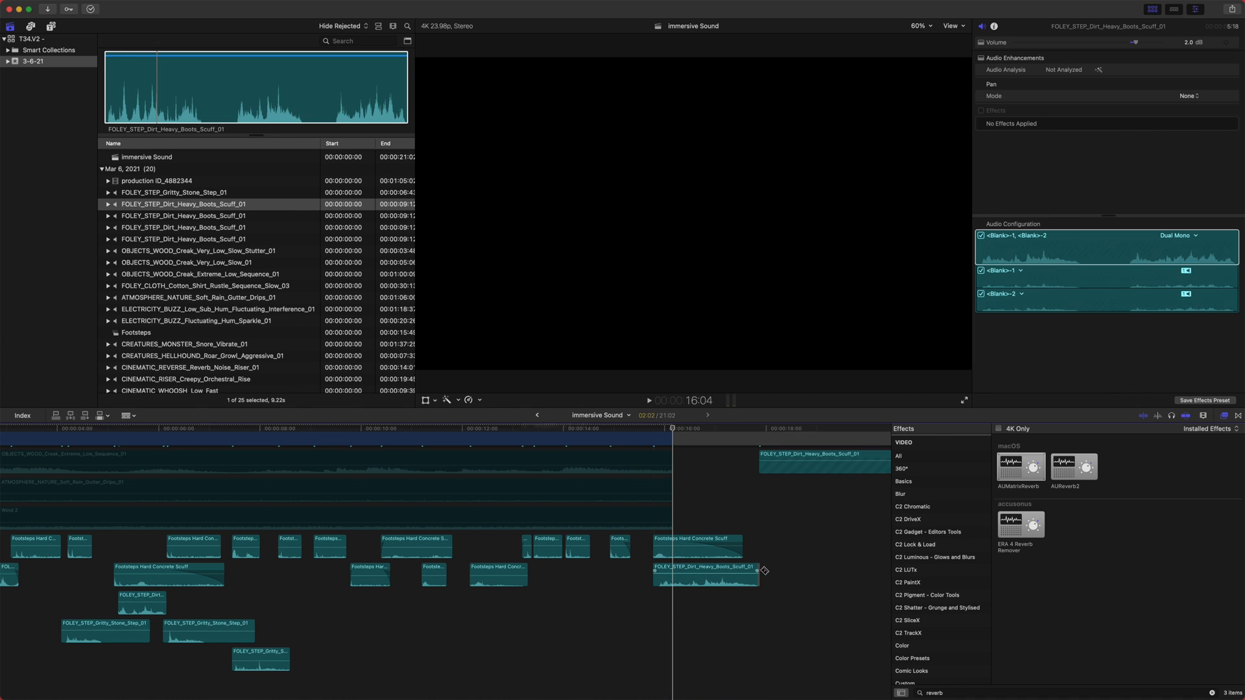
key(a)
click(781, 466)
key(BackSpace)
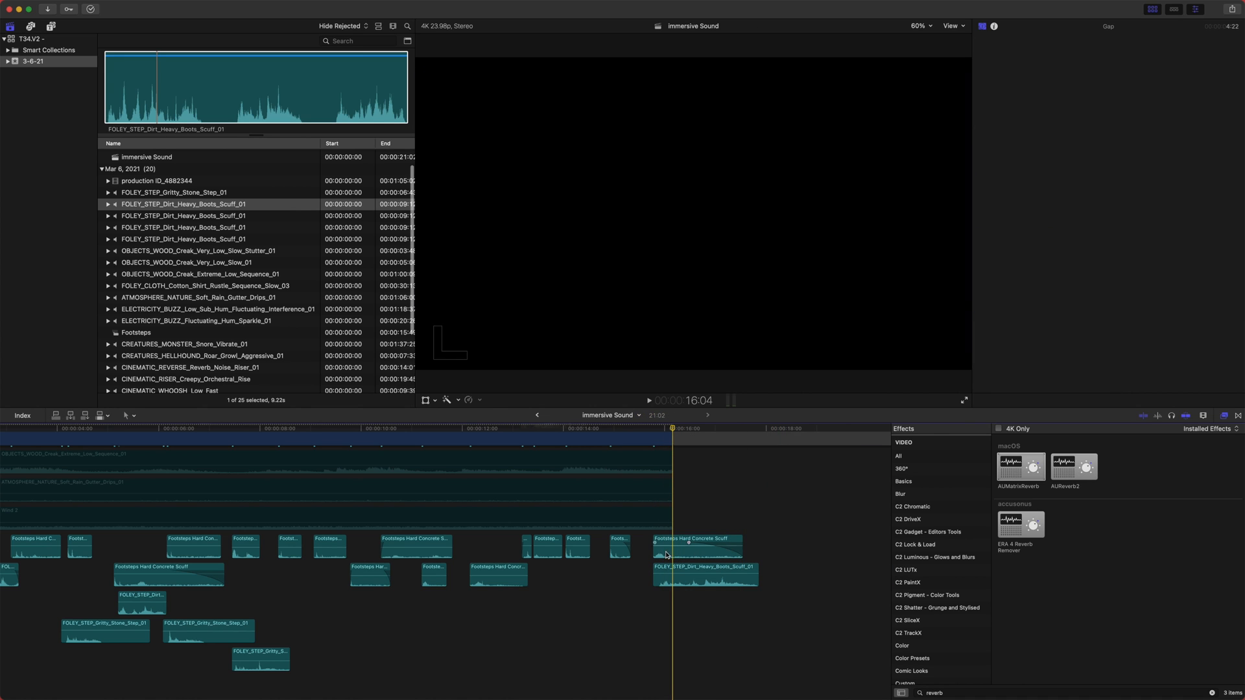
- Nudge the last Boots Scuff piece slightly earlier so it syncs with the final footstep, checking with playback
drag(669, 574, 665, 575)
key(space)
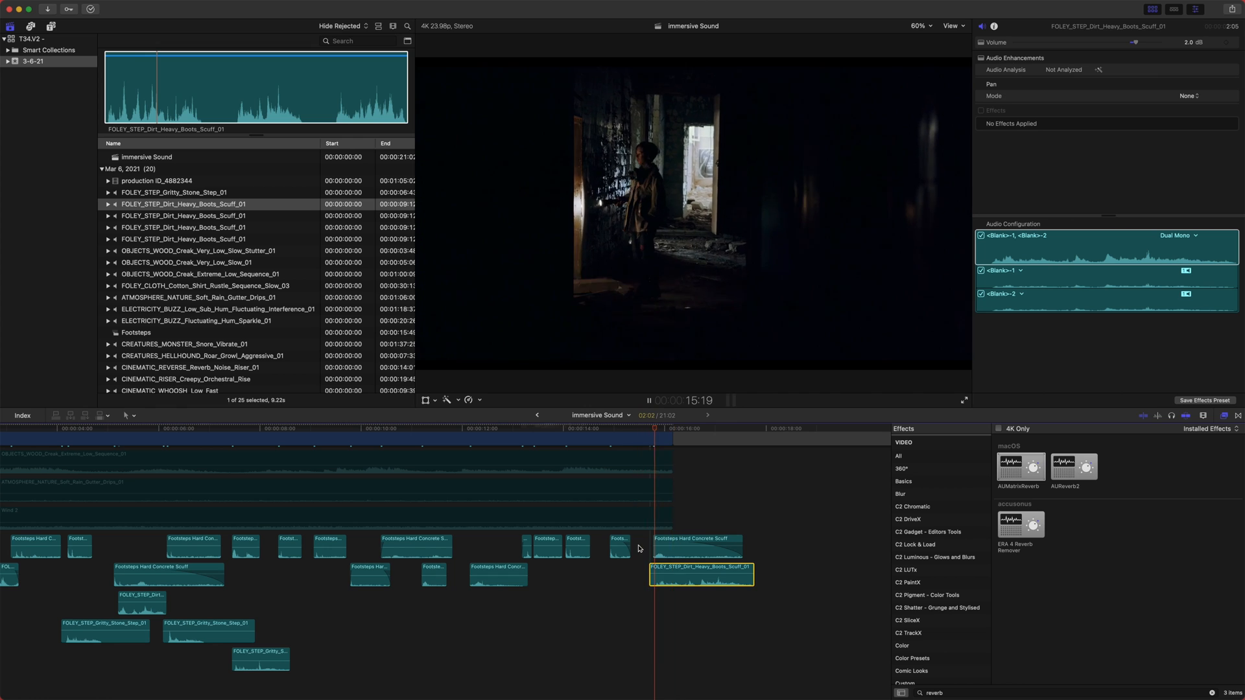
key(space)
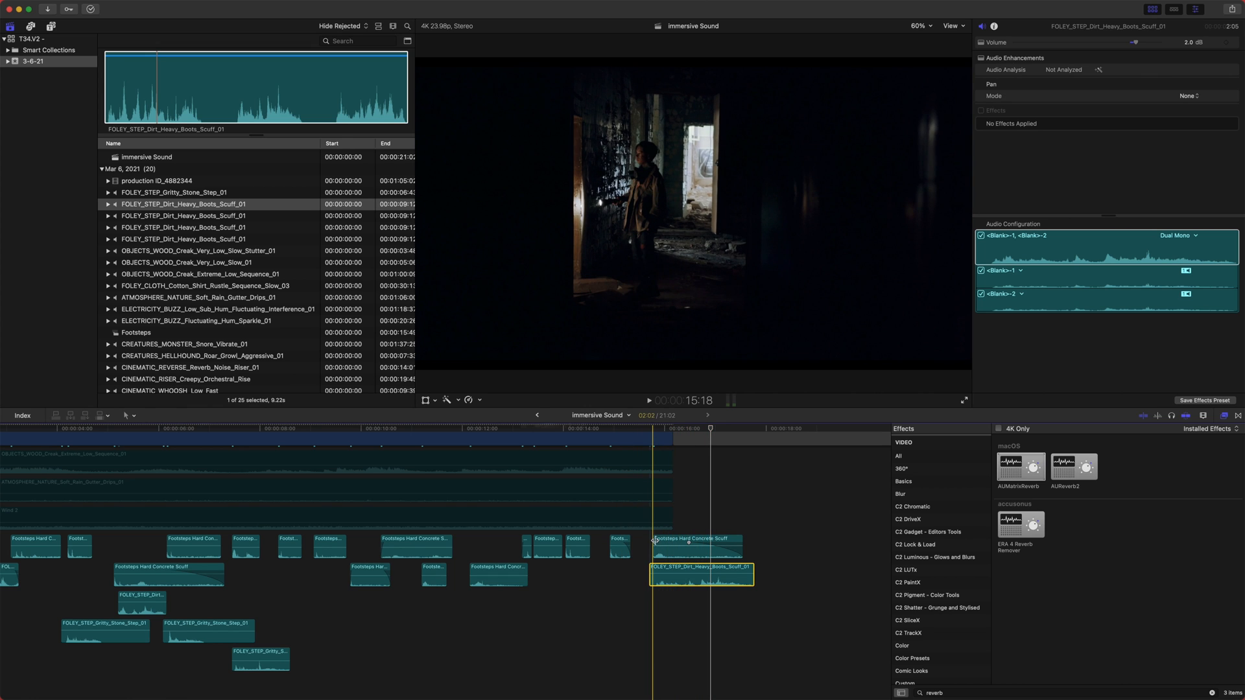
key(space)
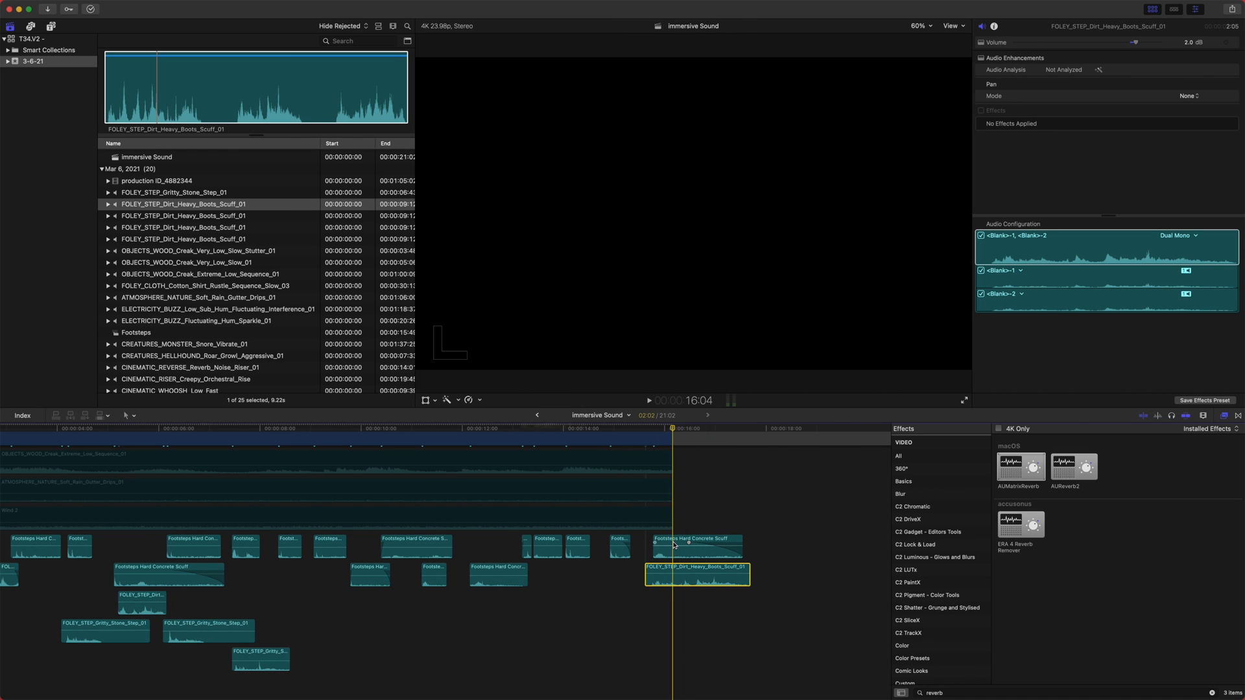
- Blade the last Boots Scuff piece at the end of the video, 16:04, and delete the part beyond it
click(672, 571)
key(a)
click(700, 577)
key(Delete)
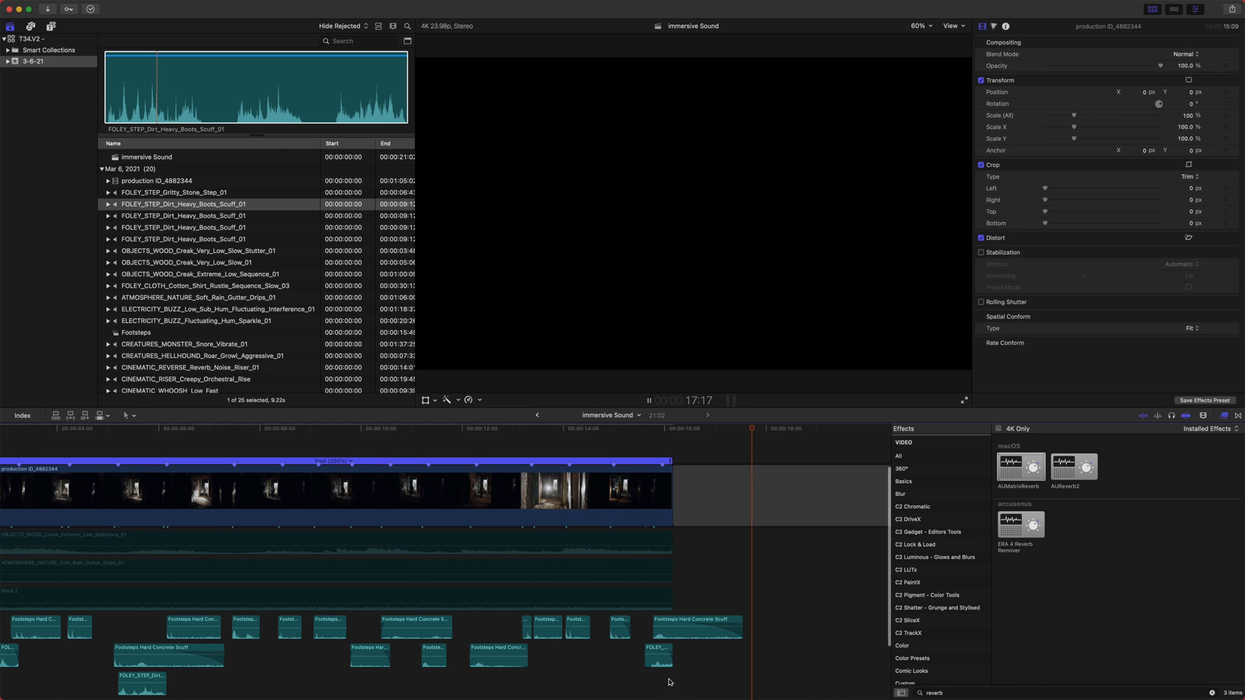
- Group all the footstep clips under the ambience layers into a compound clip named Footsteps in event 3-6-21
key(shift+z)
key(space)
scroll(668, 675, down, 5)
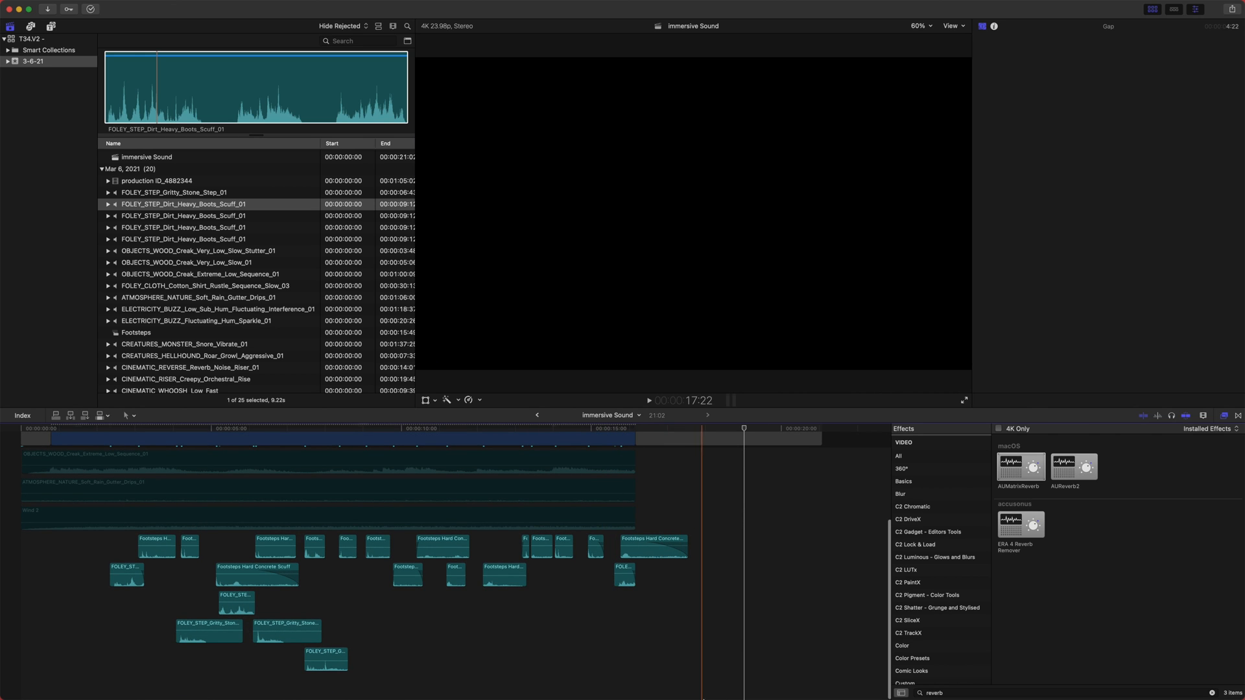
drag(656, 685, 97, 554)
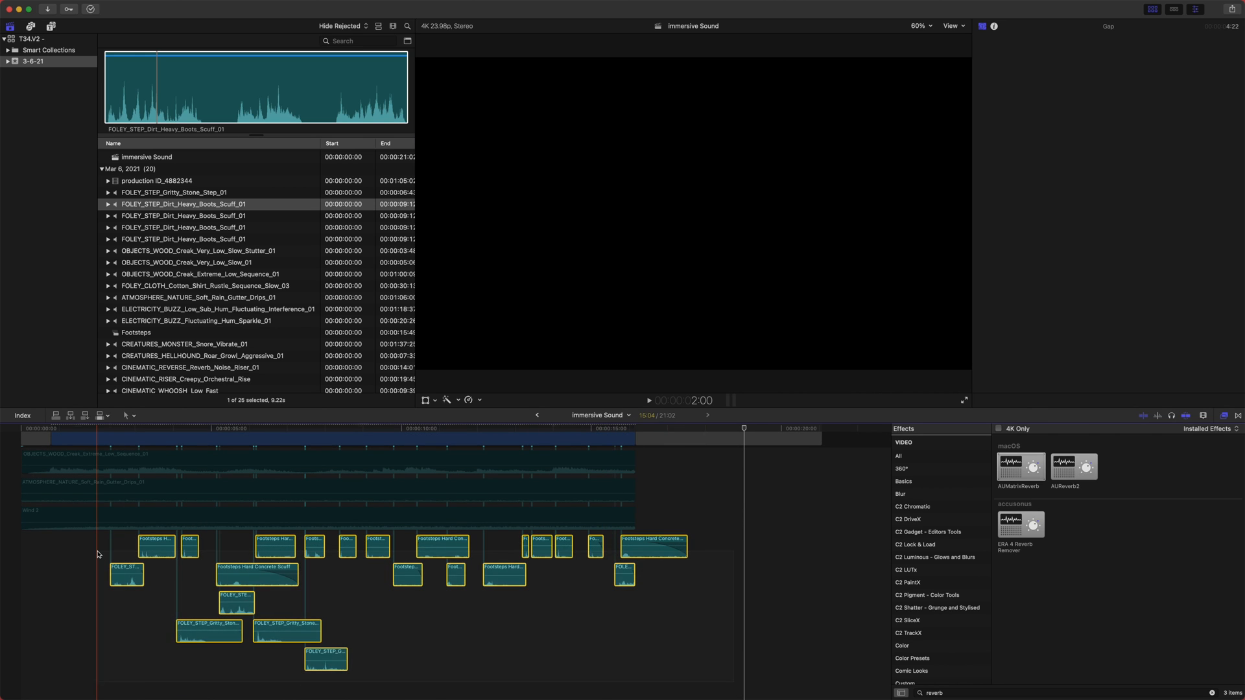
key(alt+g)
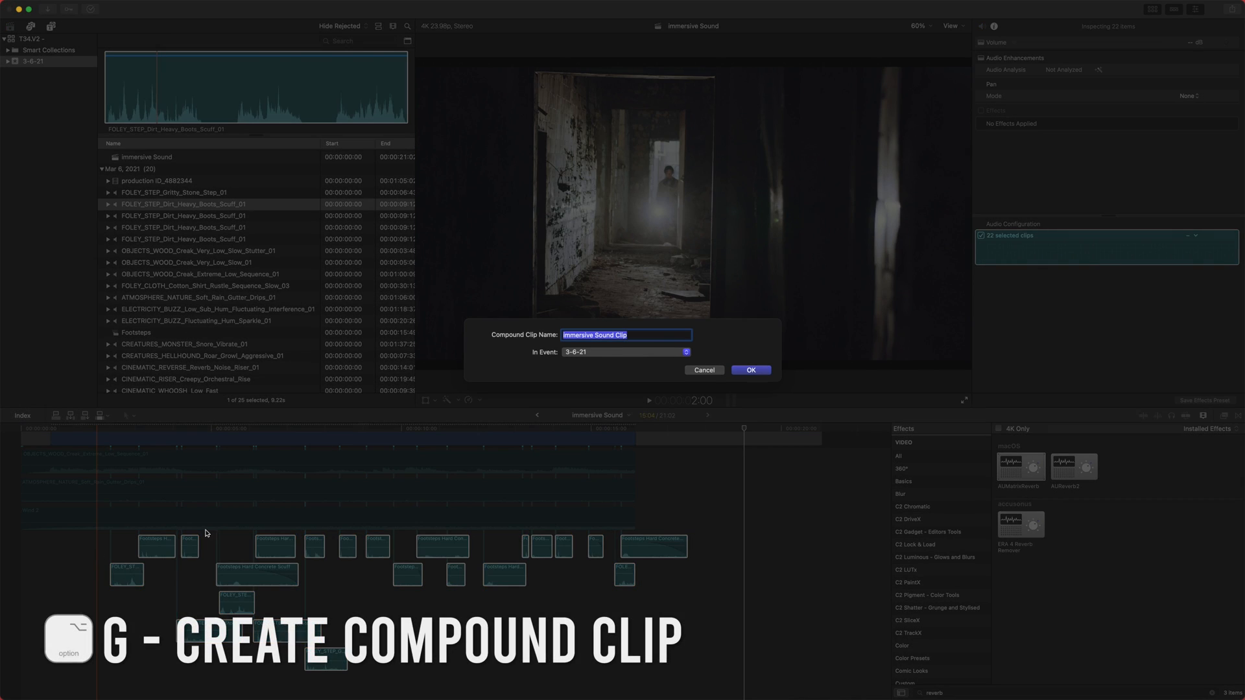
right_click(273, 555)
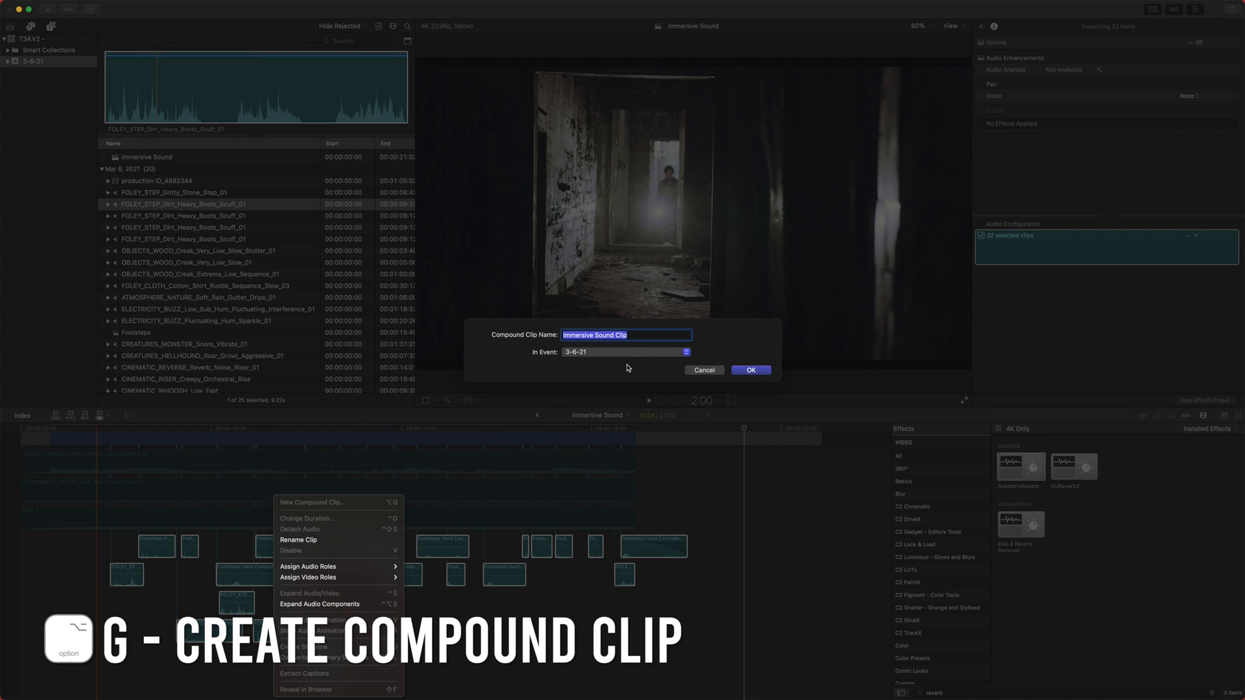
click(631, 332)
drag(639, 332, 527, 323)
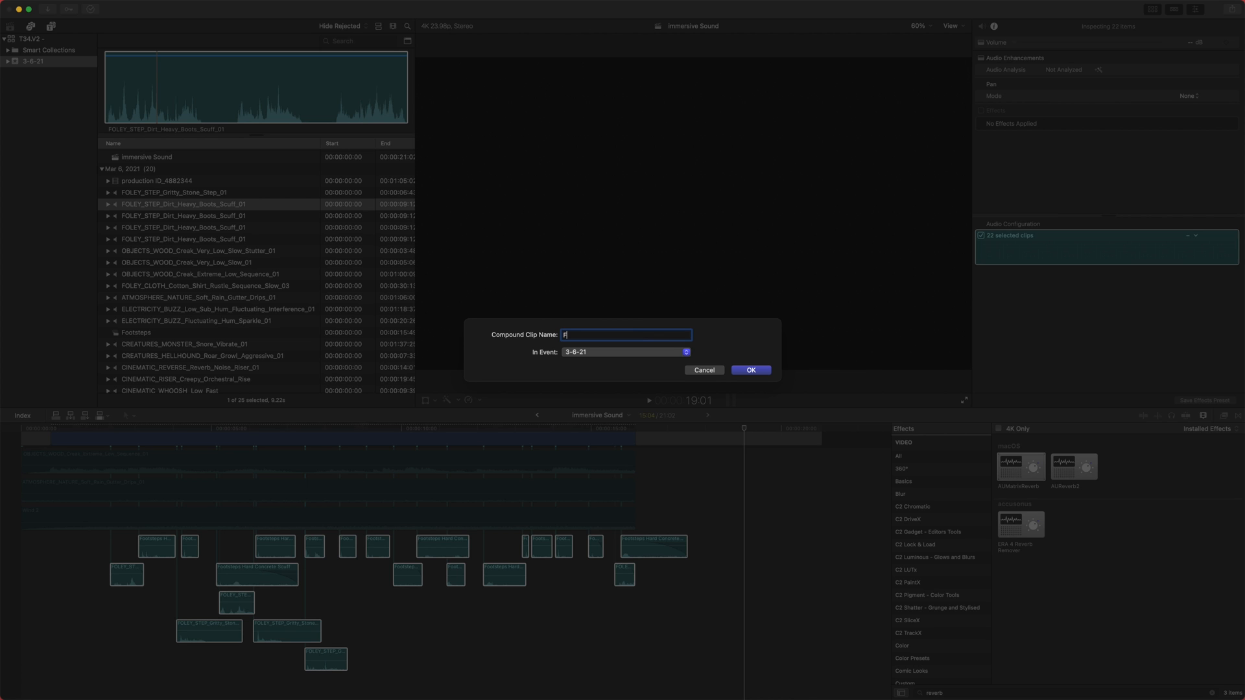
key(Return)
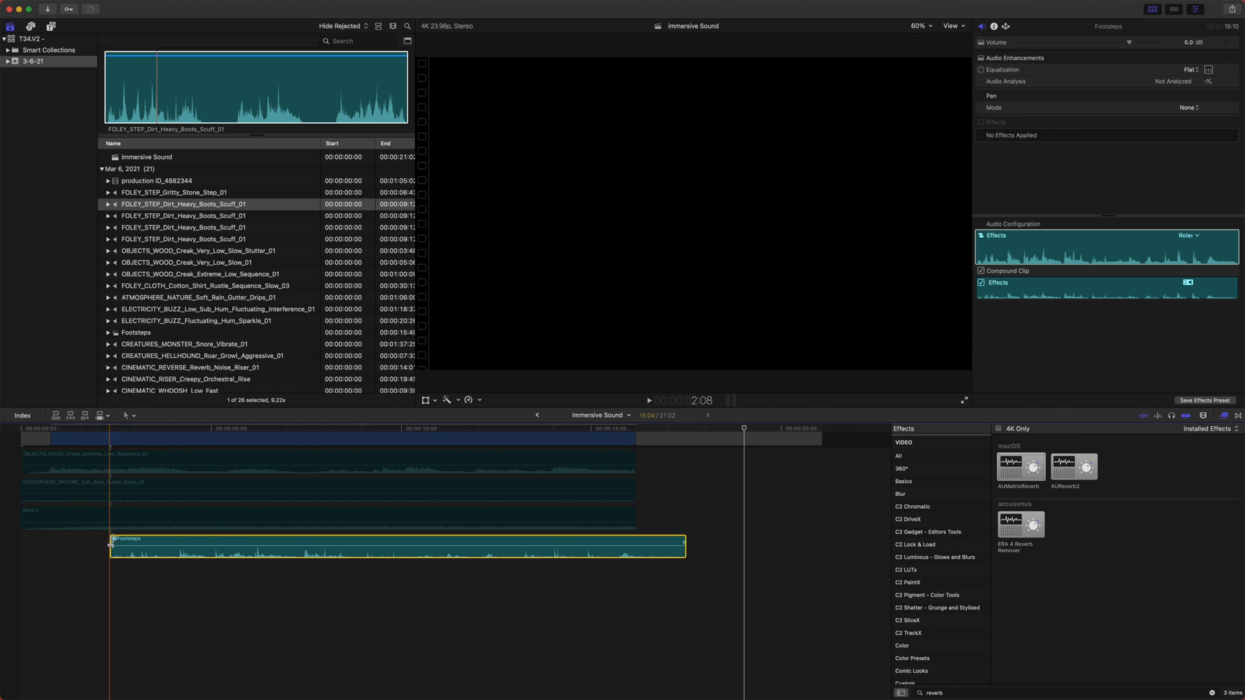
- Open the Footsteps compound clip and add a gap clip after its last footstep to extend its end
double_click(360, 548)
scroll(760, 507, right, 3)
drag(783, 423, 798, 434)
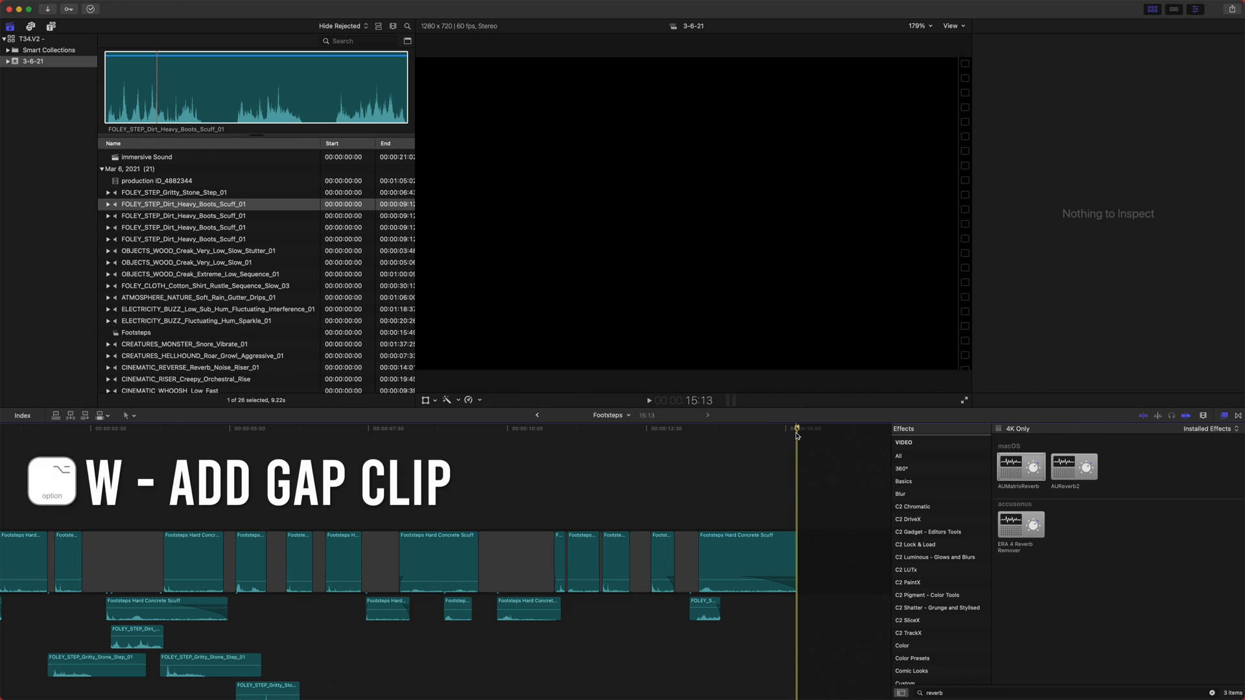
key(alt+w)
scroll(583, 519, right, 5)
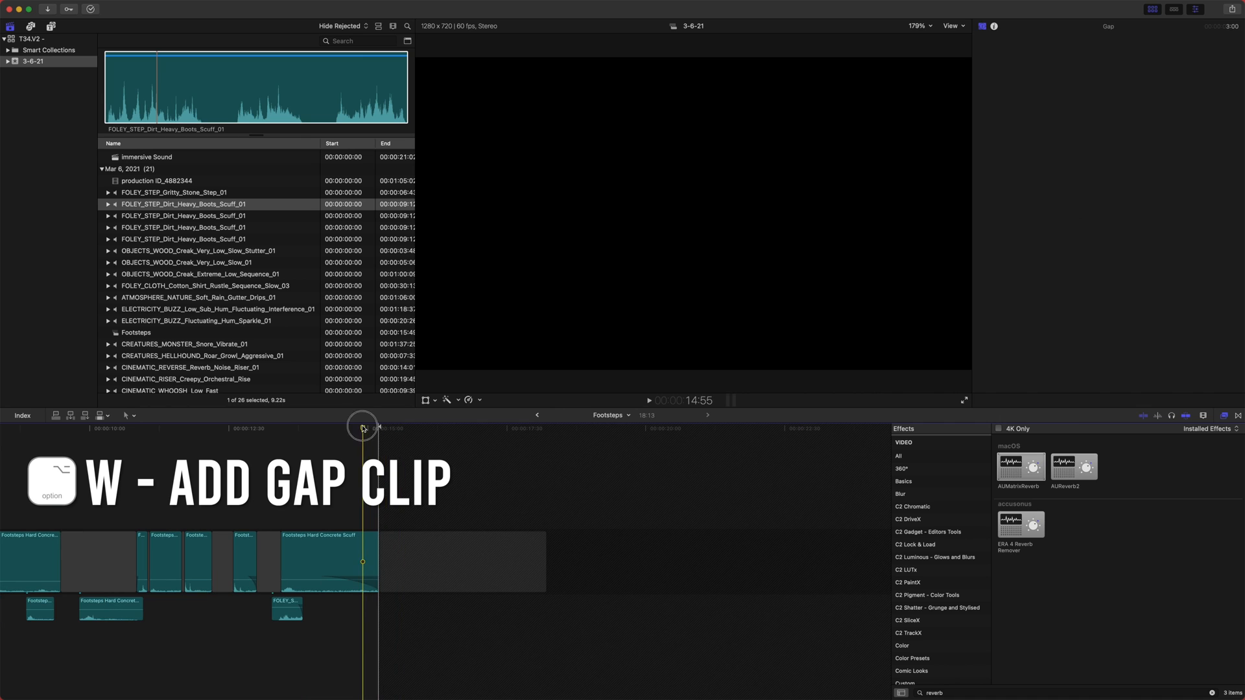
- Review the added gap and the footstep layers inside the compound clip, and return to the Immersive Sound project
key(space)
key(space)
scroll(434, 571, down, 3)
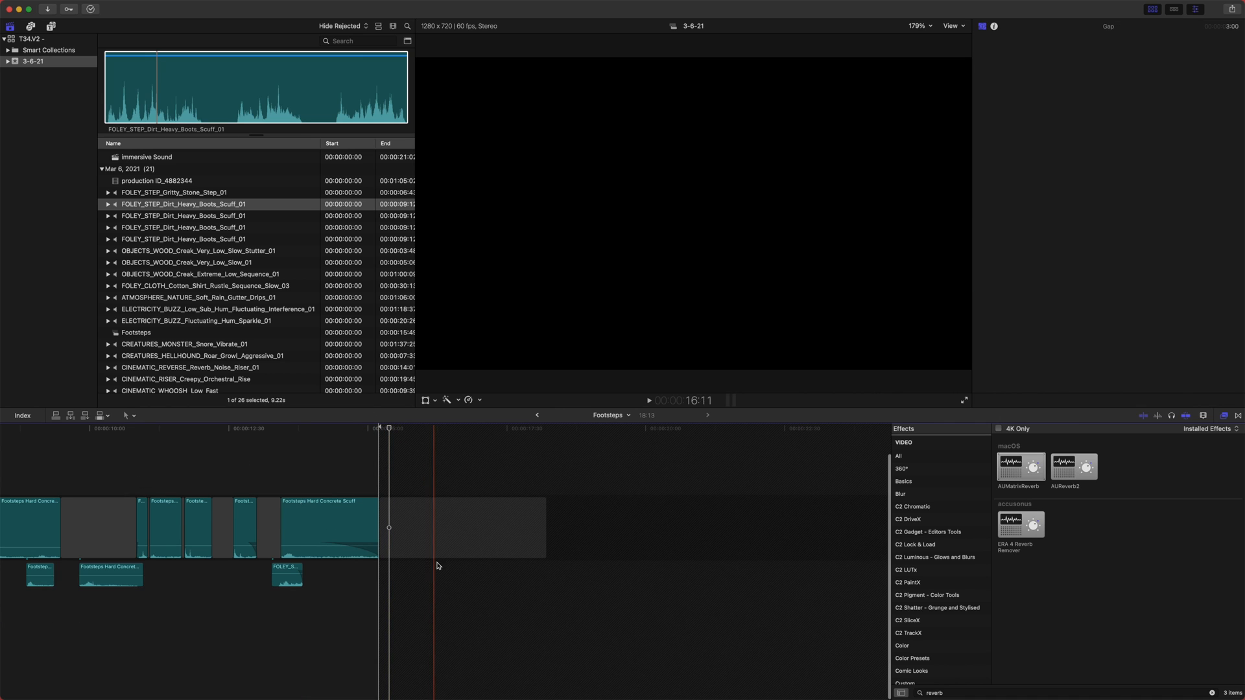
scroll(404, 522, left, 2)
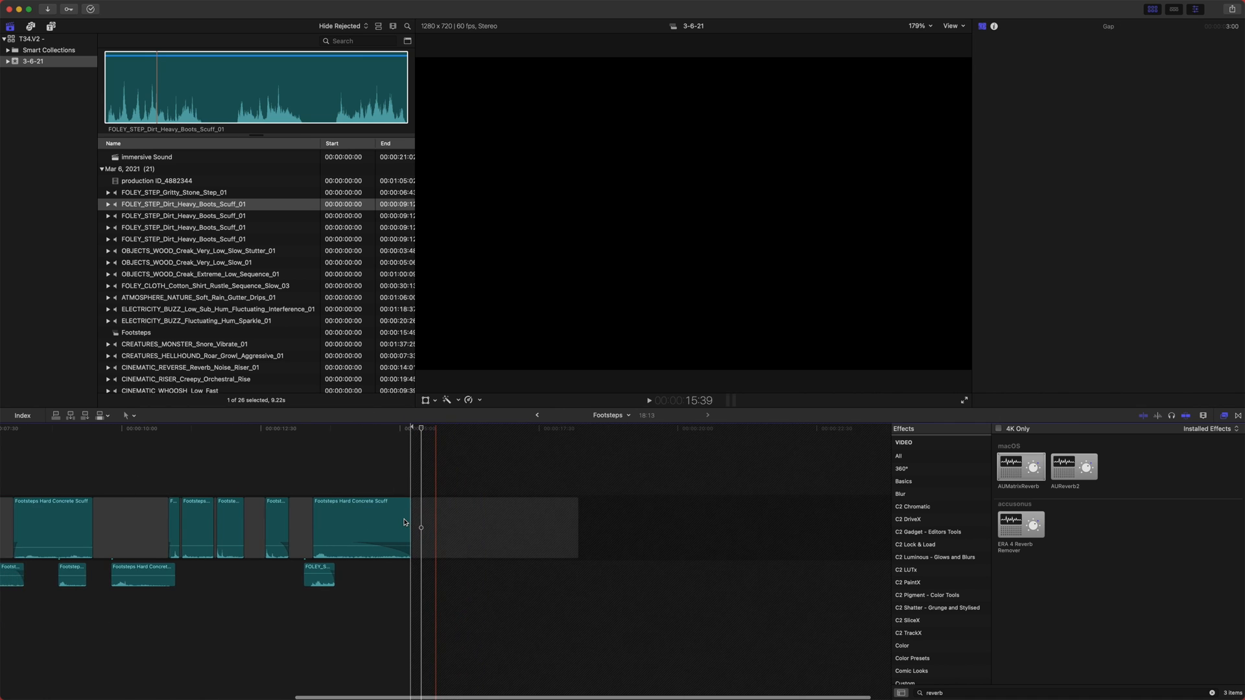
scroll(385, 478, left, 10)
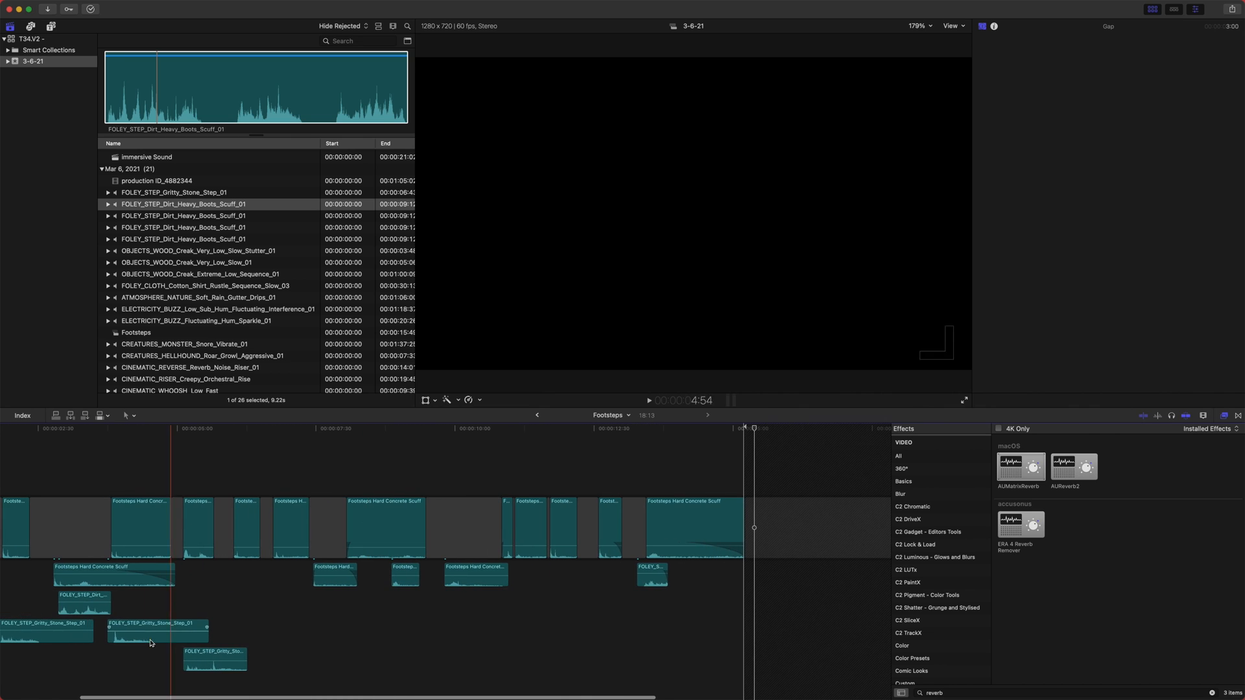
scroll(182, 646, left, 4)
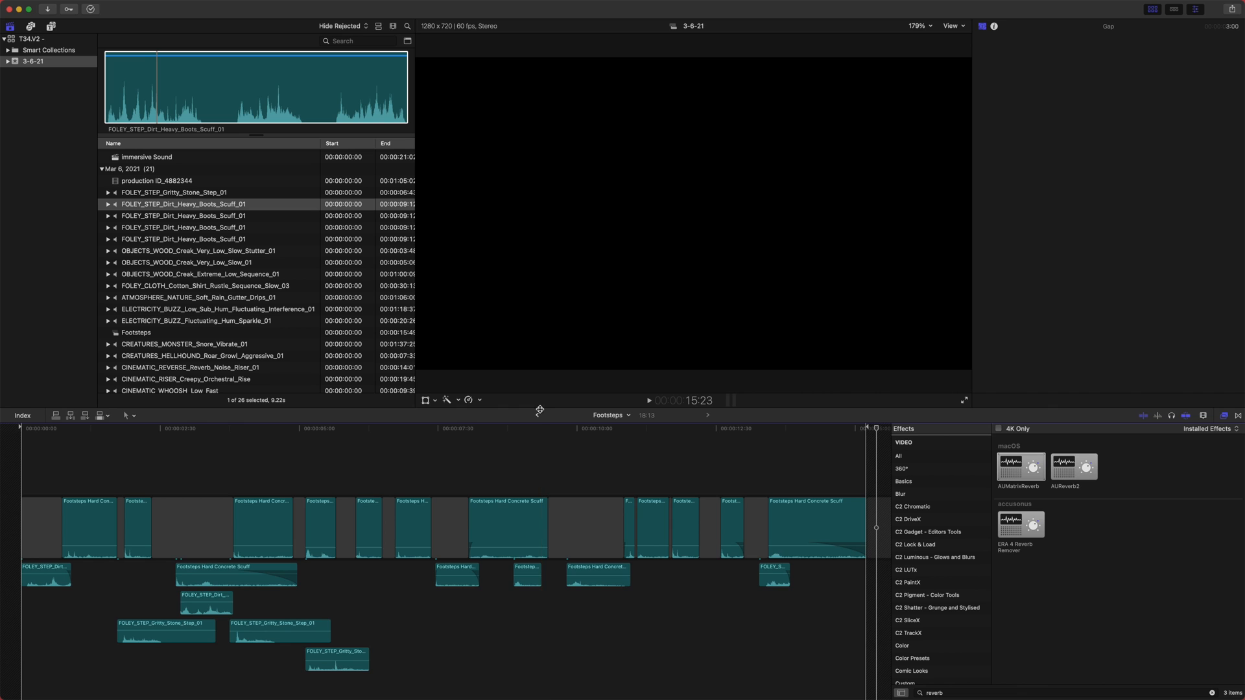
click(538, 415)
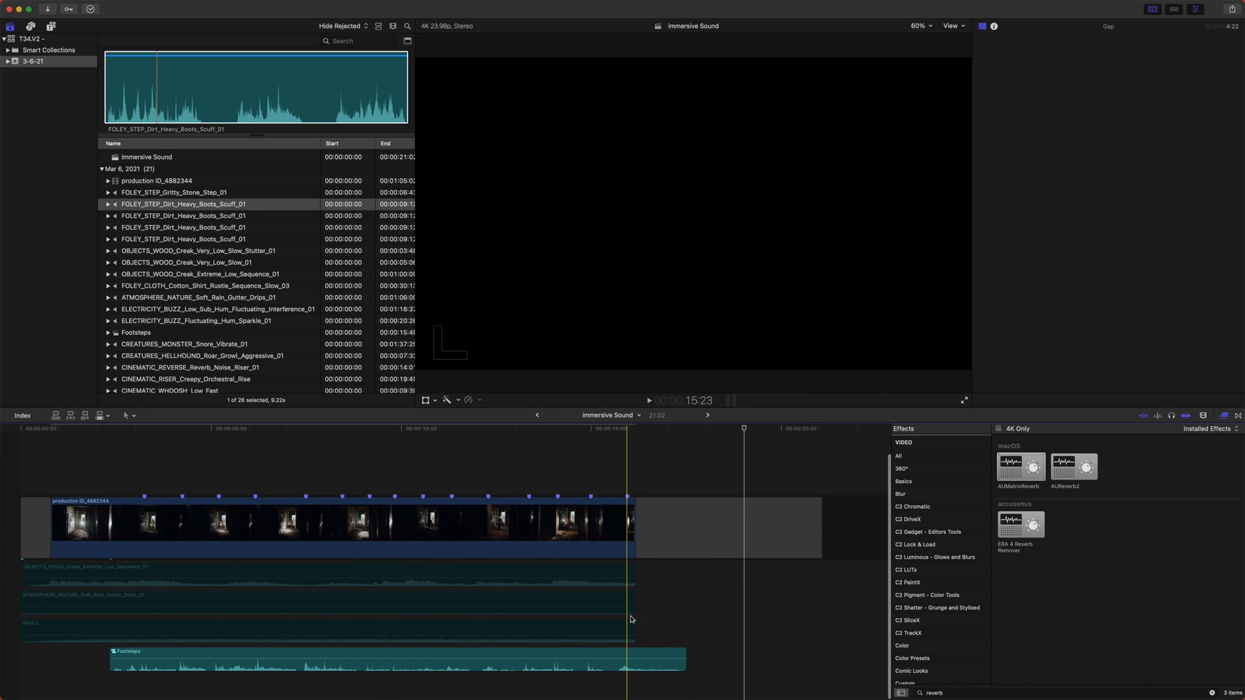
- Apply the AUMatrixReverb effect to the Footsteps compound clip and play back the footsteps with it
click(389, 660)
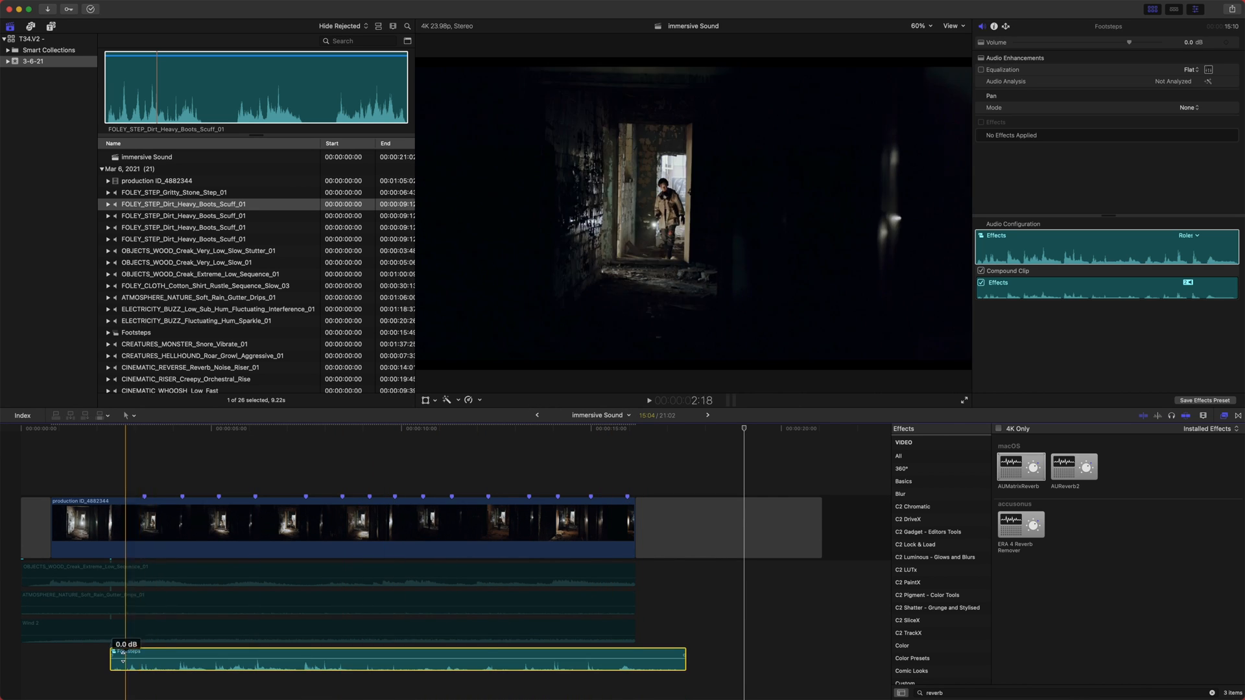
click(1070, 693)
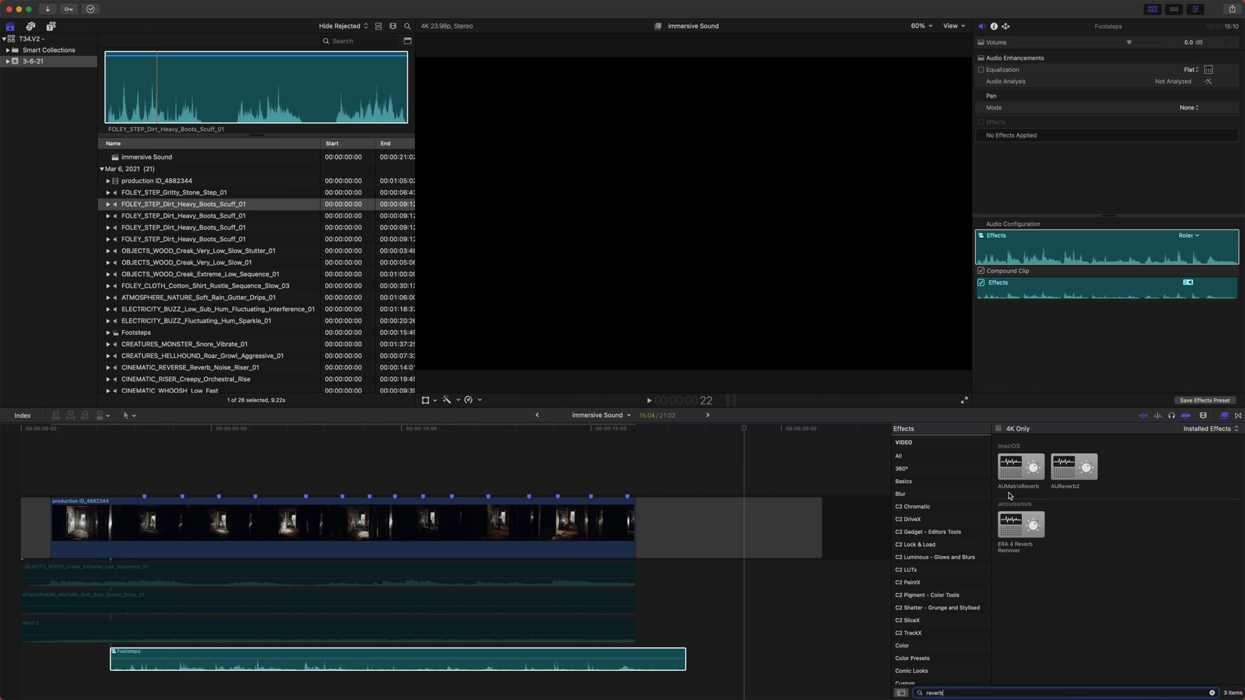
drag(1020, 468, 591, 656)
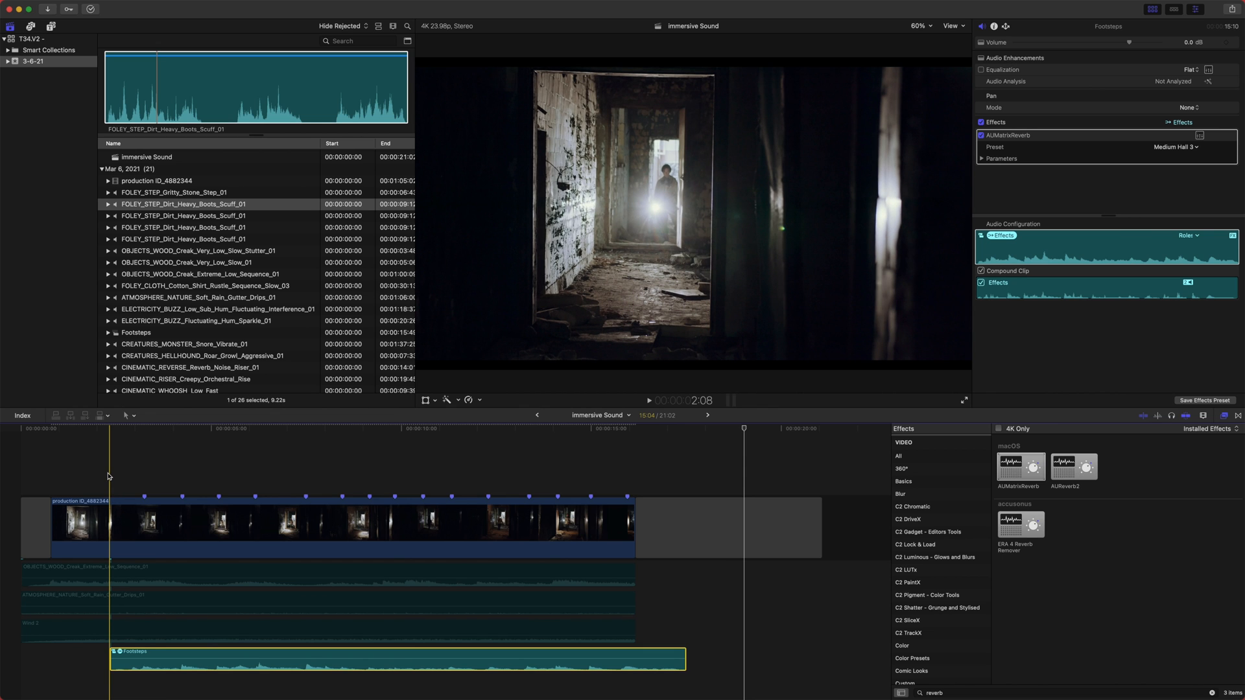
key(space)
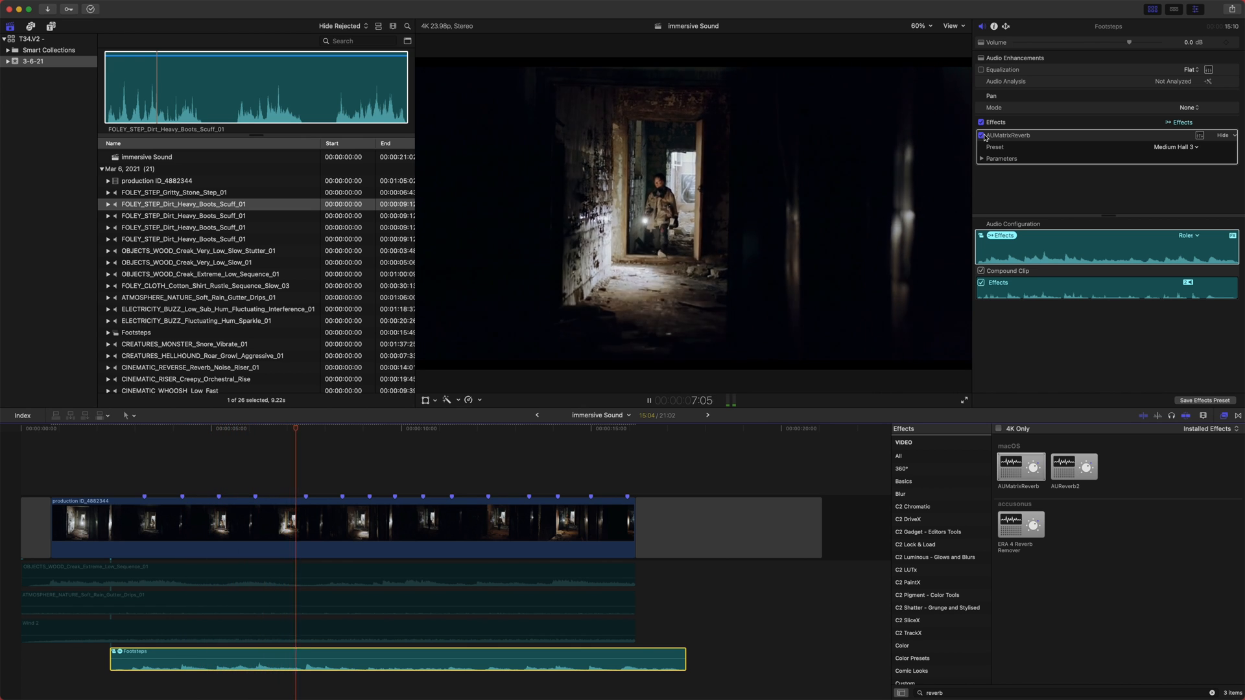
key(space)
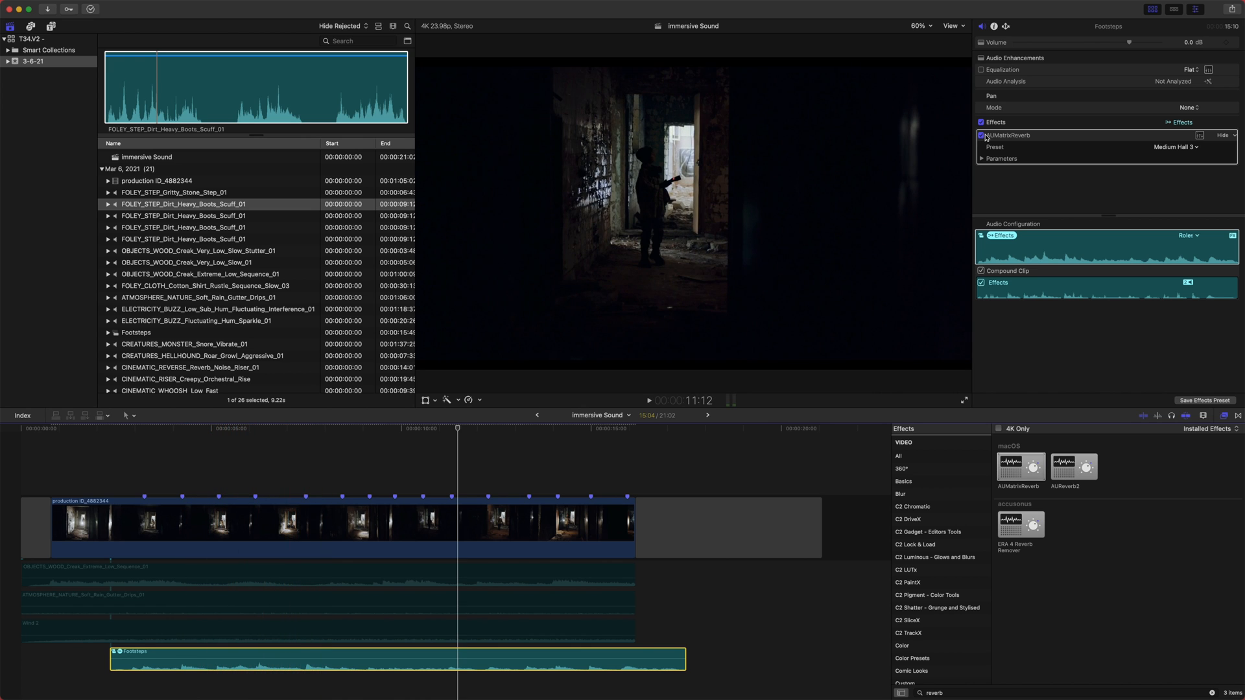
- Compare the footsteps with AUMatrixReverb bypassed and re-enabled during playback
click(982, 136)
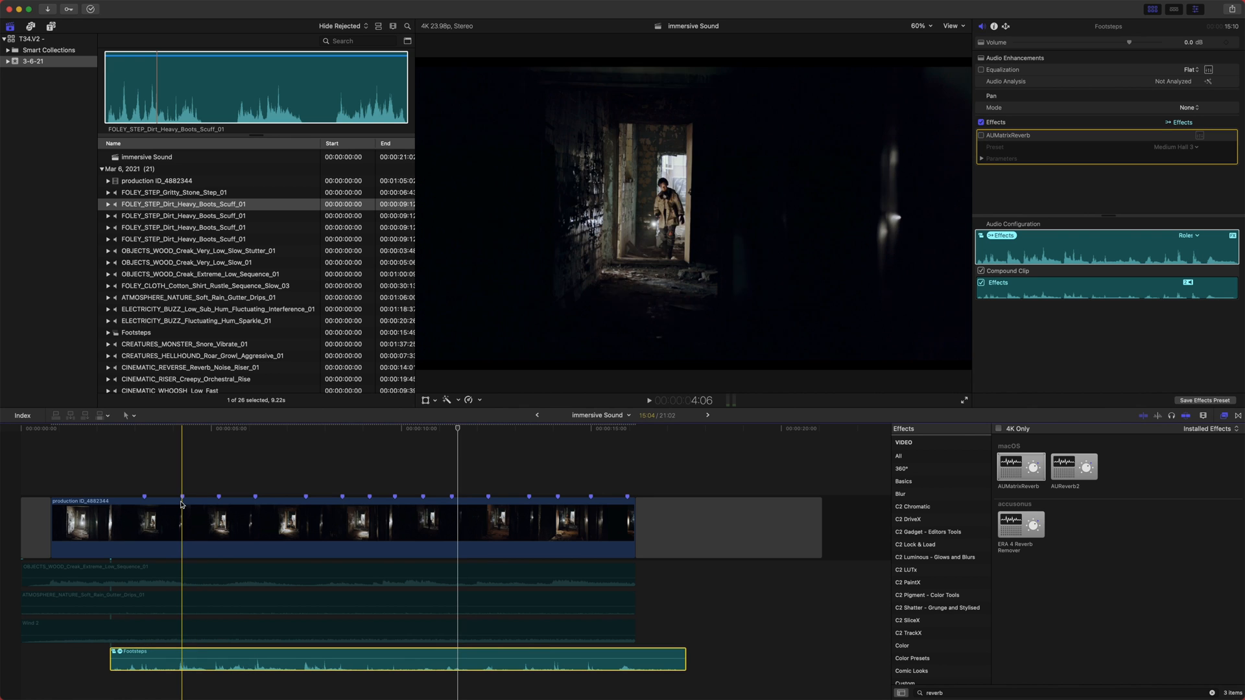
key(space)
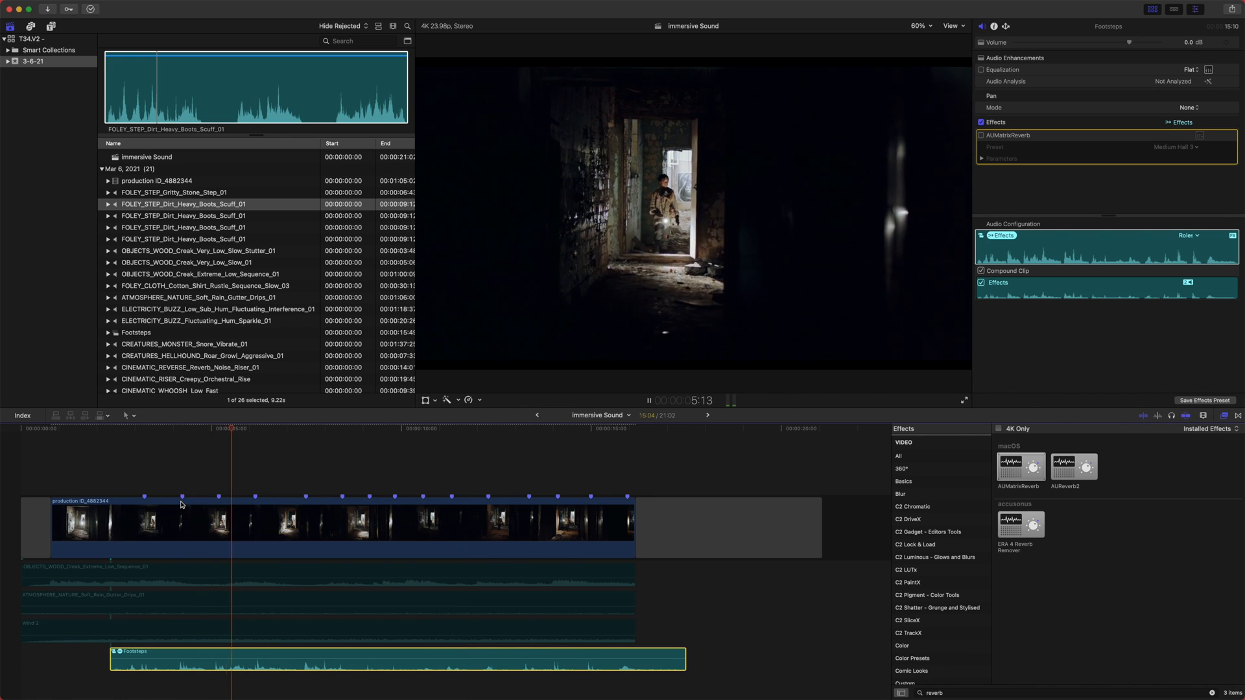
click(982, 136)
key(space)
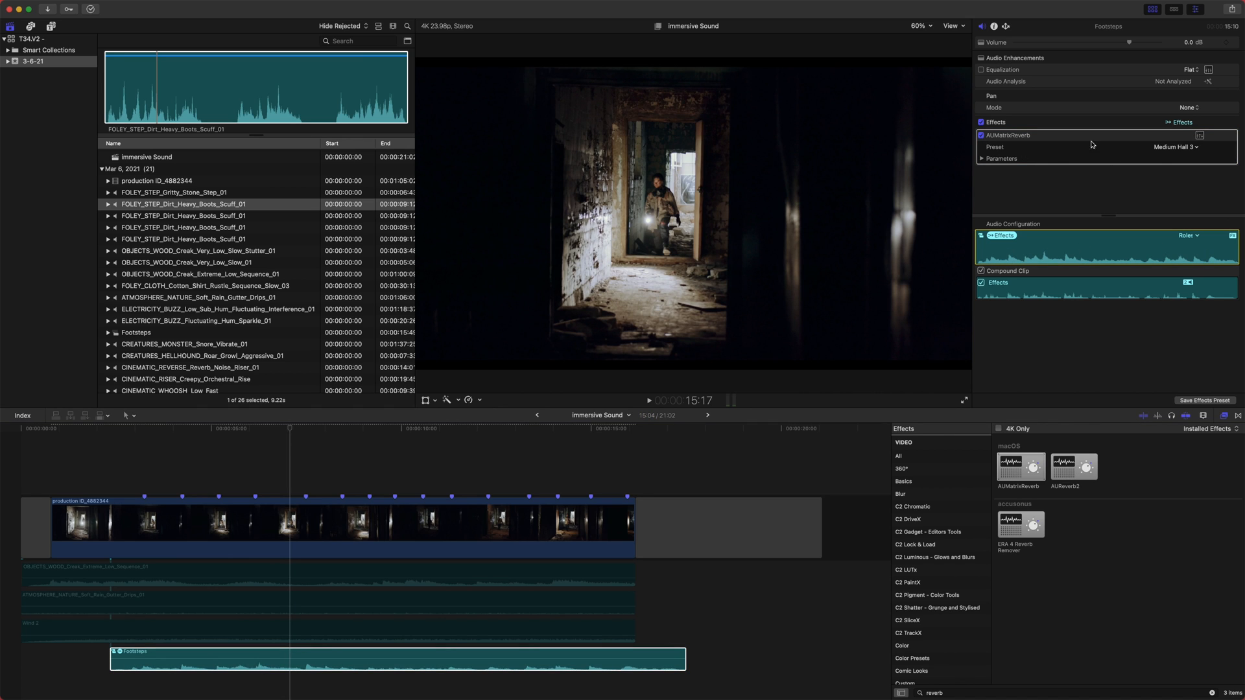
- Try the Small Room preset for the Footsteps clip's AUMatrixReverb, and undo the preset change
click(1182, 146)
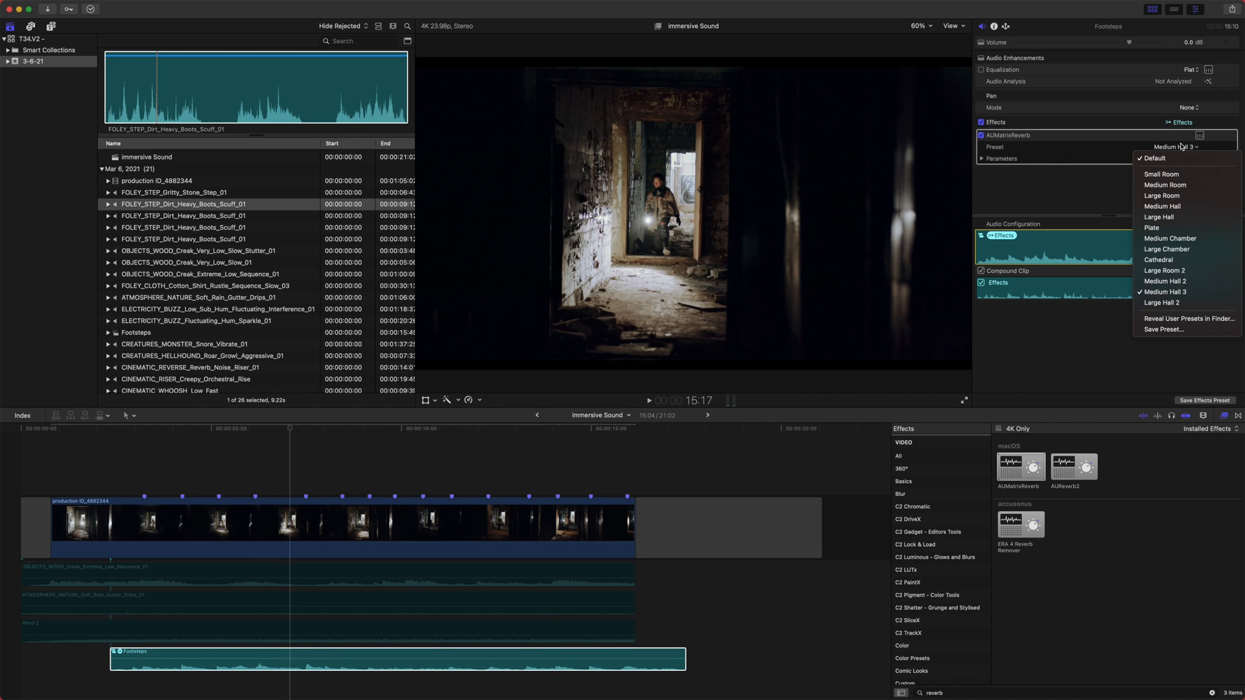
click(1165, 281)
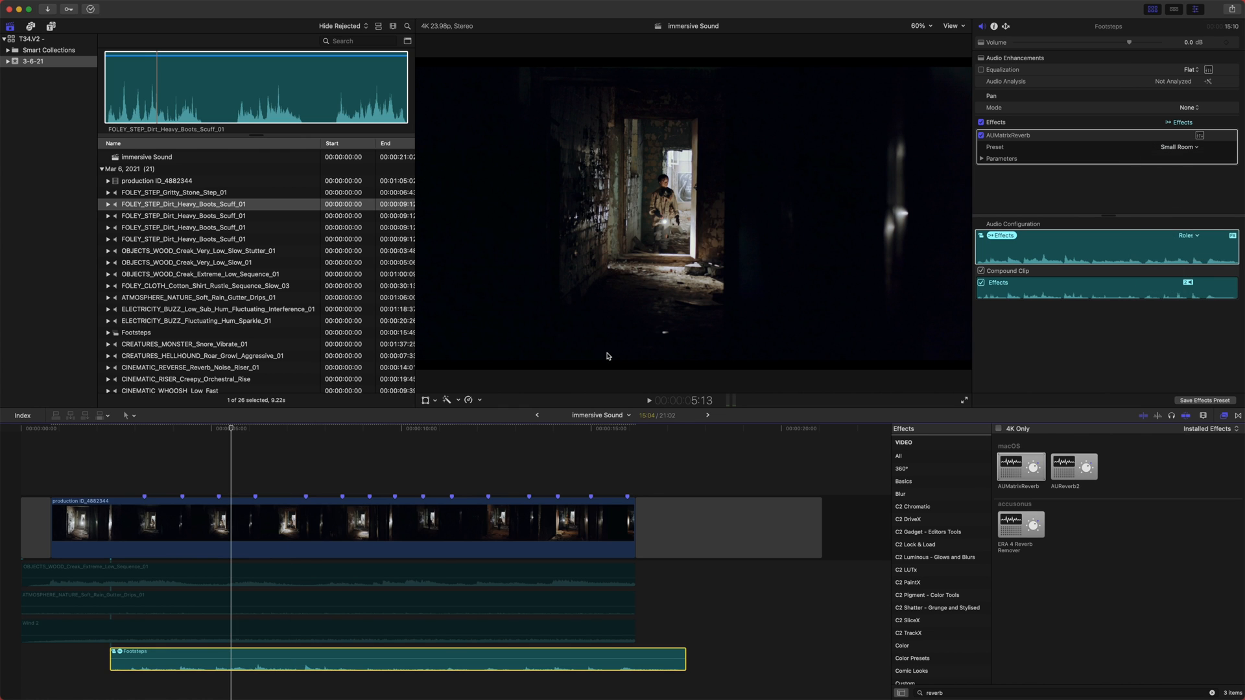
key(super+z)
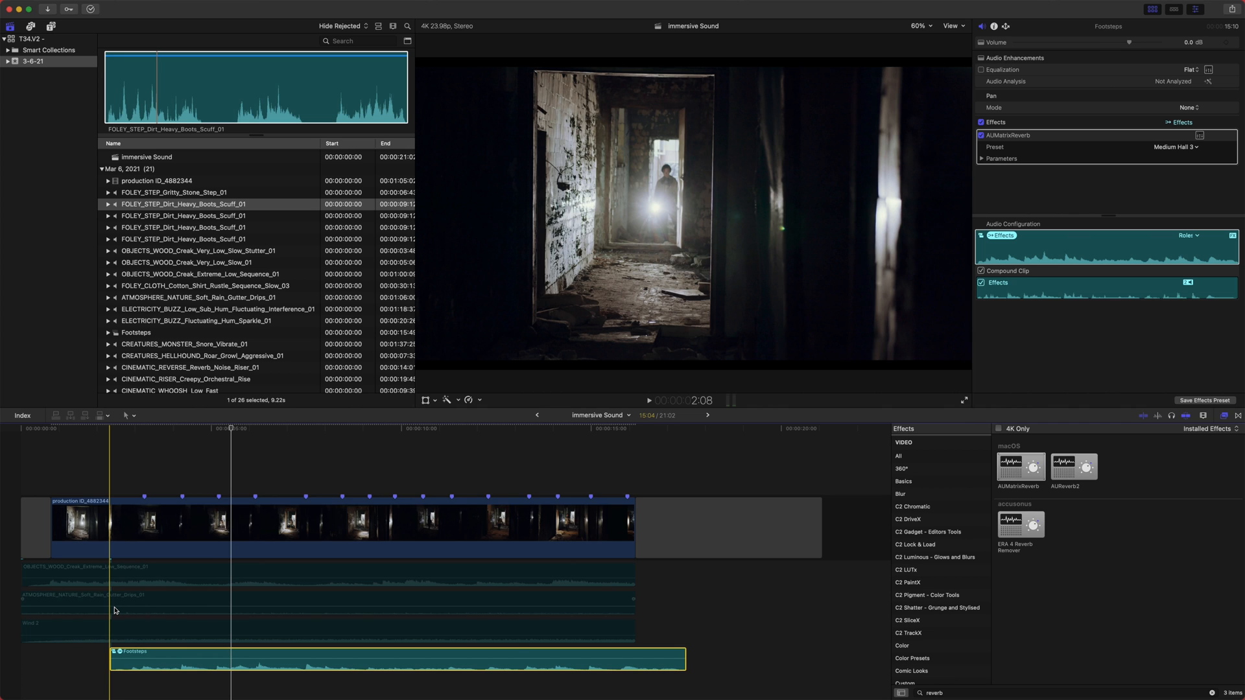
- Lower the volume of the Footsteps compound clip to -17 dB and play back the result
click(410, 658)
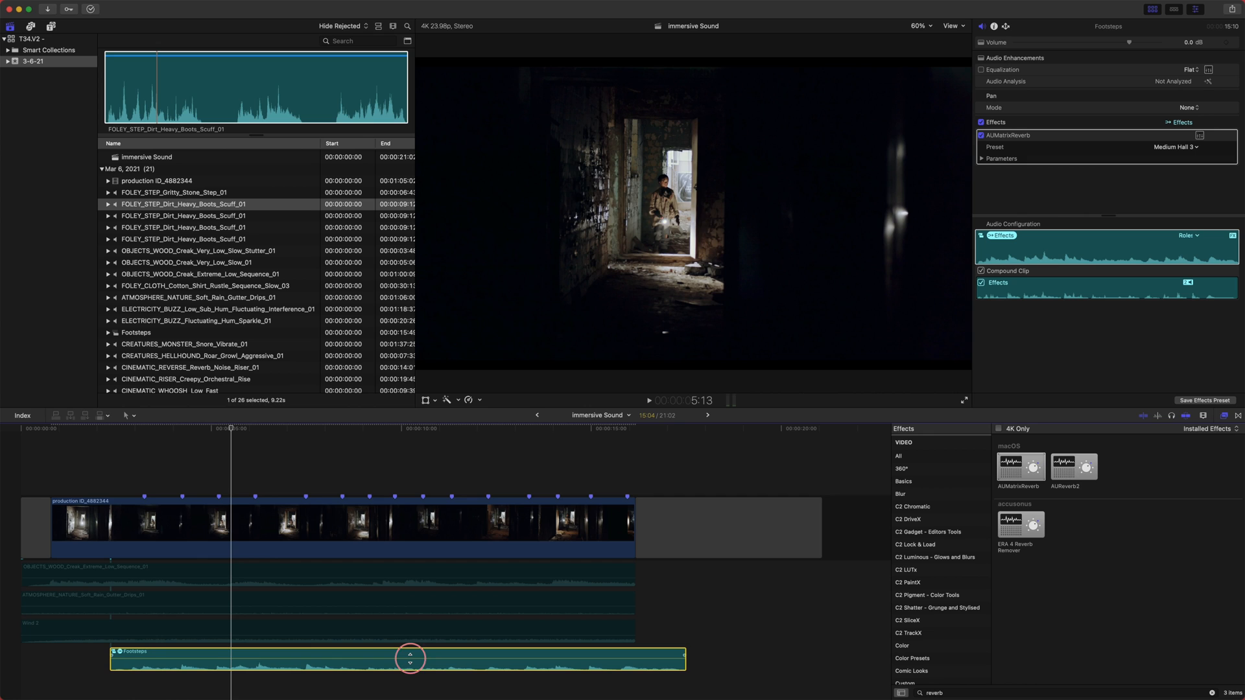
drag(411, 660, 405, 696)
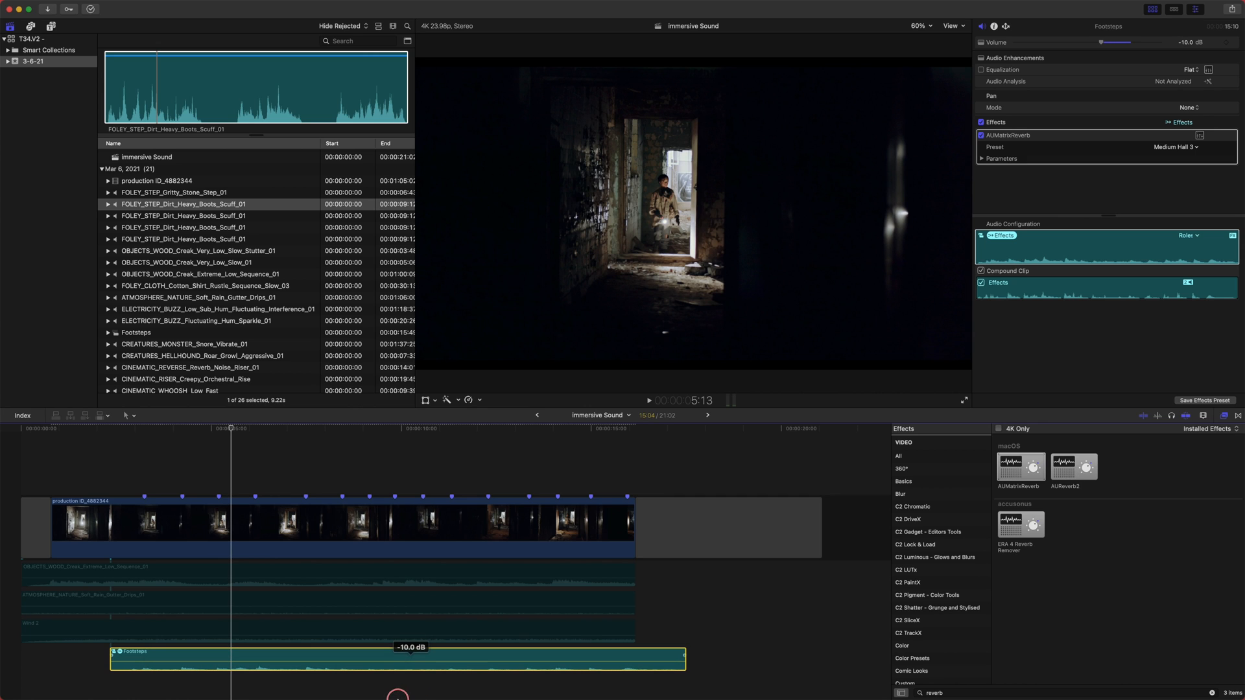
click(418, 660)
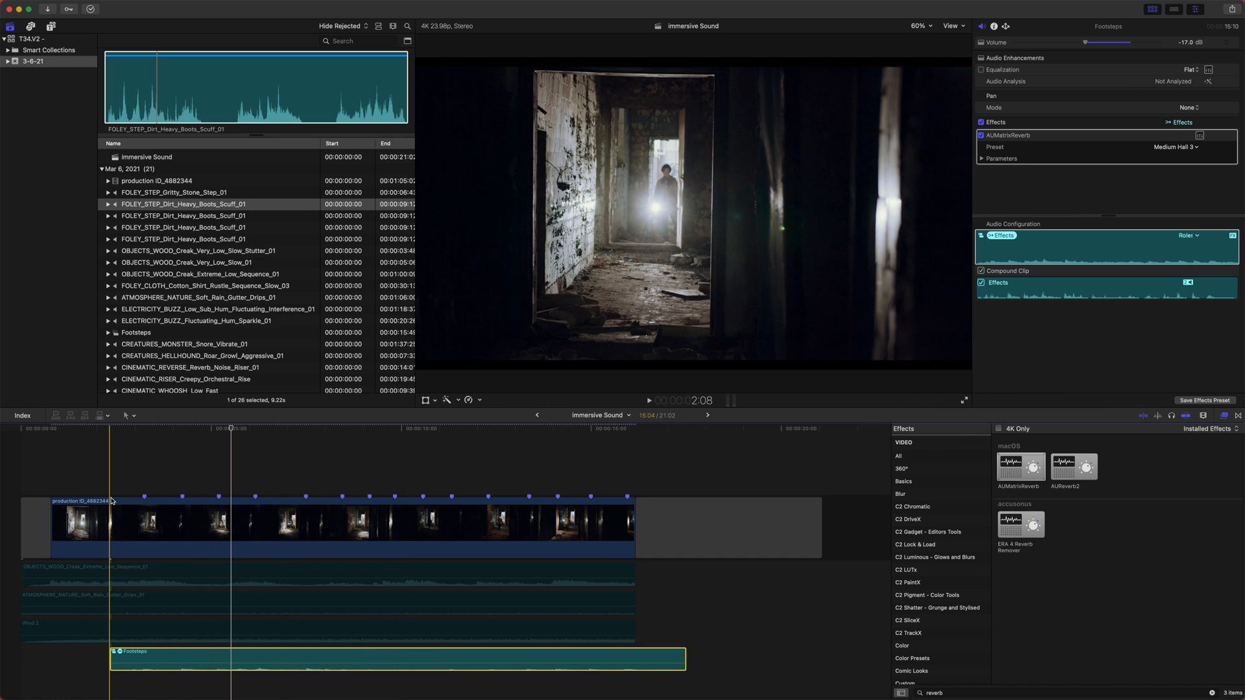
key(space)
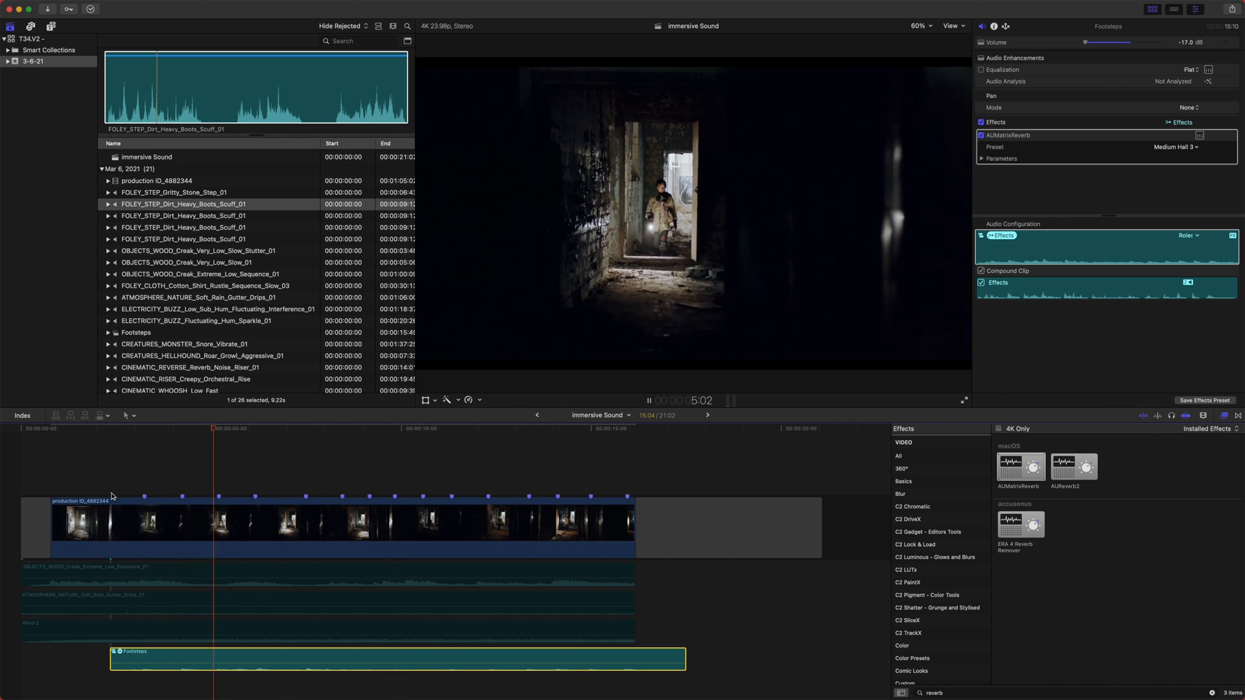
key(space)
- Turn off soloing so the ambience layers are heard again, and play the full mix from the start
drag(645, 634, 479, 581)
click(2, 435)
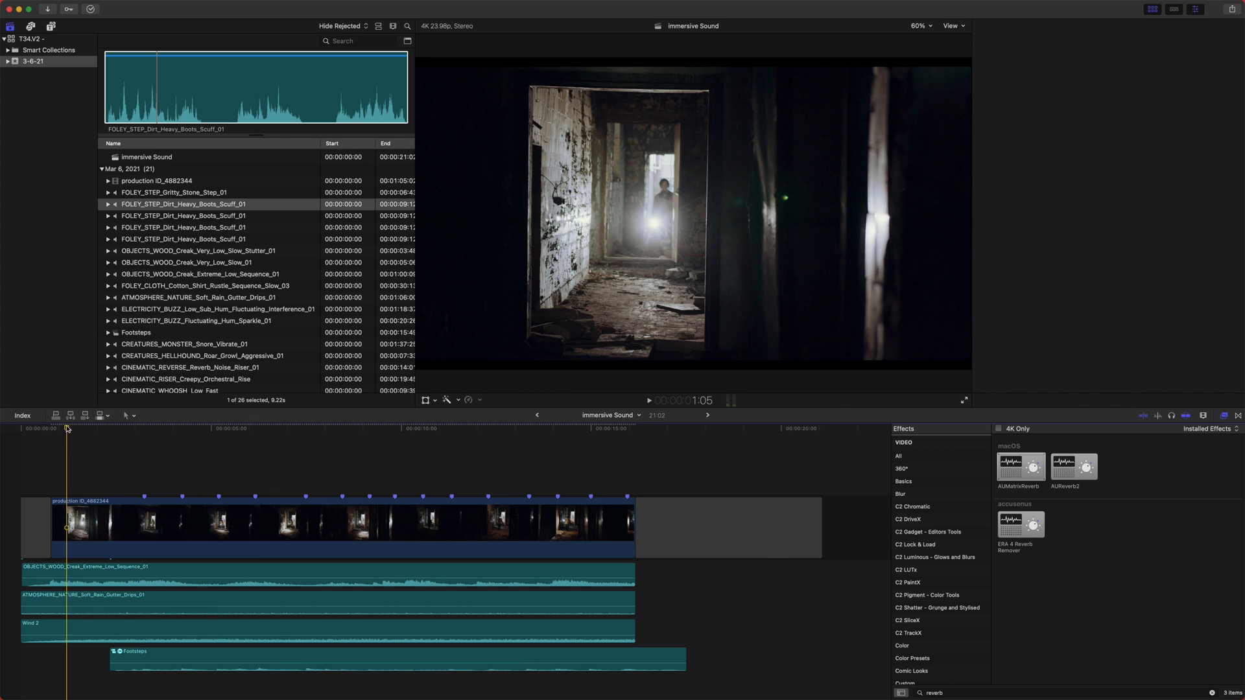
key(space)
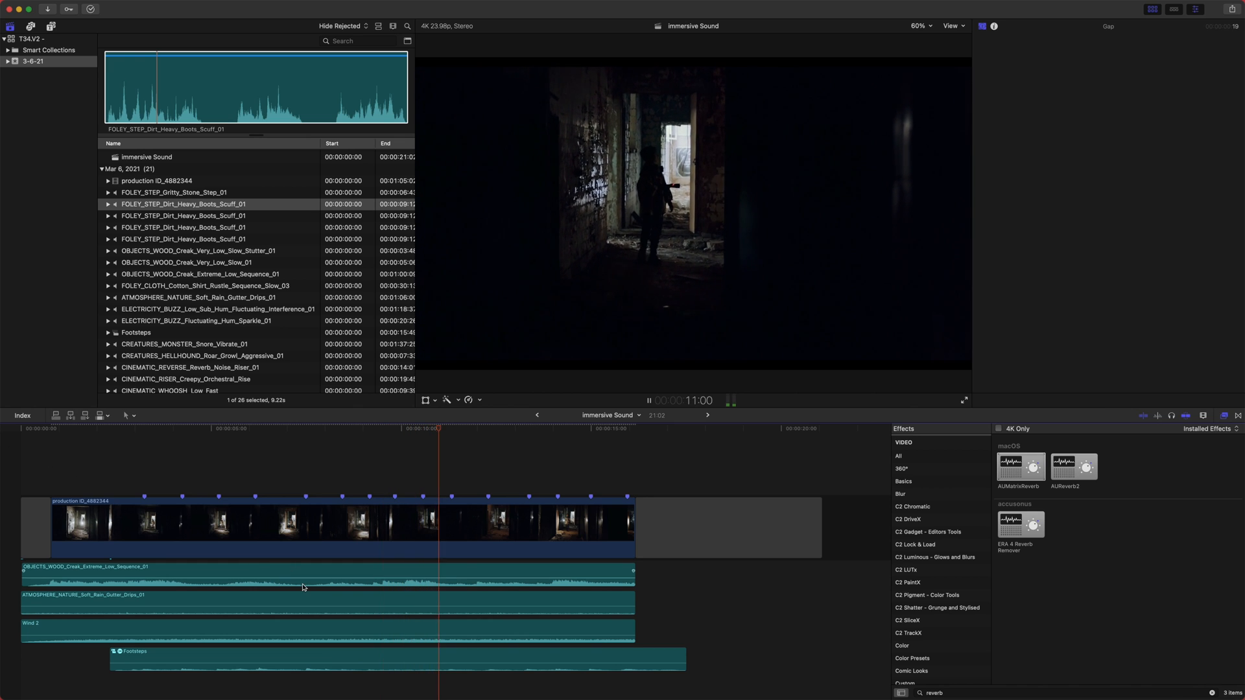
- Add two pairs of volume keyframes to the Footsteps clip, around 9 and 13 seconds, and raise the level slightly between them
click(437, 653)
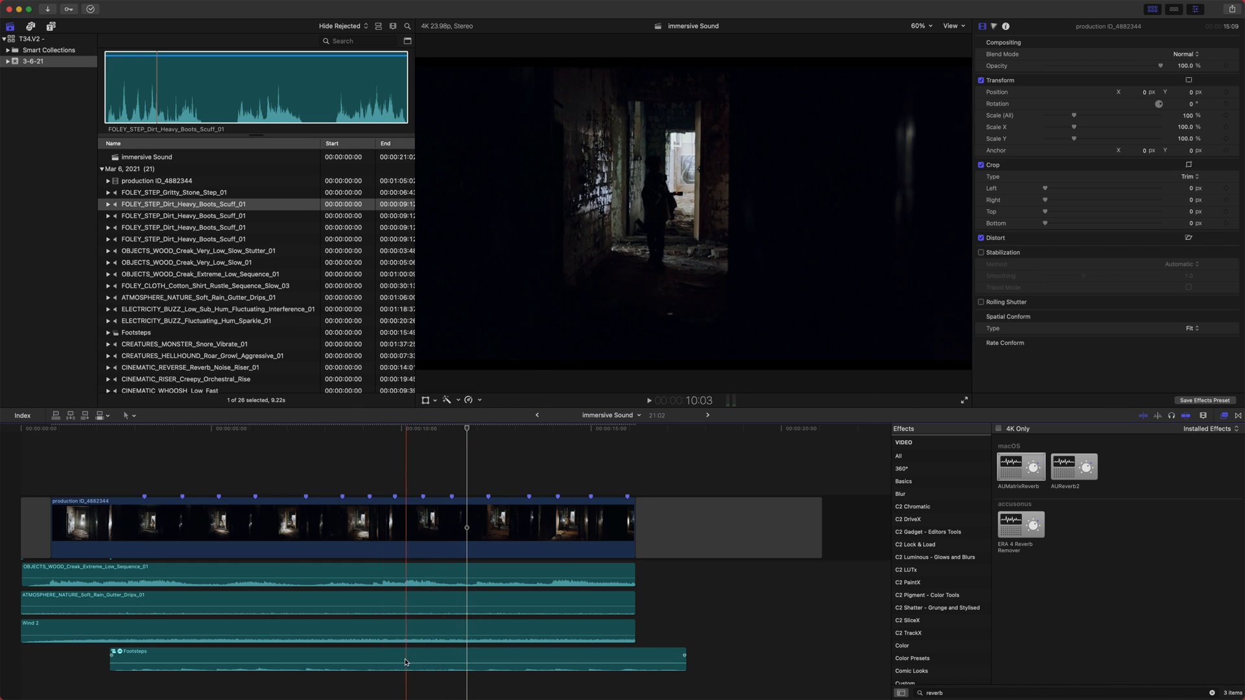
alt+click(366, 663)
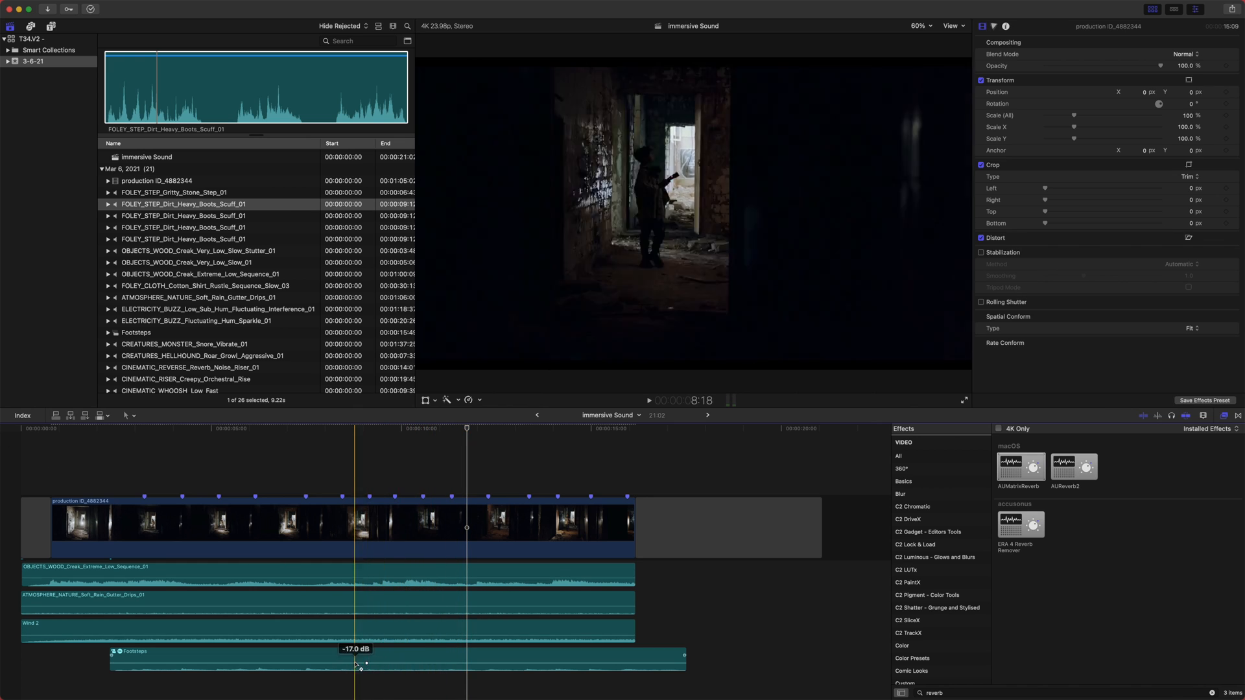
super+click(491, 664)
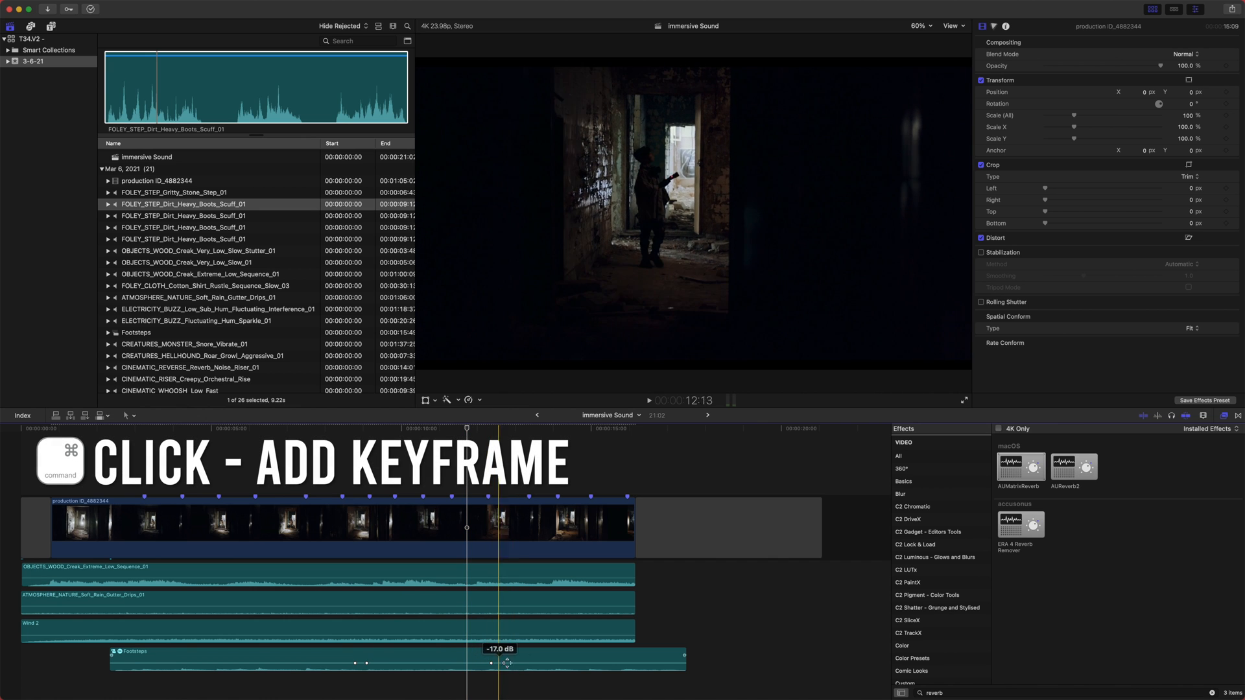
super+click(517, 663)
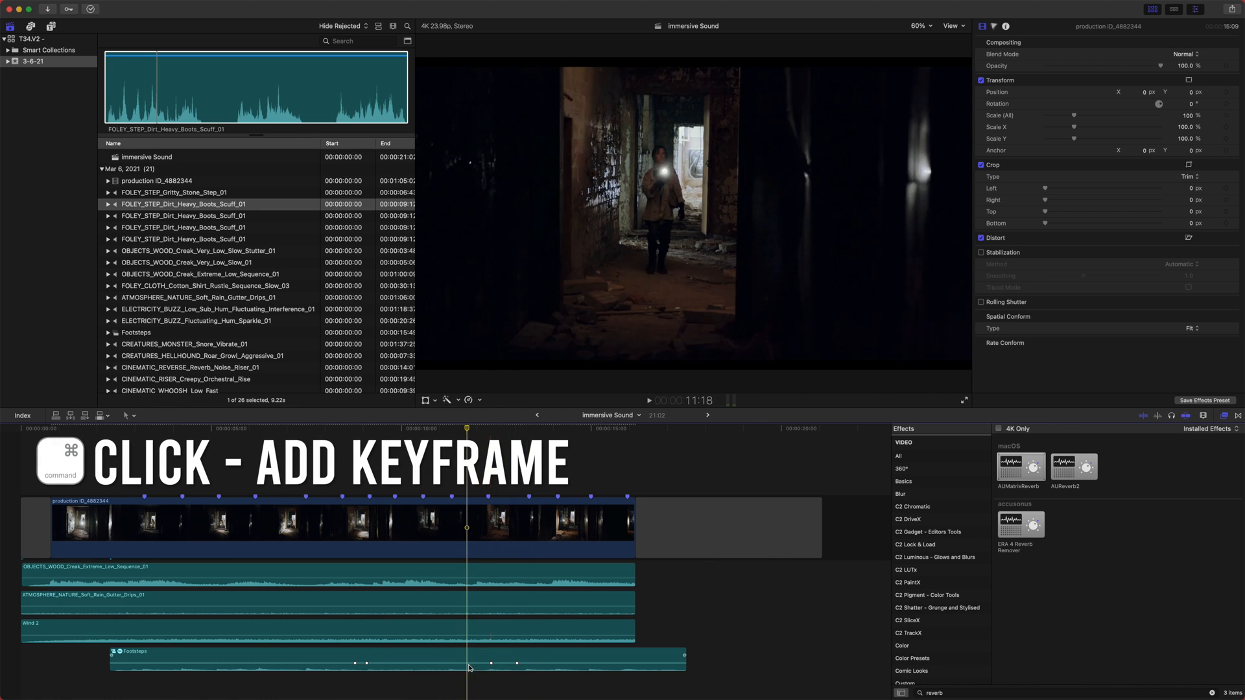
drag(458, 662, 457, 655)
scroll(409, 545, up, 2)
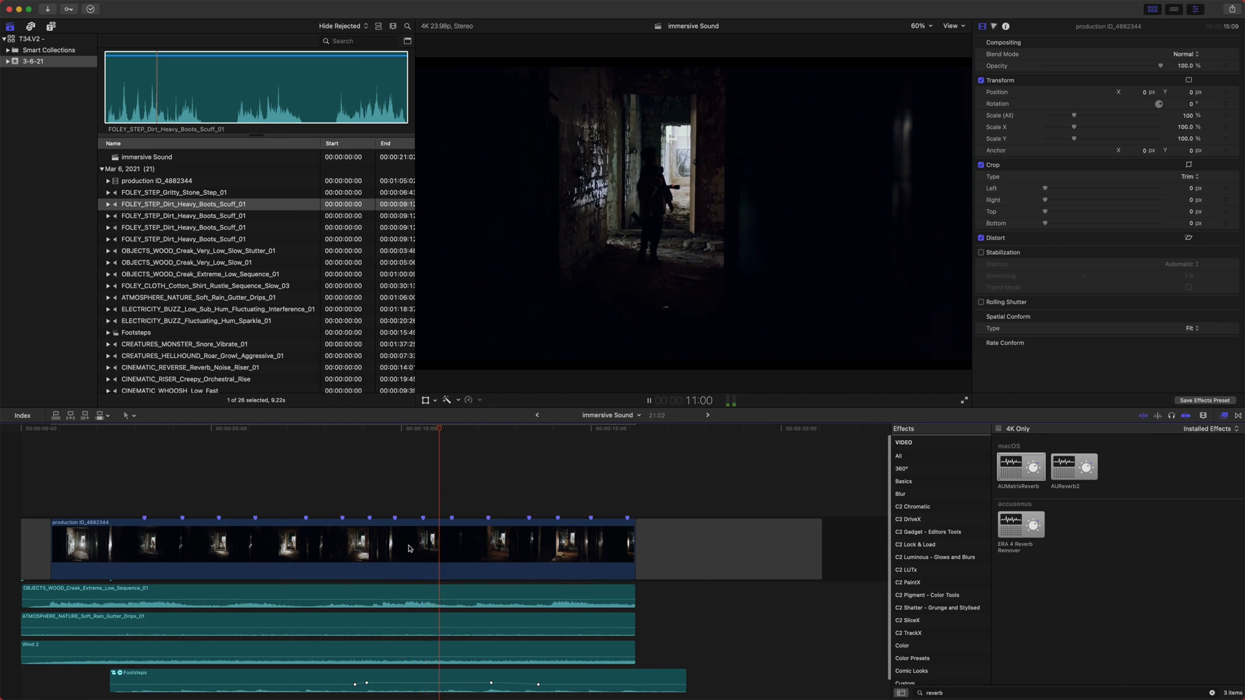
scroll(409, 548, down, 1)
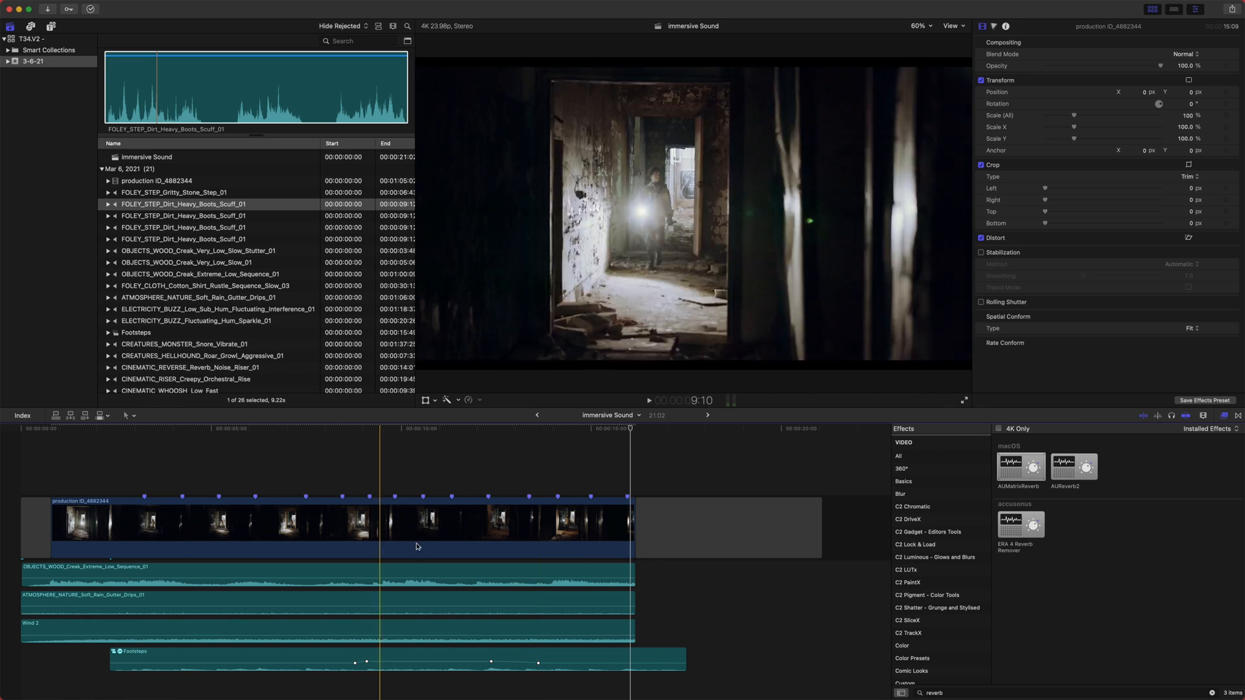
- Play back the adjusted footsteps and examine the flashlight movement in the video around 2:08 to 2:22
key(space)
key(space)
scroll(11, 459, left, 1)
click(164, 658)
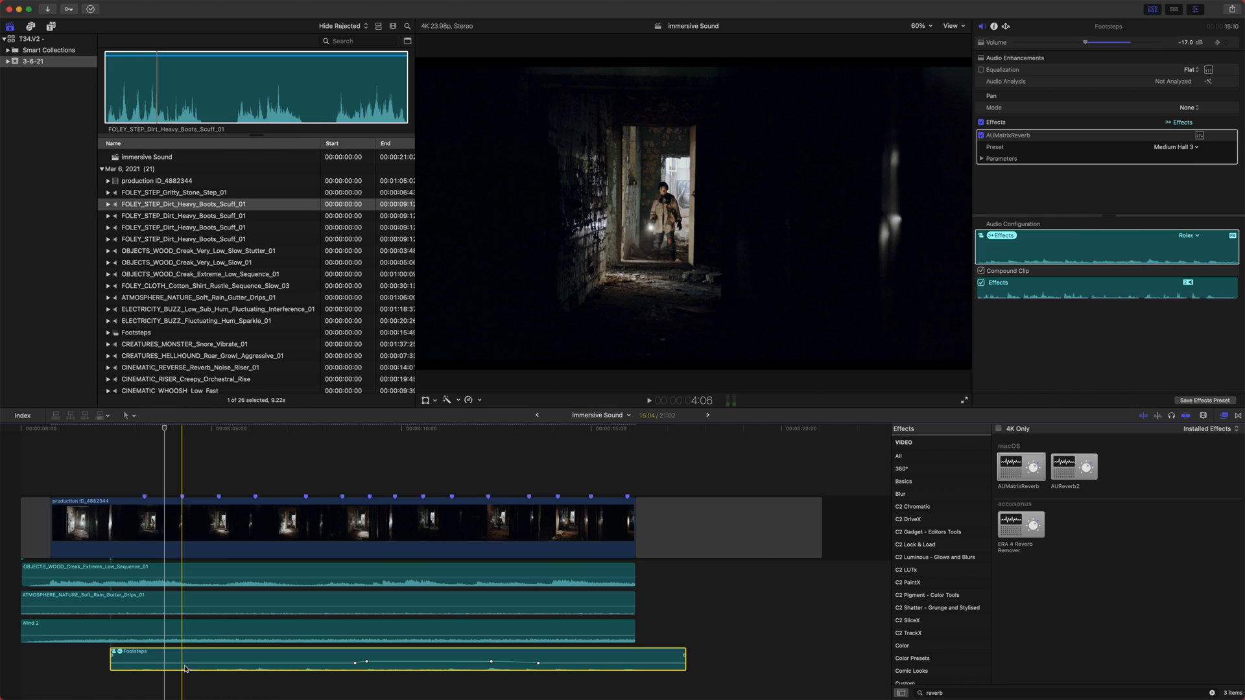
click(91, 457)
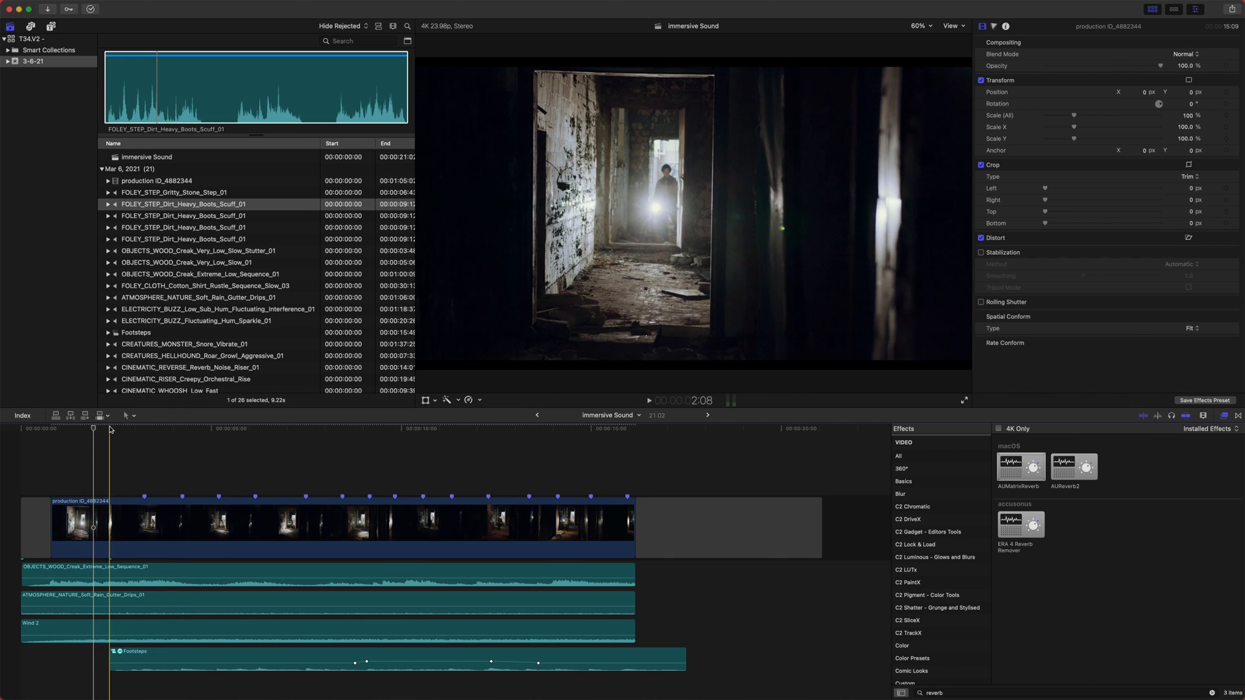
click(130, 430)
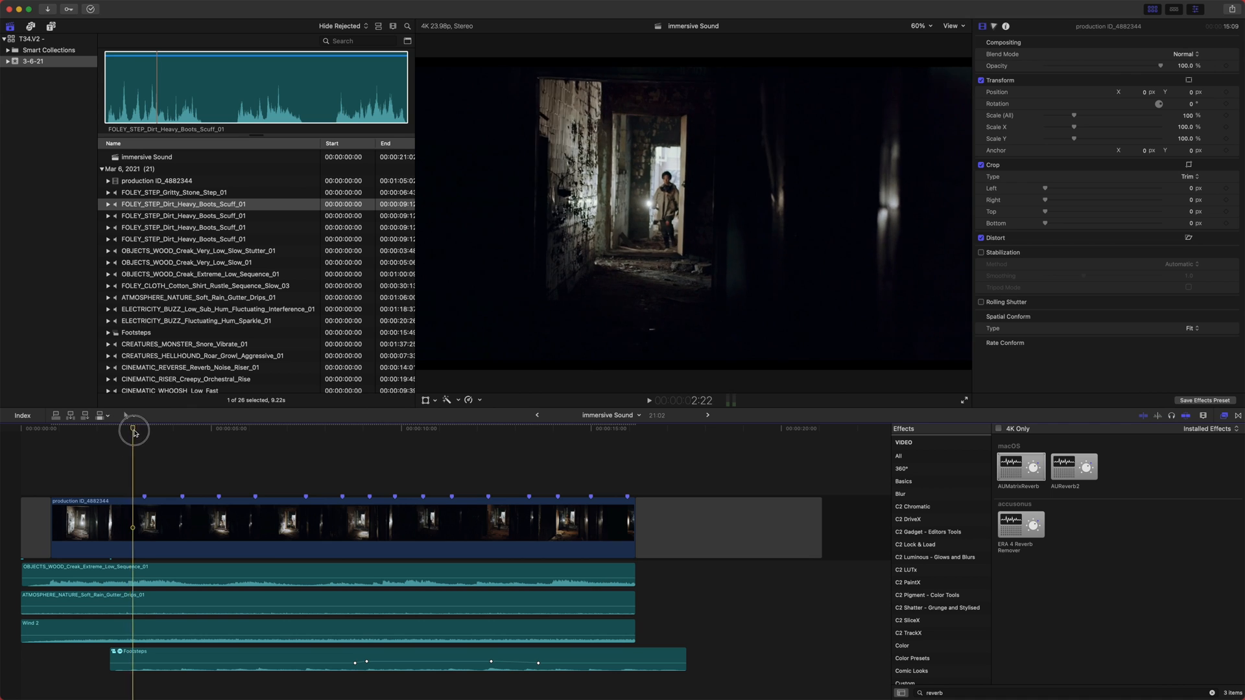
click(110, 449)
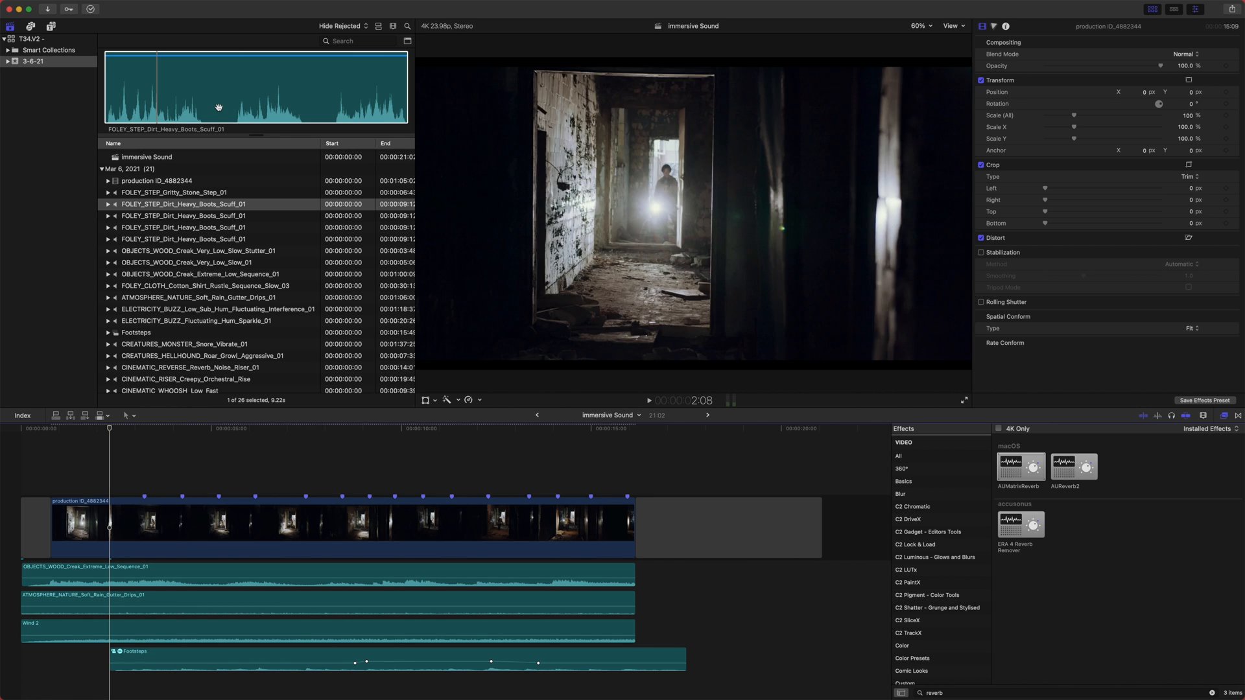
click(81, 433)
drag(81, 436, 126, 496)
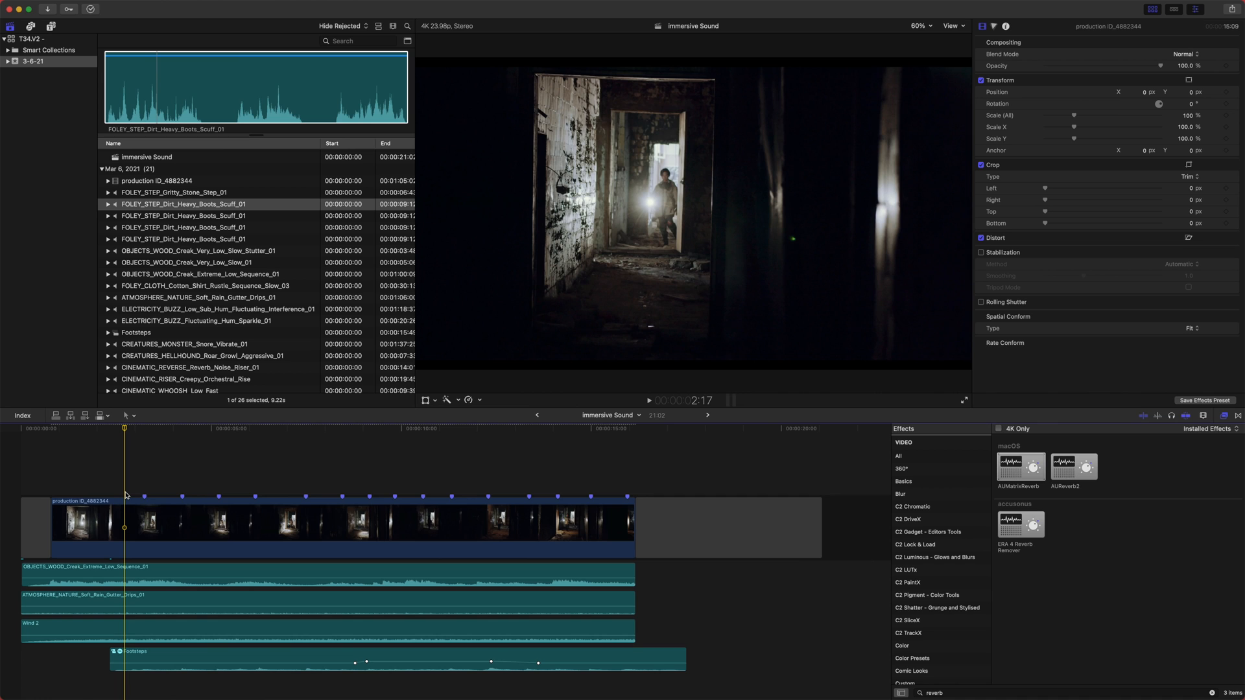
- Audition the ELECTRICITY_BUZZ_Low_Sub_Hum_Fluctuating_Interference_01 sound from the event's clips
scroll(127, 263, down, 3)
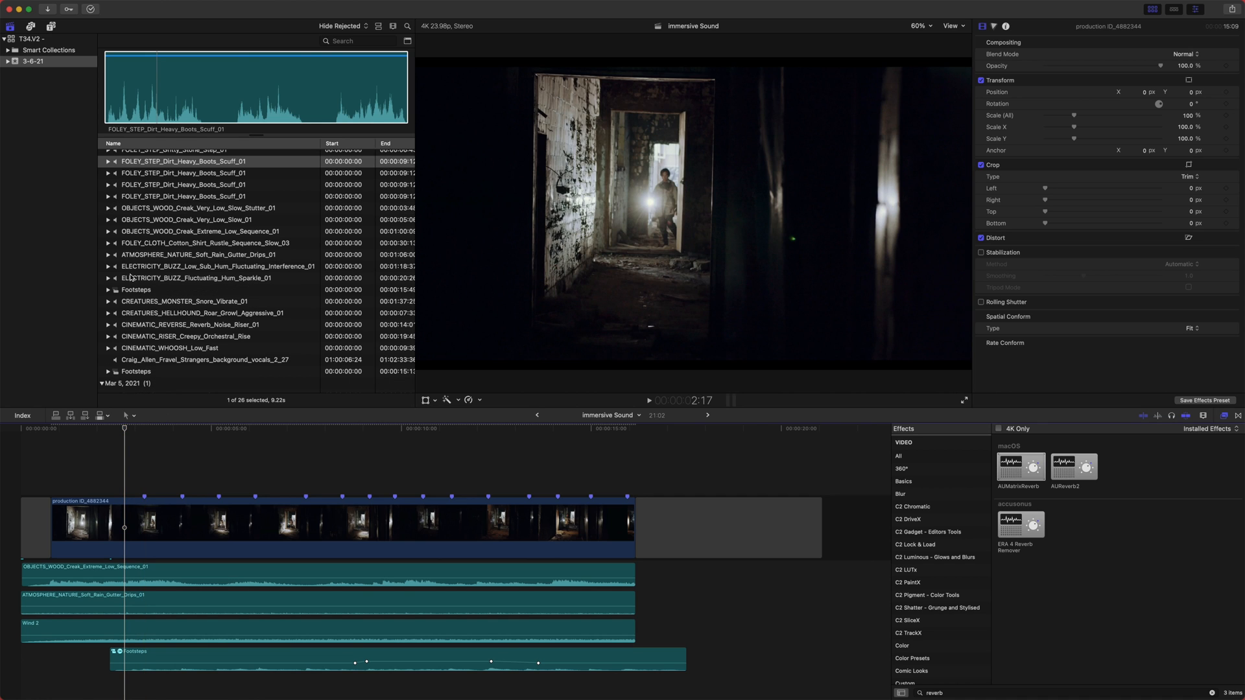
click(129, 277)
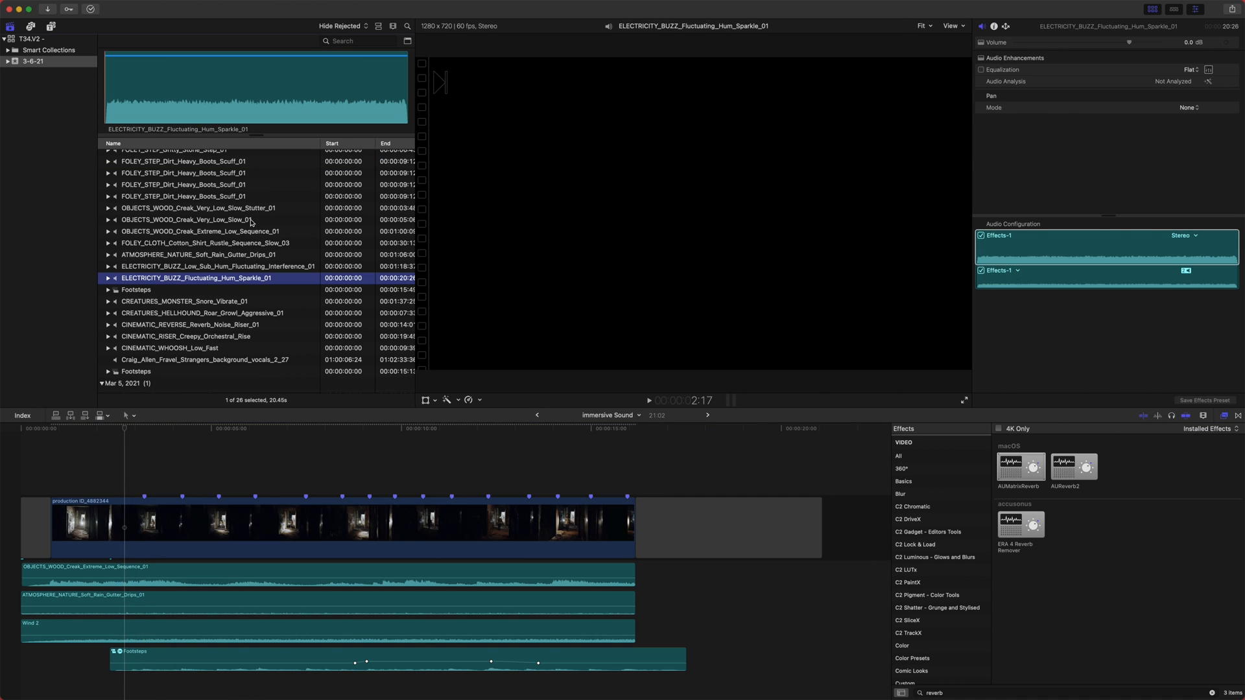
click(263, 268)
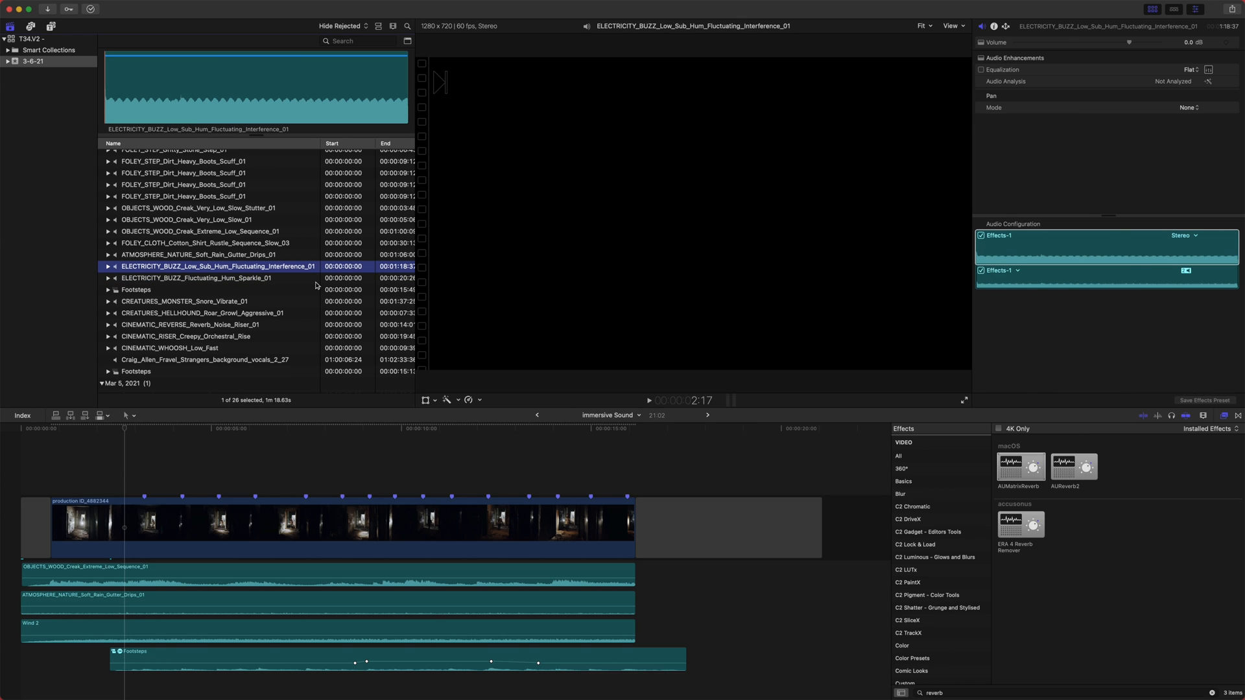
click(159, 96)
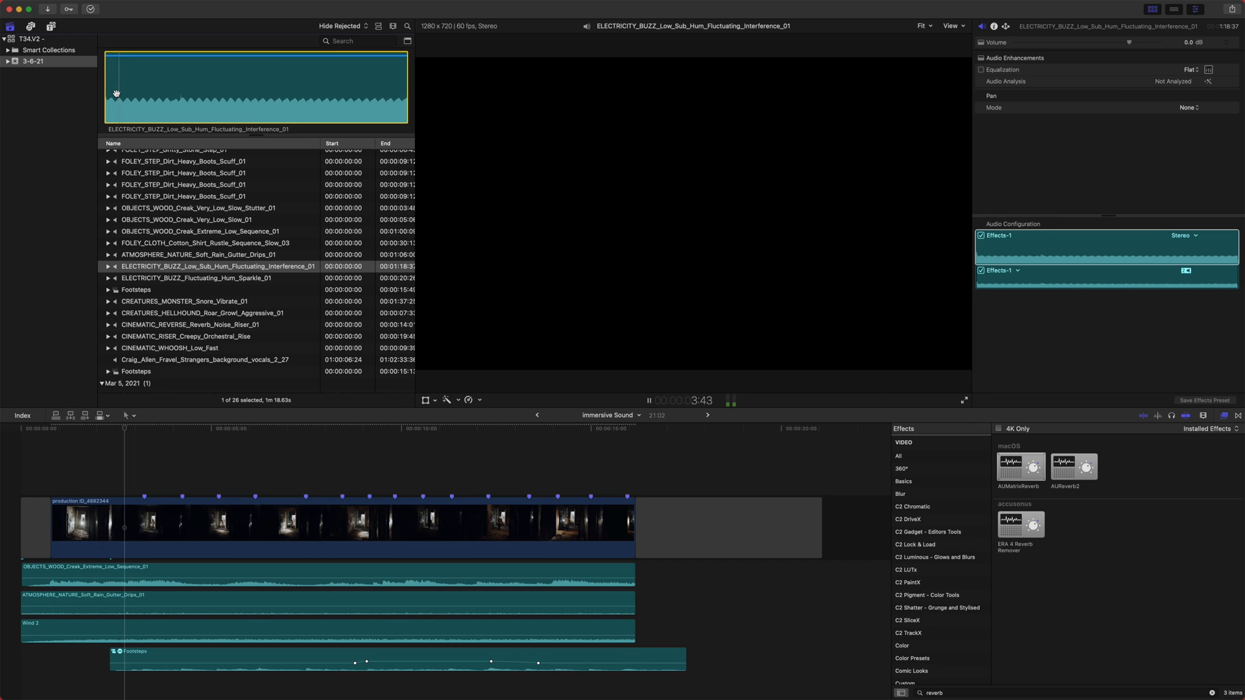
- Audition ELECTRICITY_BUZZ_Fluctuating_Hum_Sparkle_01 and add it beneath the Footsteps clip near the start of the timeline
click(202, 277)
click(184, 85)
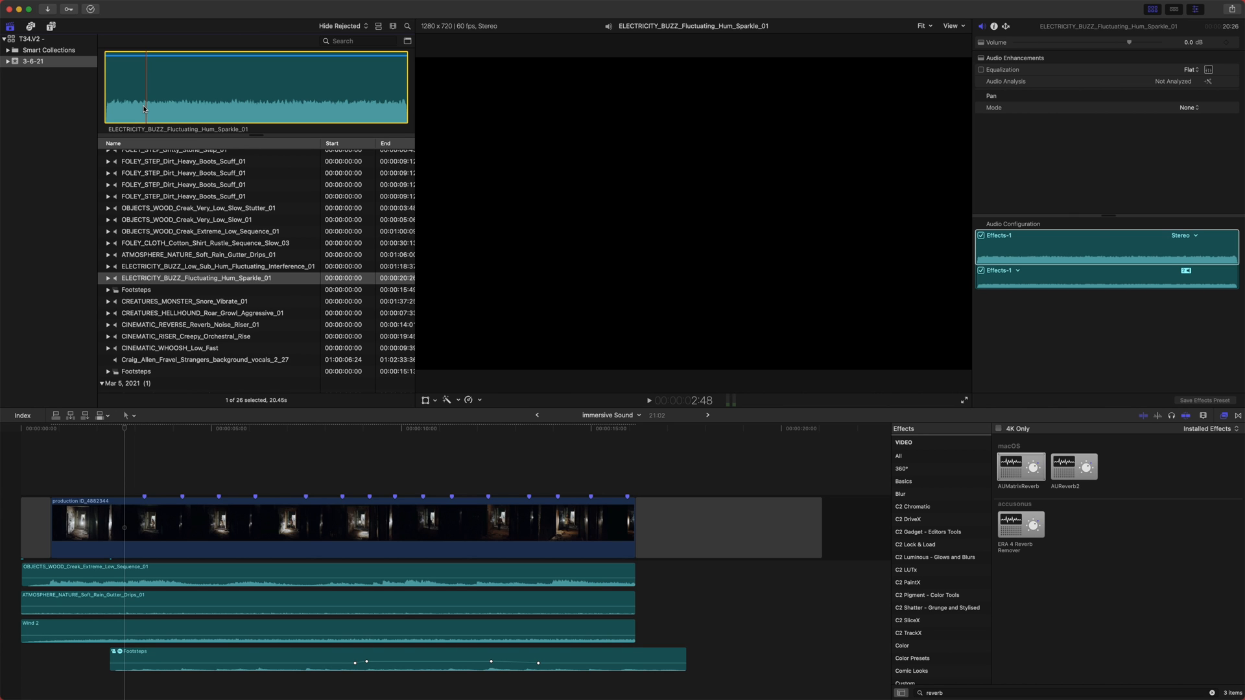
click(250, 682)
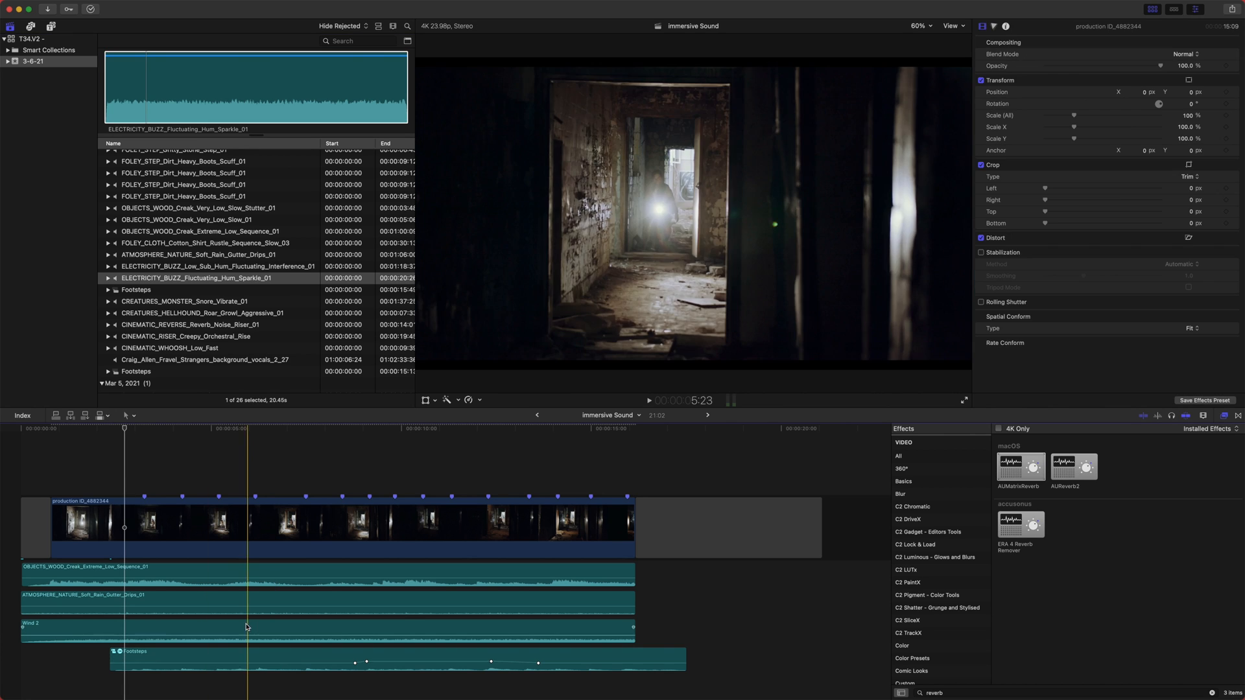
drag(179, 106, 40, 691)
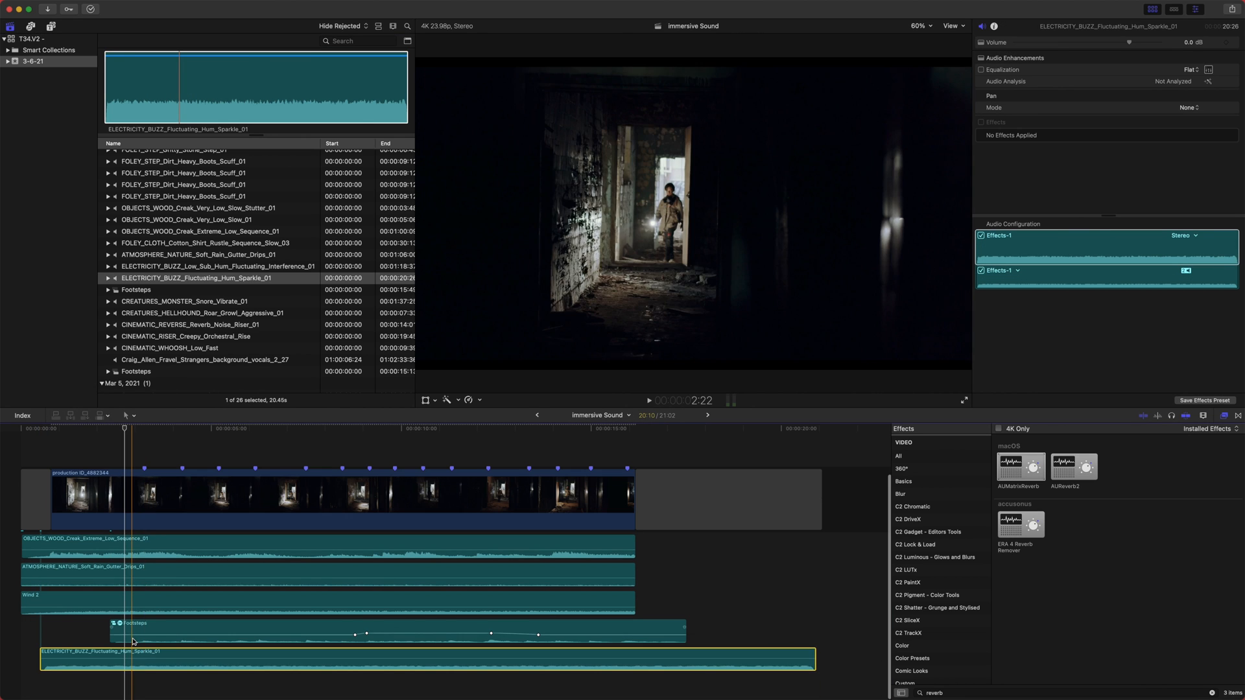
- Disable the four other audio clips, move the electricity buzz to start just before the video clip, and play back the result
drag(719, 642, 474, 558)
key(v)
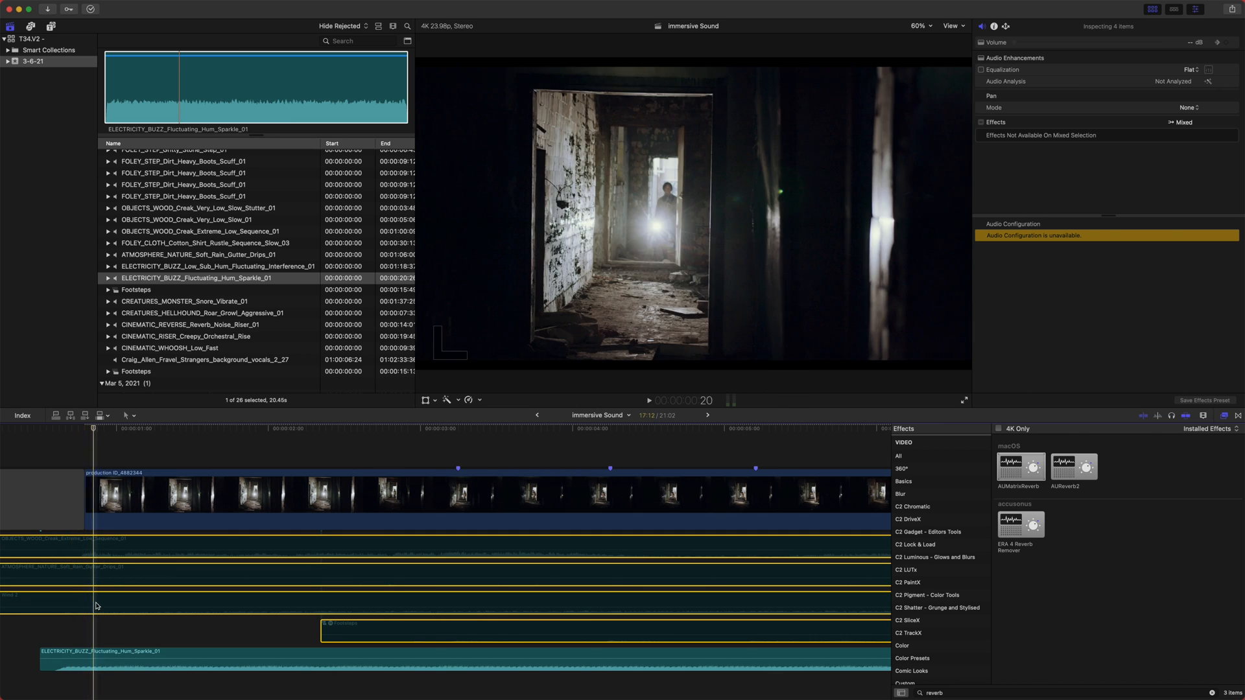
drag(112, 658, 132, 656)
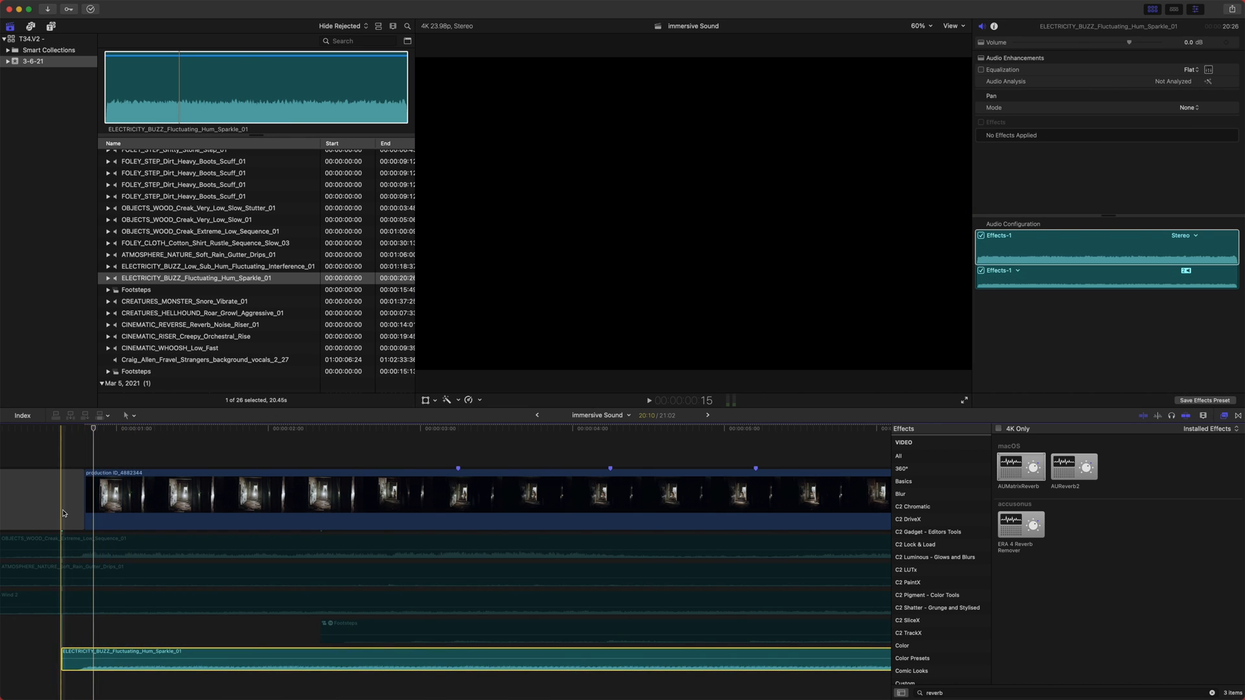
key(space)
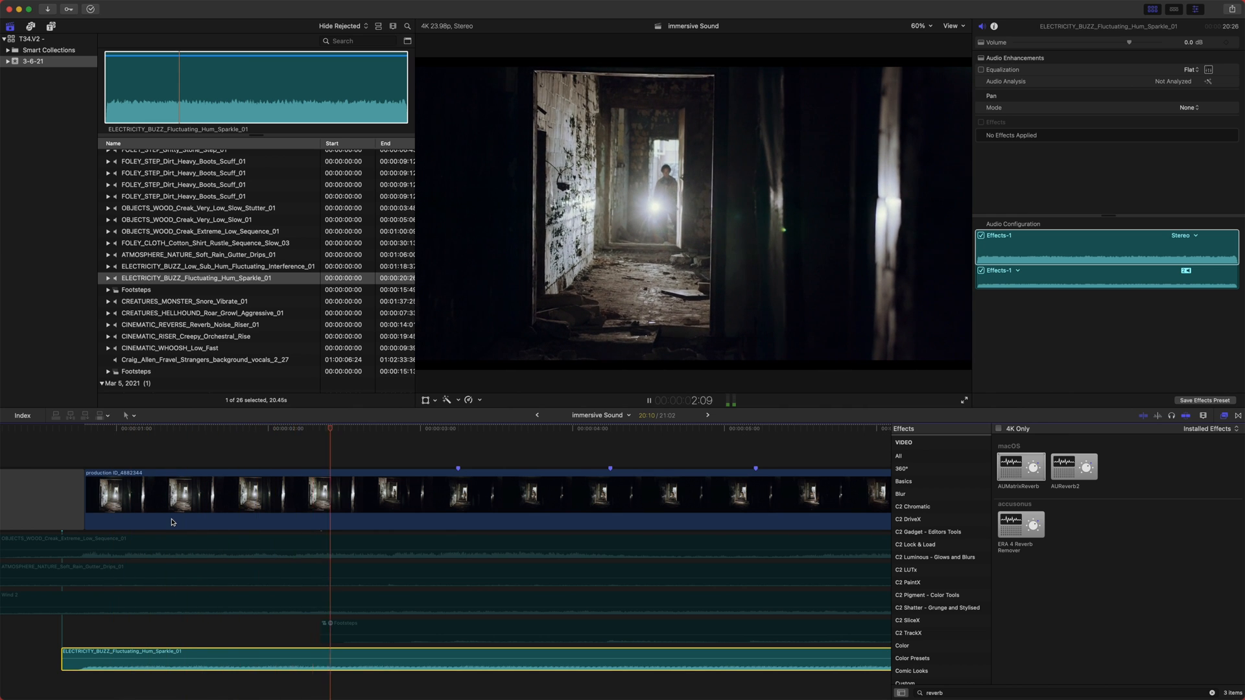
key(space)
- Try to lower the buzz clip's volume to −14 dB over a range from about 2:17 to 6:15
key(super+minus)
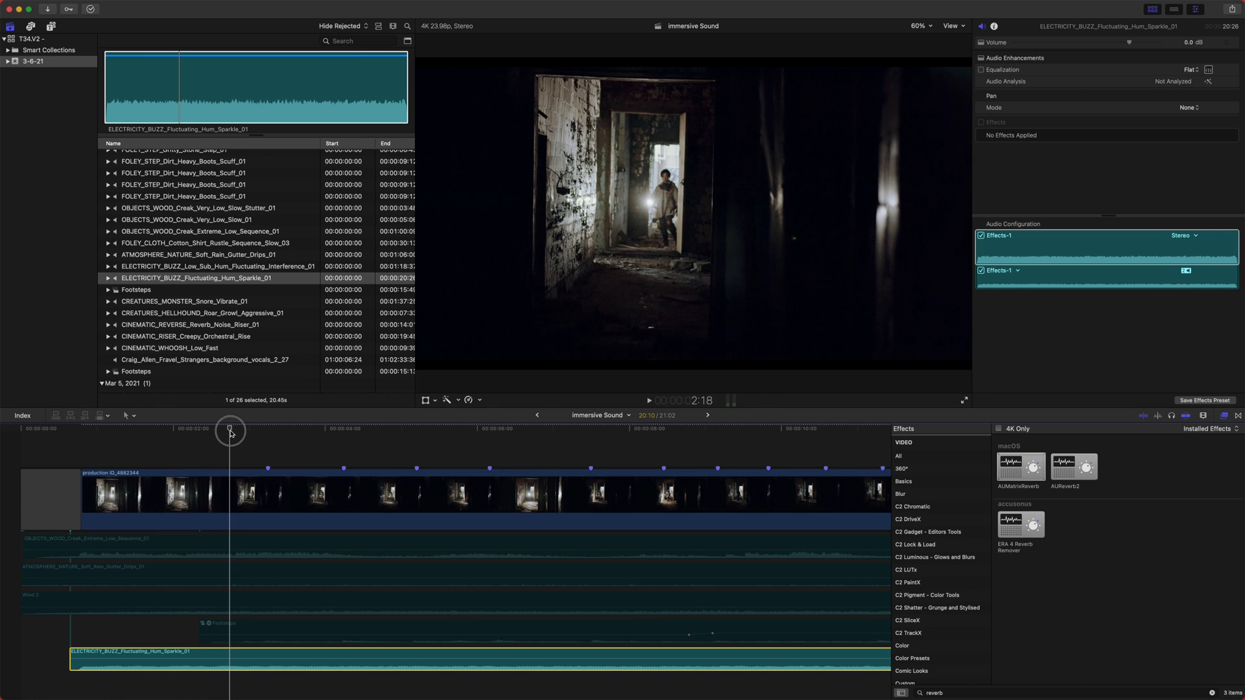
drag(231, 431, 227, 431)
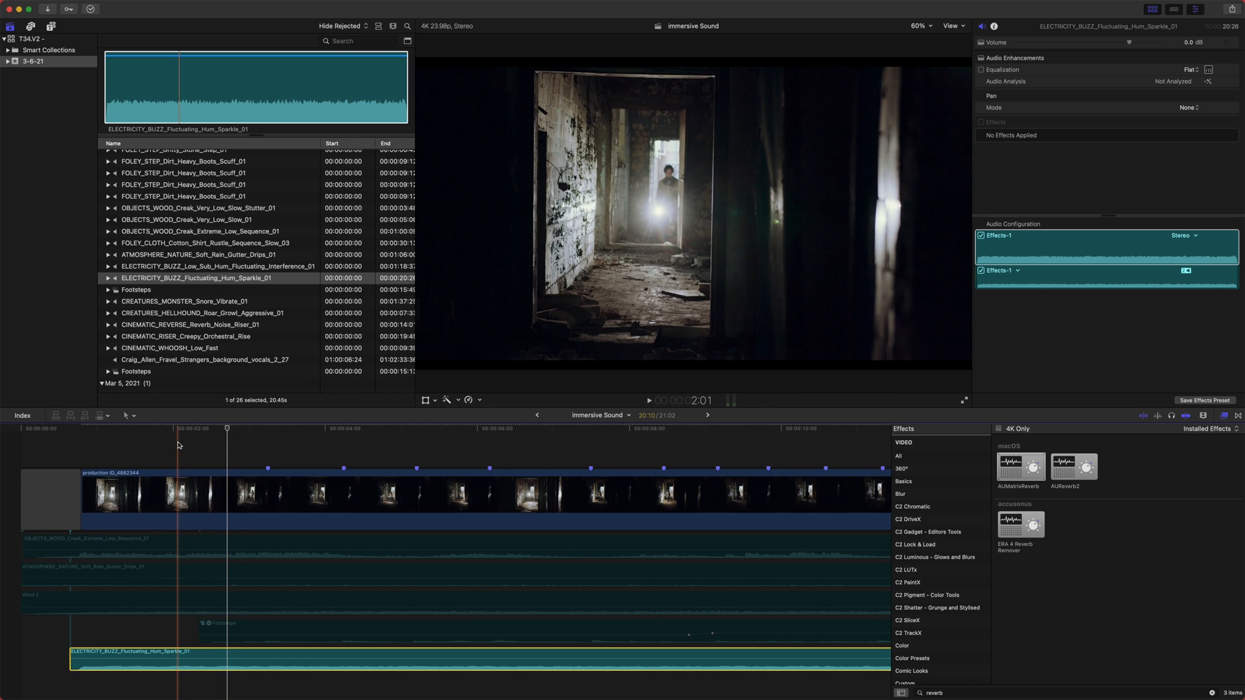
mouse_move(223, 658)
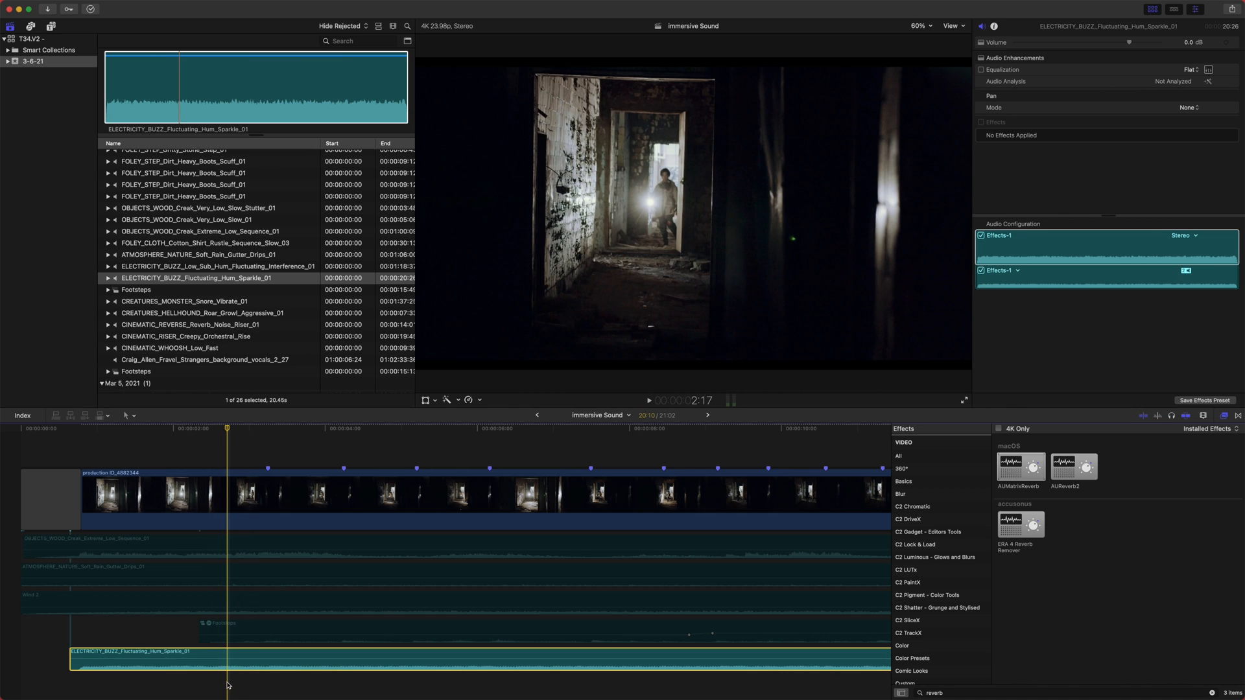
key(r)
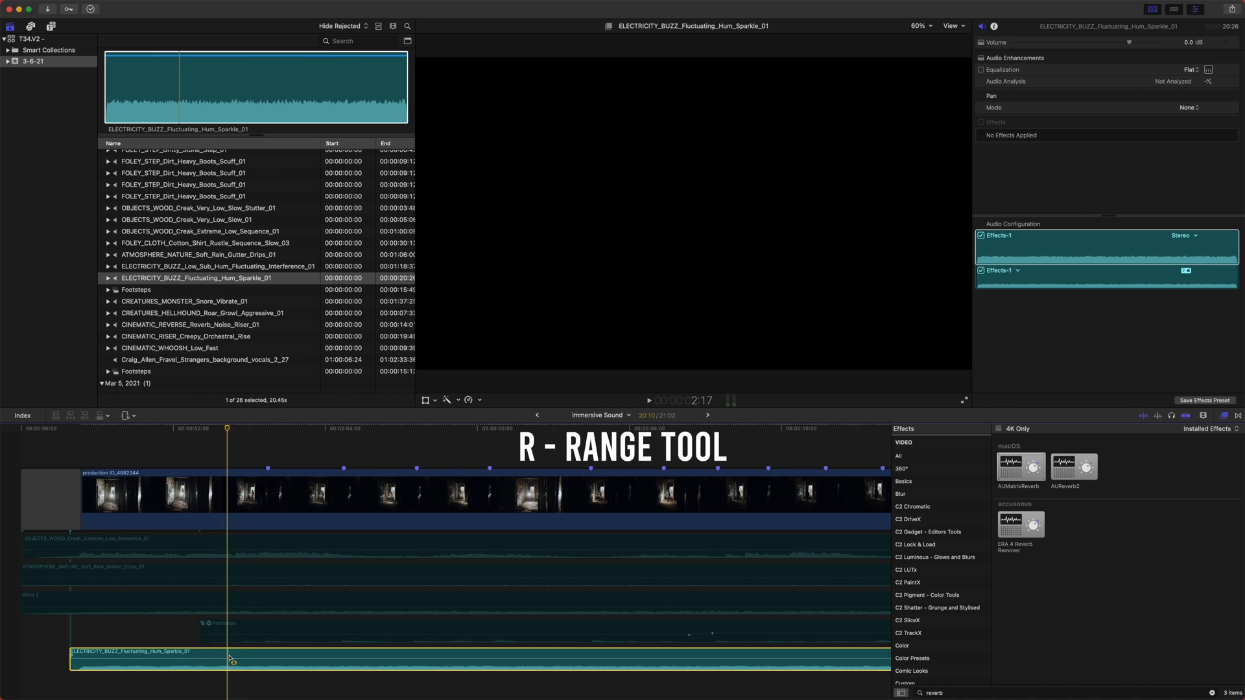
drag(229, 655, 309, 655)
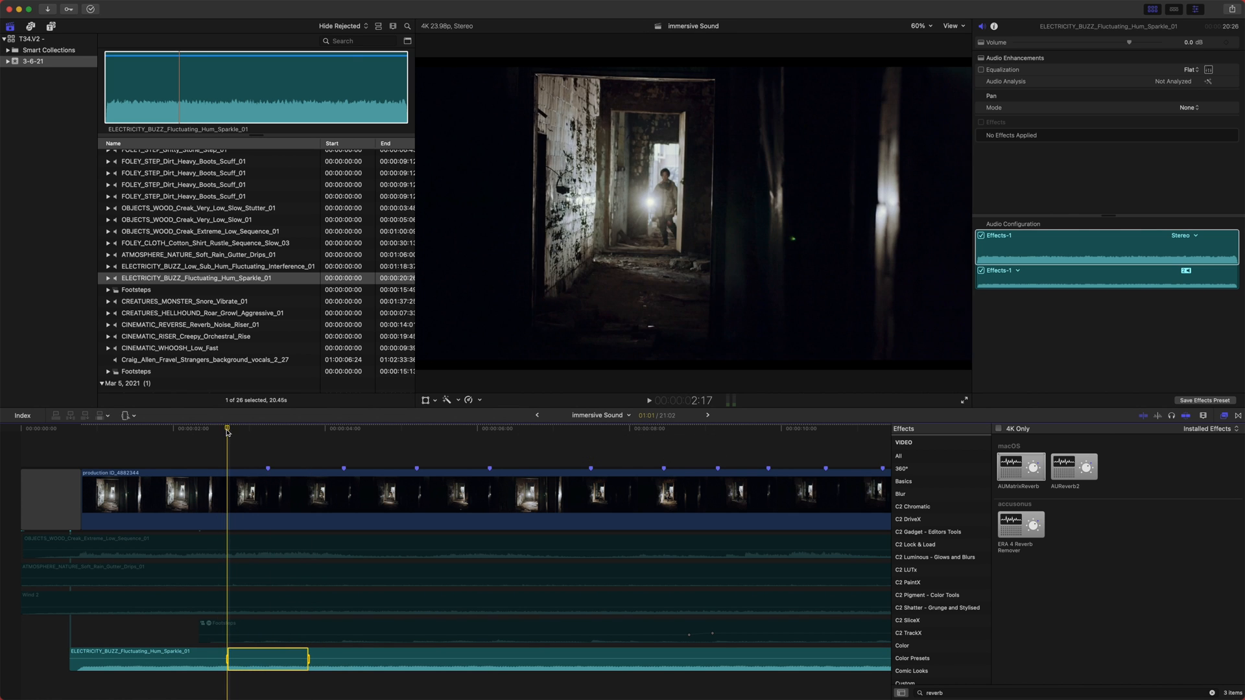
click(254, 430)
drag(255, 430, 527, 455)
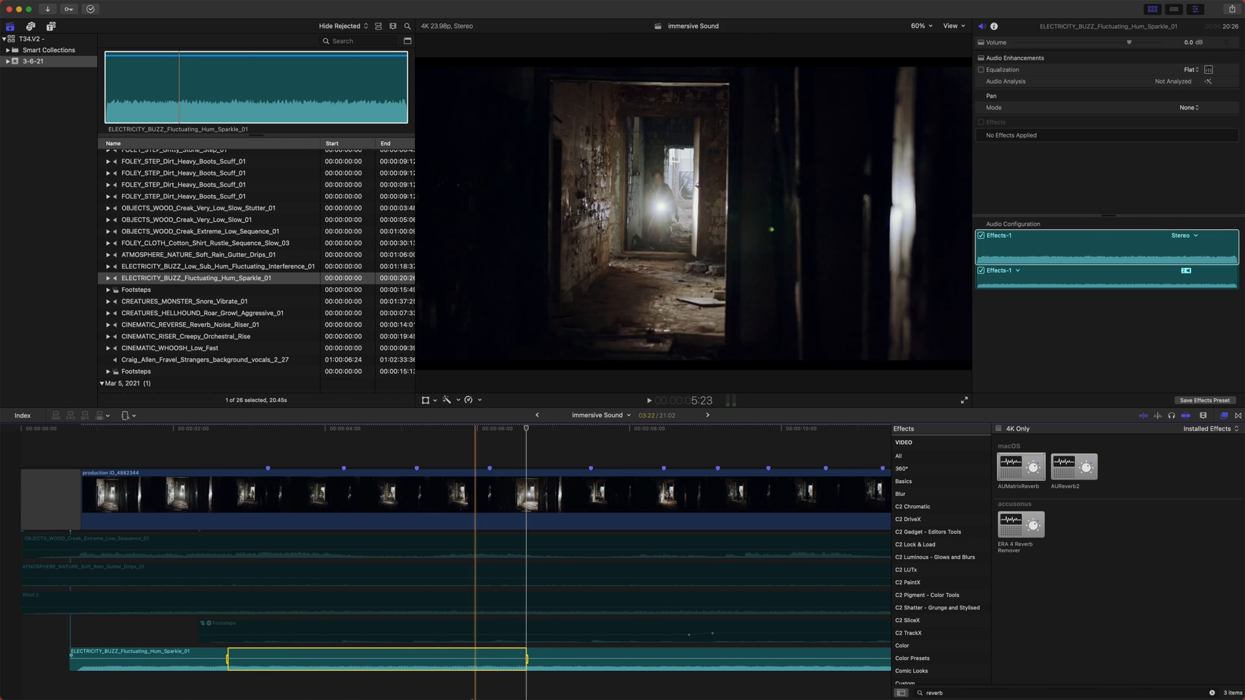
drag(426, 658, 425, 660)
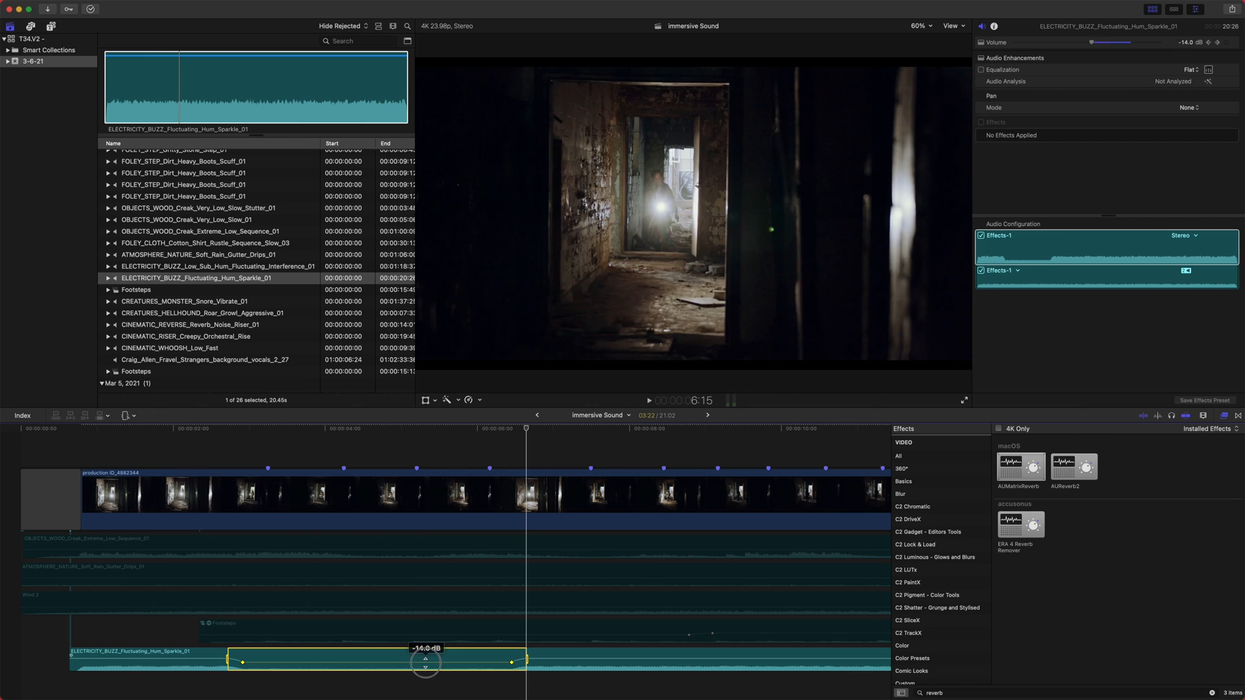
drag(426, 664, 426, 663)
key(super+z)
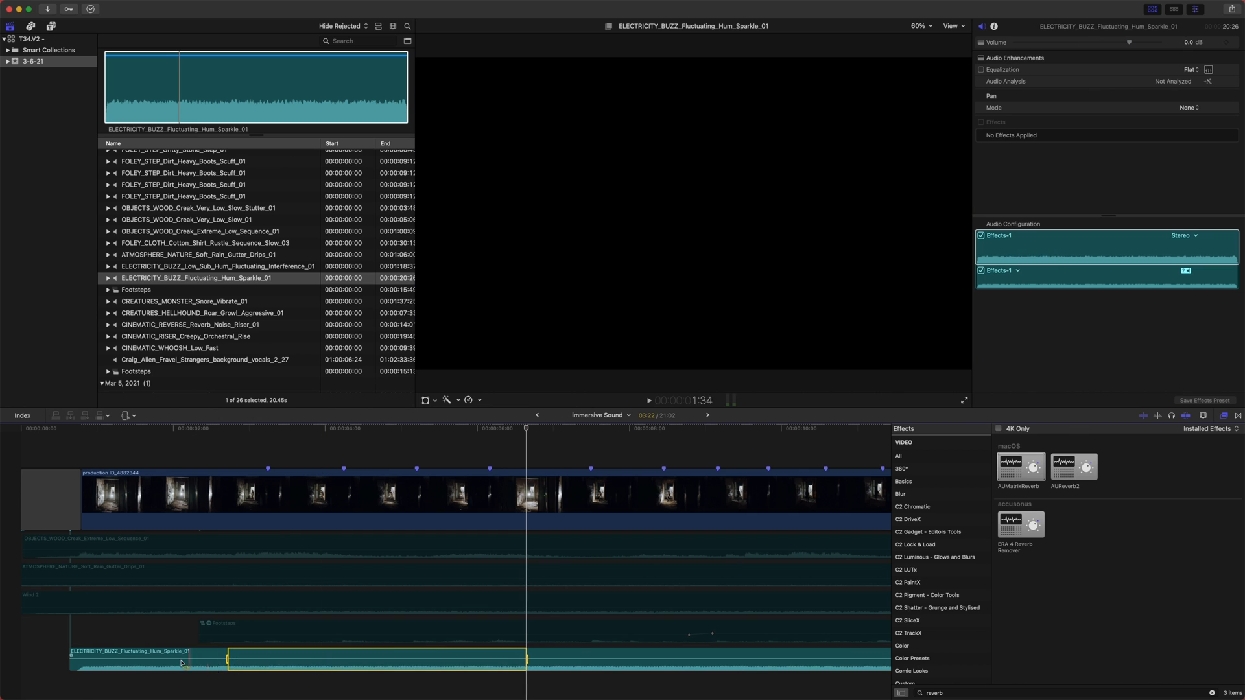
- Lower the whole buzz clip's volume to about −16 dB and play back its opening
key(super+a)
click(256, 693)
key(a)
click(272, 668)
drag(273, 658, 274, 663)
click(147, 687)
key(space)
key(space)
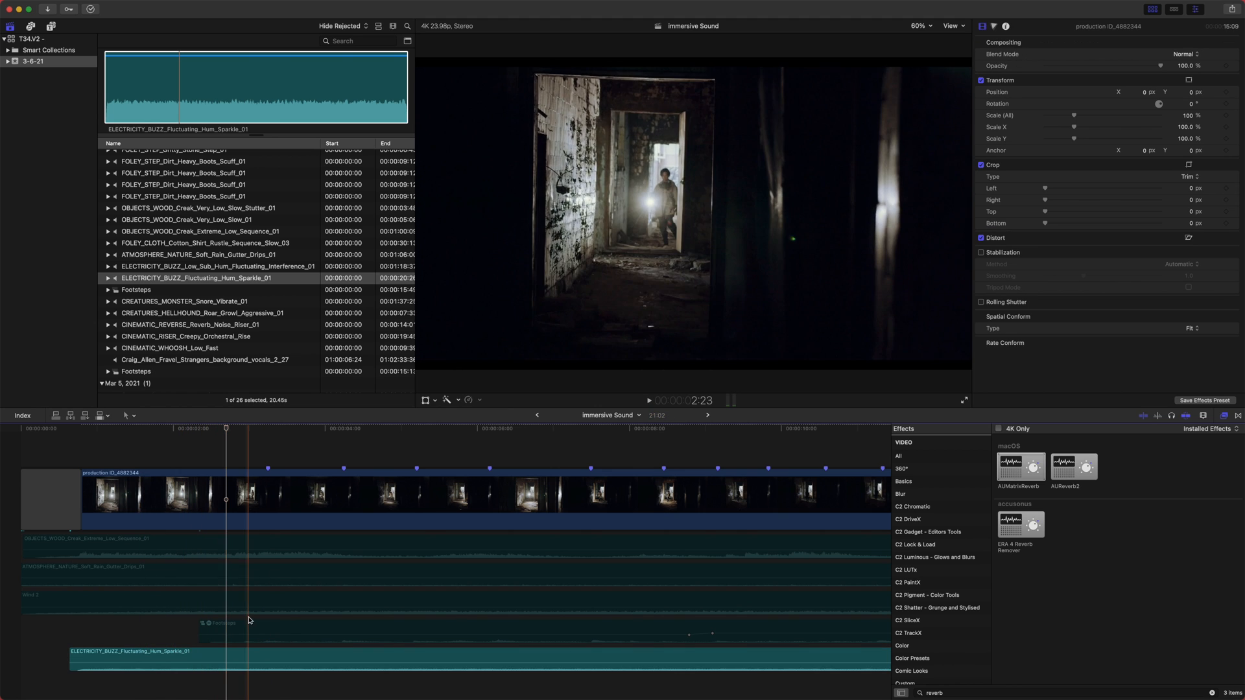
- Lower the buzz's volume to −51 dB over a range between about 2.6 and 6.5 seconds, and play back the dip
click(234, 430)
drag(234, 433, 232, 434)
key(r)
drag(232, 434, 520, 438)
drag(521, 662, 200, 642)
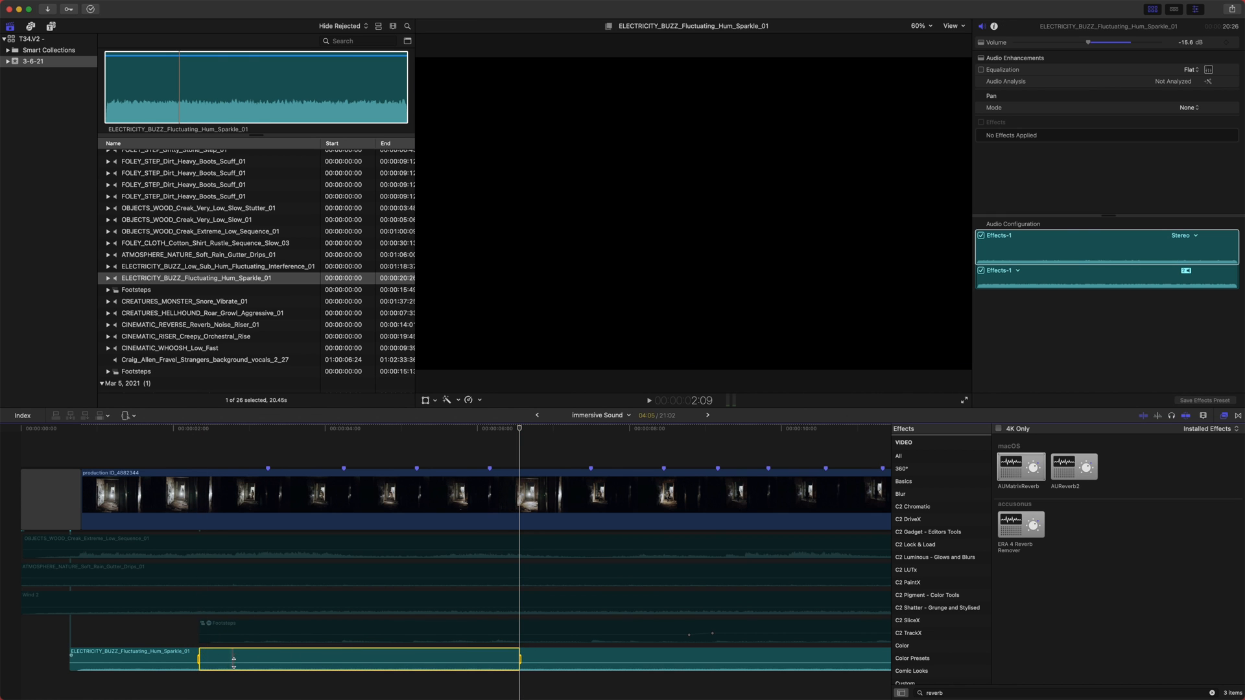
drag(212, 430, 236, 430)
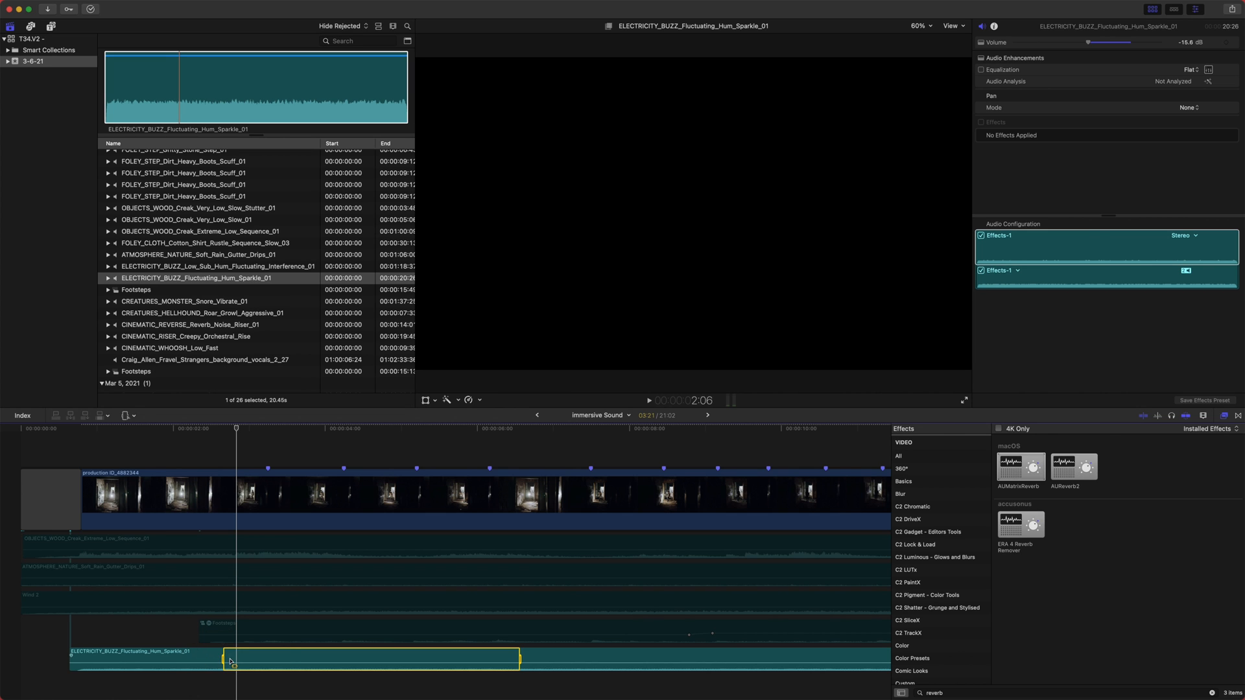
drag(275, 661, 275, 667)
key(space)
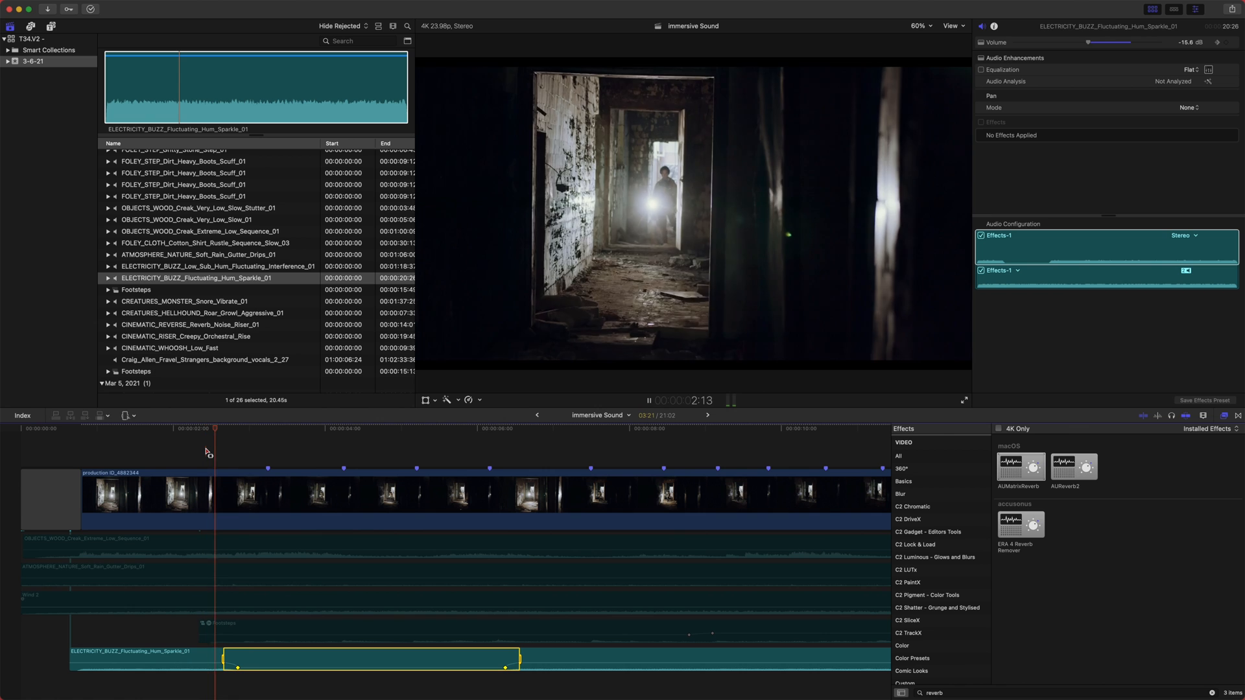
key(space)
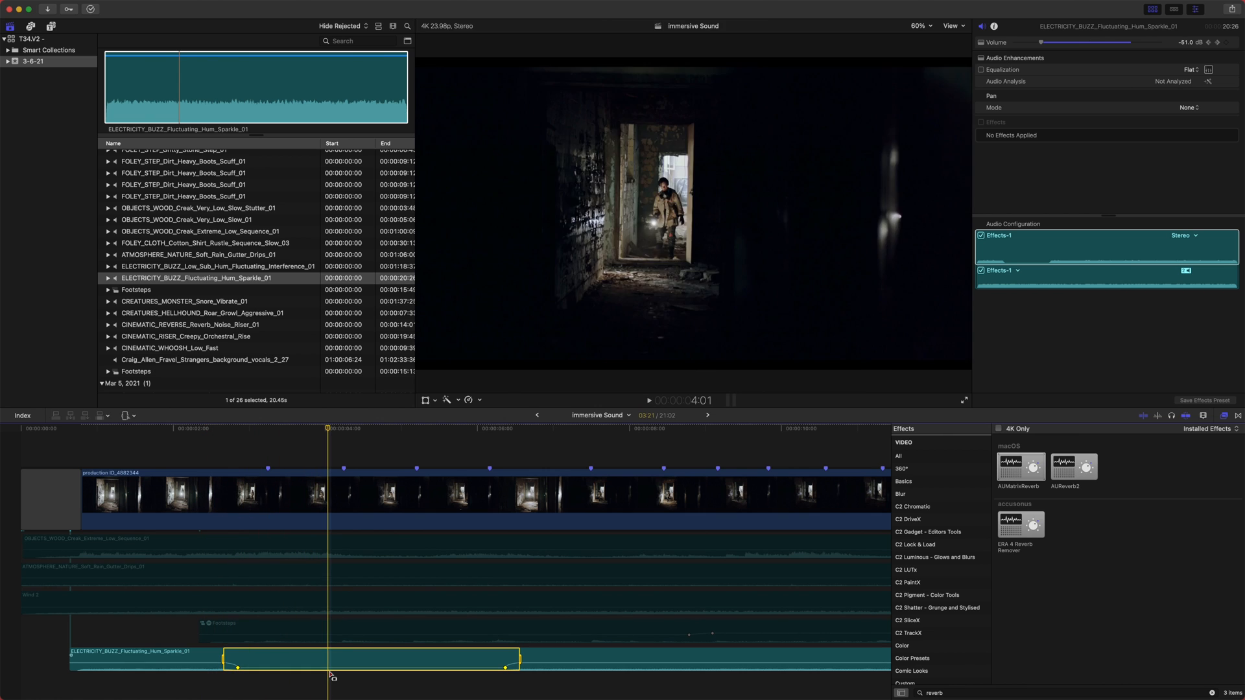
- Raise the volume of the buzz's lowered range to −31 dB and listen to the change
drag(330, 668, 329, 665)
key(space)
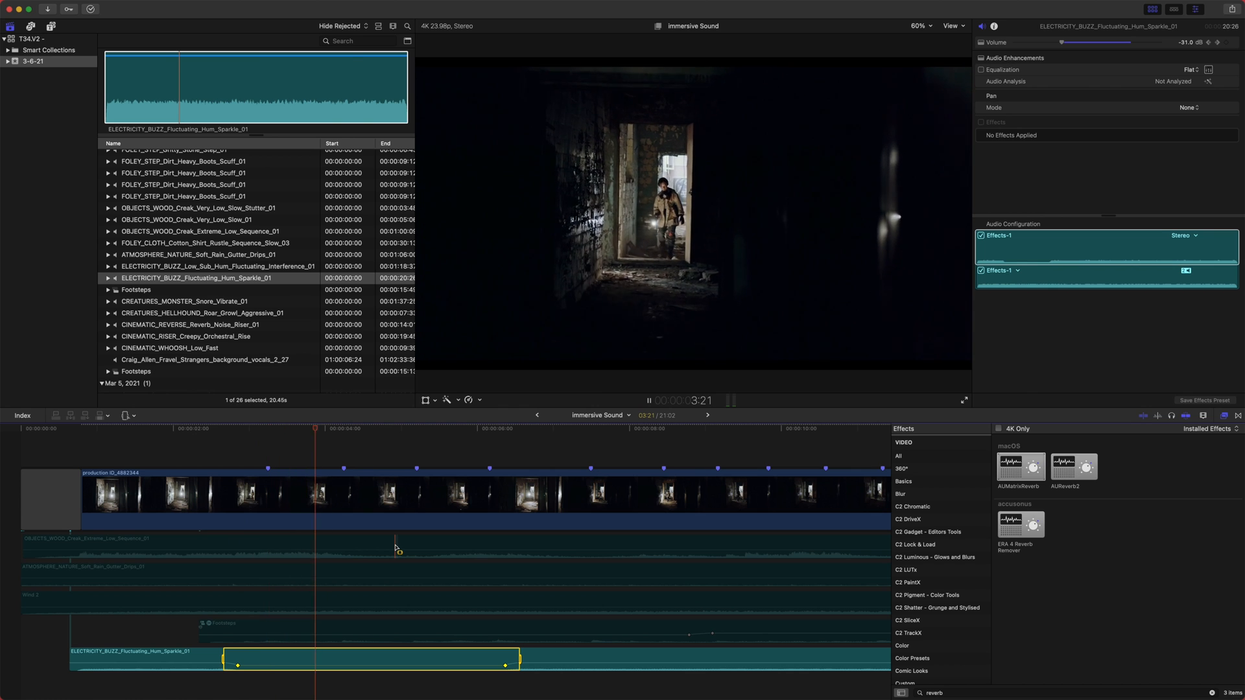
key(space)
- Add volume keyframes to the buzz around 7.3 and 8.6 seconds and lower the level between them
scroll(398, 548, right, 3)
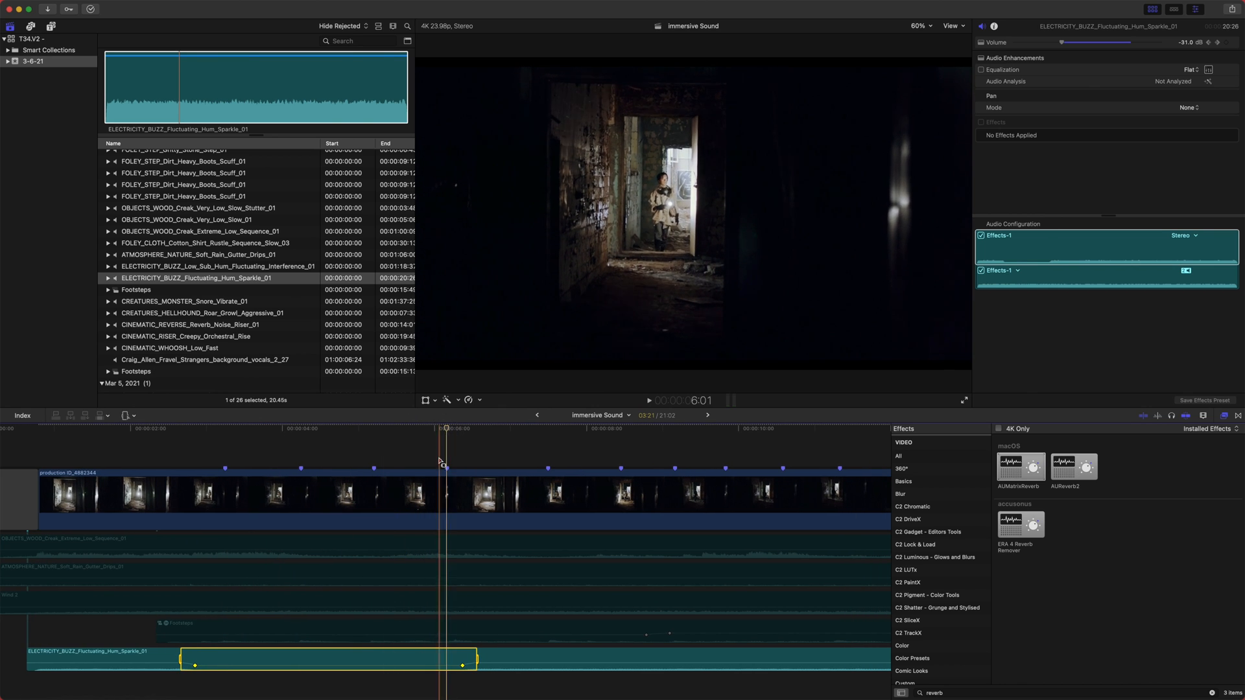
scroll(415, 454, right, 3)
scroll(403, 467, right, 7)
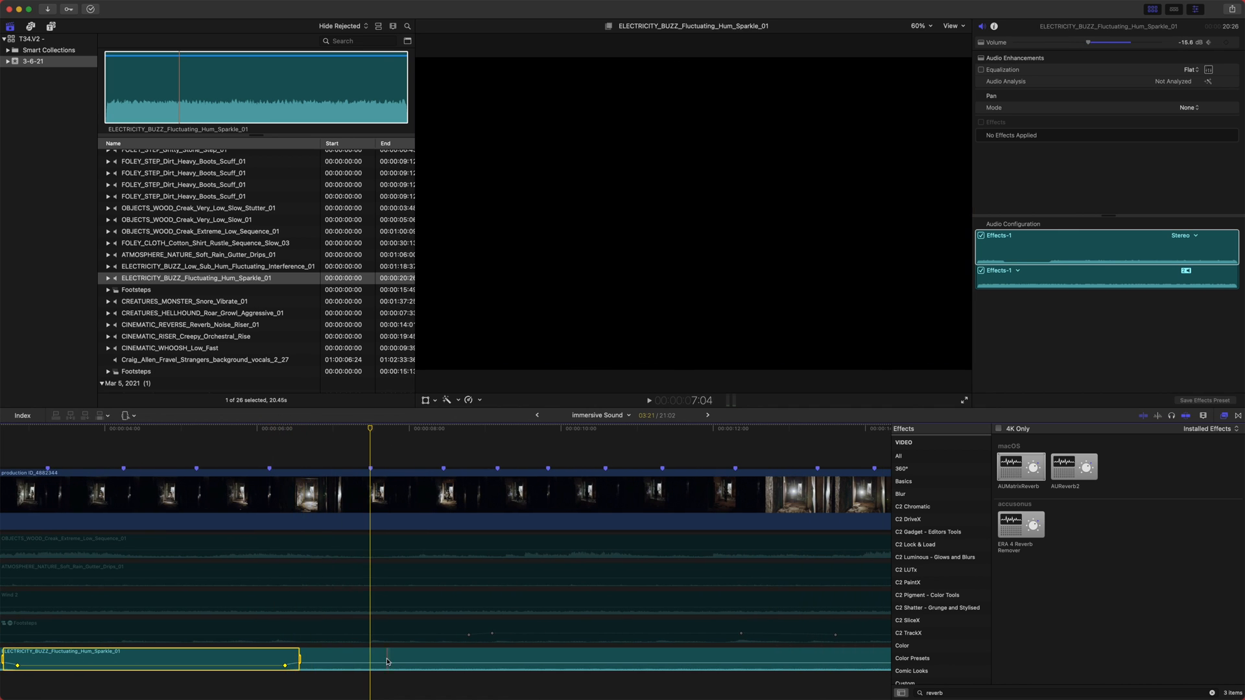
click(374, 674)
alt+click(368, 664)
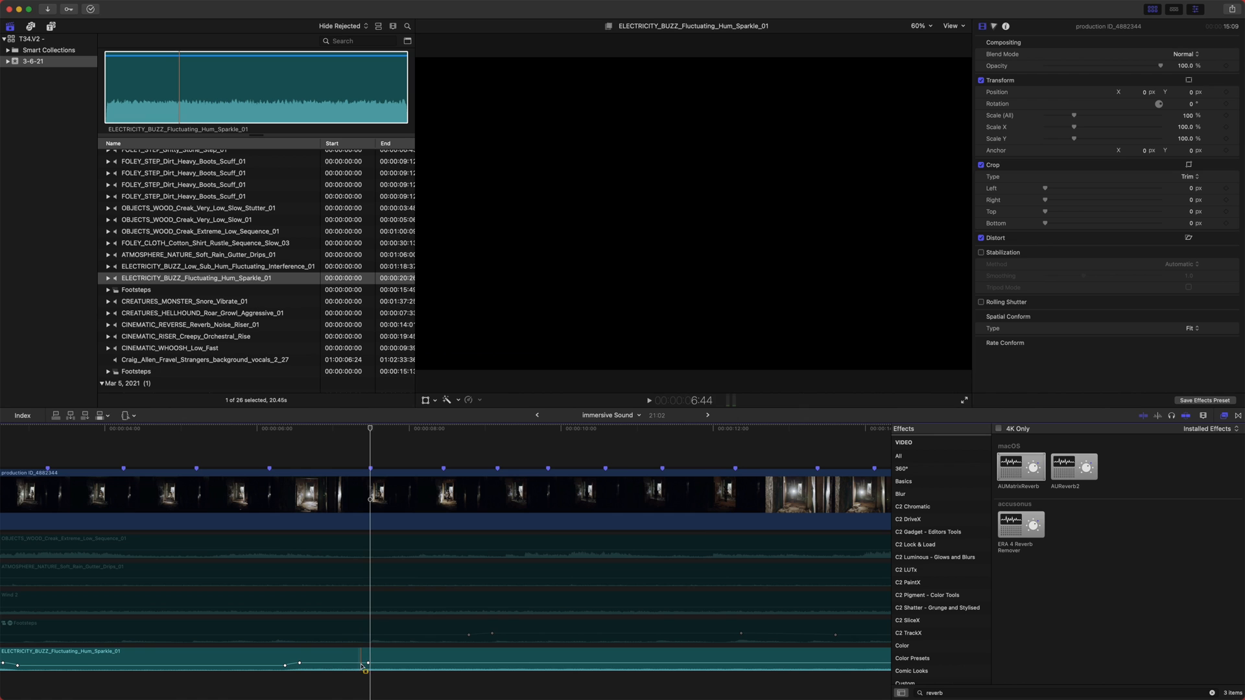
drag(370, 431, 459, 433)
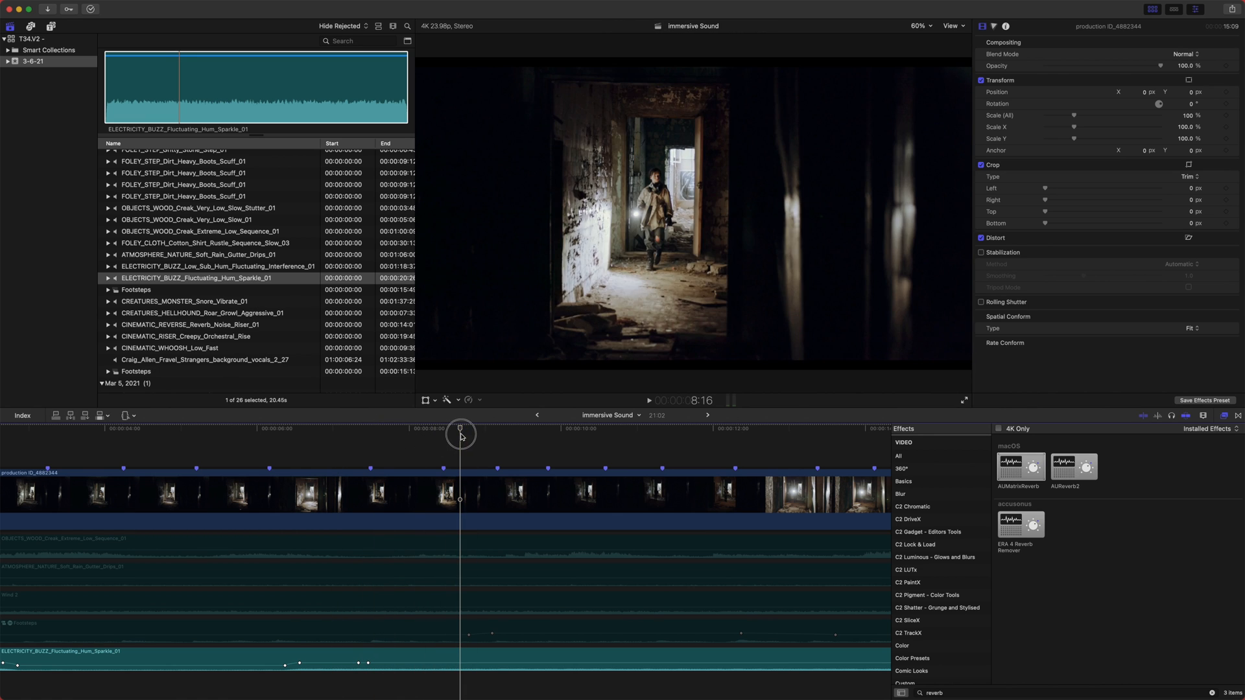
alt+click(453, 665)
drag(432, 663, 432, 665)
key(shift+z)
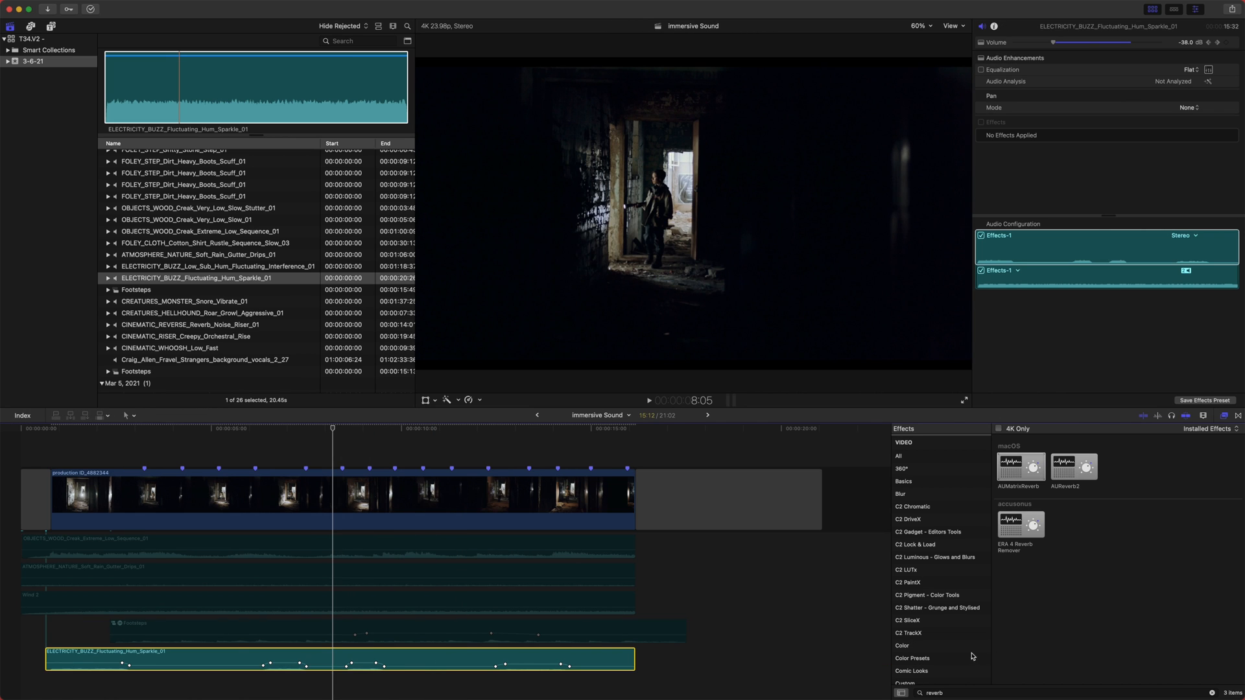
- Apply the Pitch effect to the buzz clip with an amount of 0.47 and play back the result
click(961, 691)
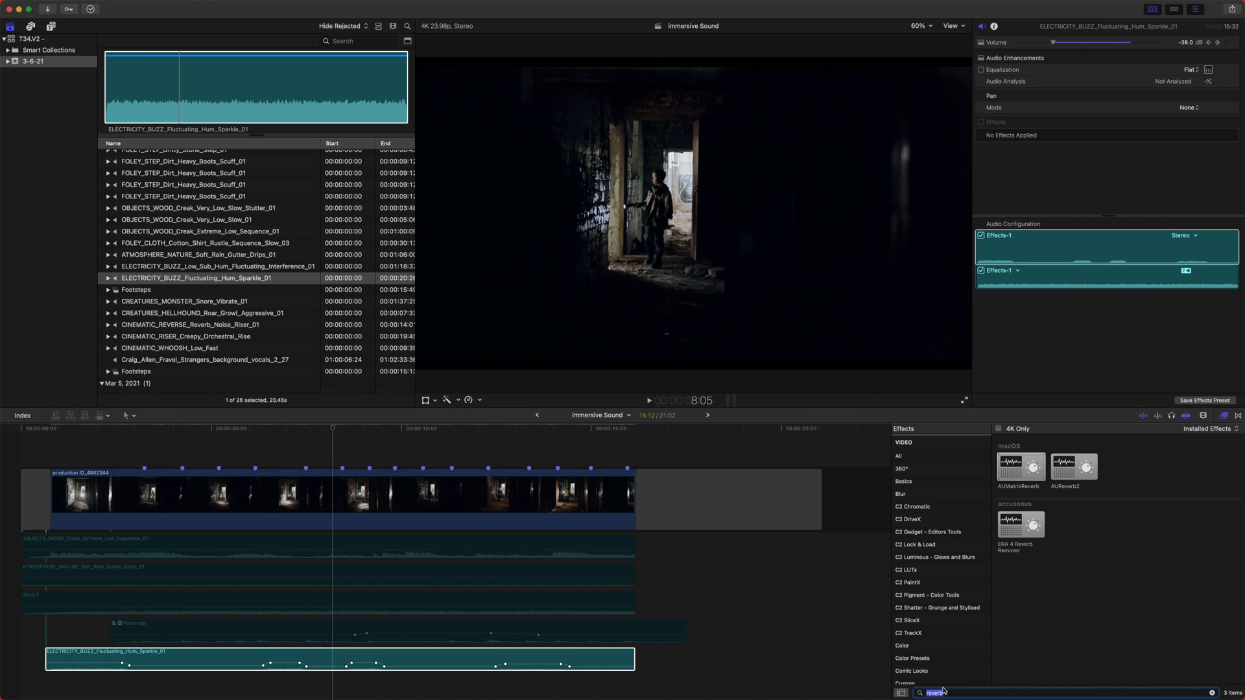
text(pitch)
drag(1006, 464, 471, 659)
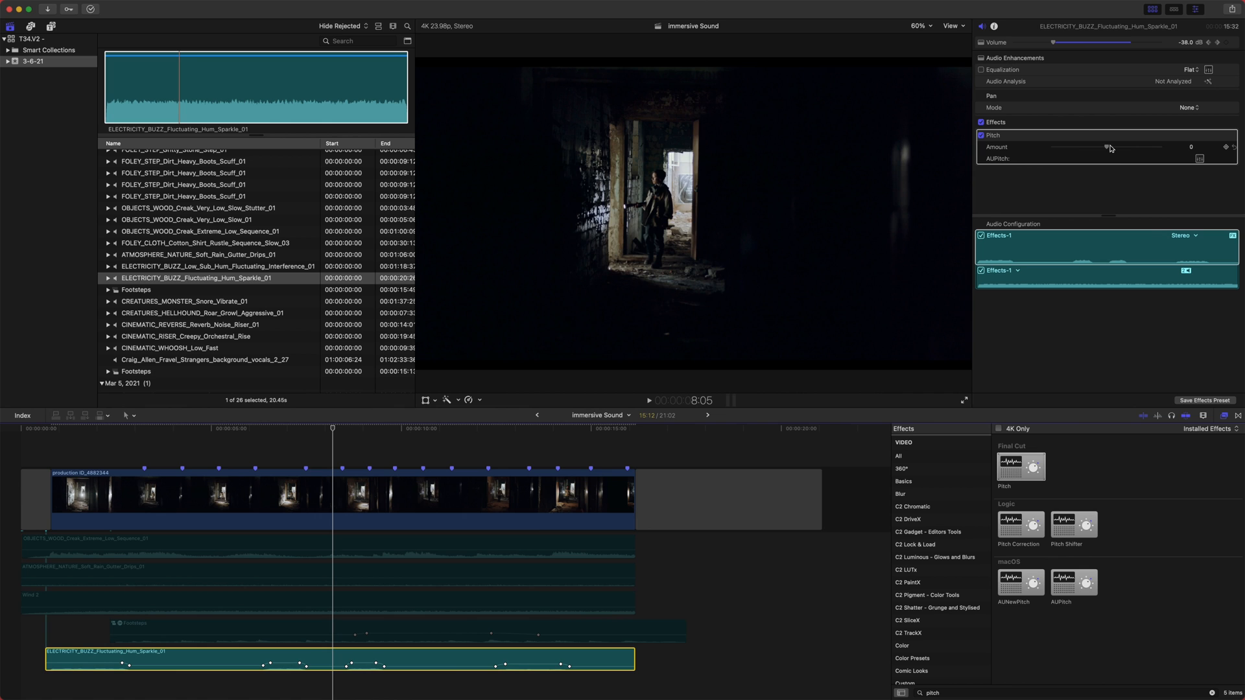
key(space)
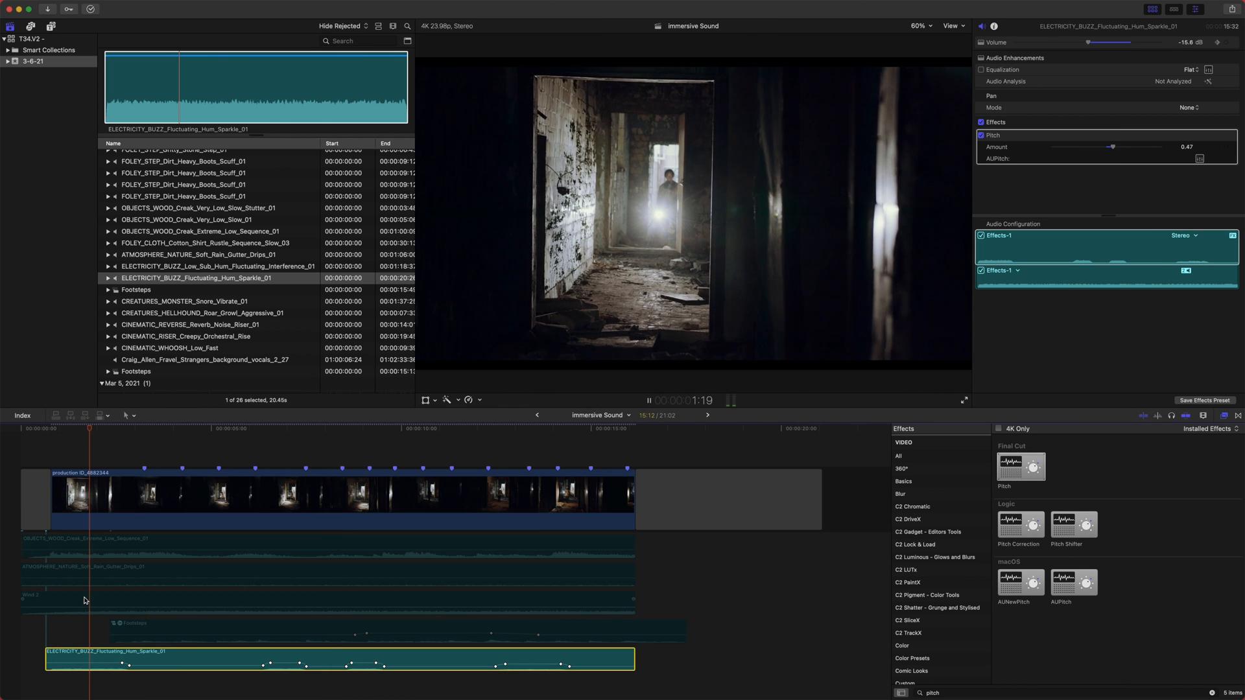
key(space)
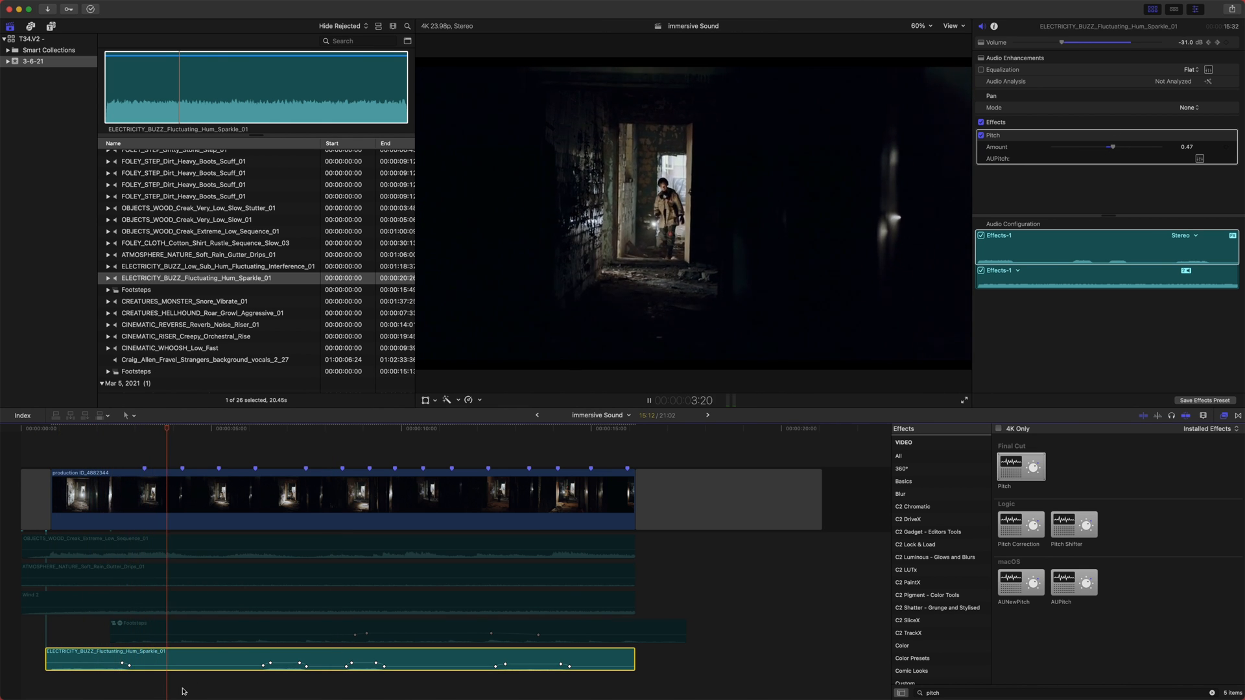
- Re-enable the creak, rain, wind and Footsteps clips and play back the full mix
drag(751, 649, 493, 537)
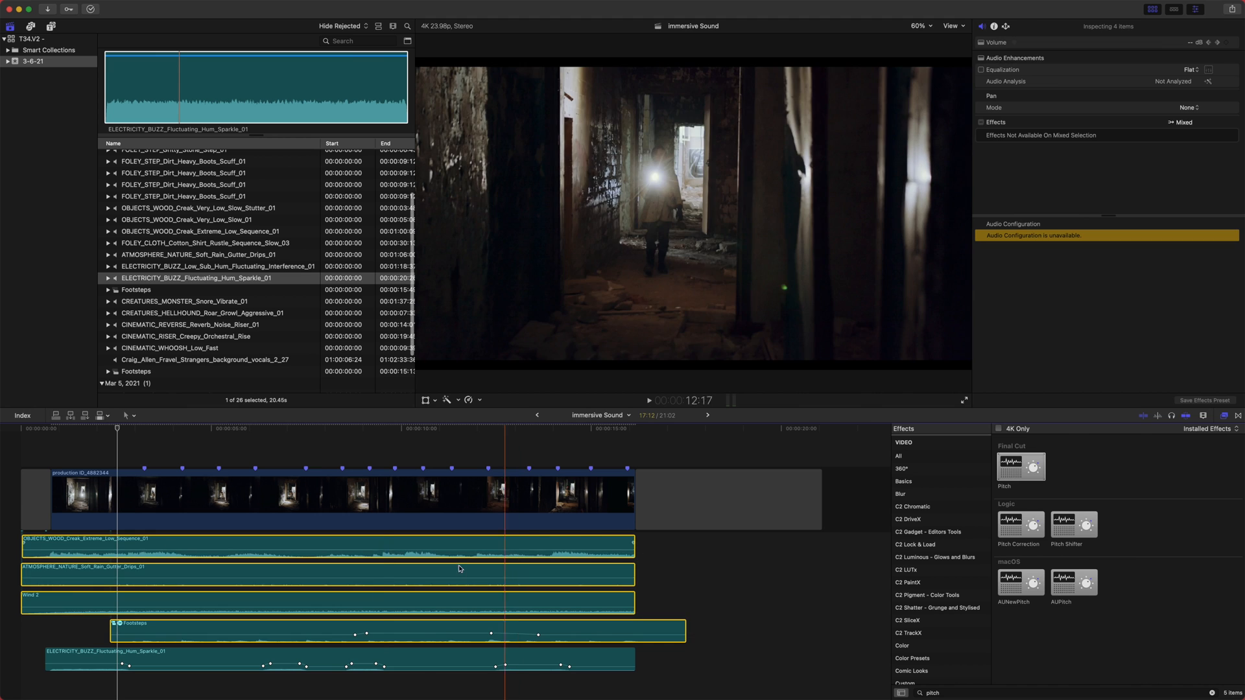
click(45, 428)
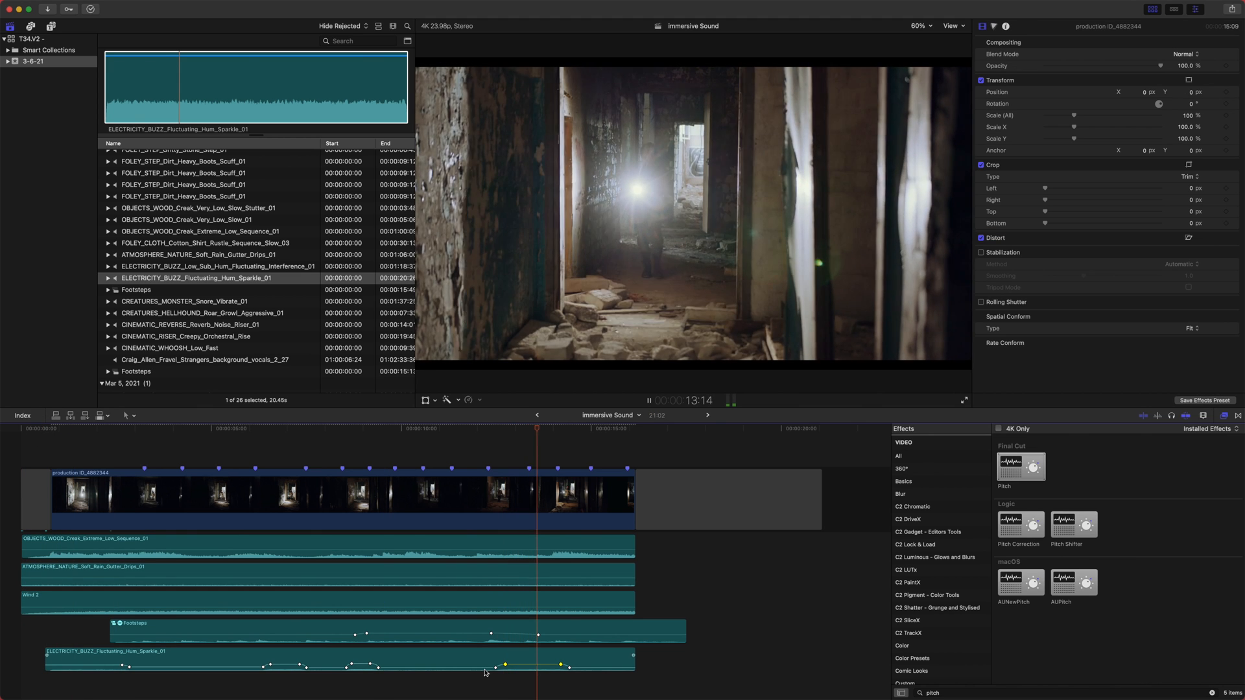
key(space)
- Add the AUMatrixReverb effect to the buzz clip and play back the mix from near the start
click(570, 656)
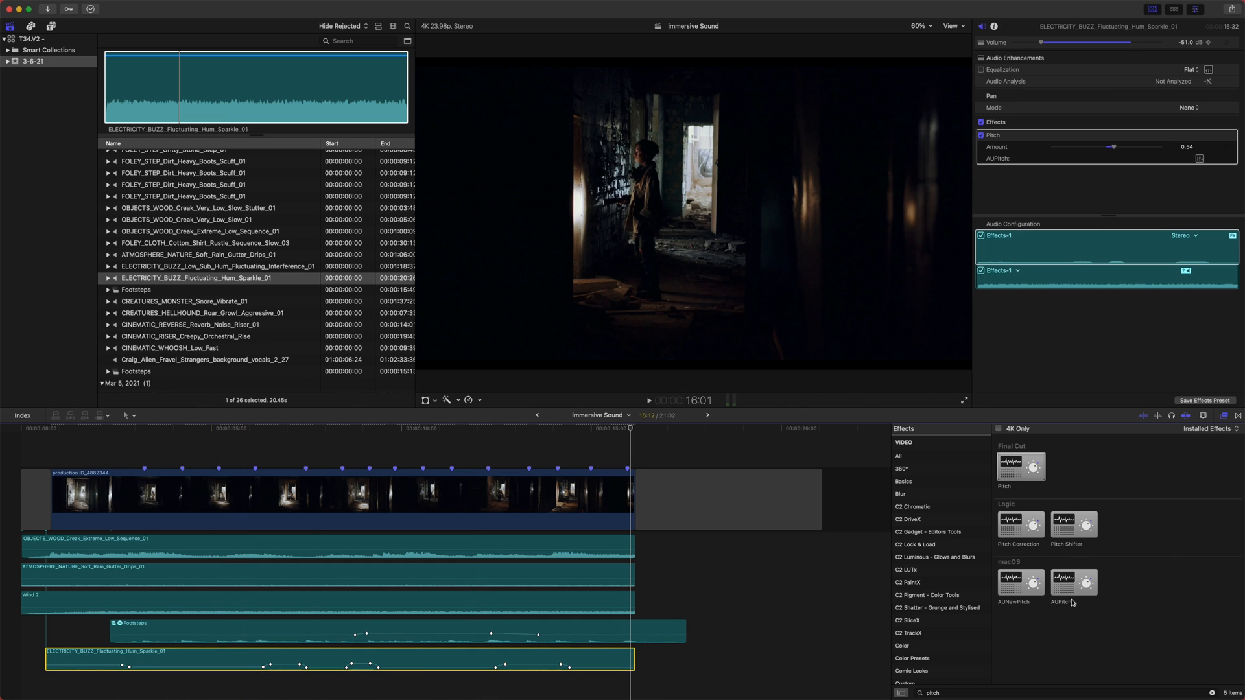
click(1021, 692)
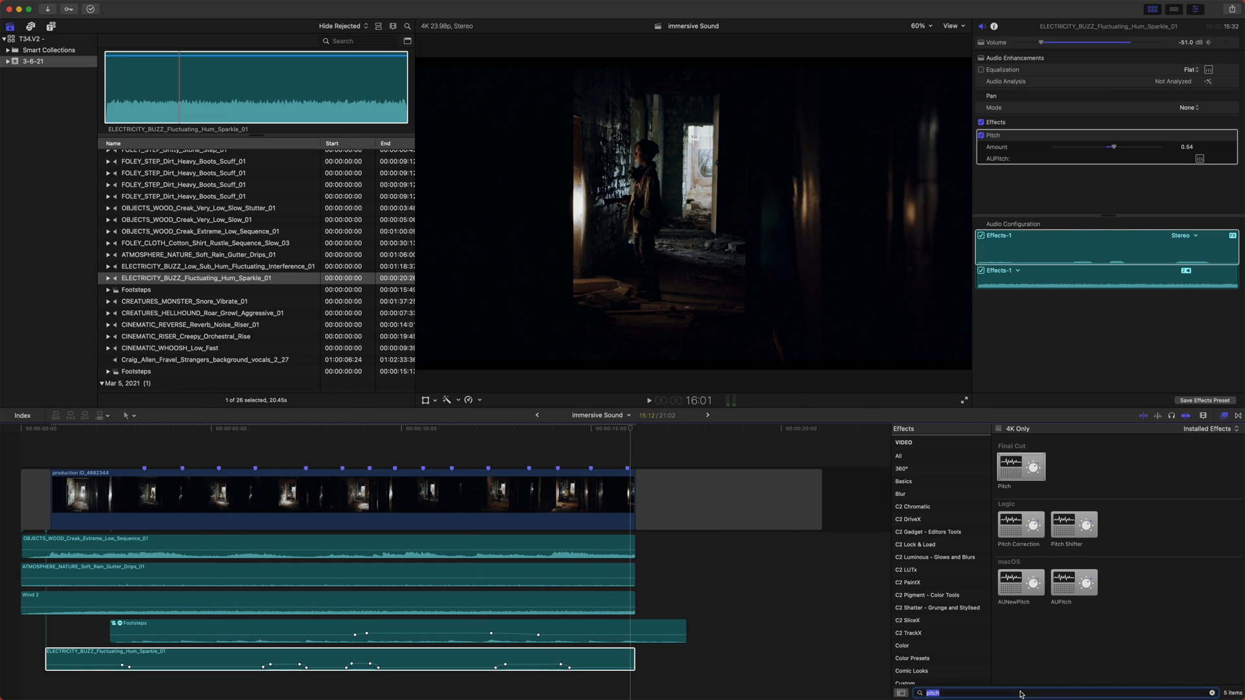
text(rever)
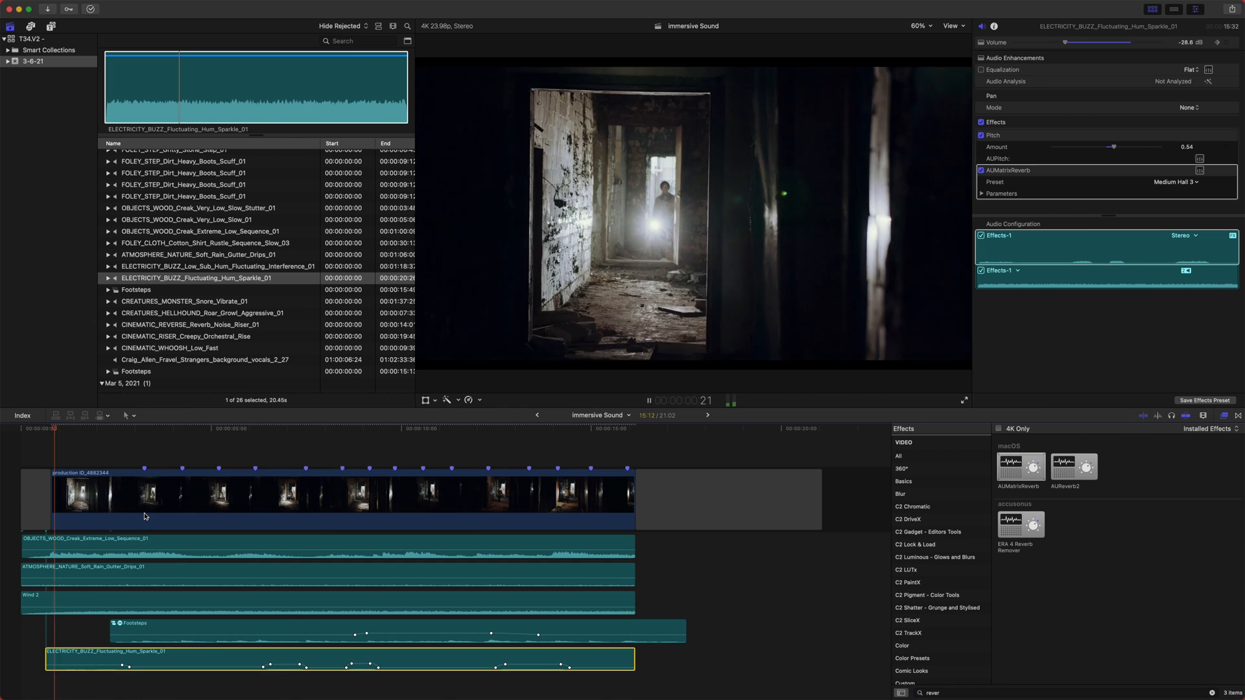
key(XF86AudioRaiseVolume)
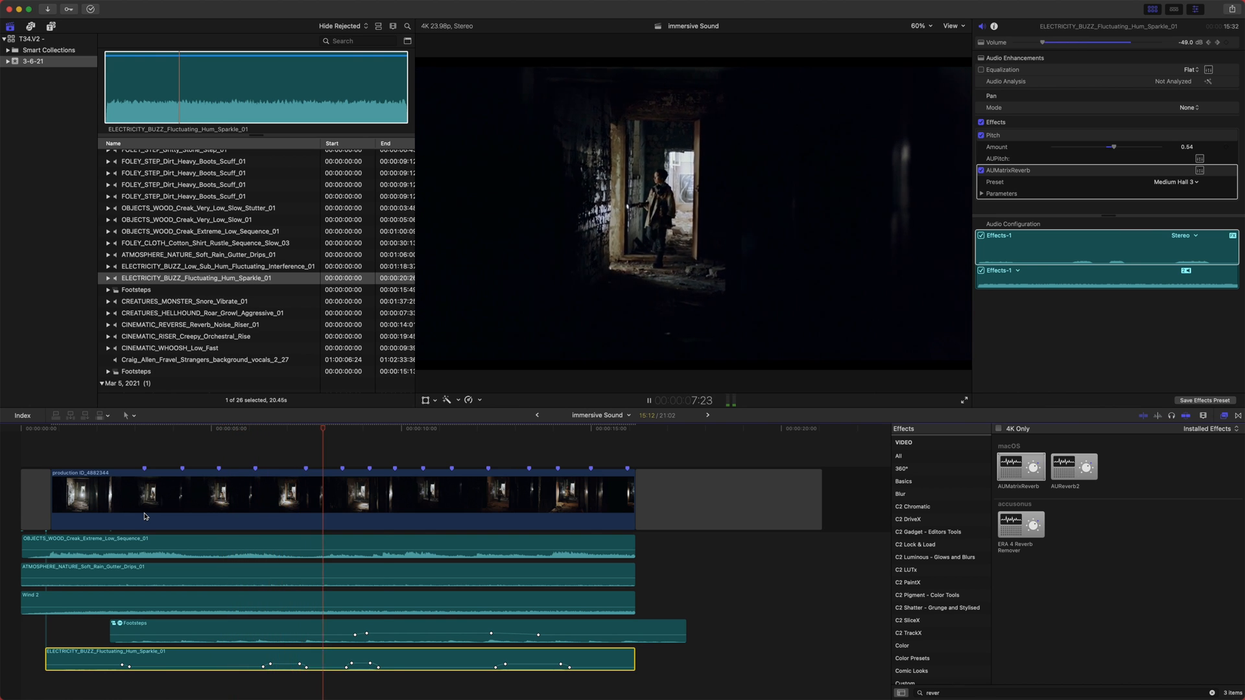
- Lower the buzz's raised volume sections around 7 and 9 seconds and play back the mix there
key(space)
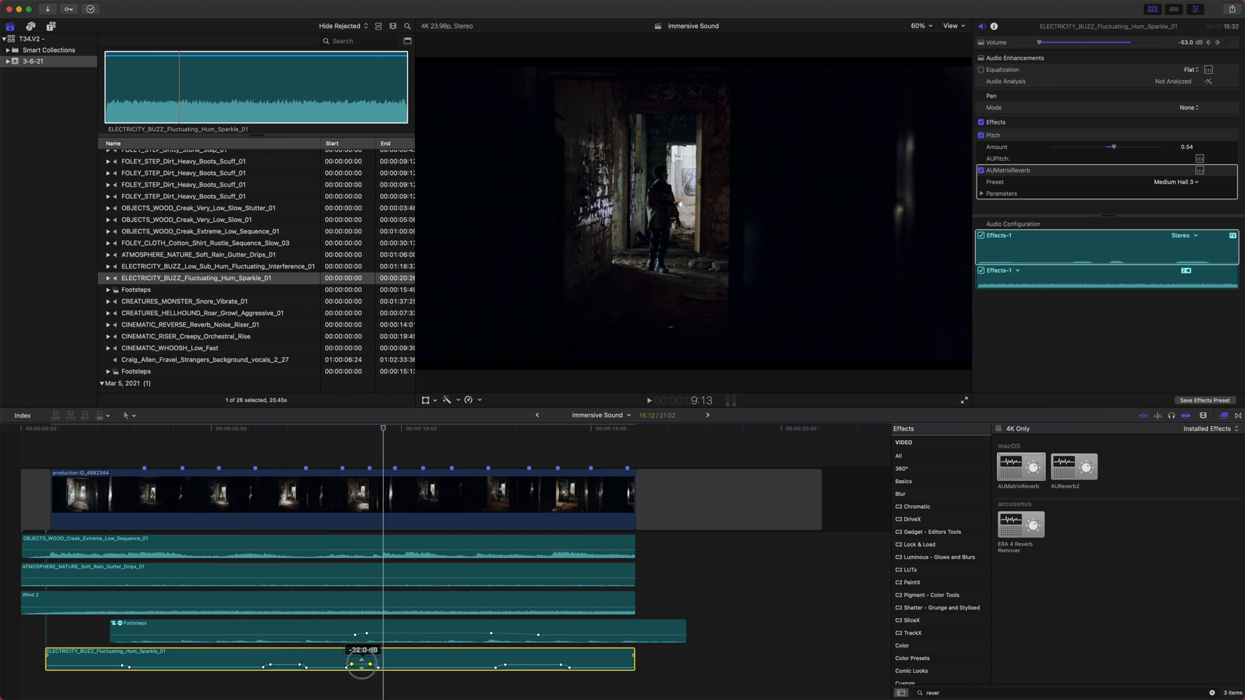
click(280, 664)
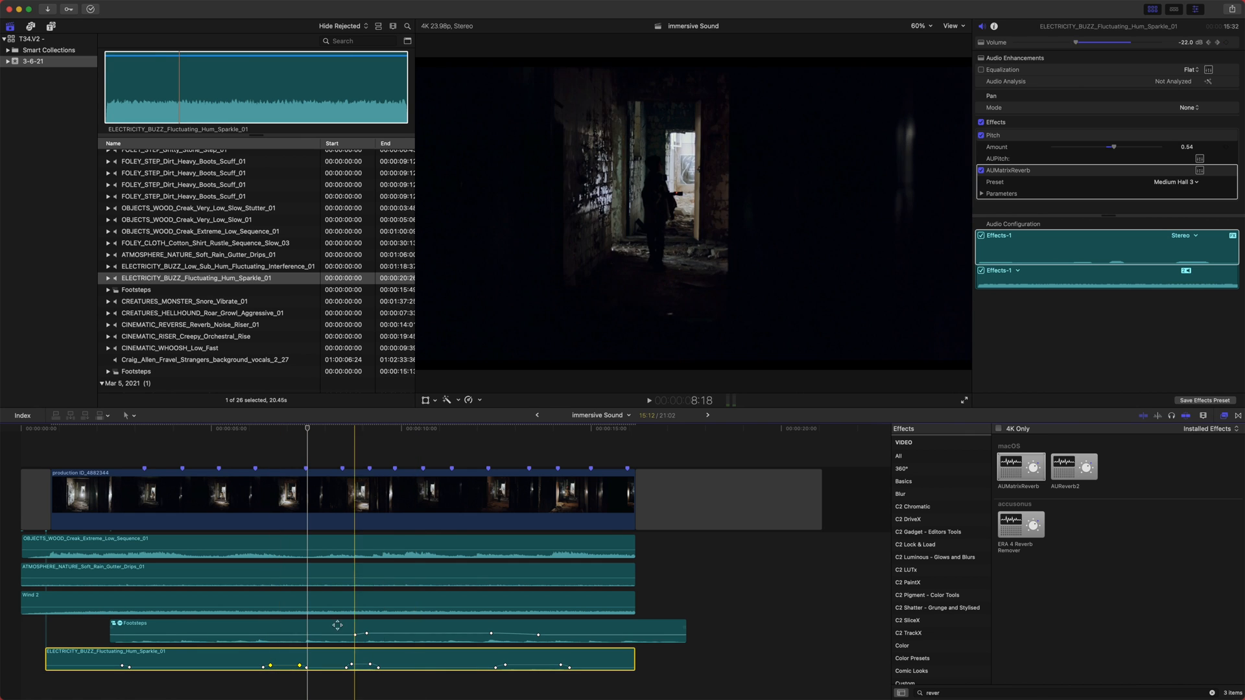
key(space)
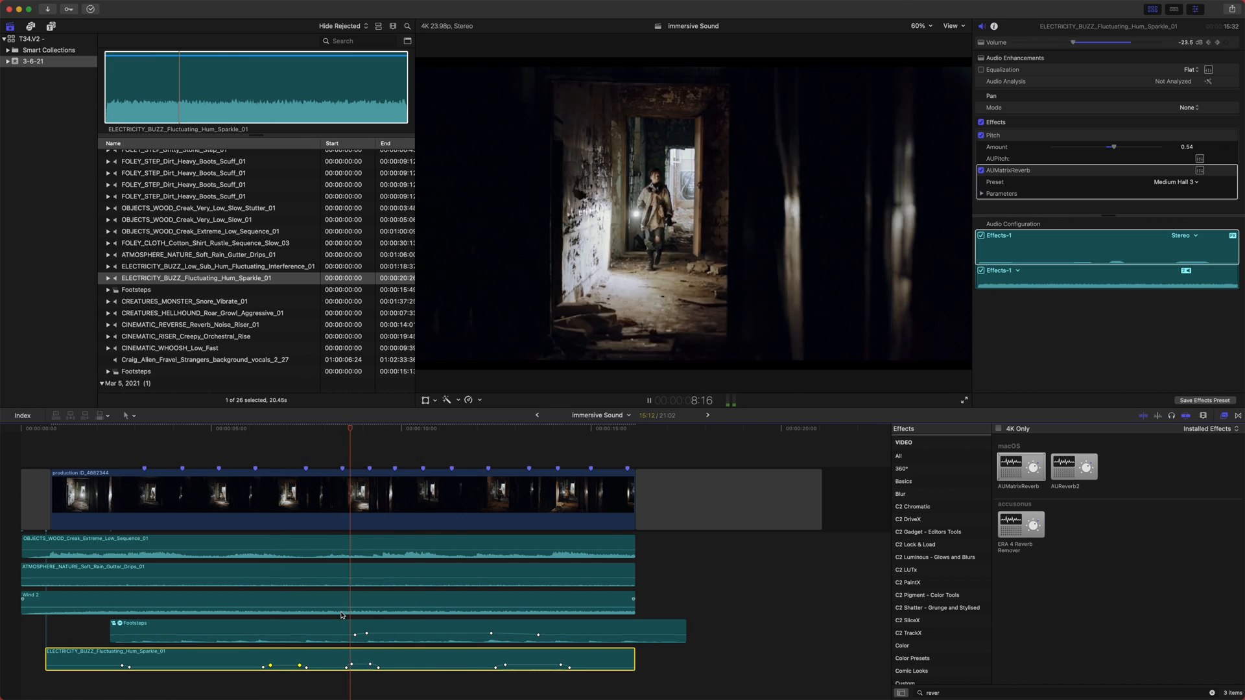
- Lower the buzz clip's volume plateau around 9 seconds a little more and replay the mix through to its end
key(space)
drag(365, 663, 363, 669)
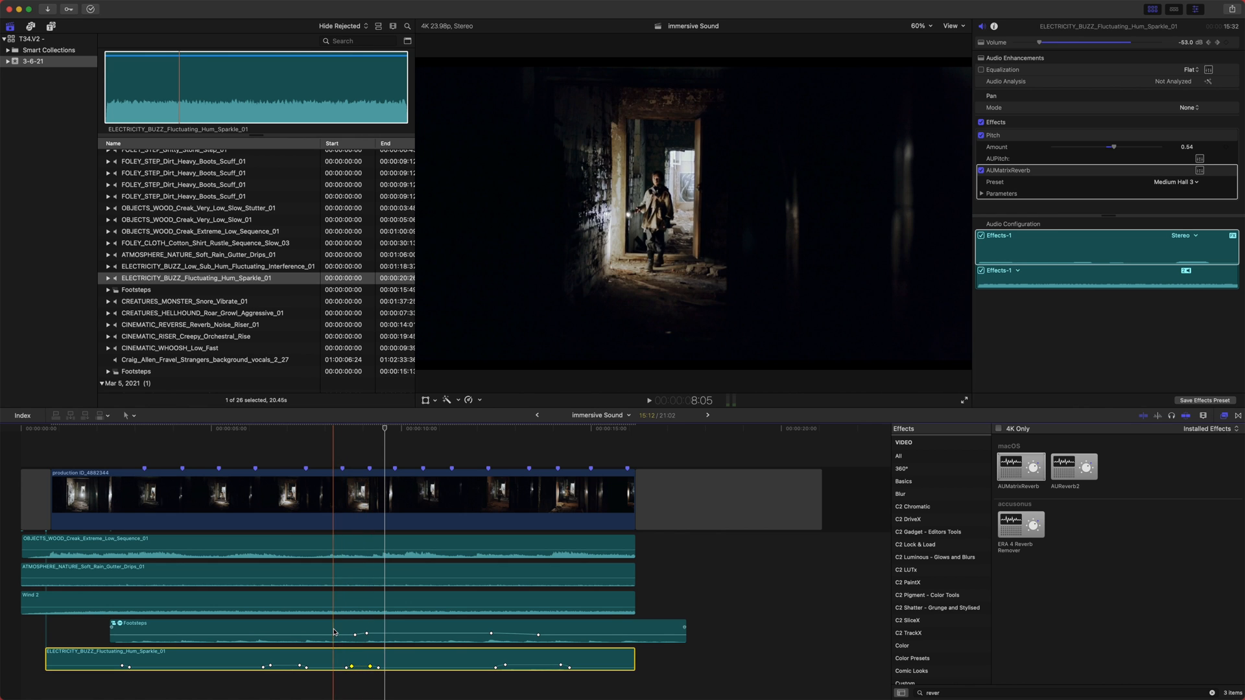
key(space)
key(space)
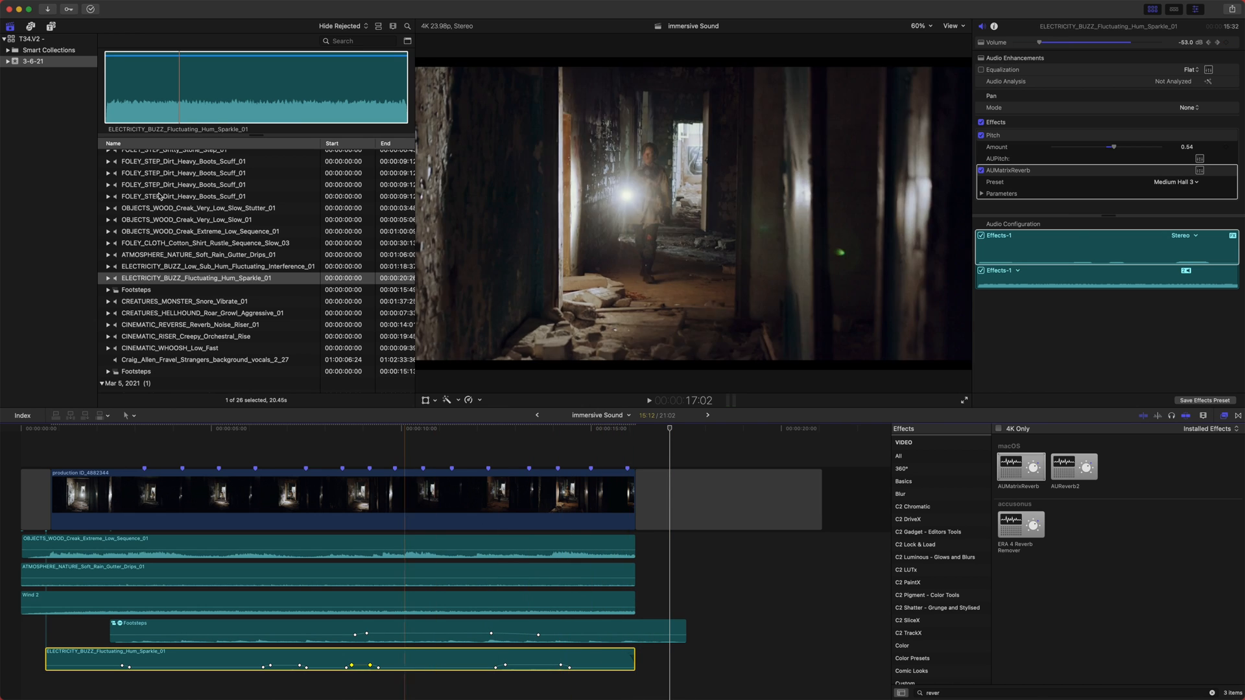
- Add CINEMATIC_WHOOSH_Low_Fast at the start of the timeline, cut it where the Footsteps clip begins and delete the remainder
scroll(158, 286, down, 1)
scroll(164, 350, down, 3)
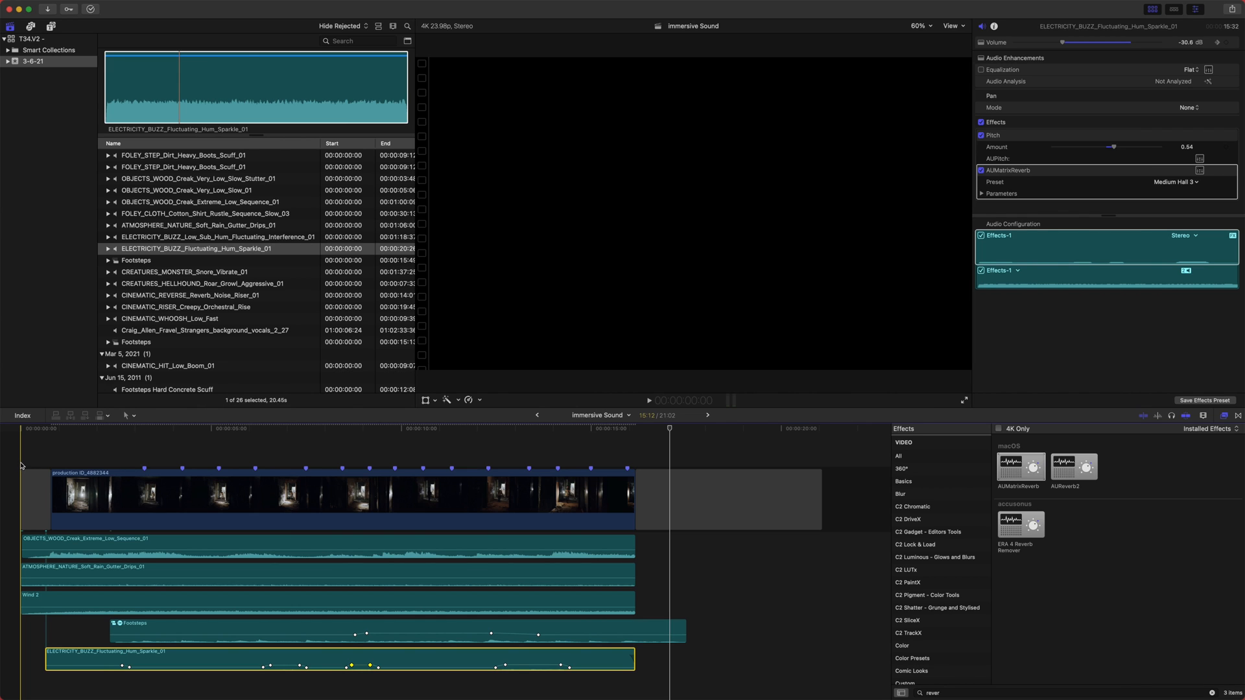
scroll(134, 316, down, 1)
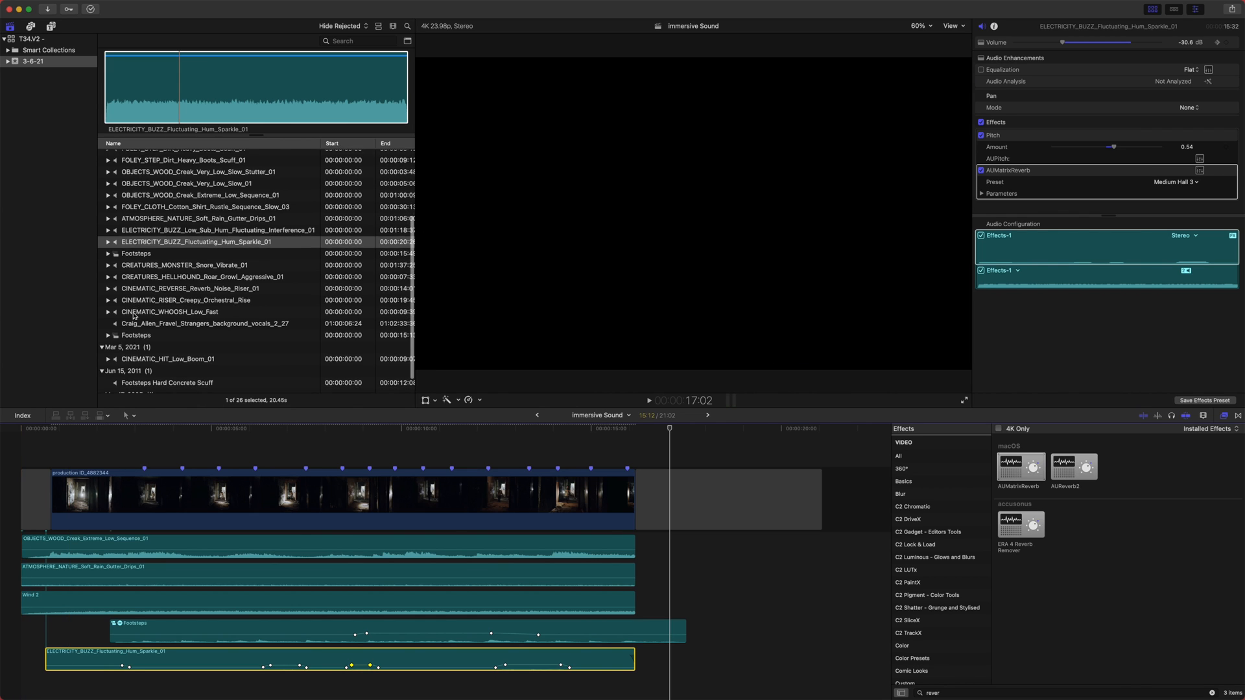
scroll(135, 313, down, 2)
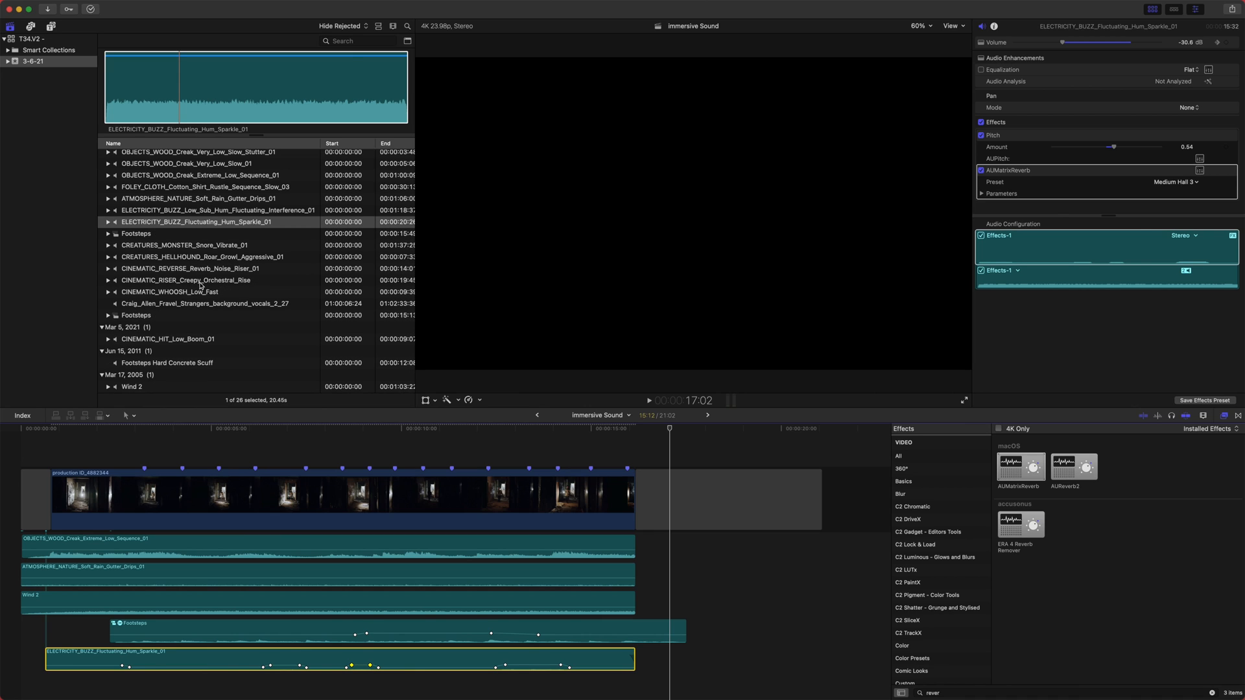
drag(141, 293, 53, 629)
key(b)
click(113, 625)
key(a)
click(209, 624)
key(Delete)
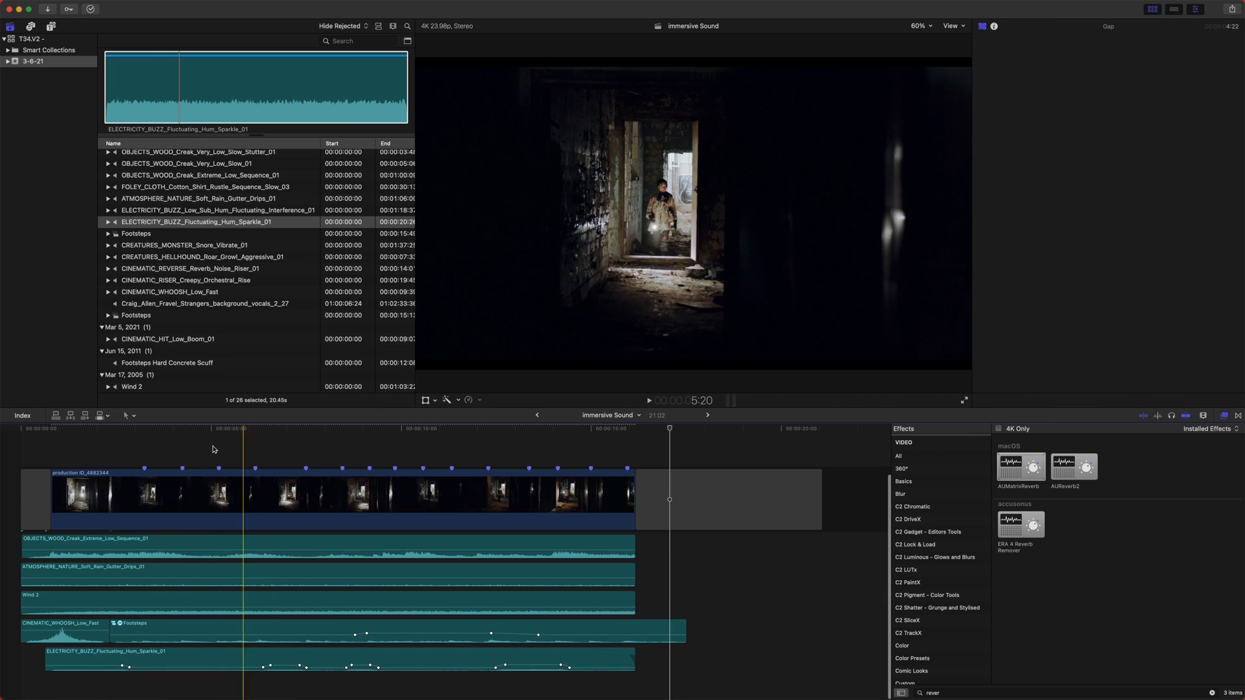
- Solo the whoosh, cut 20 frames off its beginning so its peak meets the start of the video, and play it back
click(65, 626)
key(alt+s)
key(space)
key(space)
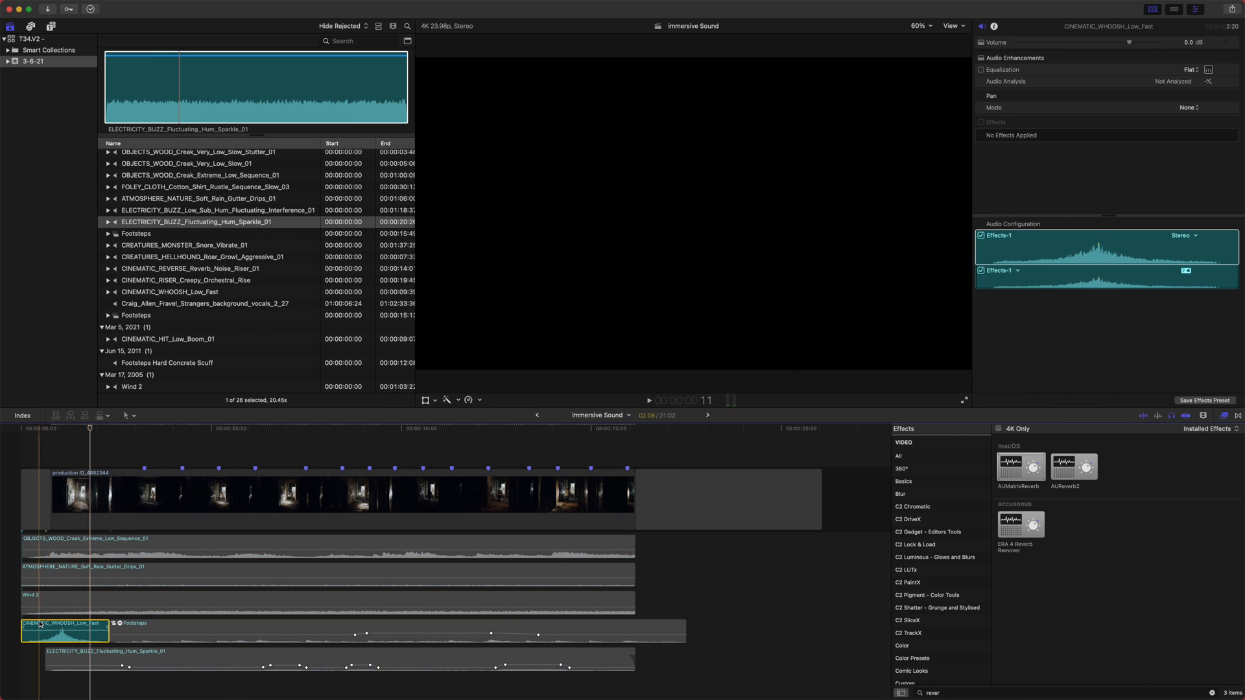
key(super+equal)
scroll(39, 625, left, 3)
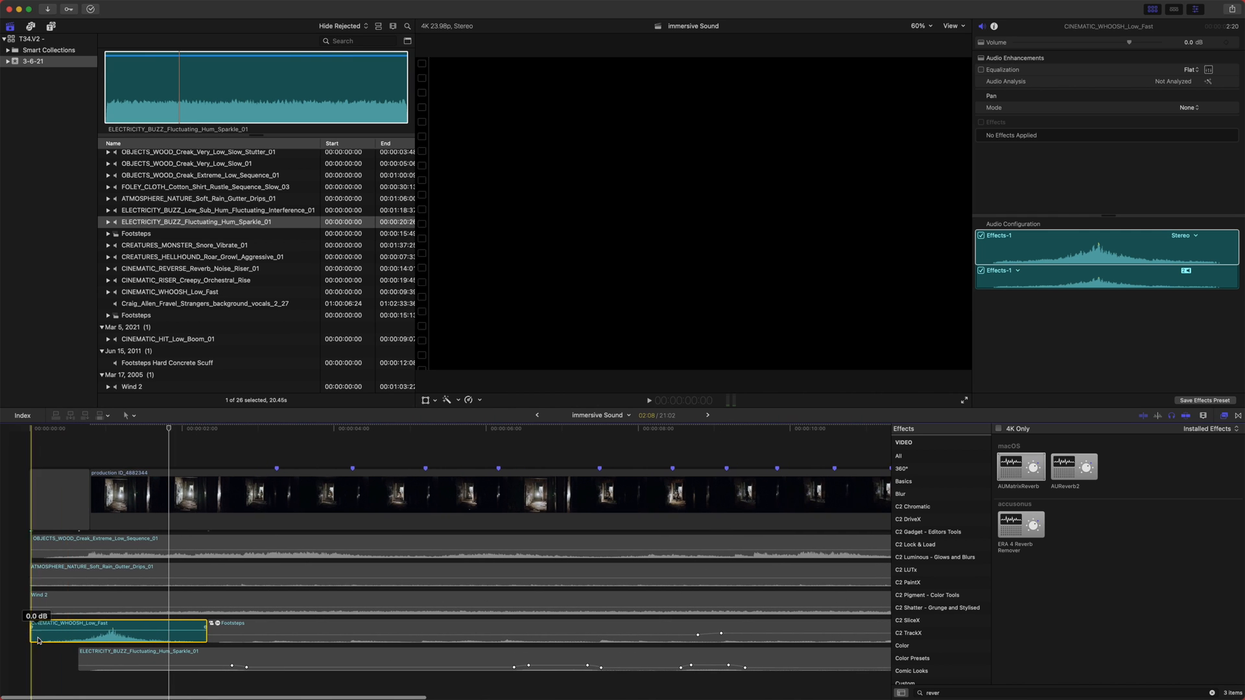
mouse_move(26, 636)
mouse_down()
mouse_move(85, 638)
mouse_move(98, 624)
mouse_move(4, 637)
mouse_up()
key(space)
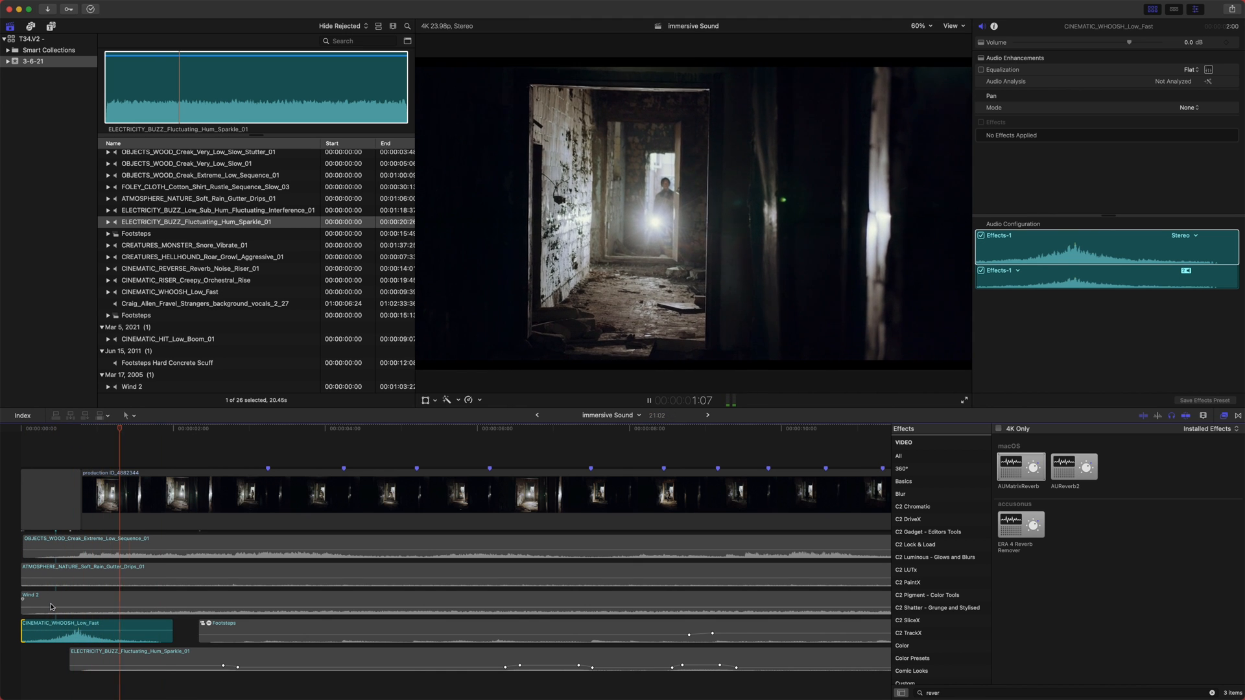
key(space)
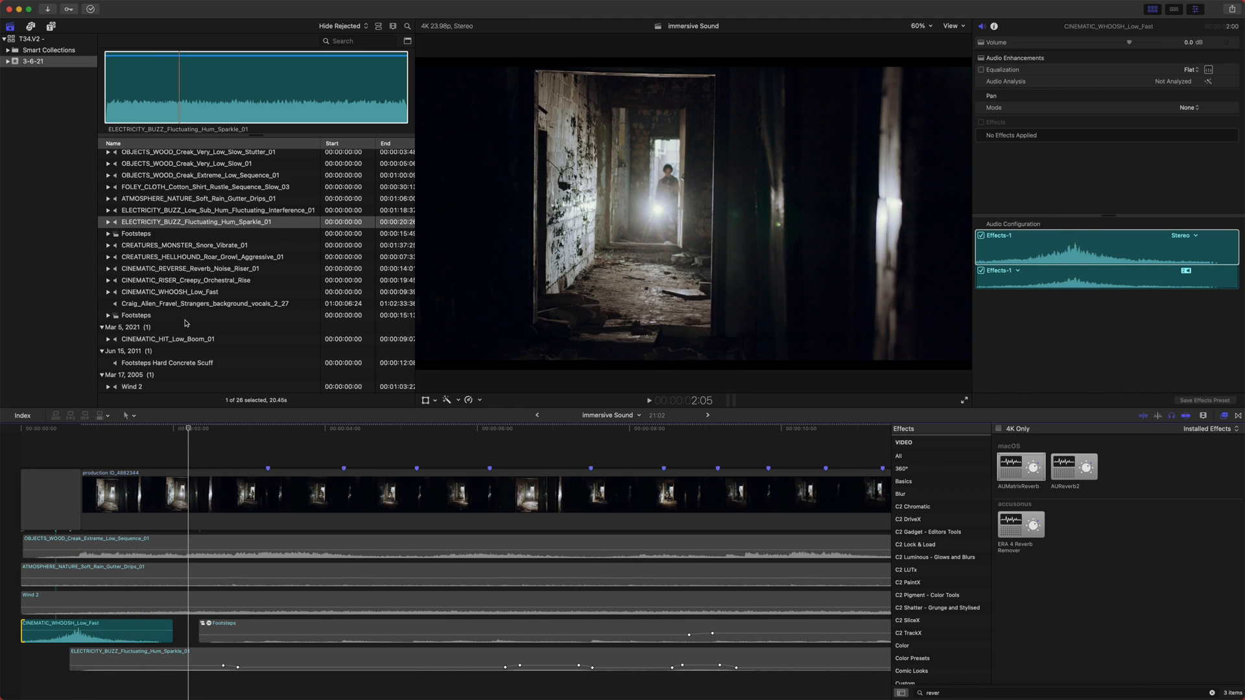
- Preview CINEMATIC_HIT_Low_Boom_01, add it below the buzz near the start of the video, and play it with solo off
click(167, 339)
key(space)
drag(120, 99, 68, 679)
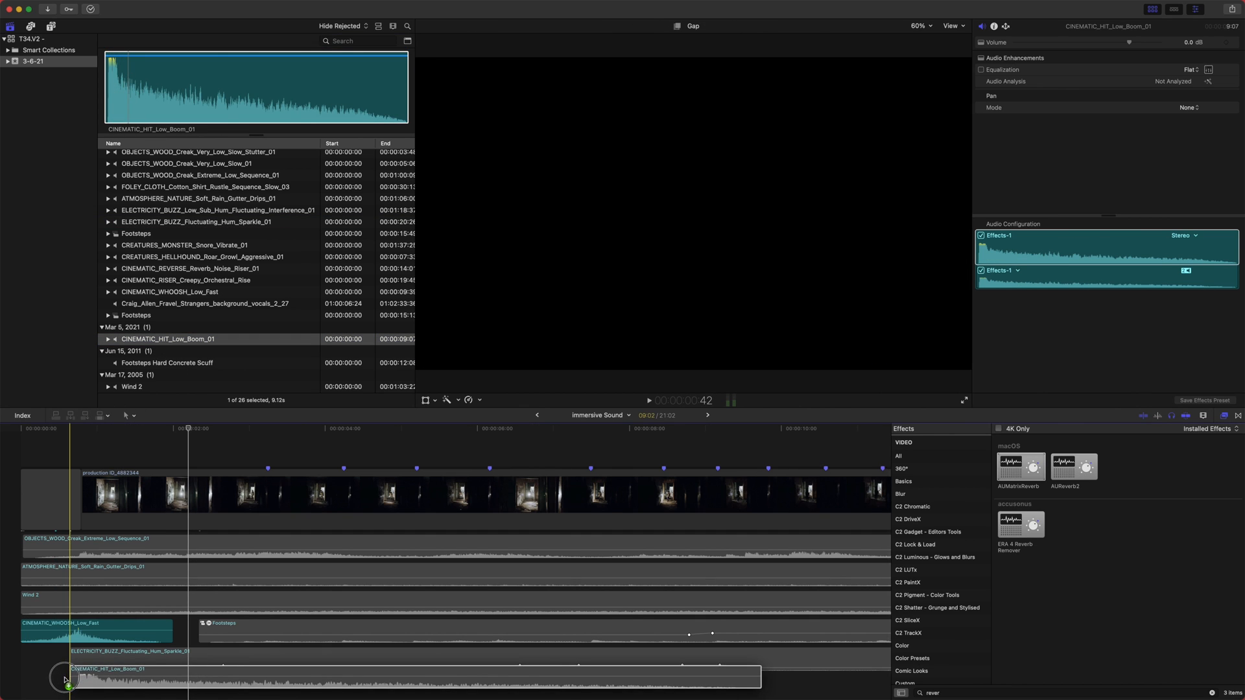
key(alt+s)
key(space)
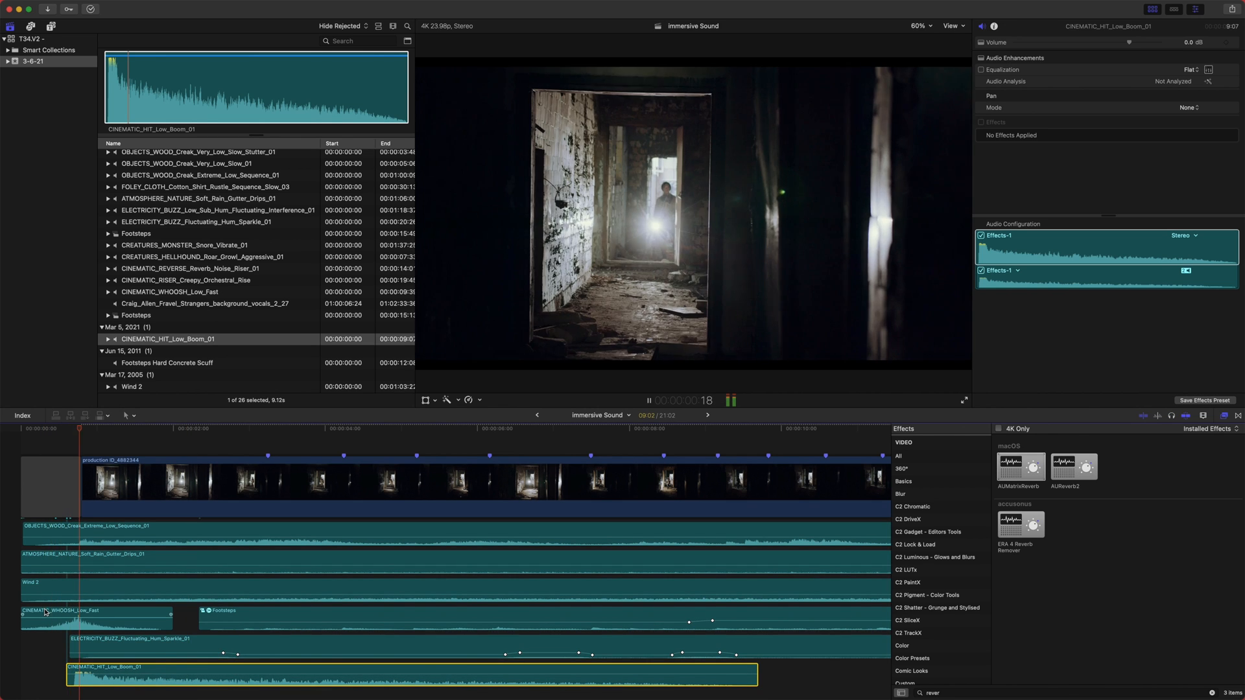
- Nudge the boom clip earlier and later to line its impact up with the video's first frame, checking by playback
key(comma)
key(space)
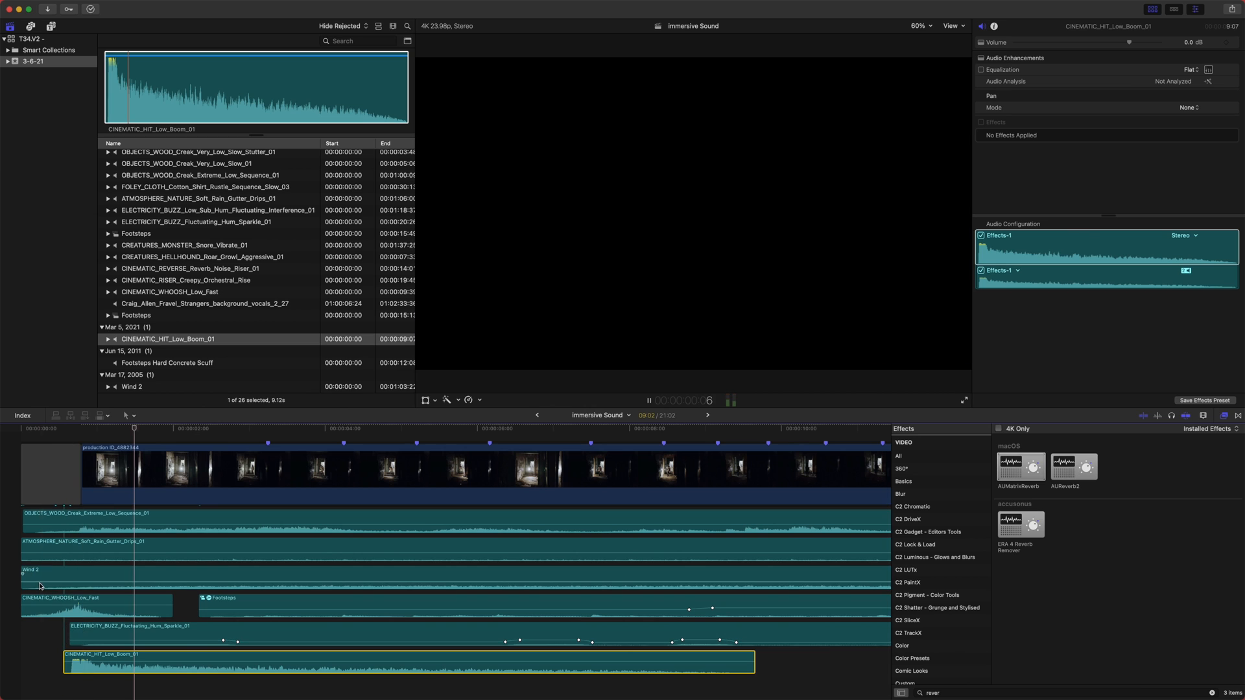
key(space)
click(81, 429)
key(Left)
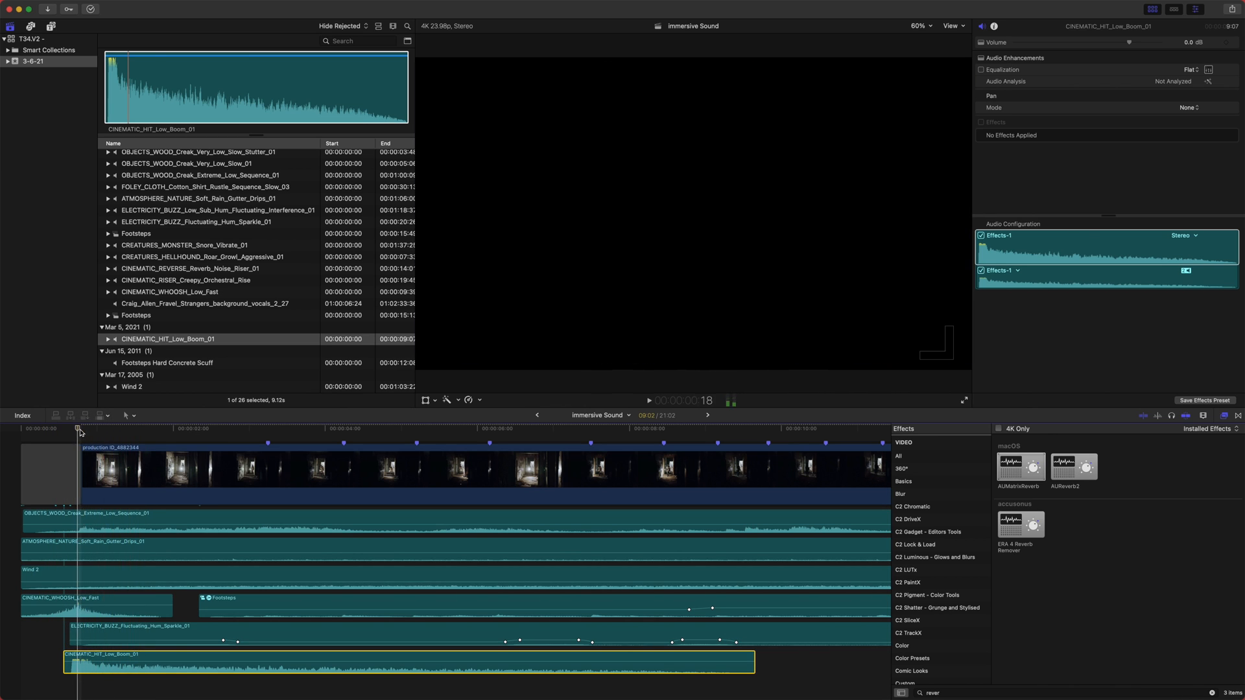
key(period)
key(period)
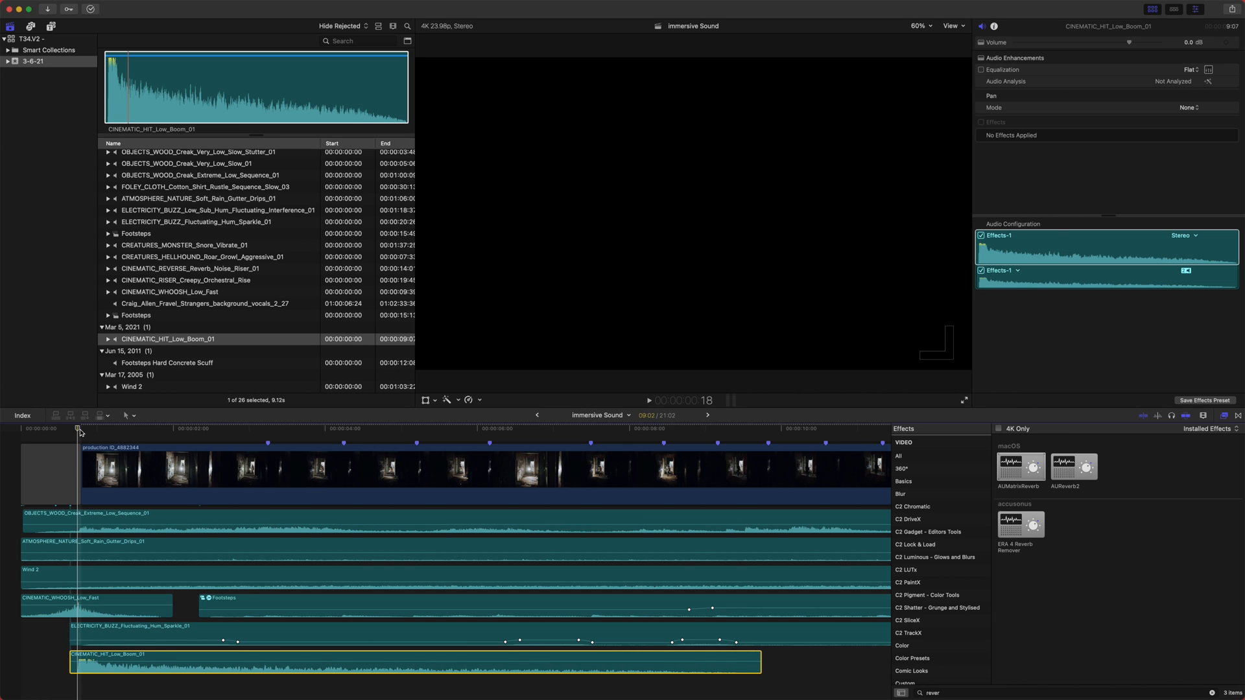
key(space)
key(space)
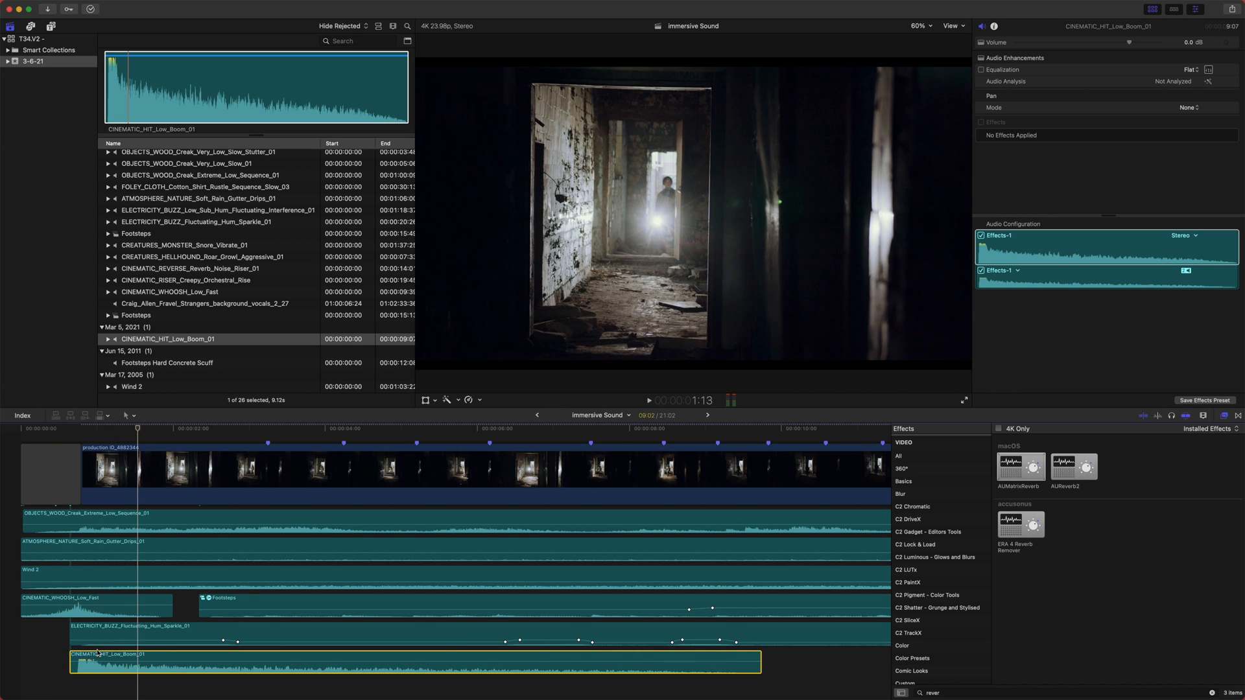
- Lower the boom clip's volume to -10 dB and play back the mix from the start
key(ctrl+minus)
key(ctrl+minus)
key(ctrl+minus)
key(ctrl+minus)
key(ctrl+minus)
key(ctrl+minus)
key(ctrl+minus)
key(ctrl+minus)
key(ctrl+minus)
key(ctrl+minus)
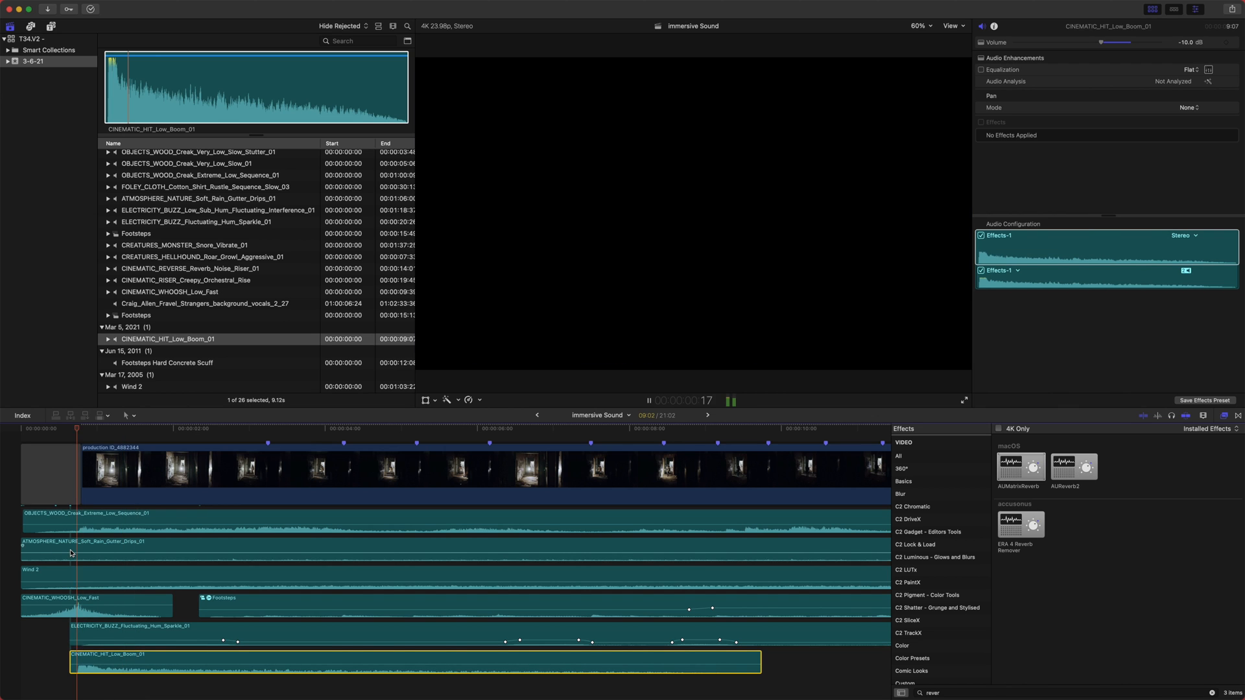
key(Home)
key(space)
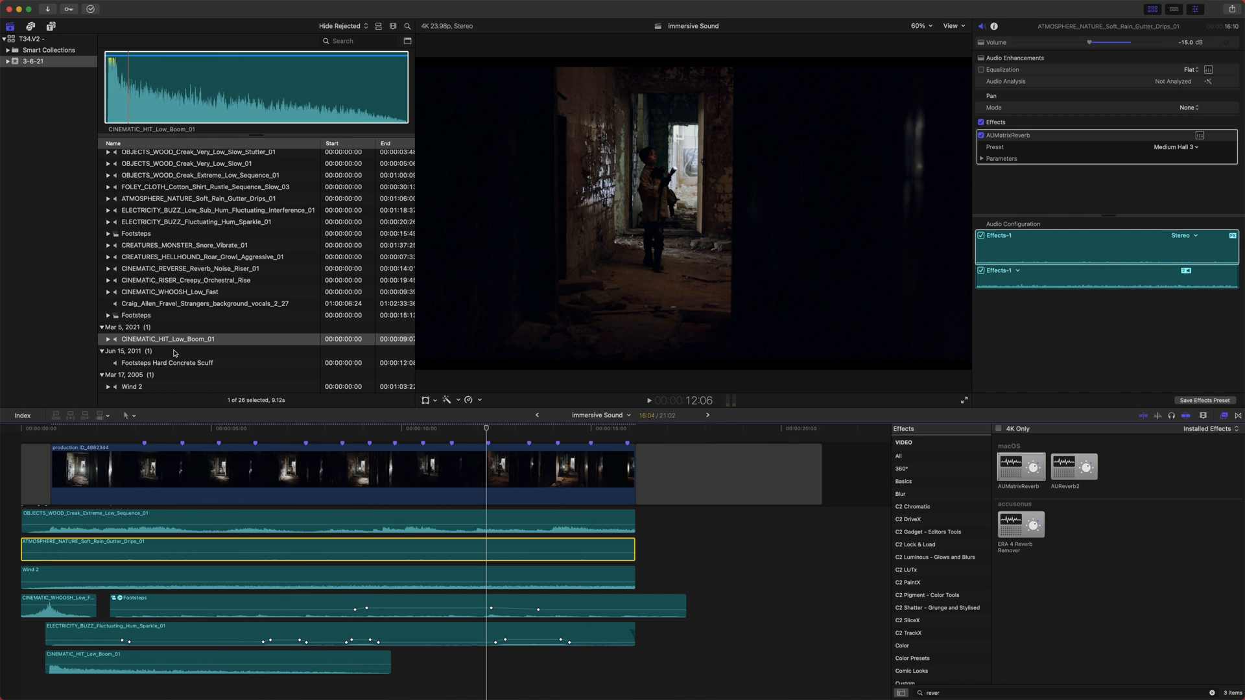
- Add the first swell of CINEMATIC_REVERSE_Reverb_Noise_Riser_01 at about 12 seconds, set it to -9 dB and play through the ending
scroll(226, 319, up, 1)
scroll(226, 318, down, 1)
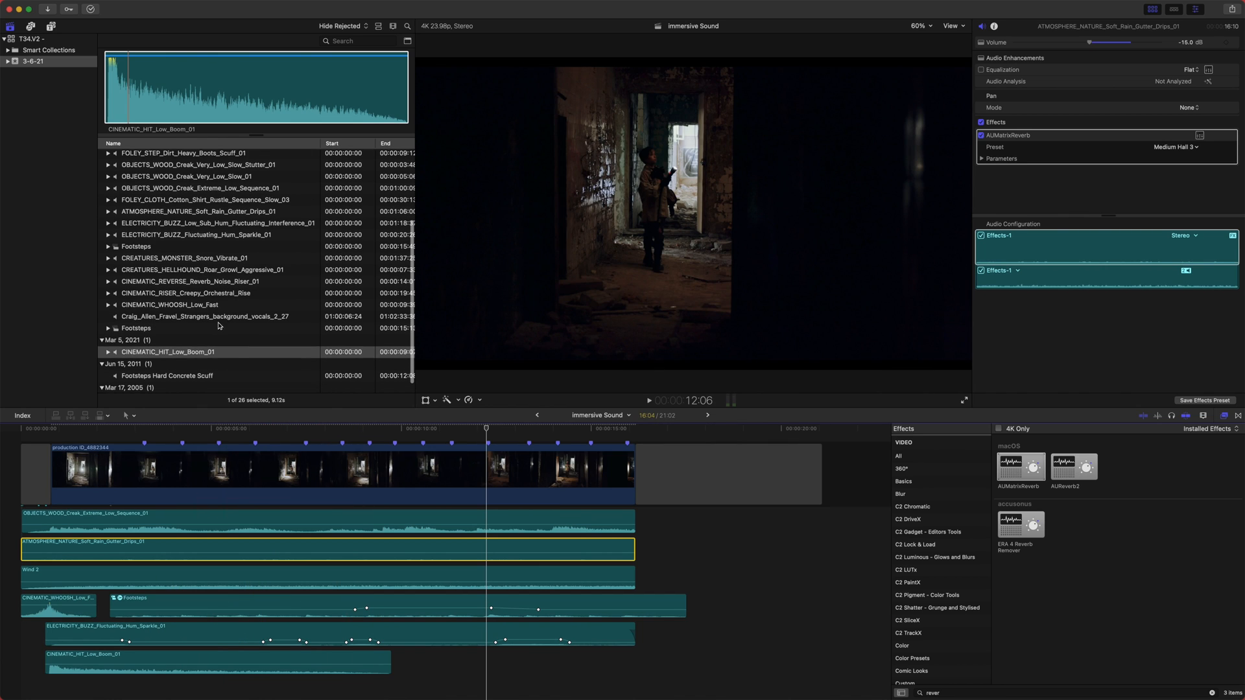
click(225, 291)
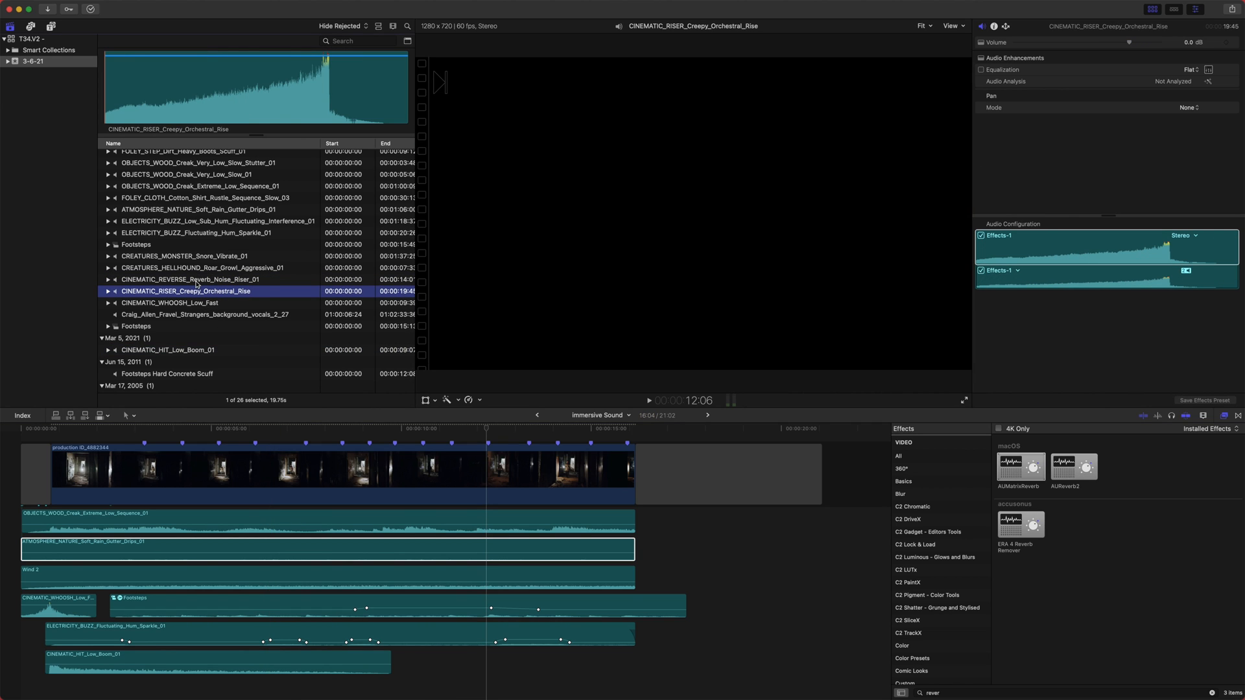
click(196, 282)
click(106, 92)
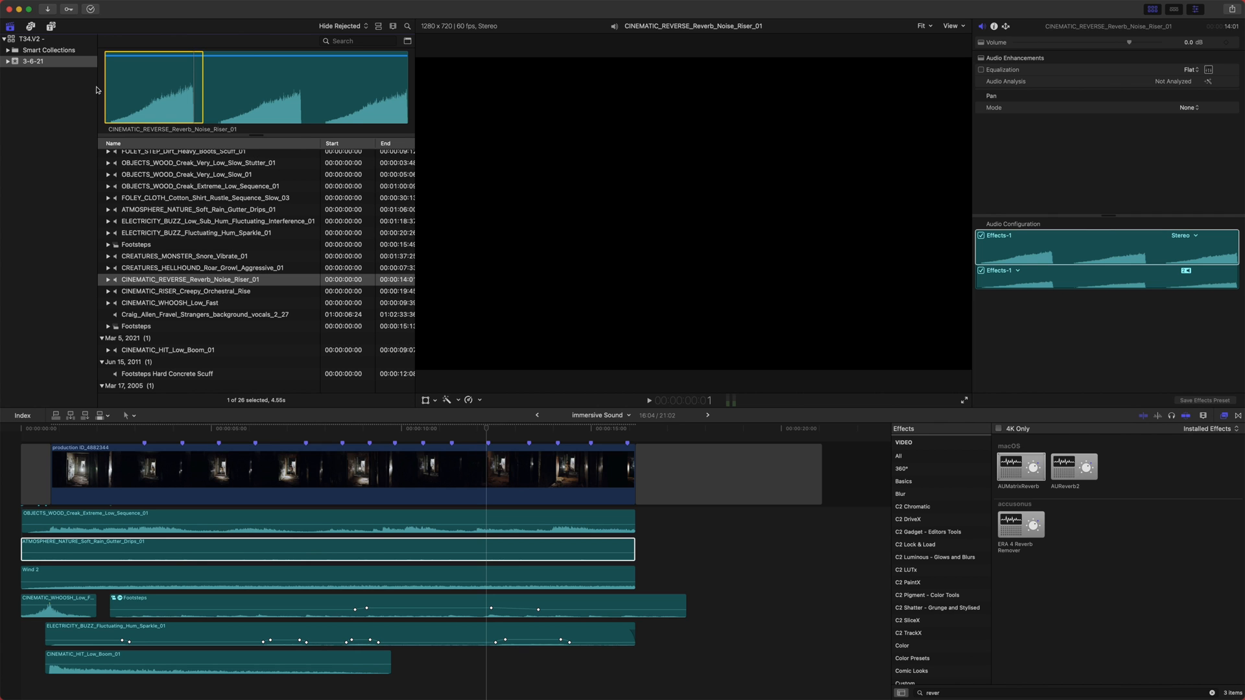
drag(150, 98, 481, 664)
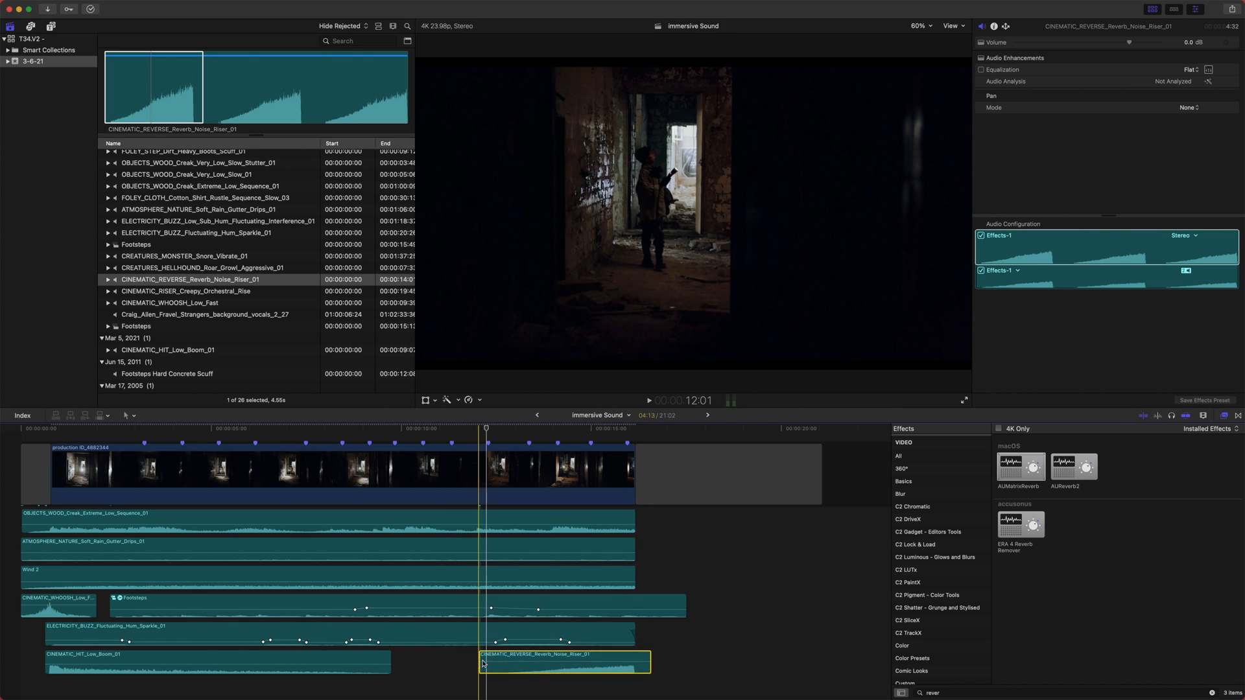
key(space)
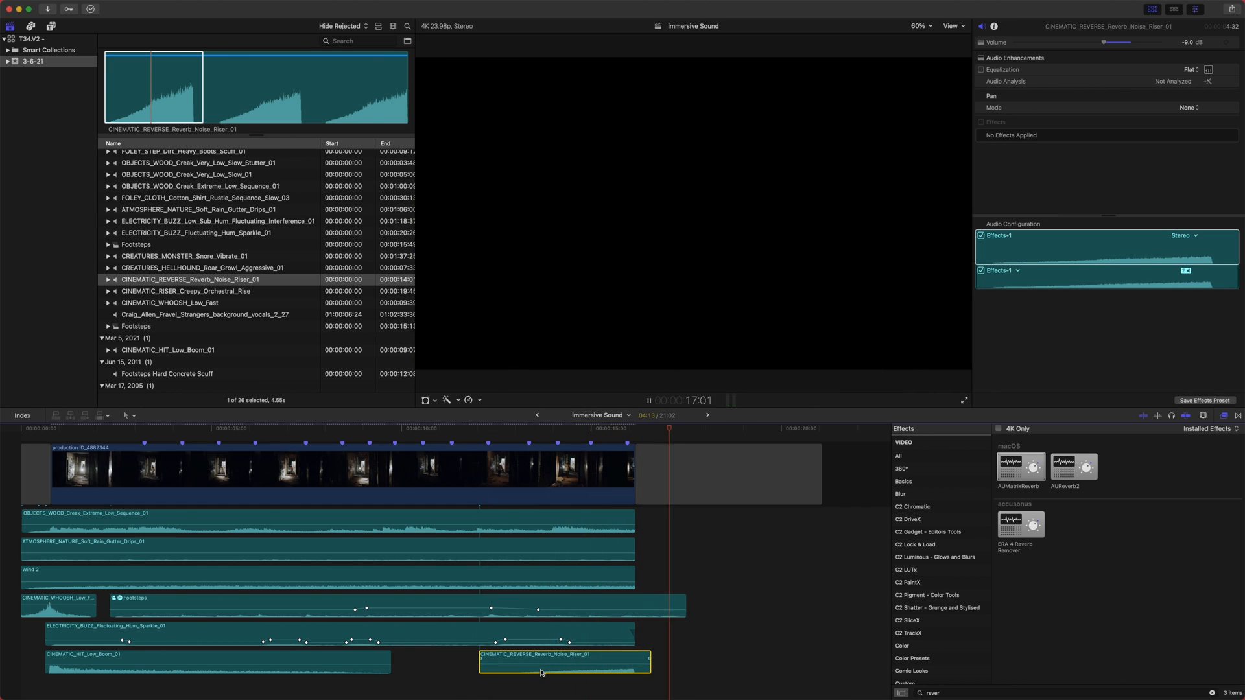
key(space)
- Extend the end of the Footsteps clip to a duration of 17:13 and play back the ending
drag(683, 600, 763, 601)
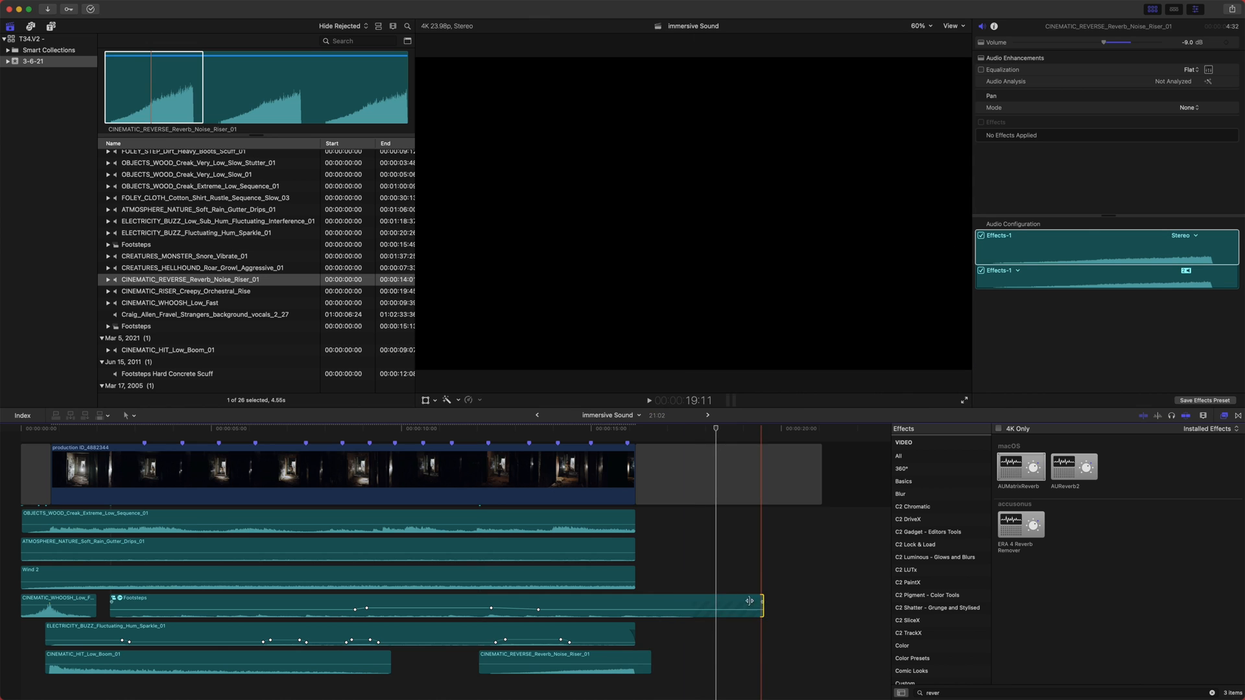
key(space)
key(space)
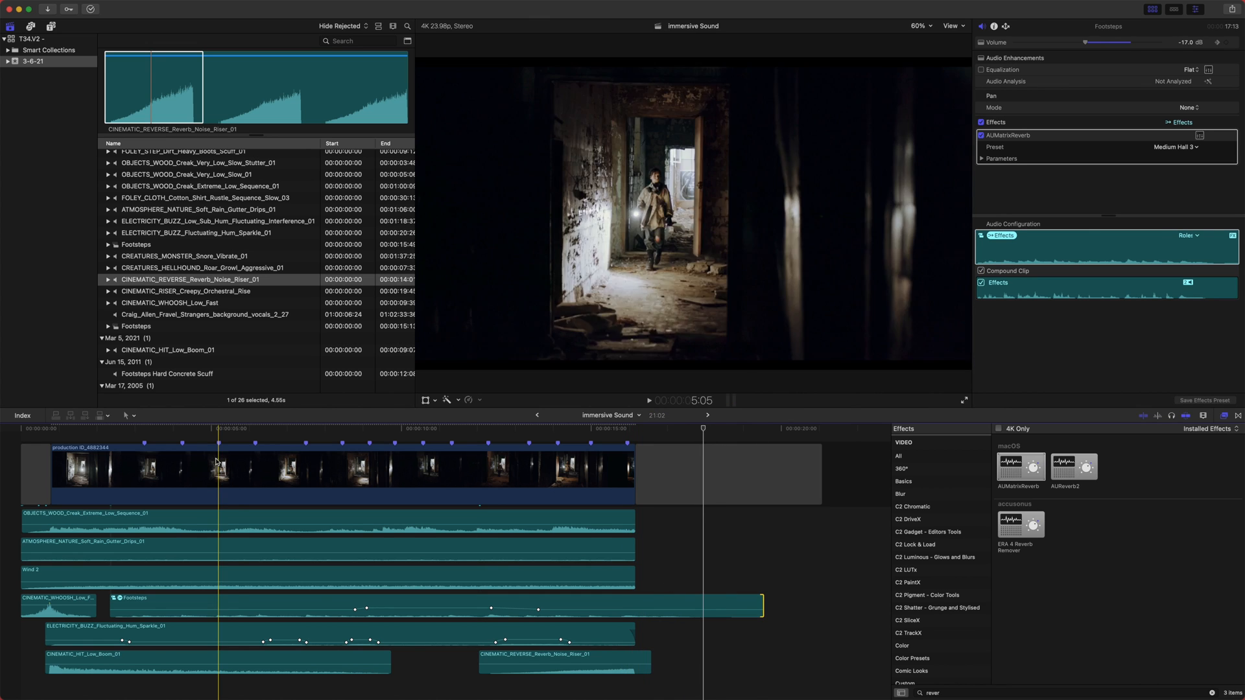
- Add CINEMATIC_RISER_Creepy_Orchestral_Rise below the other audio and shift it to start about 1.7 seconds in, peaking at the video's end
click(192, 292)
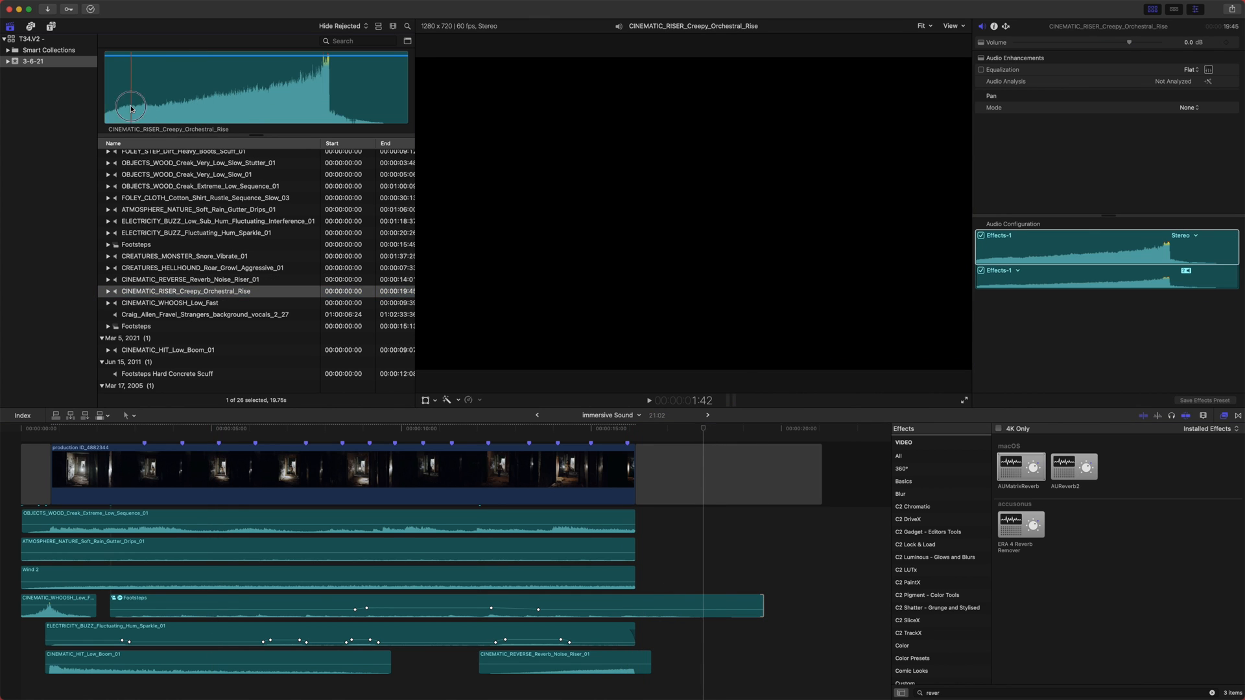
key(XF86AudioRaiseVolume)
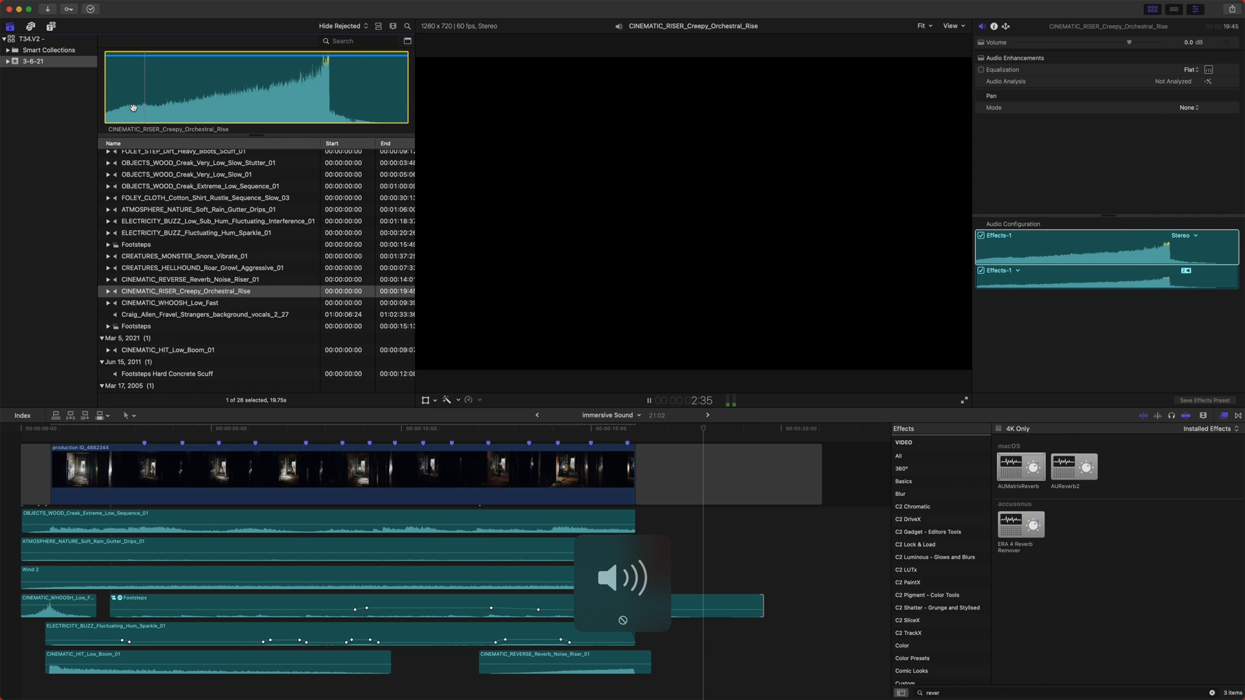
drag(254, 63, 18, 695)
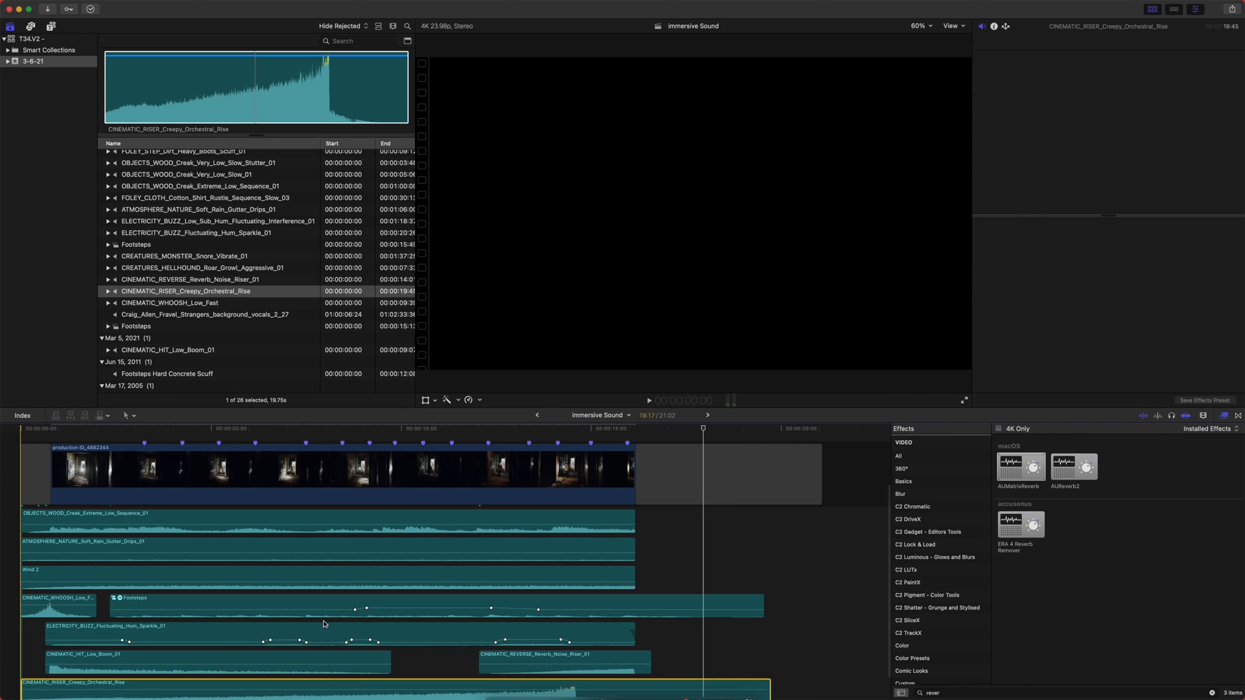
drag(624, 656, 692, 658)
- Disable the reverse reverb noise riser clip and play back the mix with the creepy orchestral riser
click(627, 632)
key(v)
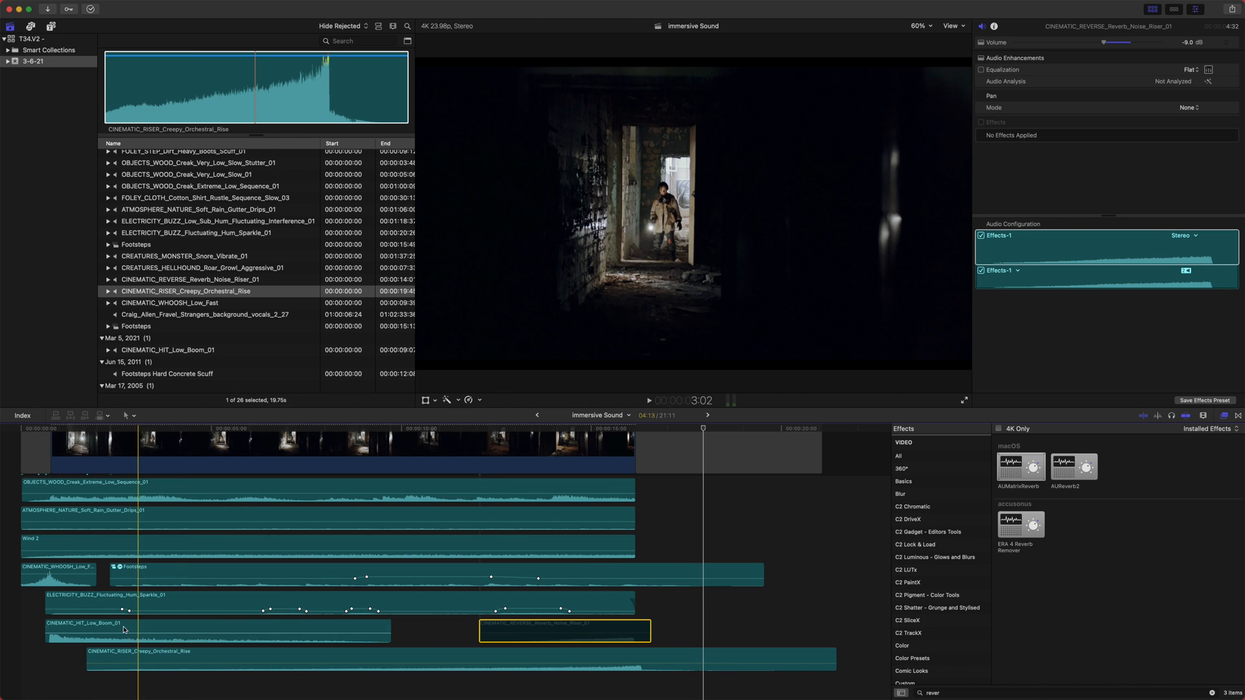
key(space)
key(XF86AudioRaiseVolume)
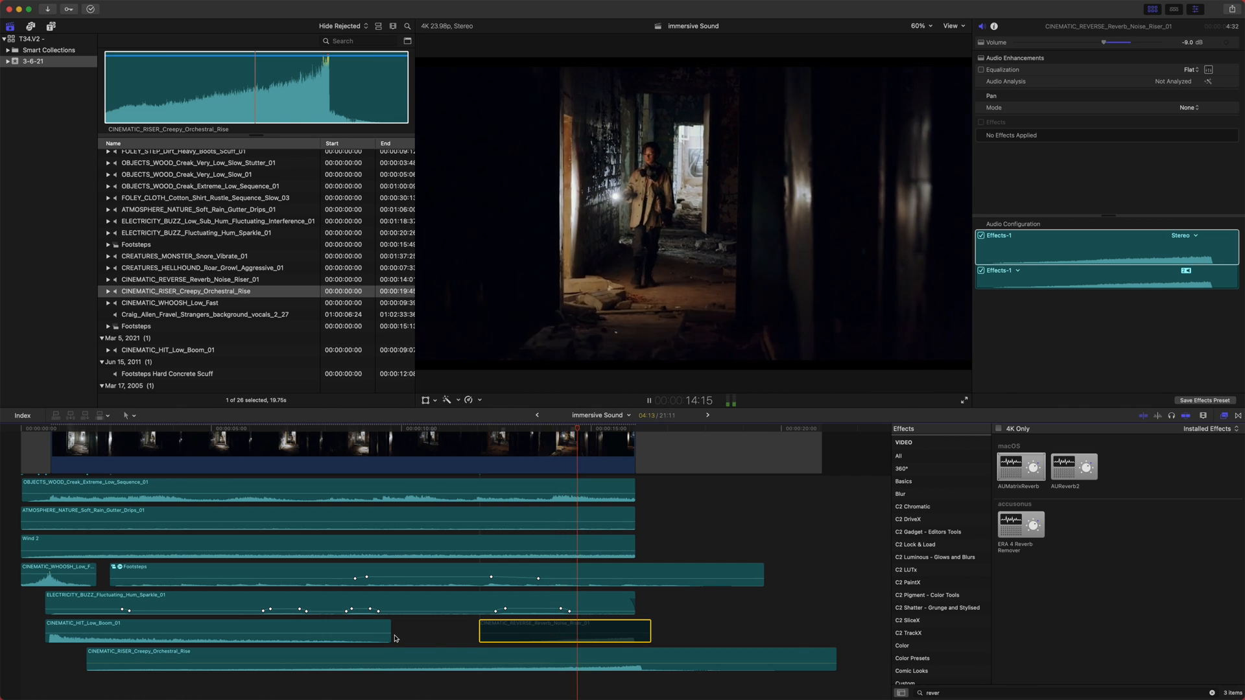
key(space)
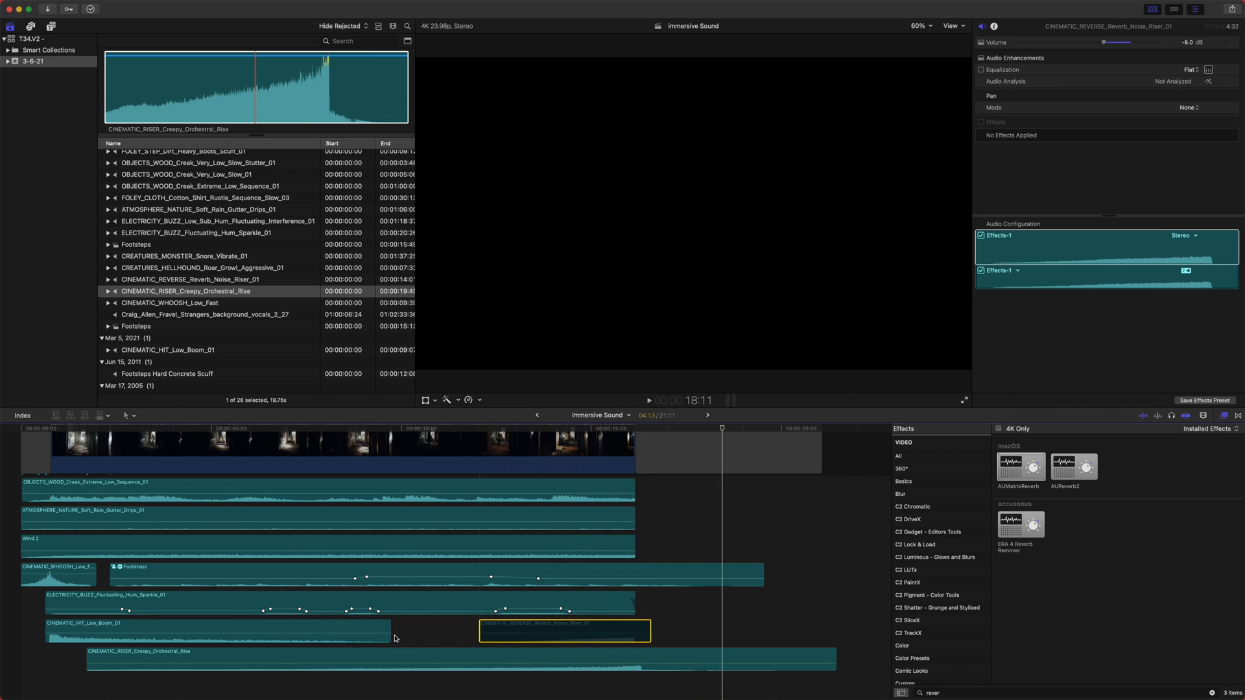
- Hide the media browser and look over the layered audio tracks in the timeline
key(ctrl+super+1)
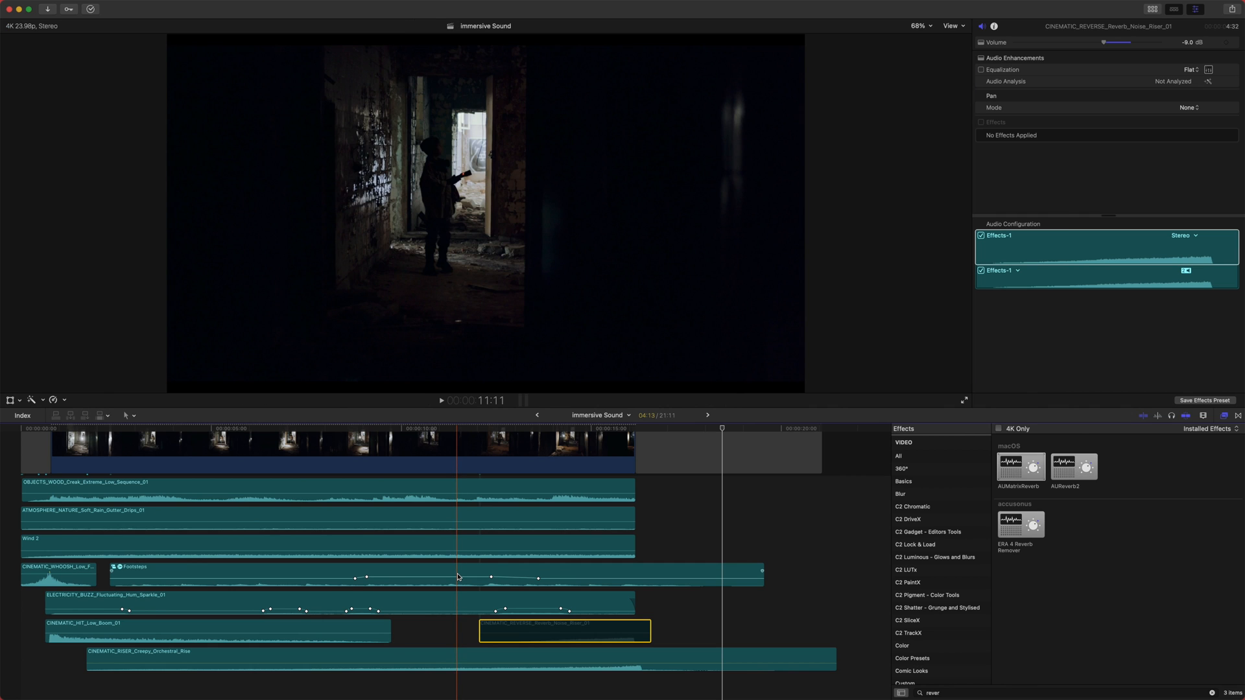
scroll(454, 584, up, 3)
scroll(448, 597, down, 3)
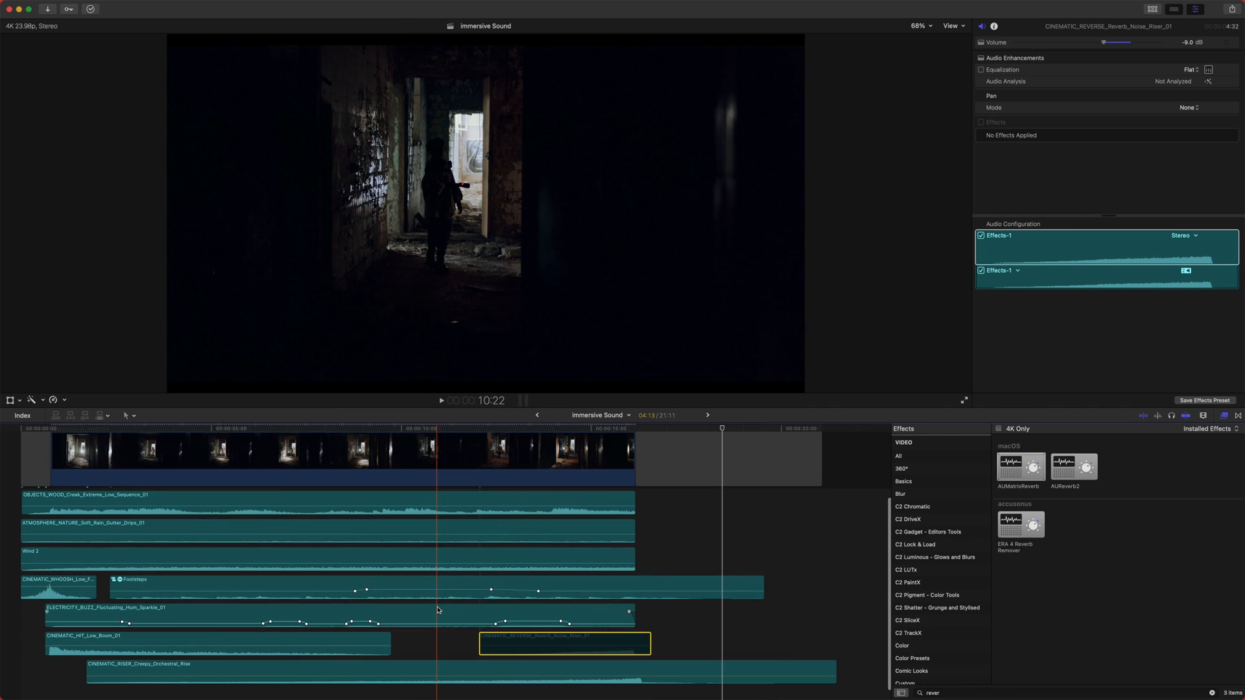
scroll(438, 610, down, 1)
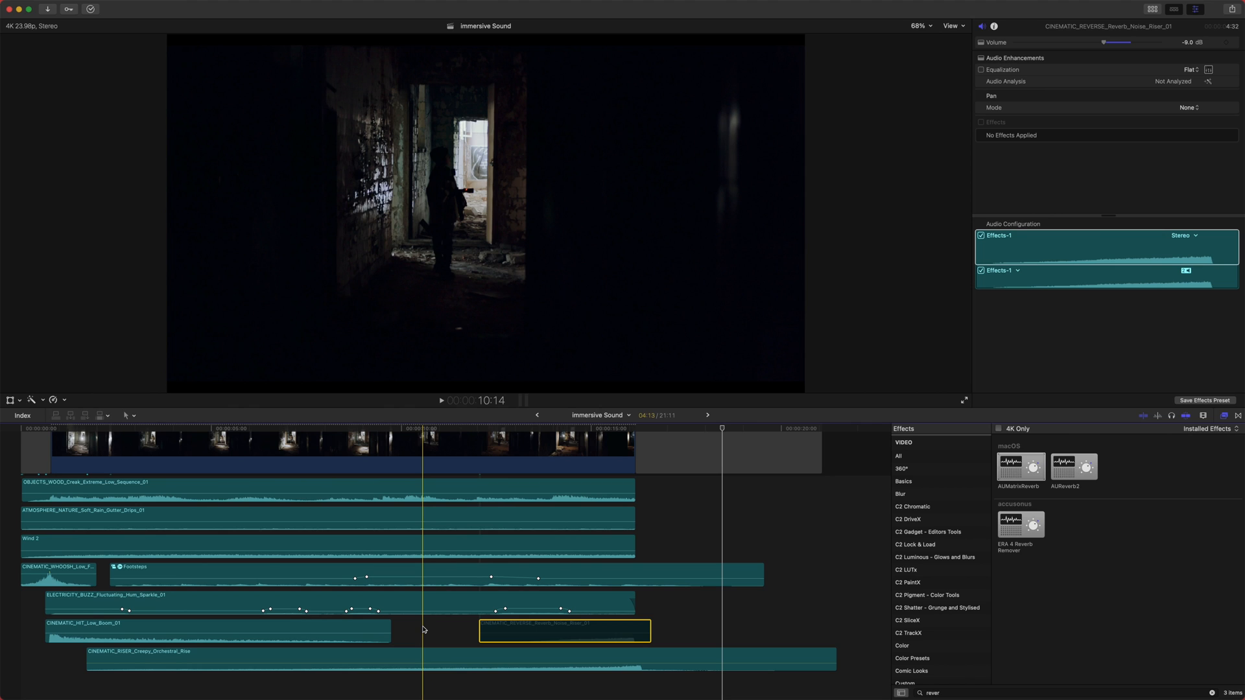
scroll(423, 629, up, 1)
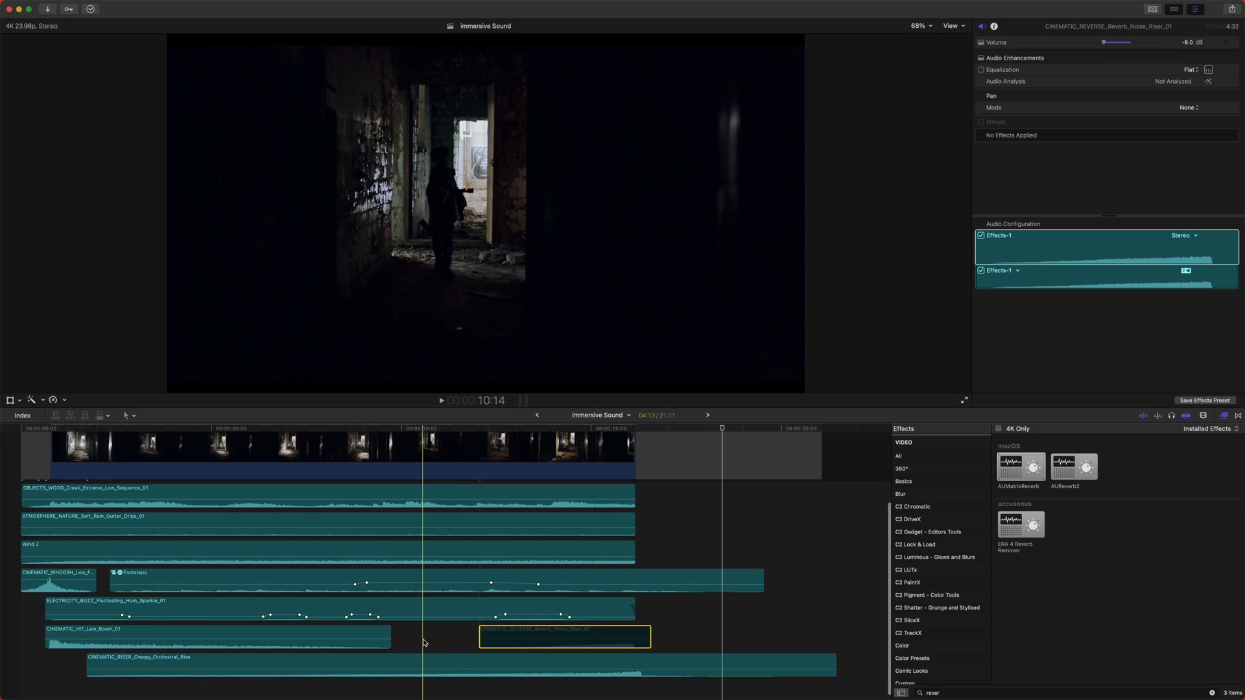
click(423, 642)
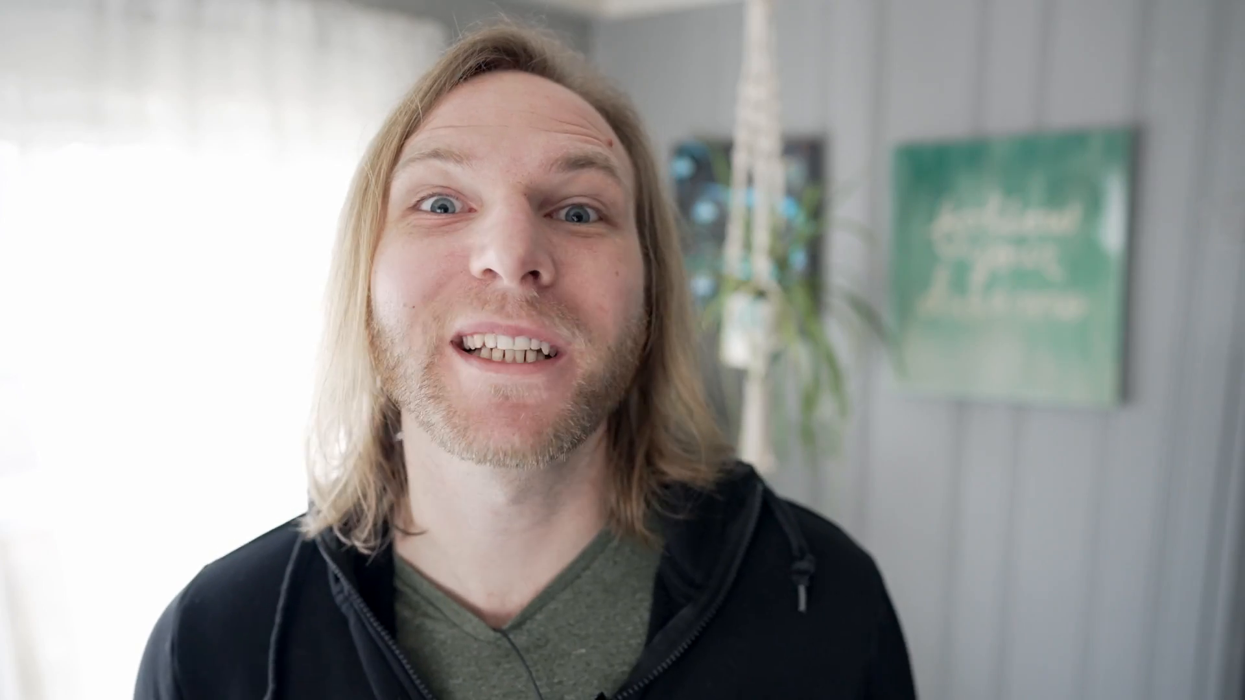